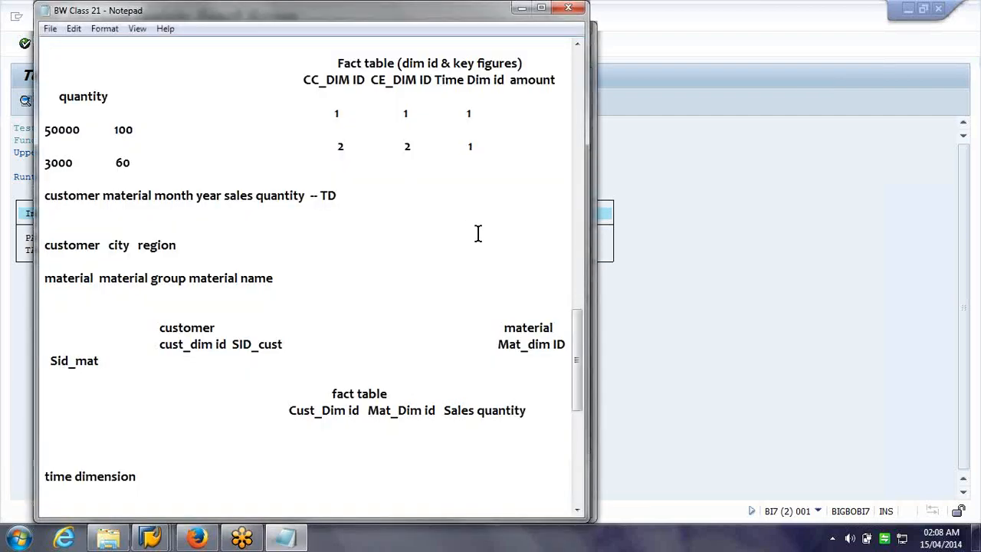
Review the BW Class 21 star schema notes, then bring the SAP window forward
scroll(477, 233, "down", 7)
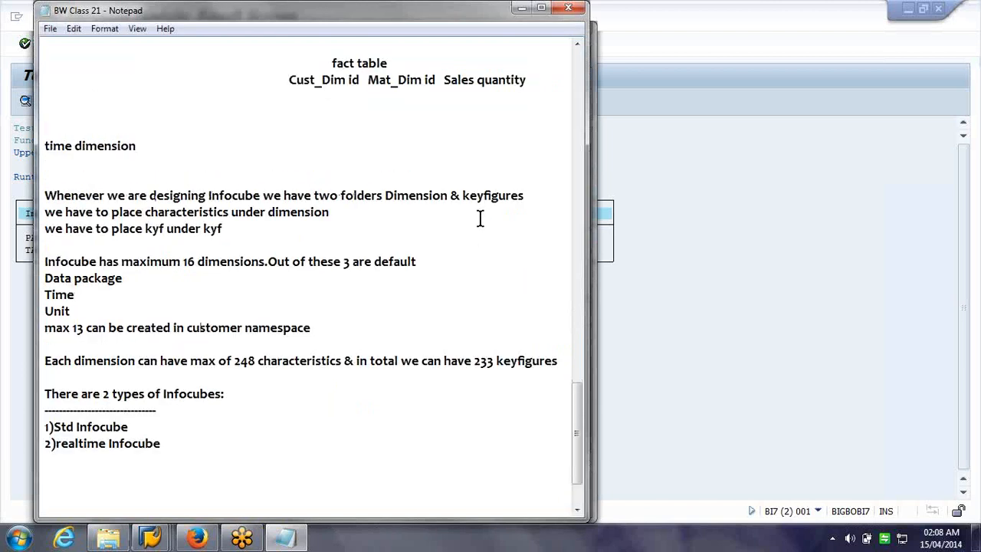
scroll(480, 222, "up", 7)
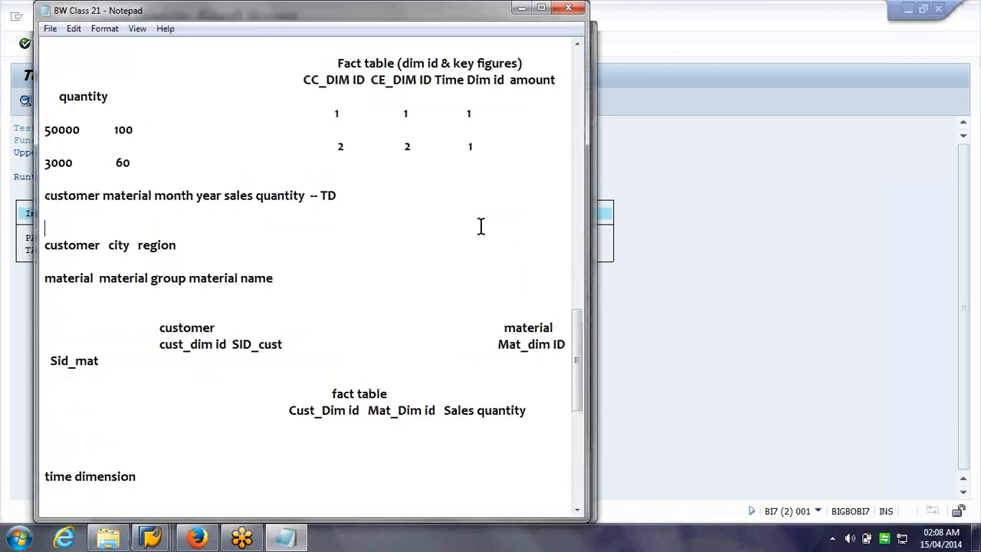
scroll(480, 226, "up", 3)
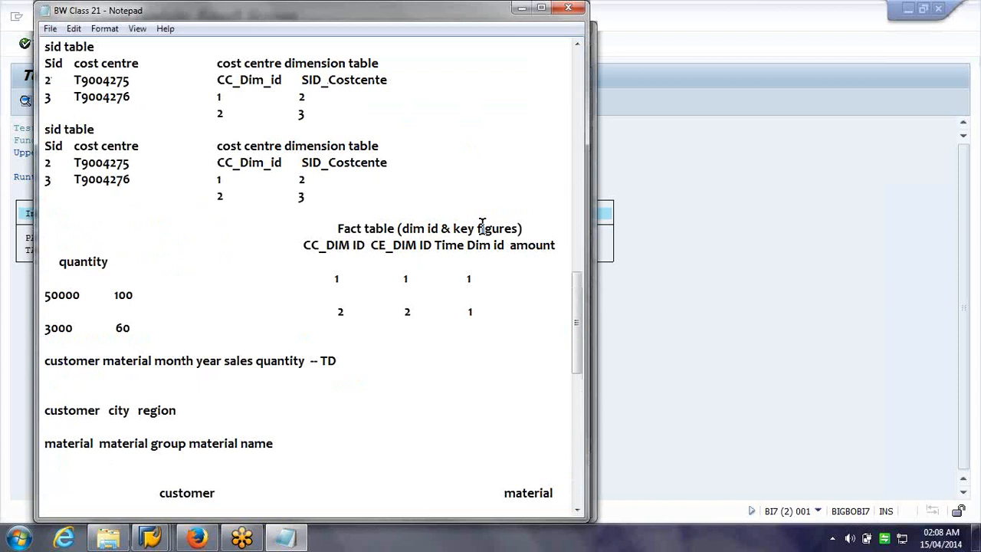
scroll(482, 224, "up", 3)
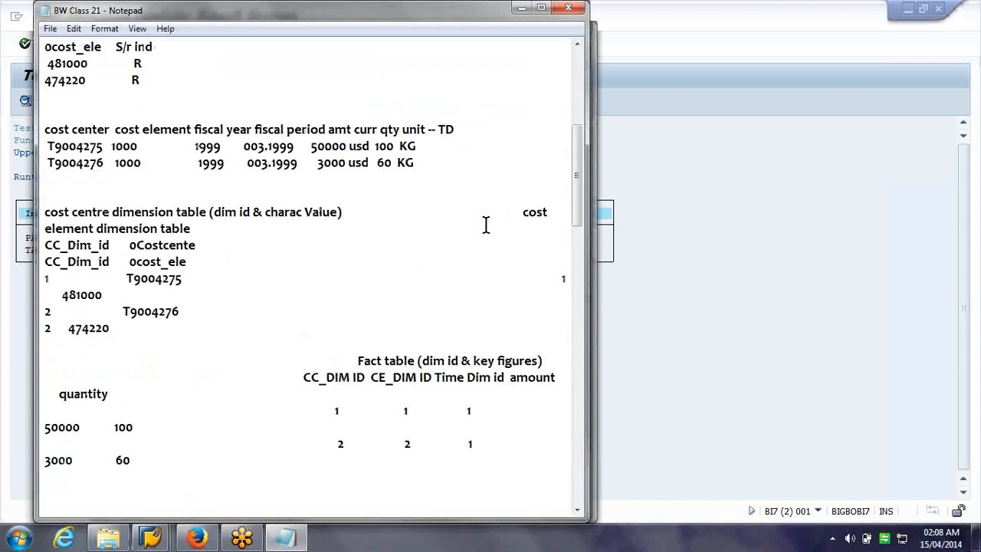
scroll(485, 224, "up", 7)
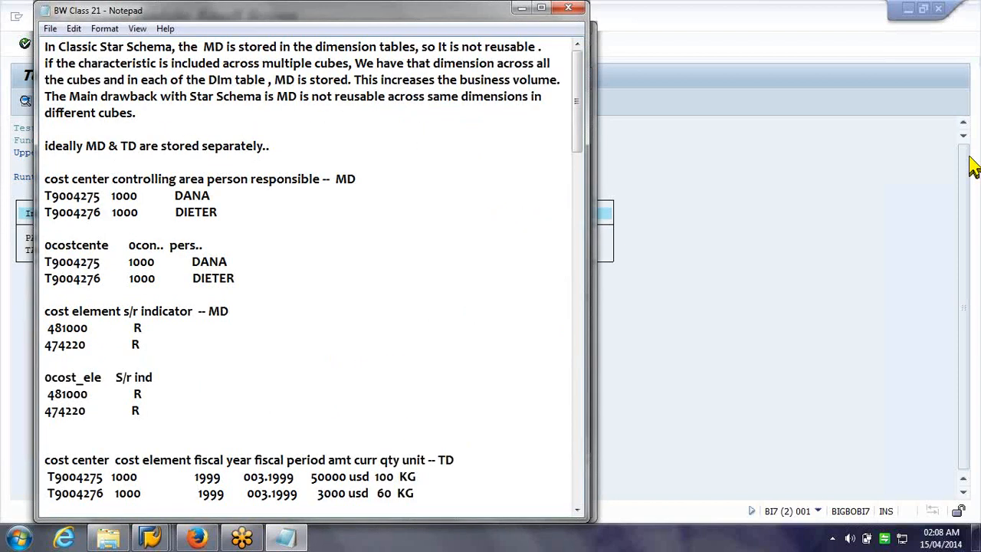
left_click(766, 107)
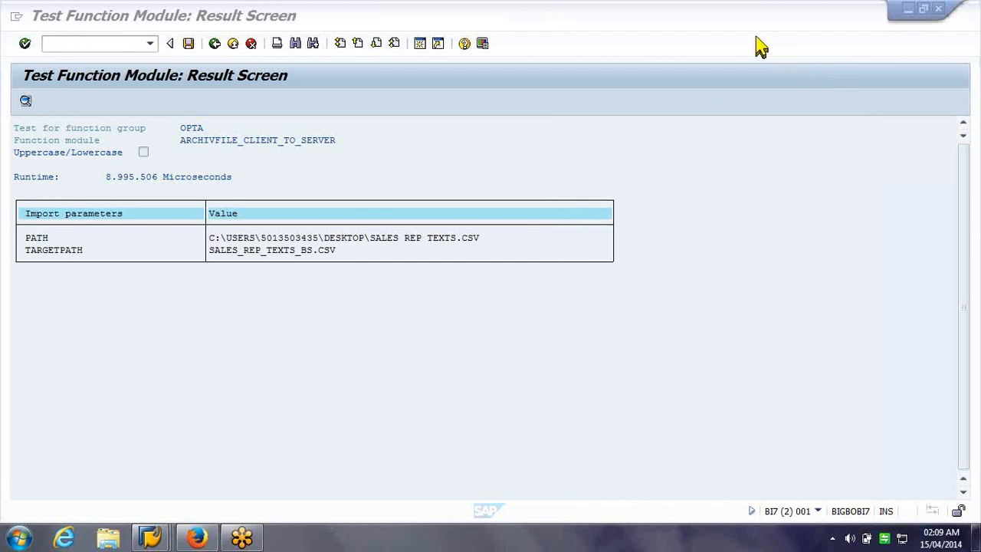
Minimize the SAP function module result window to reveal the desktop
left_click(963, 437)
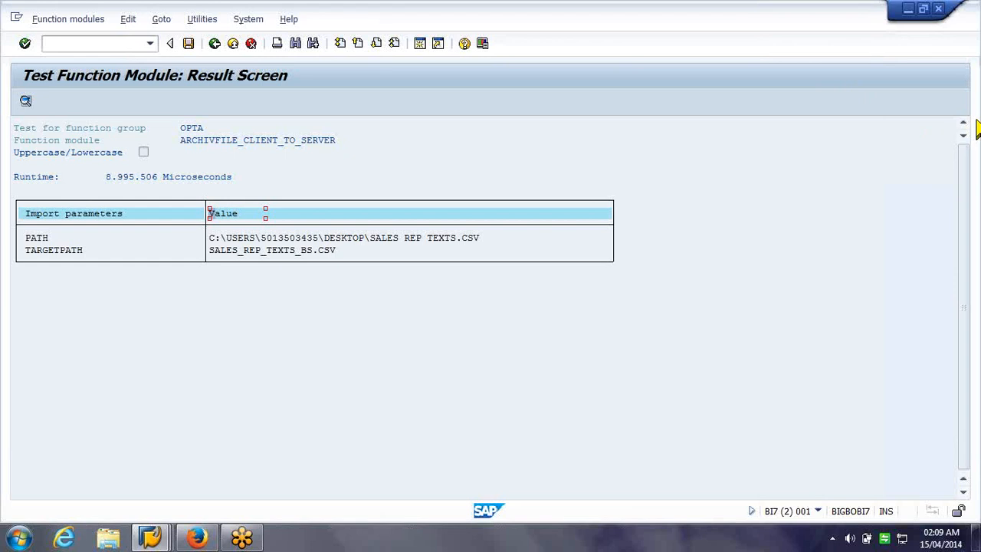
left_click(976, 539)
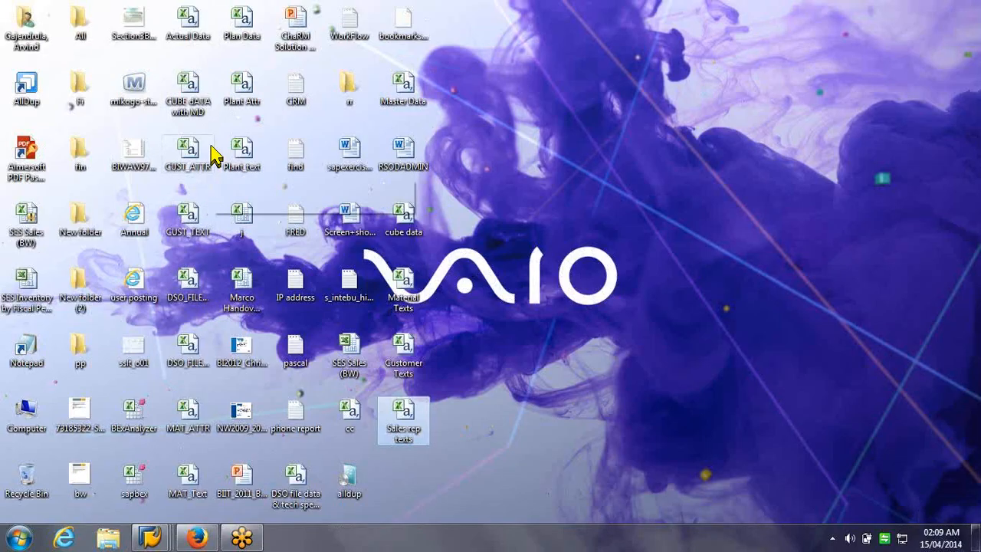
Restore the SAP Display DataSource ZCH_SRID_TEXT window from the taskbar
left_click_drag(220, 127, 679, 90)
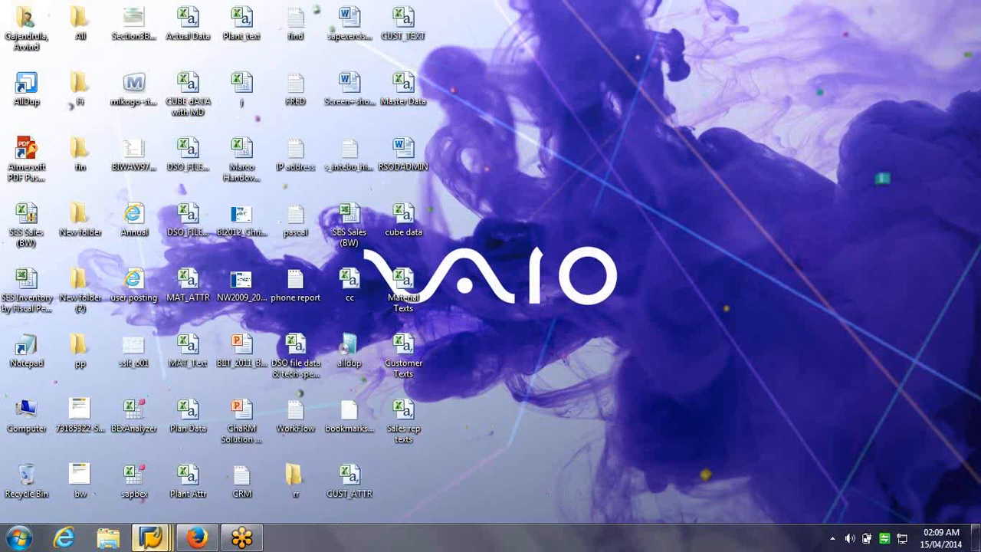
left_click(153, 538)
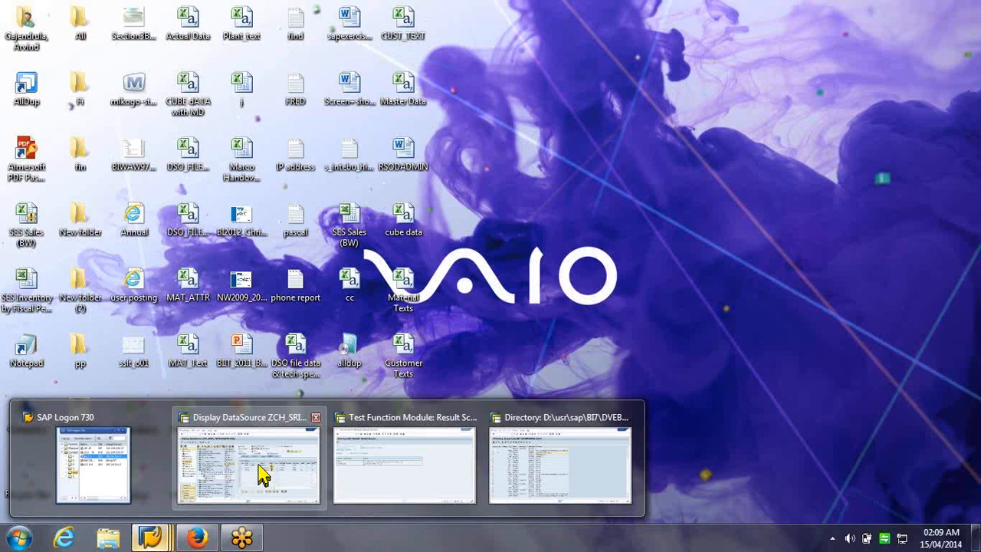
mouse_move(261, 473)
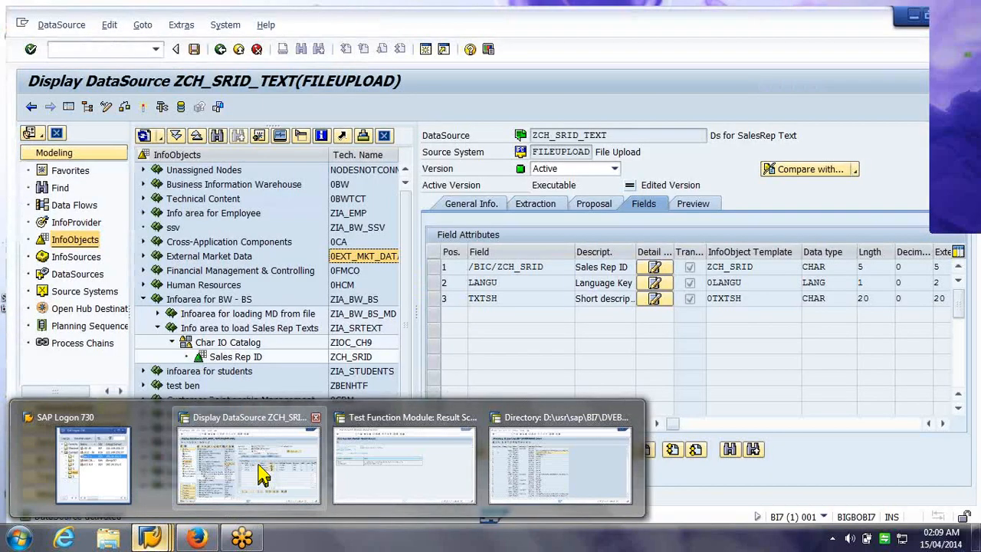
Exit the ZCH_SRID_TEXT display to the InfoProvider tree, cancelling the InfoSet Maintenance popup
left_click(261, 474)
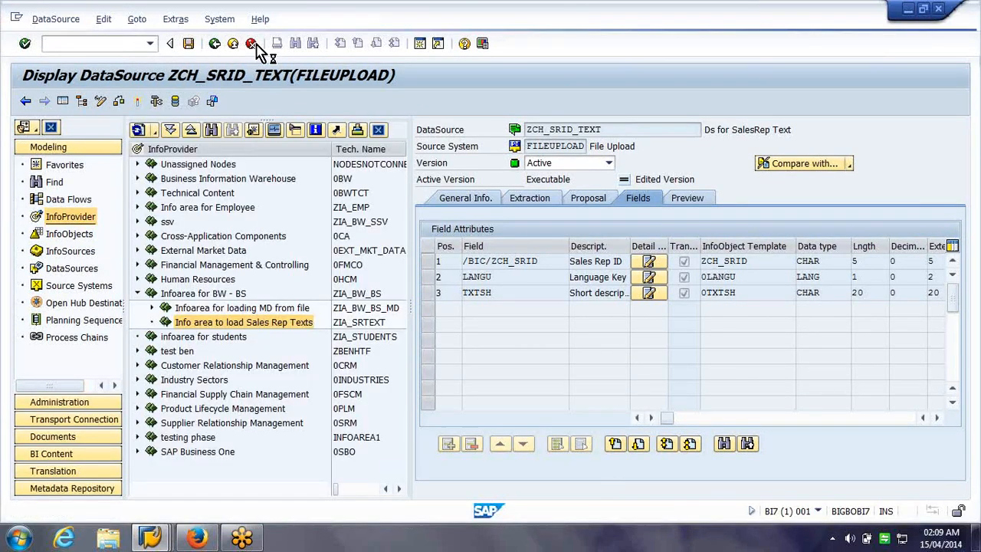
left_click(251, 45)
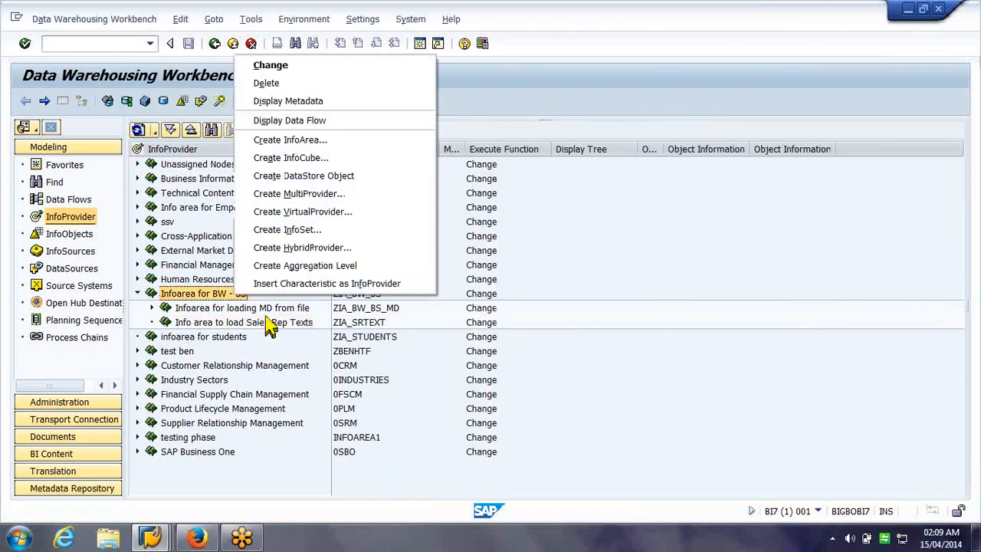
left_click(348, 140)
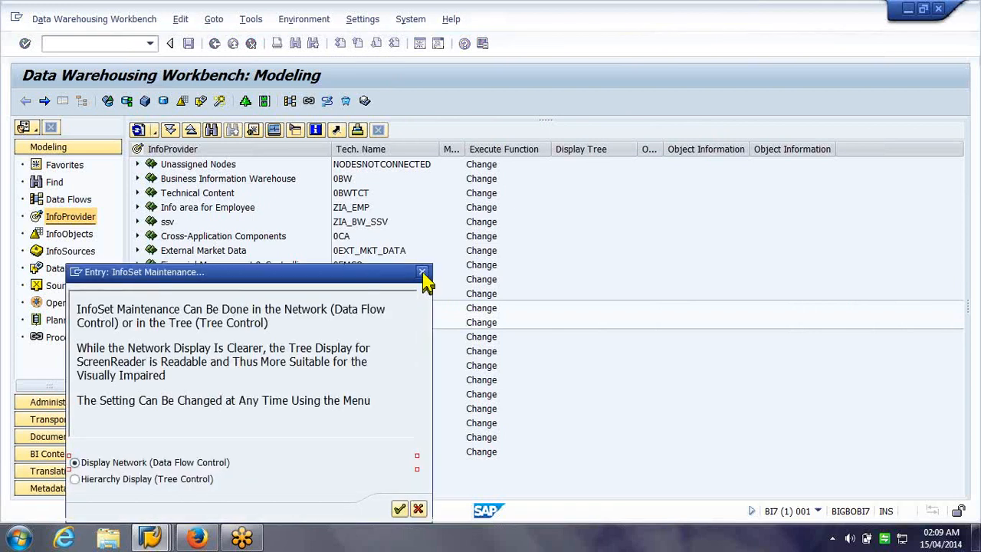
left_click(423, 272)
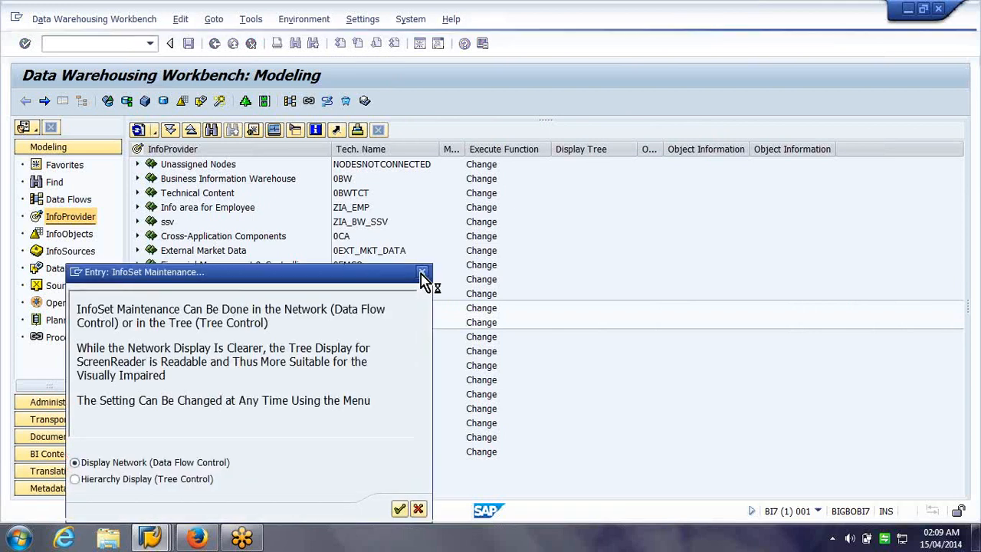
left_click_drag(383, 274, 708, 276)
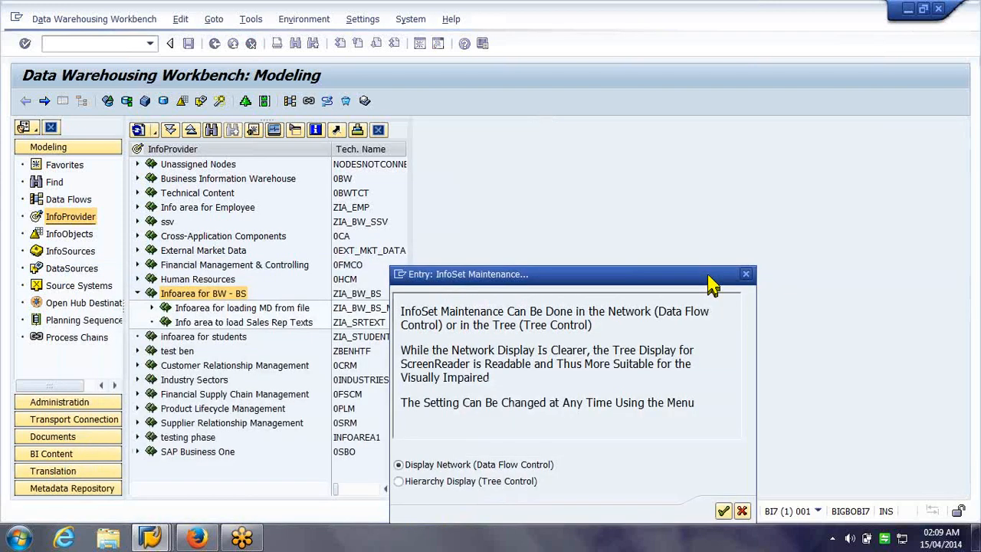
left_click(741, 513)
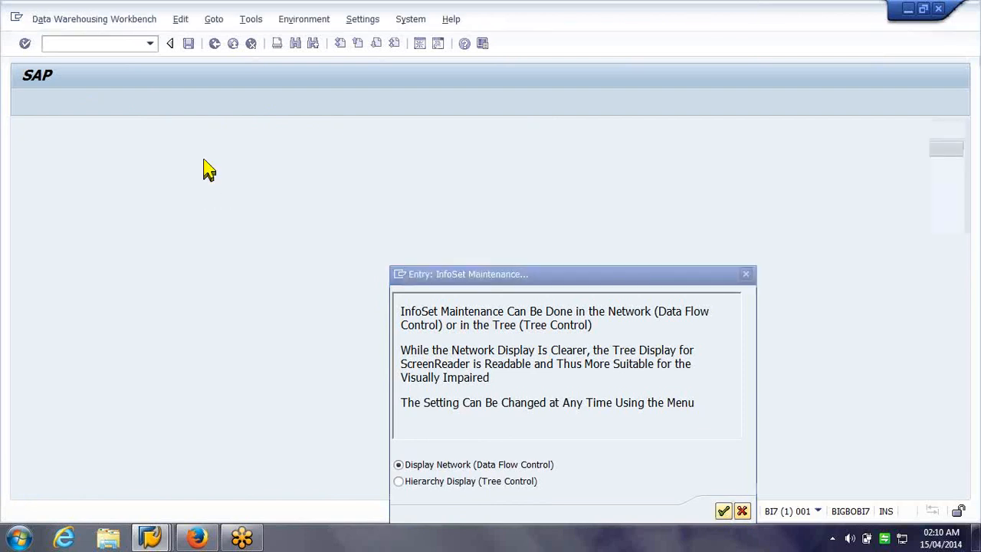
right_click(208, 298)
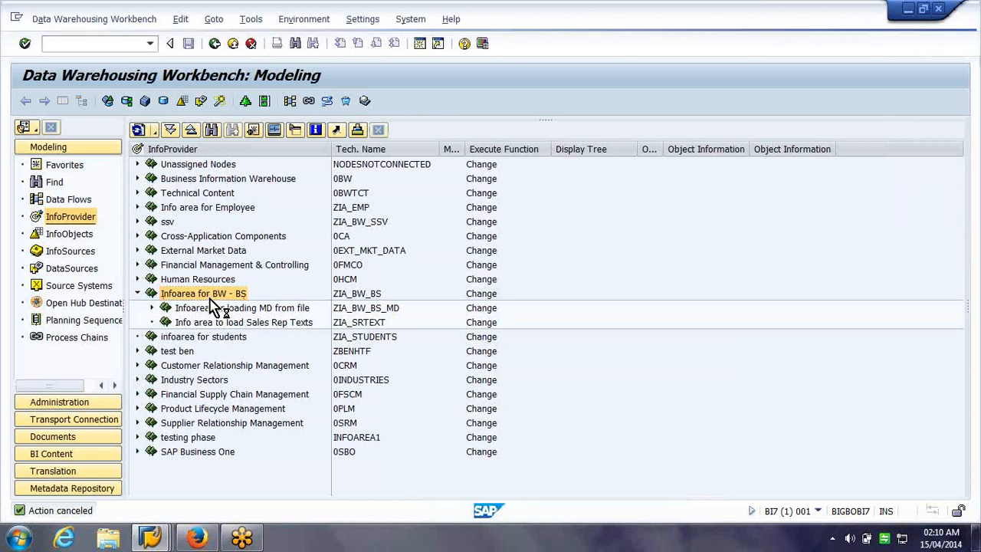
Create InfoArea zia_test with description 'test' under Infoarea for BW - BS
left_click(320, 144)
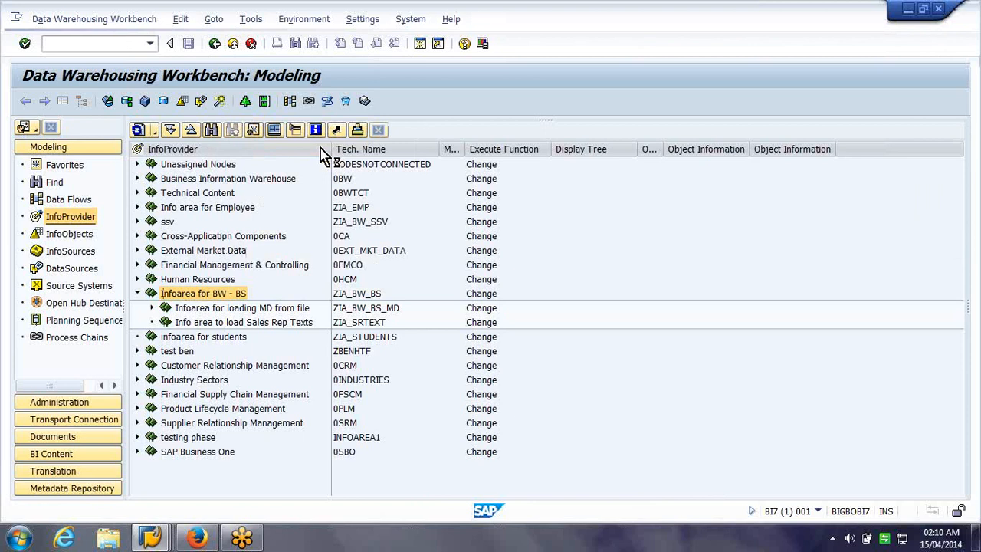
type("zia_test")
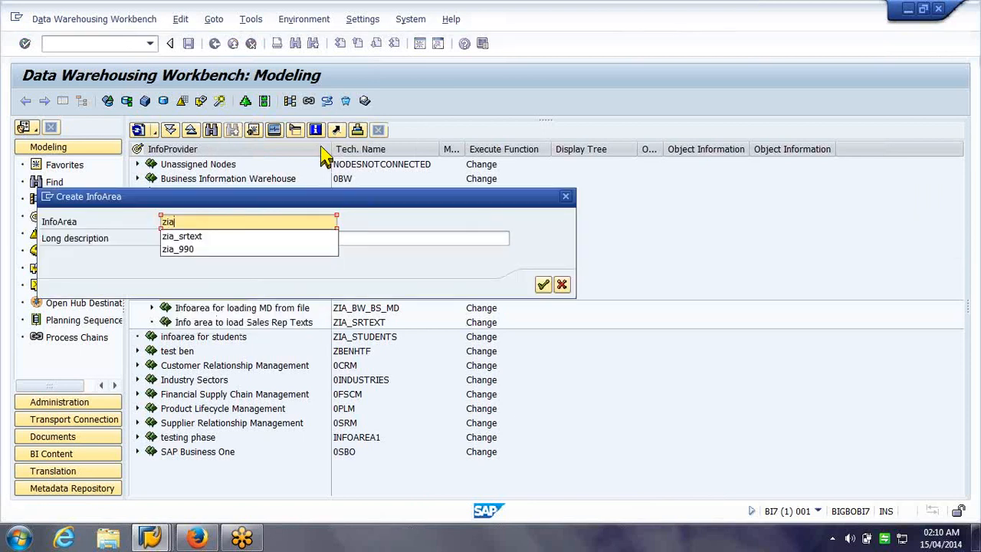
key("Tab")
type("test")
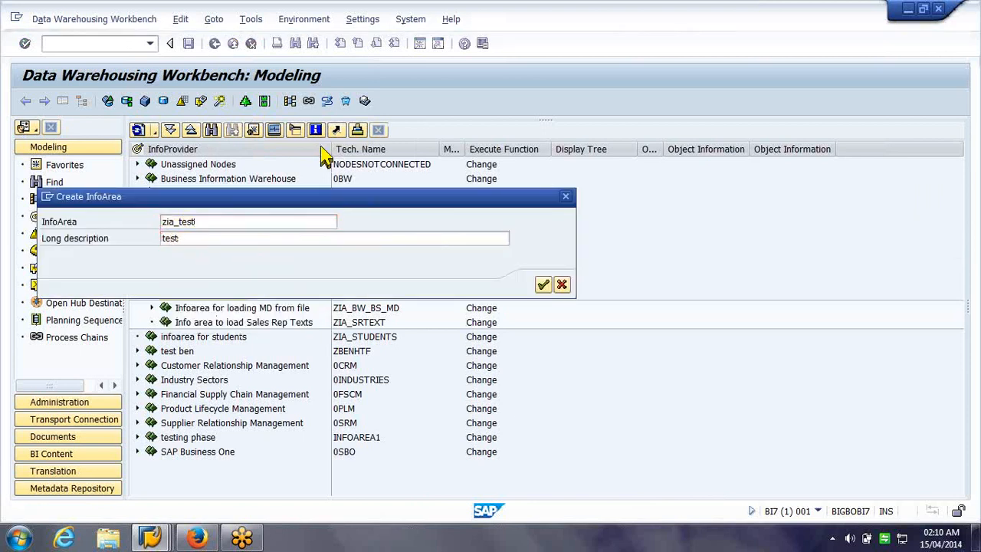
key("Return")
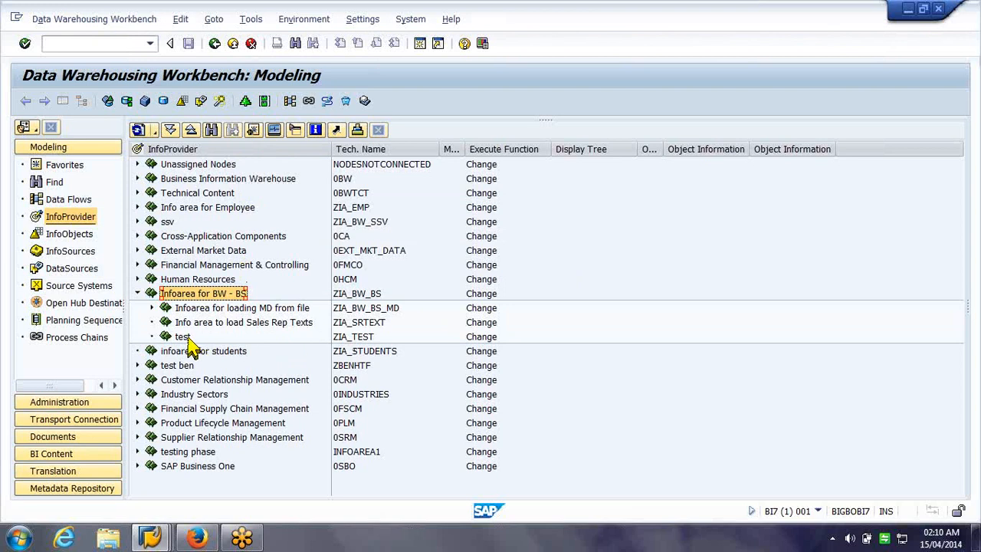
left_click(188, 341)
right_click(192, 346)
left_click(180, 296)
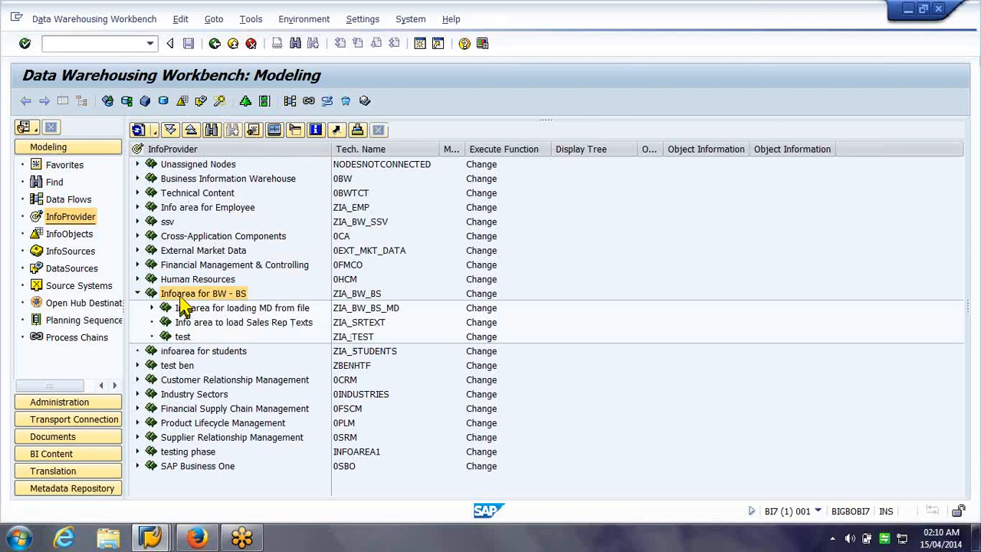
right_click(180, 296)
left_click(670, 285)
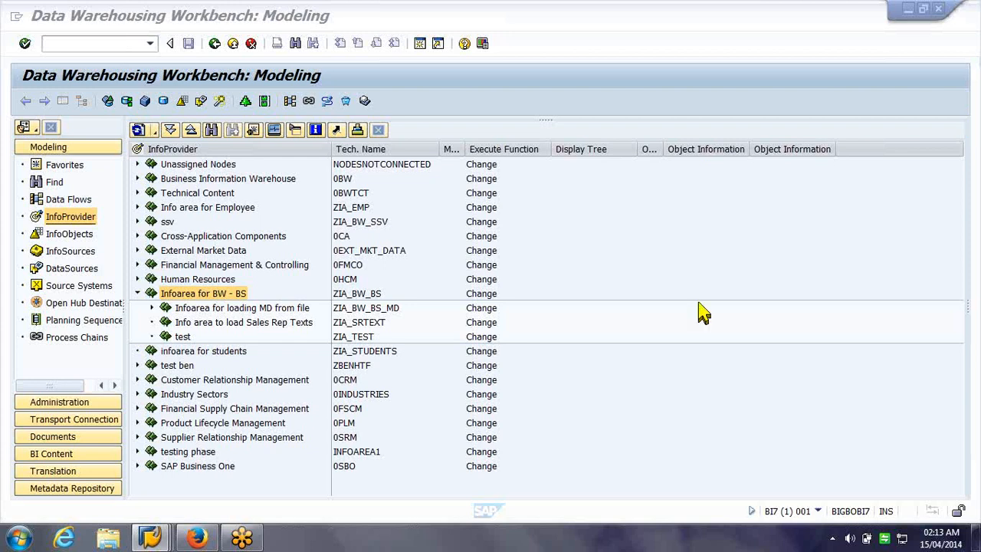
Delete the test InfoArea ZIA_TEST from Infoarea for BW - BS, confirming with Yes
right_click(173, 335)
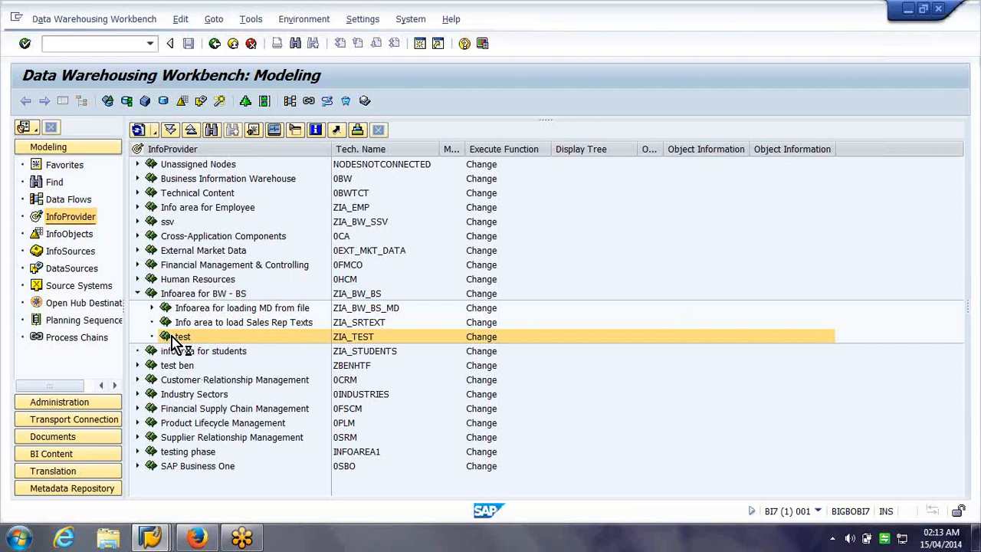
right_click(175, 343)
left_click(277, 138)
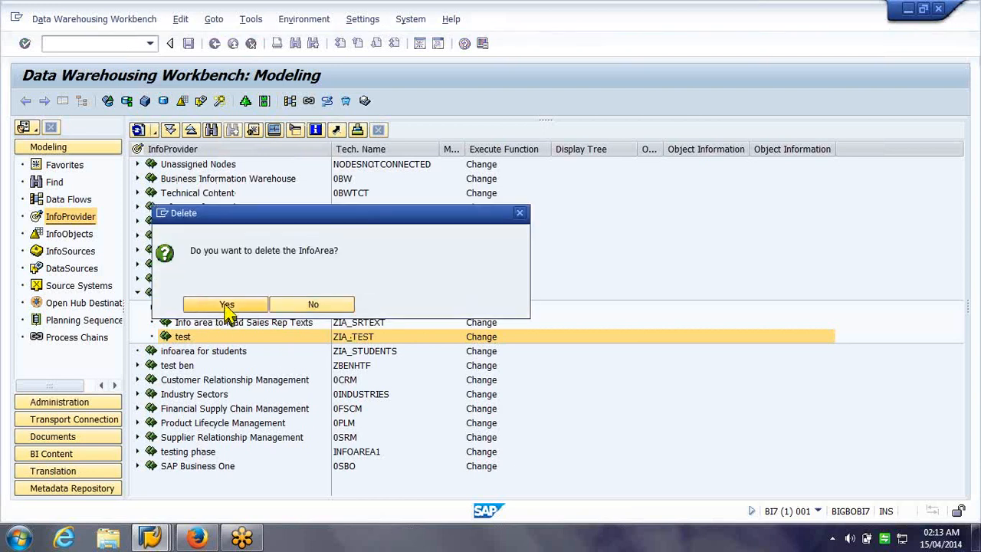
left_click(227, 305)
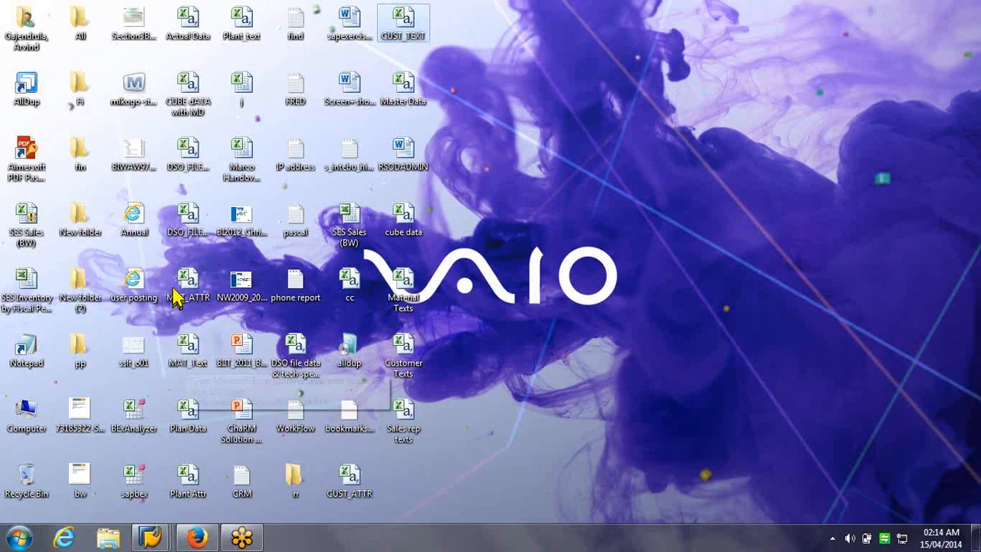
Open the Customer Texts CSV file from the desktop in Excel
left_click(192, 351)
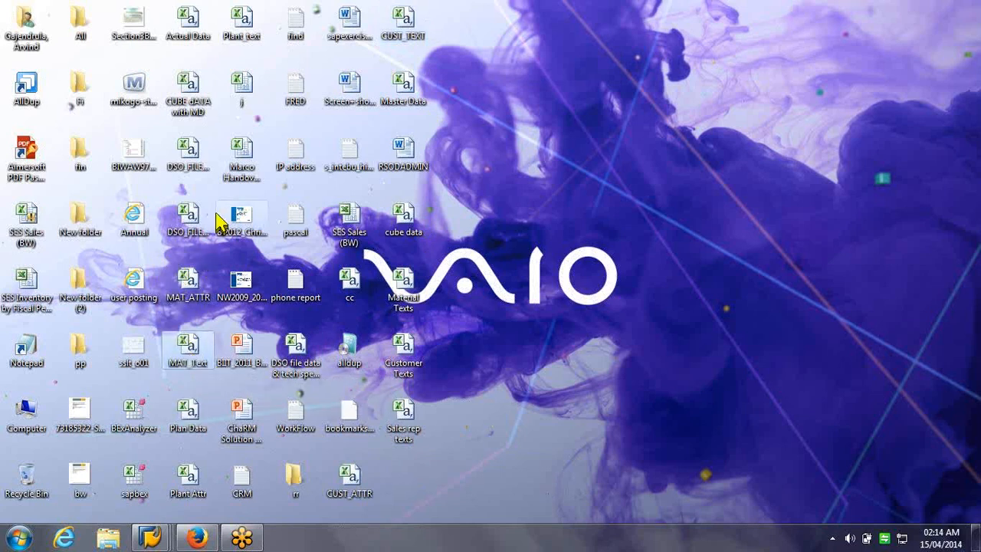
left_click(185, 87)
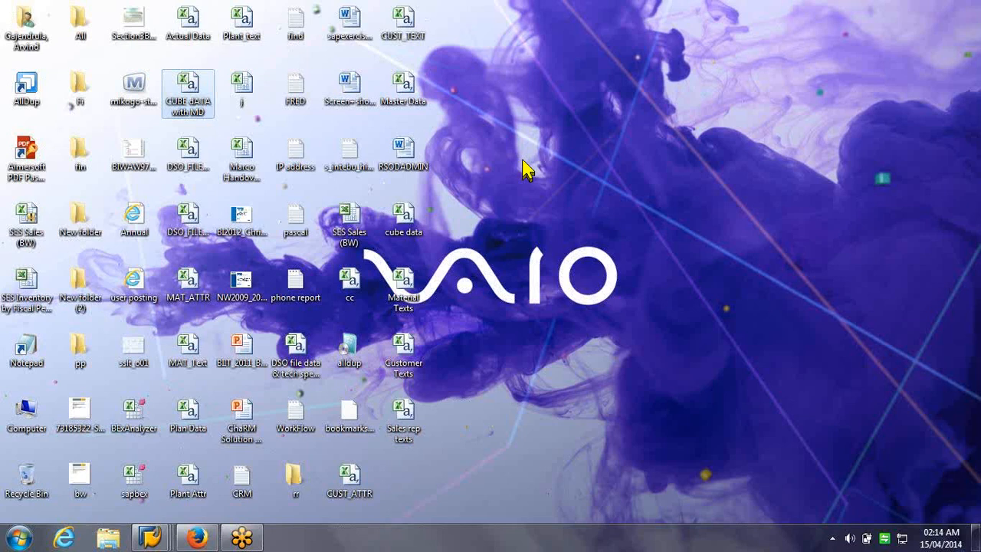
double_click(414, 362)
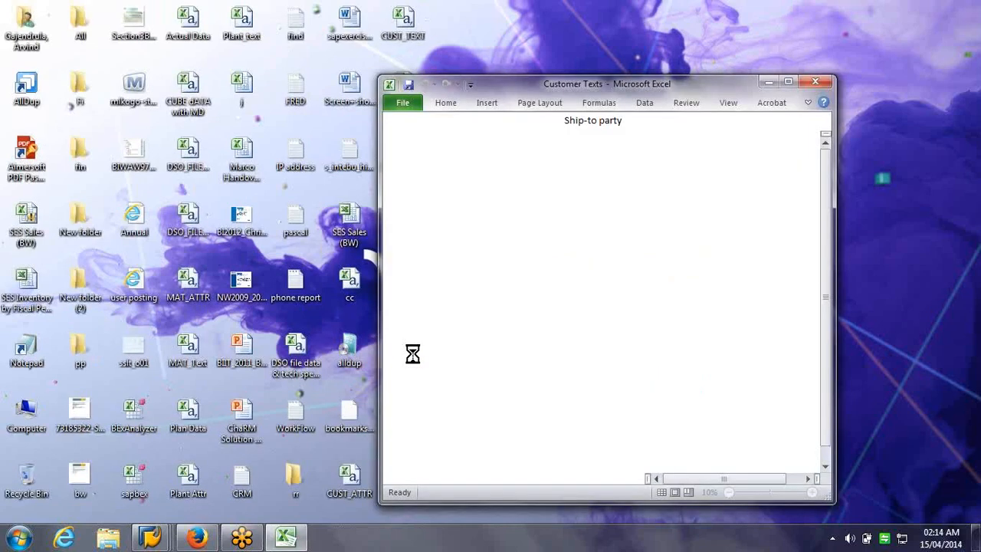
Widen column A to fit the Ship-to party heading
double_click(448, 138)
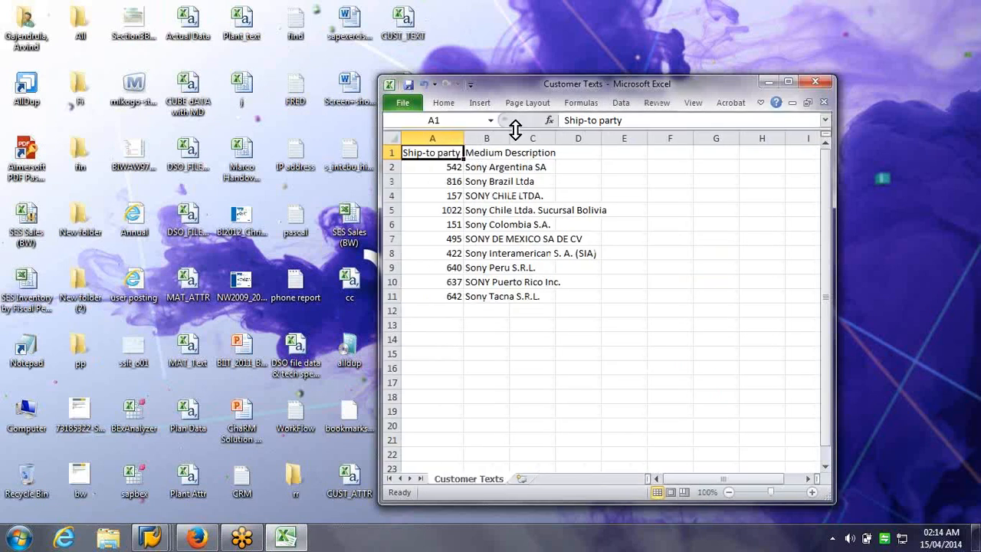
left_click_drag(462, 136, 530, 151)
left_click(502, 196)
left_click(499, 181)
left_click(511, 166)
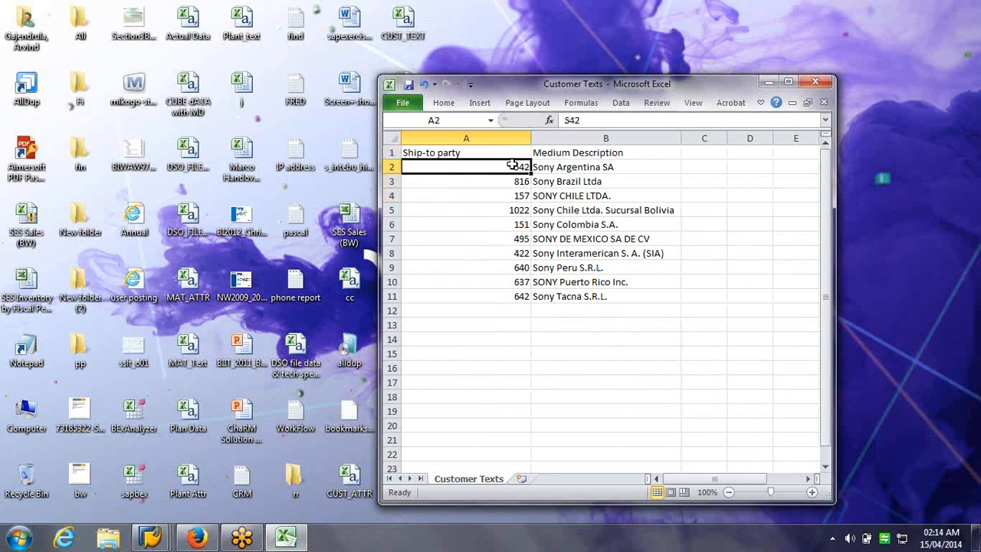
Select the ship-to party numbers down column A and move the Excel window right
key("shift+Down")
key("shift+Down")
key("shift+Down")
key("shift+Down")
key("shift+Down")
key("shift+Down")
key("shift+Down")
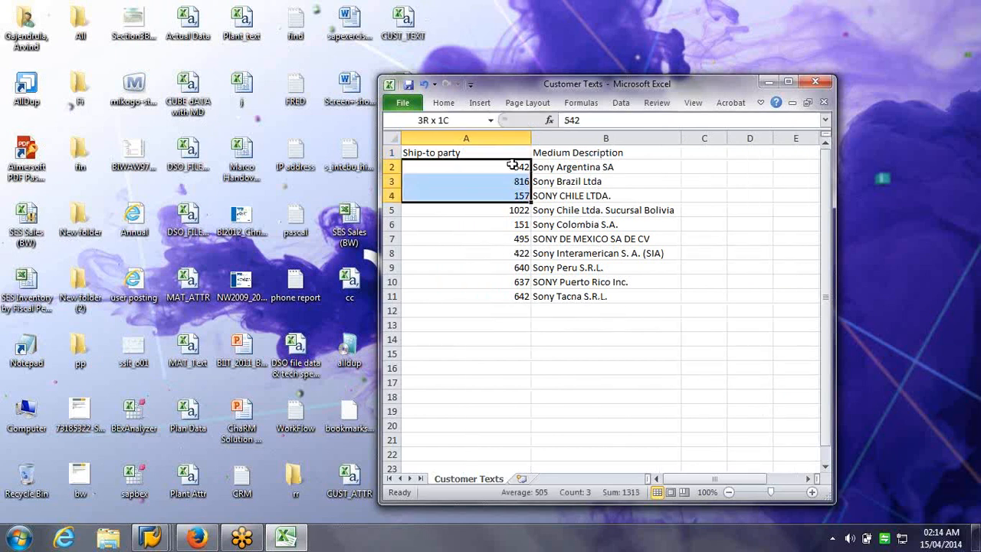
key("shift+Down")
key("shift+Down")
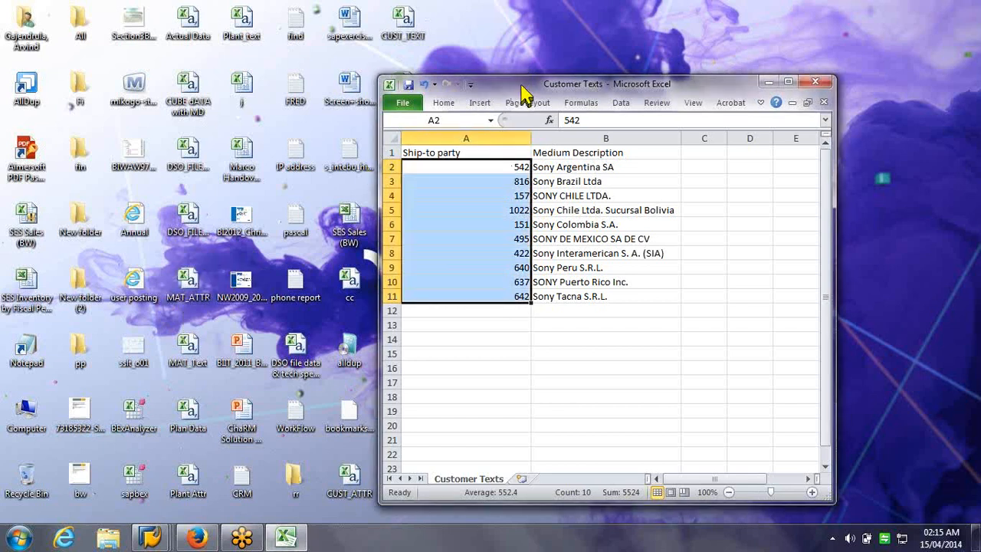
left_click_drag(521, 85, 629, 95)
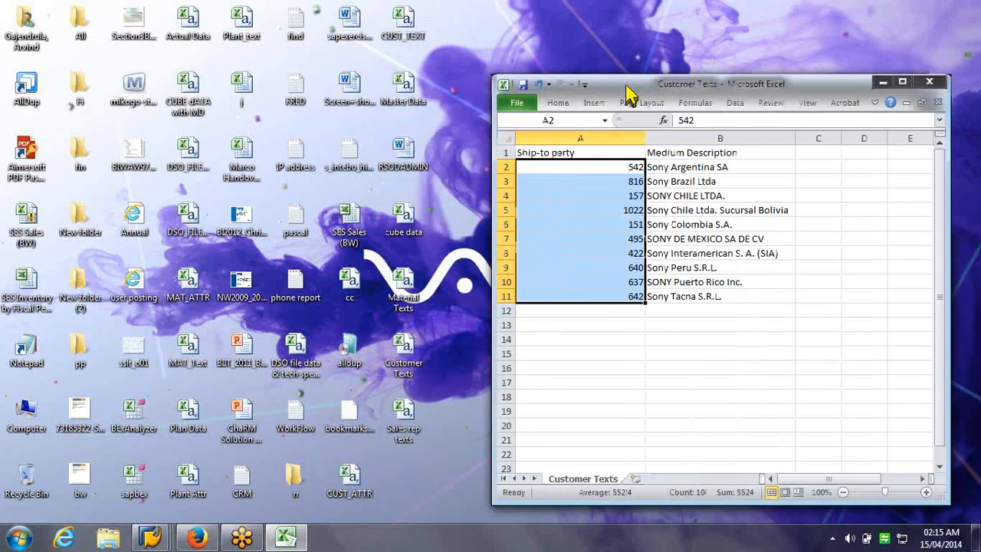
left_click(406, 311)
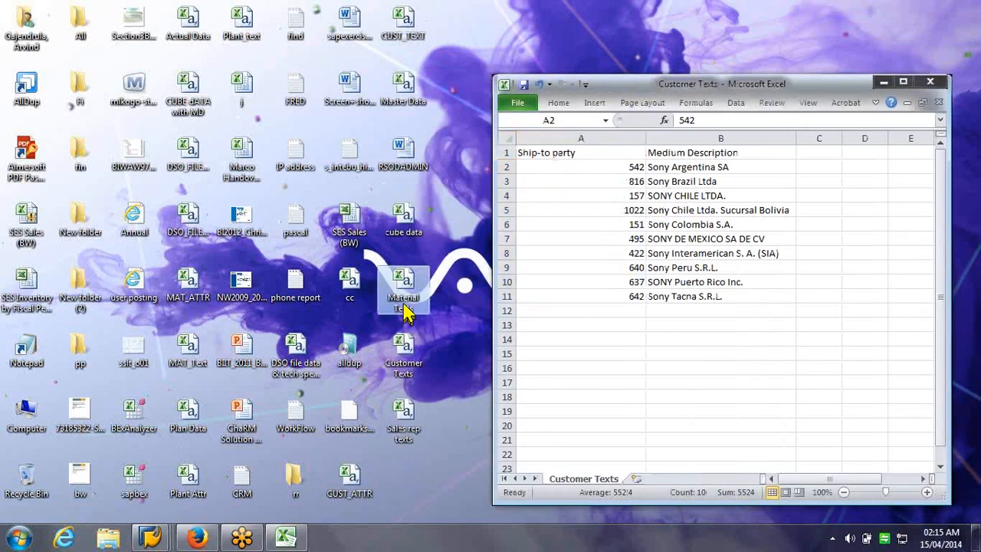
double_click(406, 310)
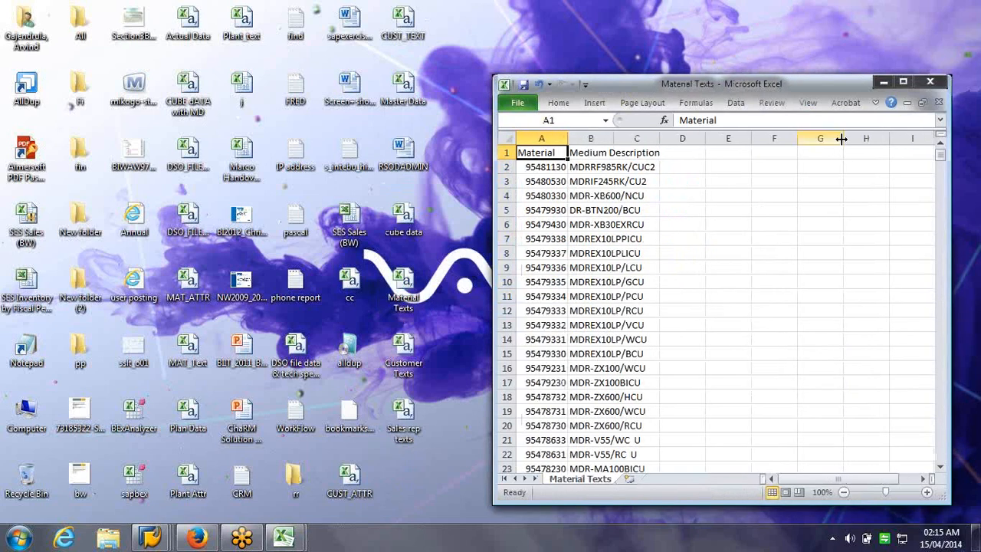
mouse_move(940, 153)
left_mouse_down()
mouse_move(943, 429)
mouse_move(944, 150)
left_mouse_up()
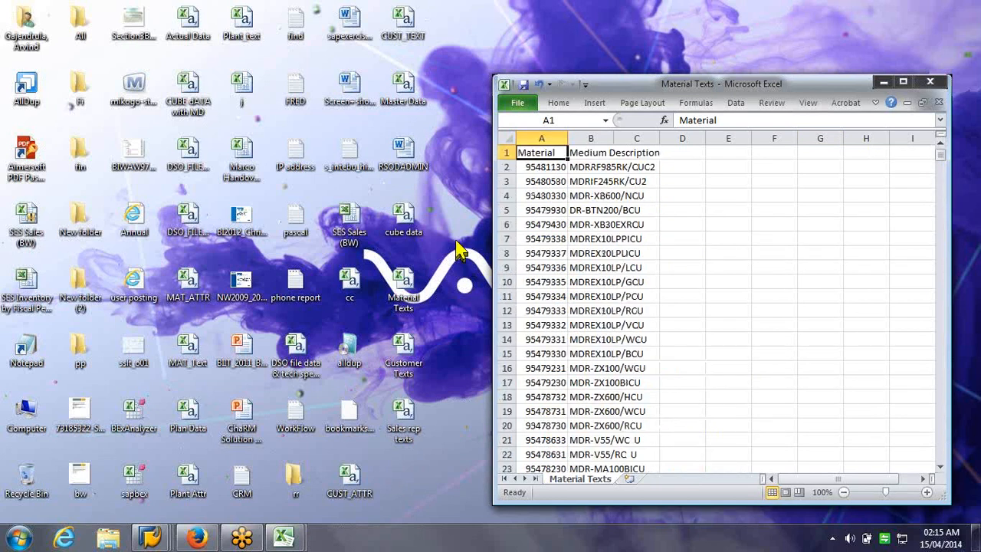
left_click(939, 103)
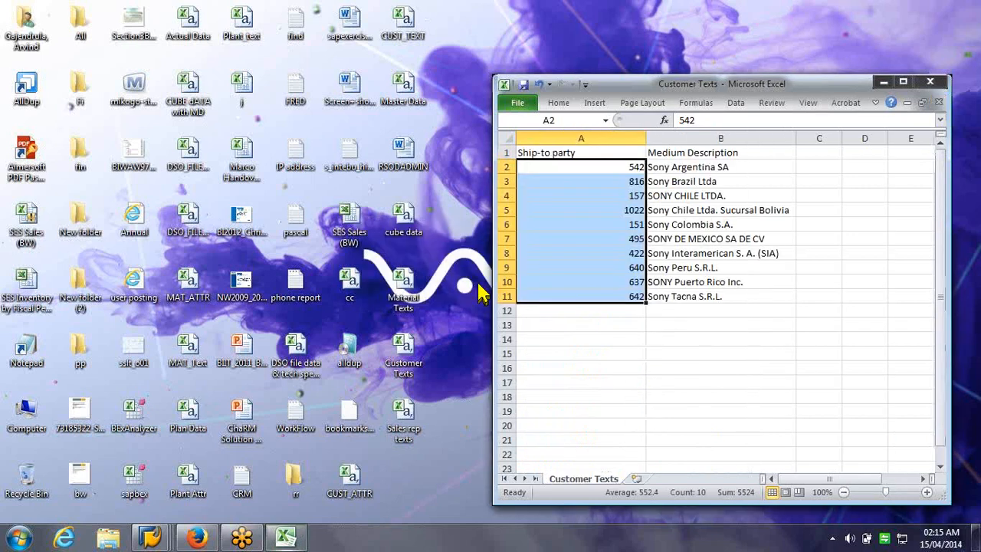
left_click(818, 153)
left_click(809, 169)
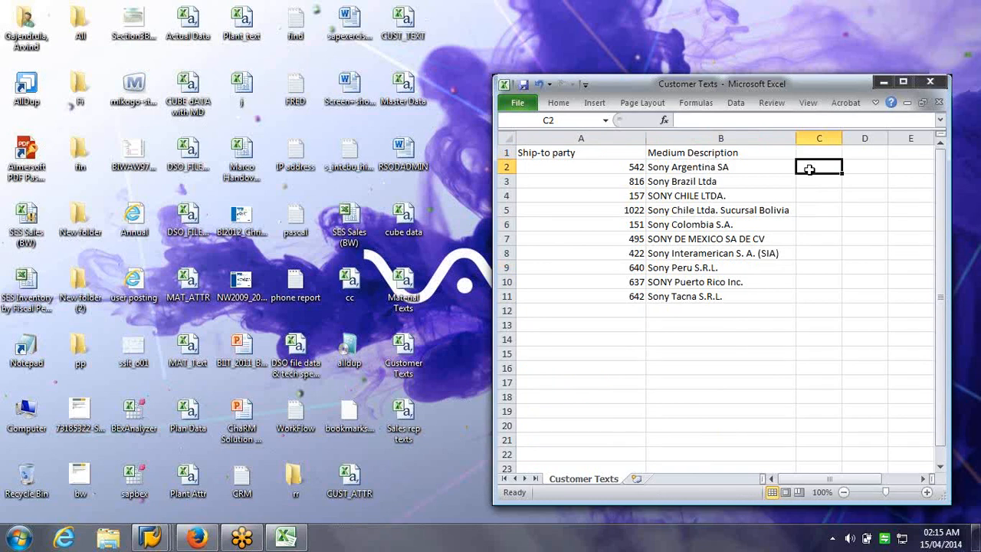
left_click(581, 179)
left_click(590, 156)
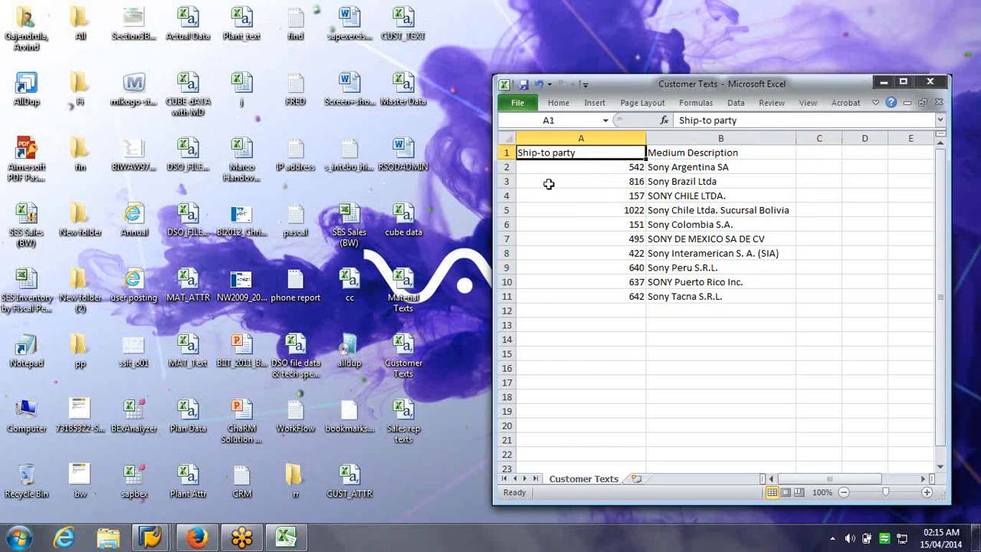
Switch to the SAP Edit InfoObjects window, then bring the Customer Texts workbook alongside
left_click(153, 538)
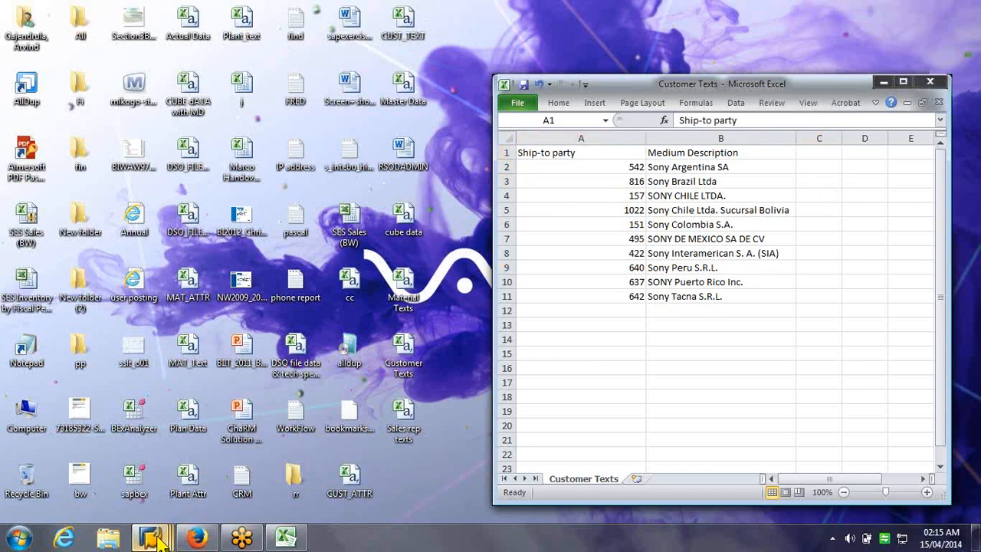
left_click(153, 539)
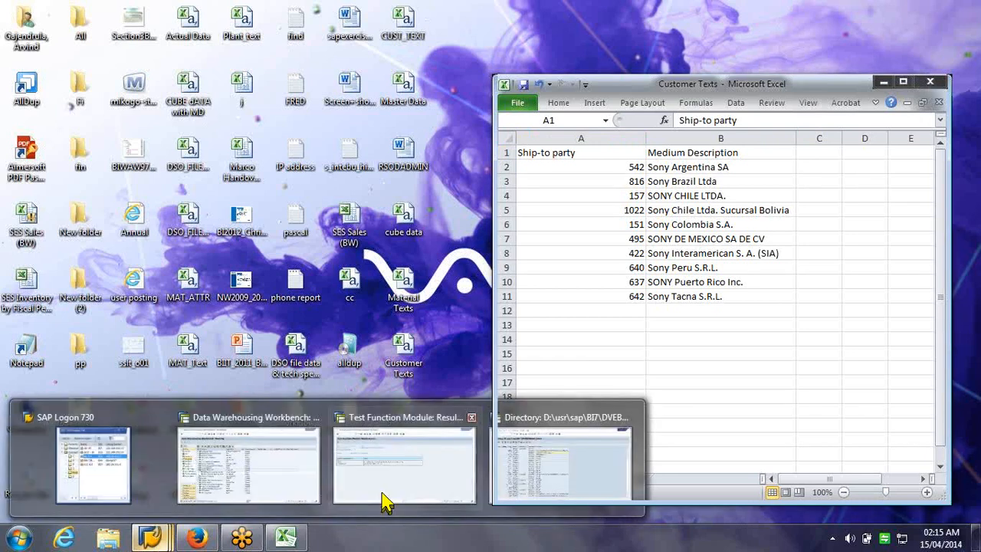
mouse_move(387, 502)
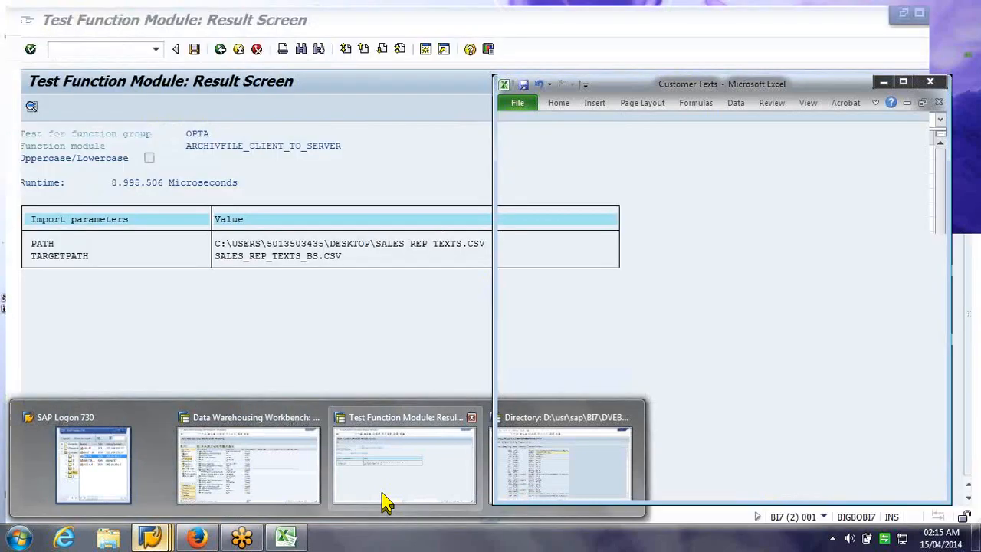
left_click(387, 502)
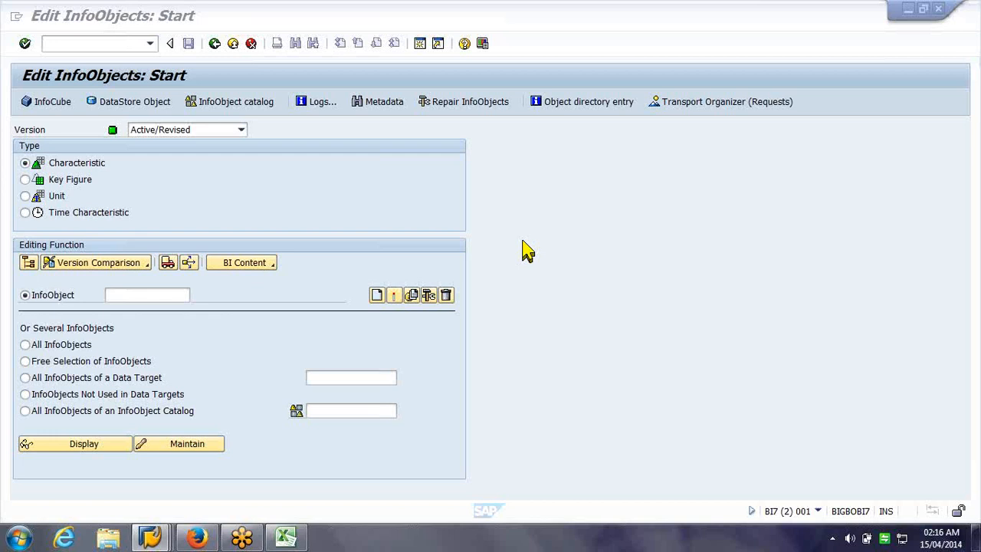
left_click(287, 537)
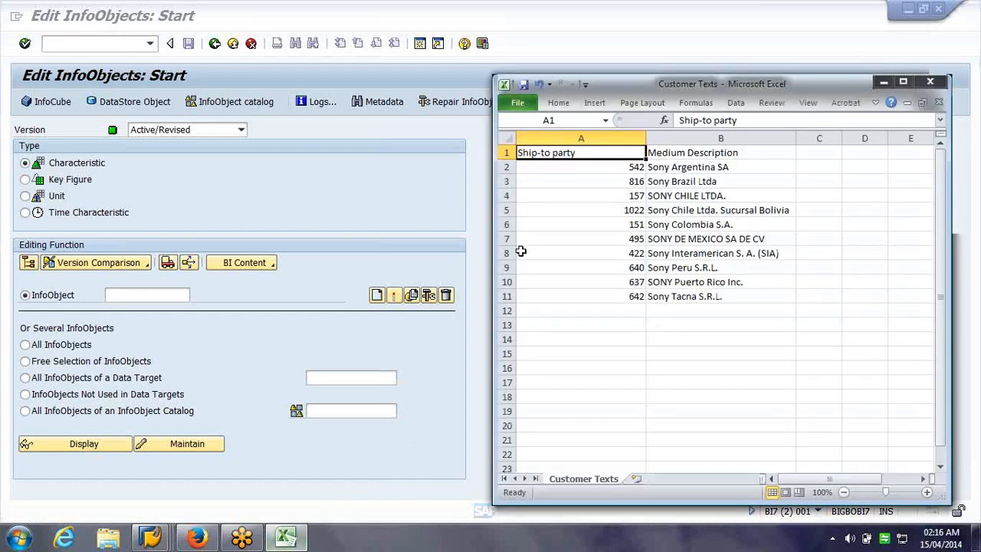
Display the characteristic 0CUSTOMER from the Edit InfoObjects screen
left_click(184, 289)
type("0c")
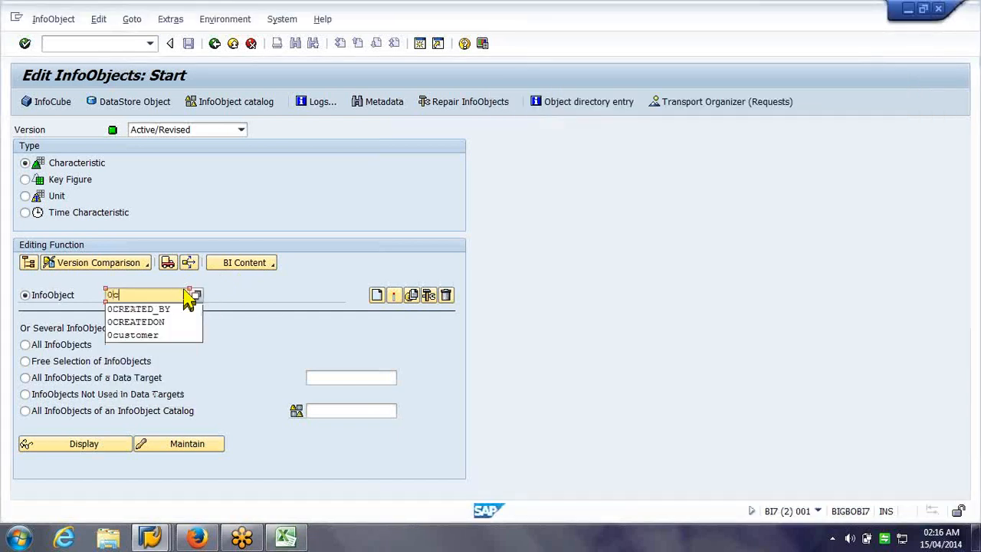
type("ustomer")
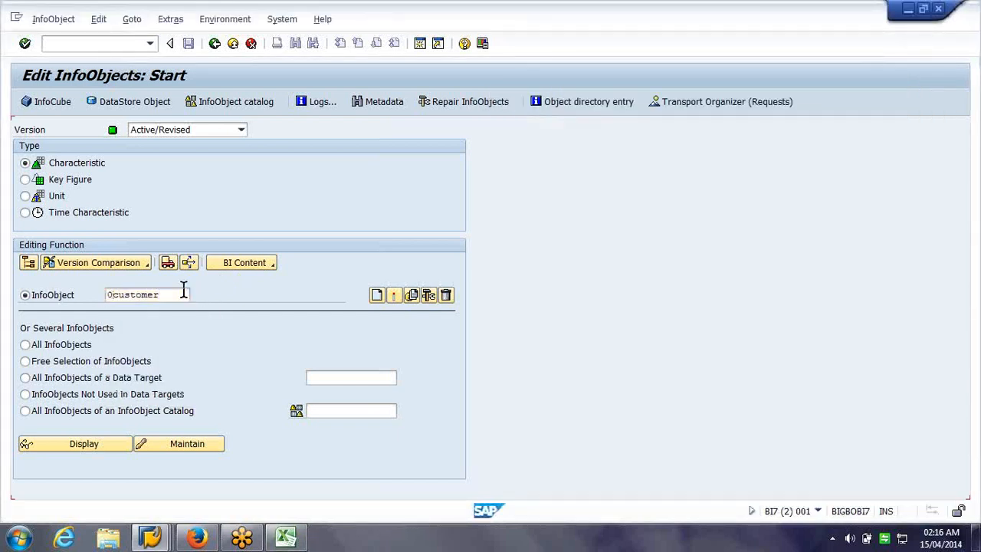
key("Return")
left_click(84, 446)
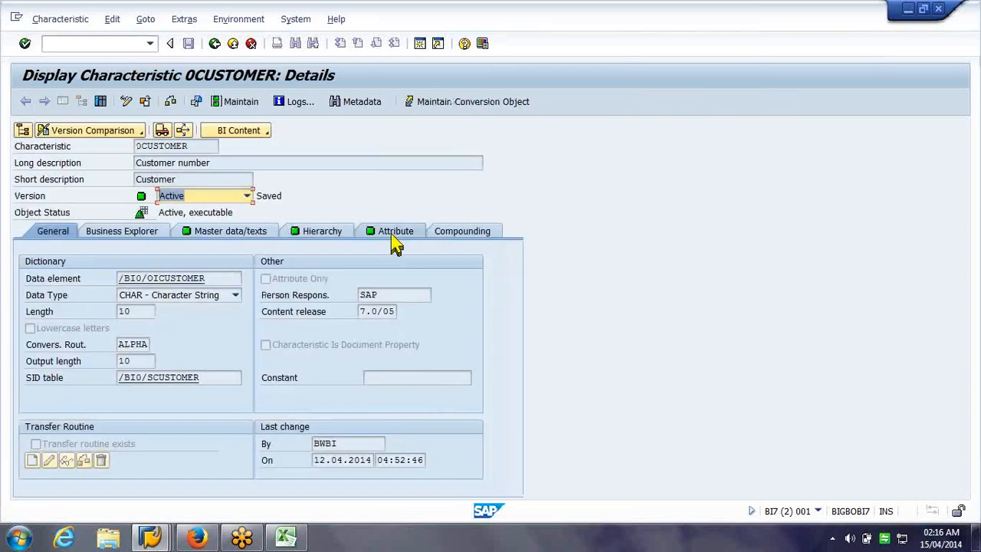
Browse the 0CUSTOMER attribute list, including 0BPARTNER, 0CITY and 0COUNTRY
left_click(391, 235)
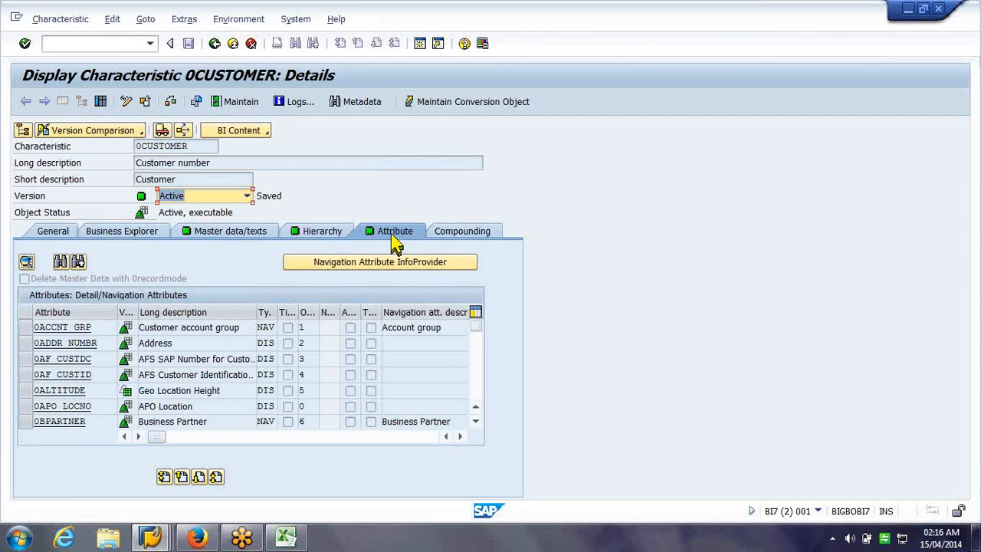
left_click(252, 358)
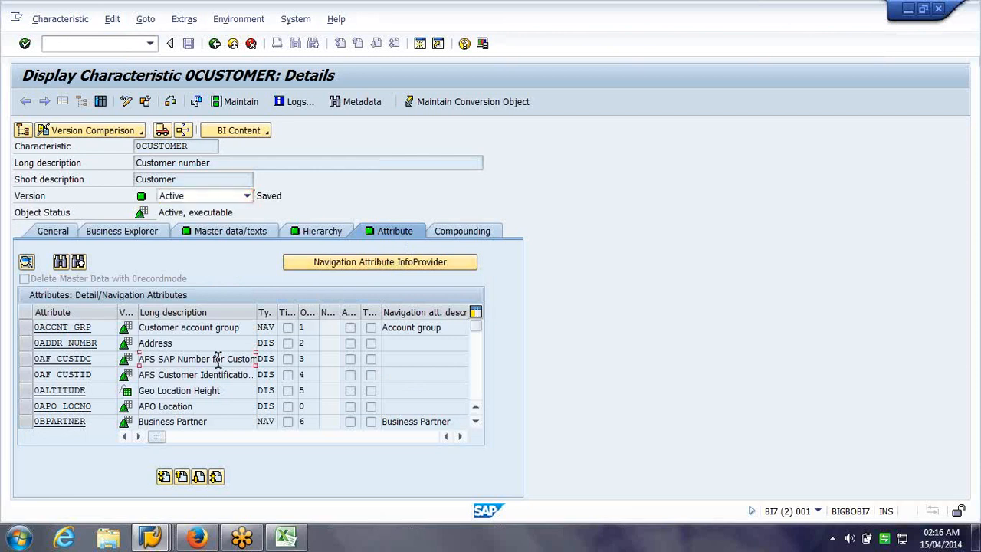
double_click(216, 375)
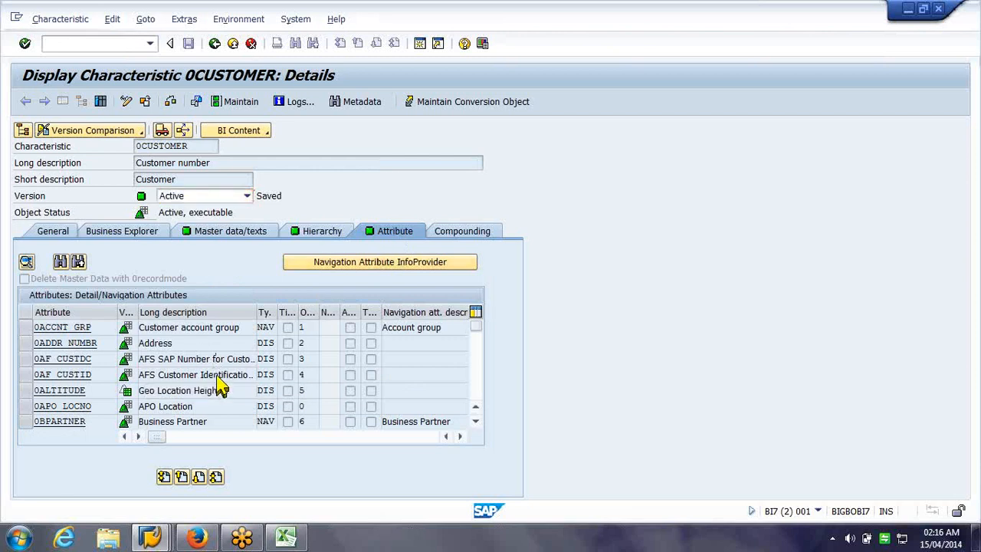
scroll(218, 373, "down", 2)
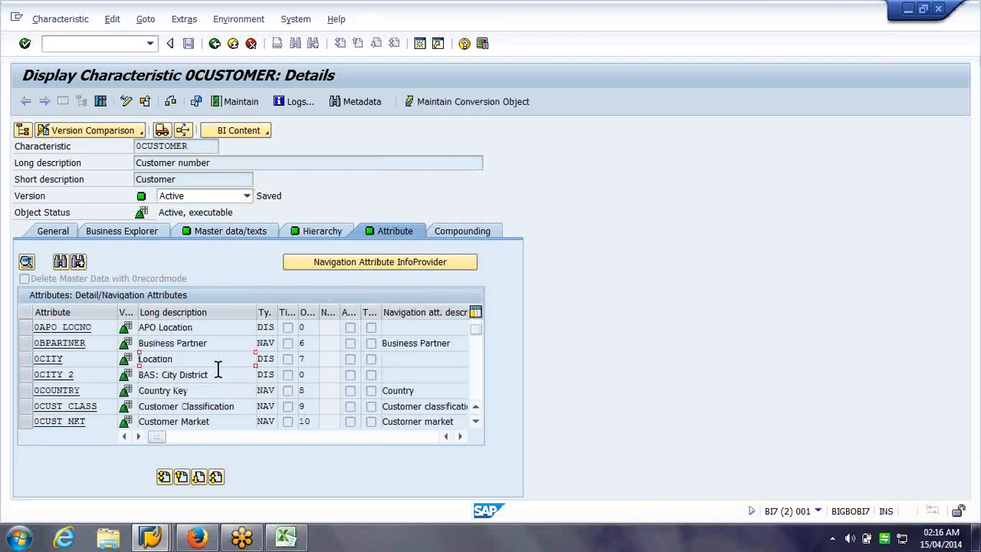
scroll(218, 368, "down", 2)
scroll(220, 368, "down", 2)
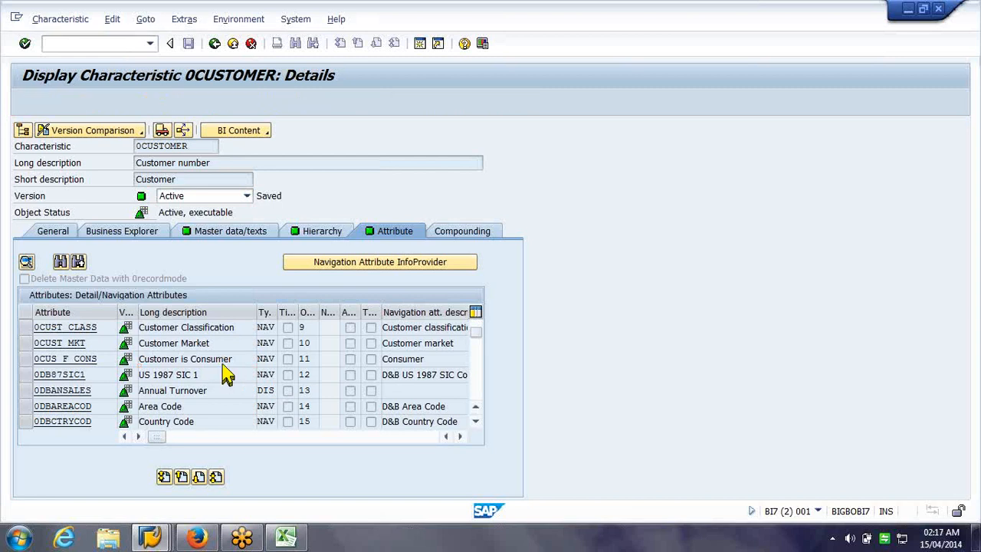
scroll(222, 365, "down", 2)
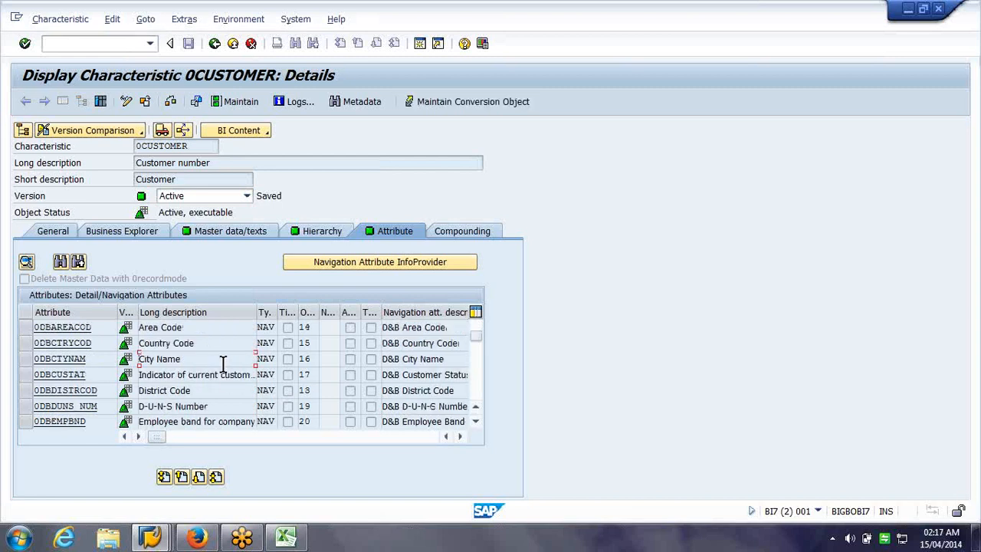
scroll(223, 362, "down", 2)
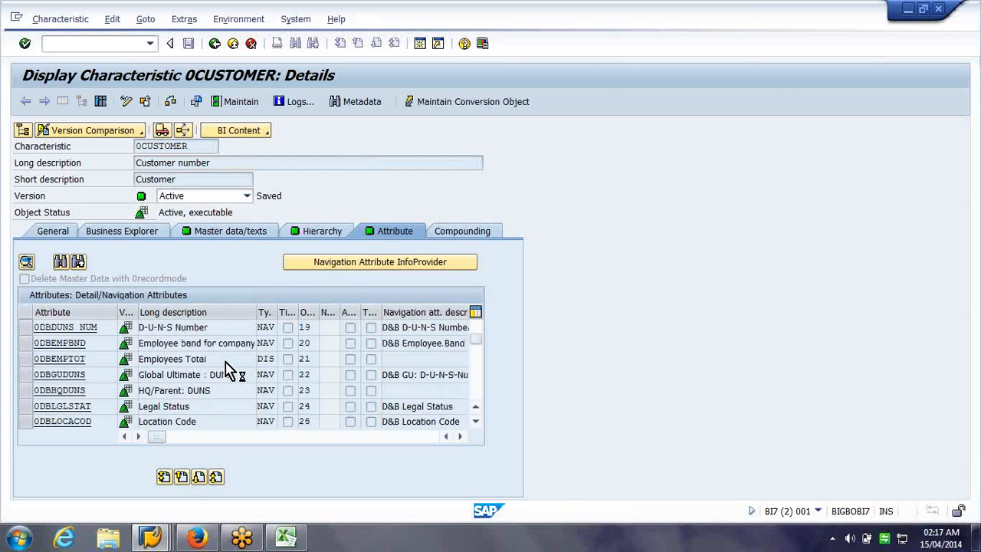
scroll(230, 369, "down", 2)
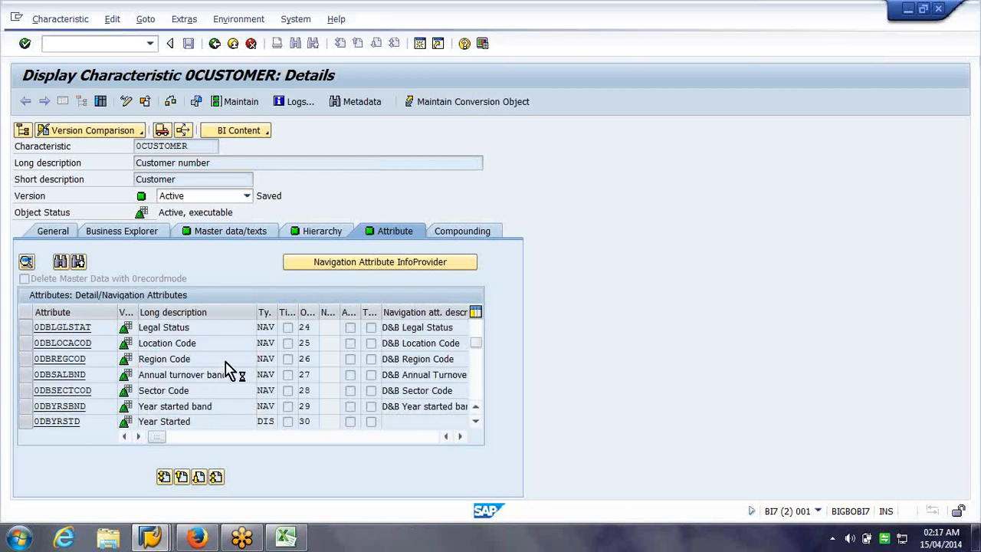
In the Customer Texts workbook, retitle column B's heading as 'Address'
left_click(299, 541)
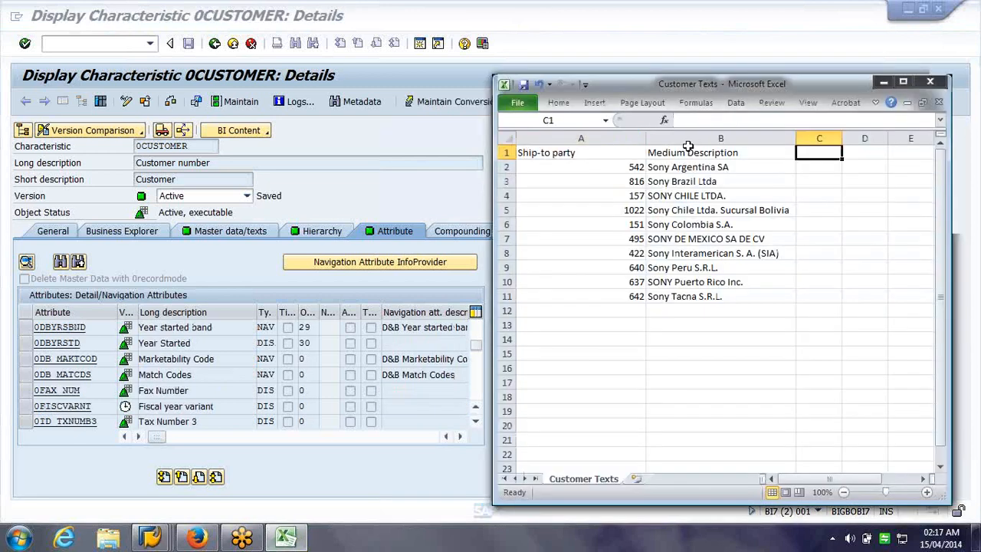
left_click_drag(693, 153, 720, 296)
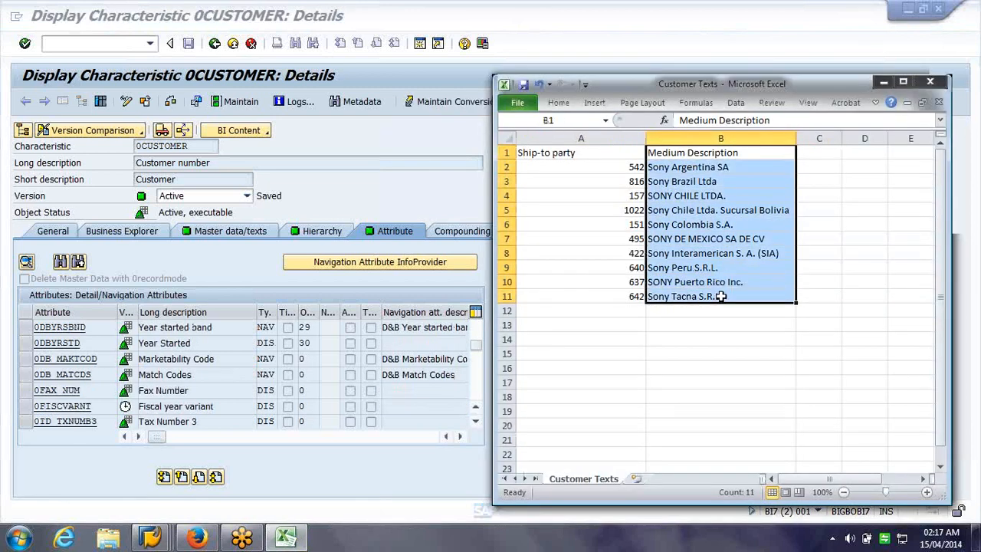
type("Address")
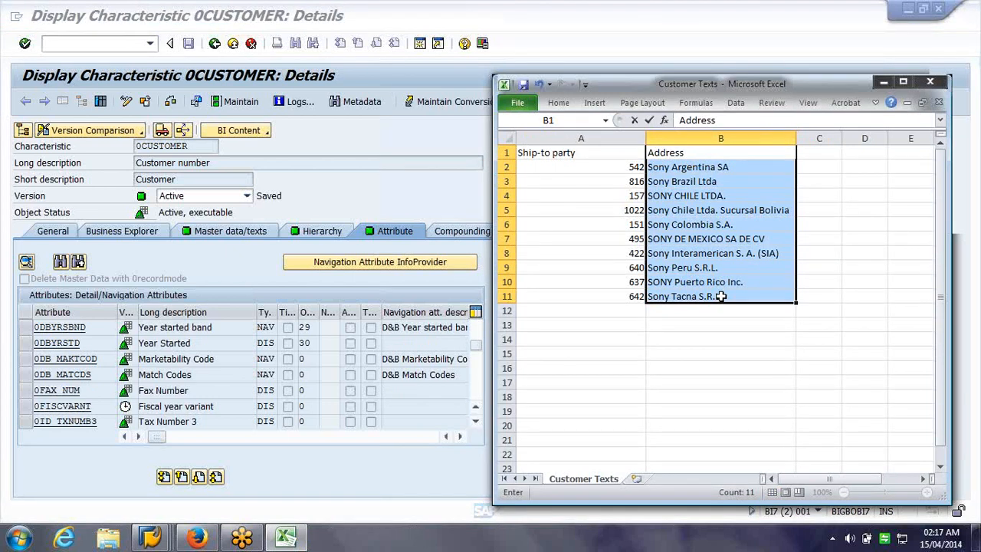
key("Return")
Clear the old descriptions from cells B2:B11
key("shift+Down")
key("shift+Down")
key("shift+Down")
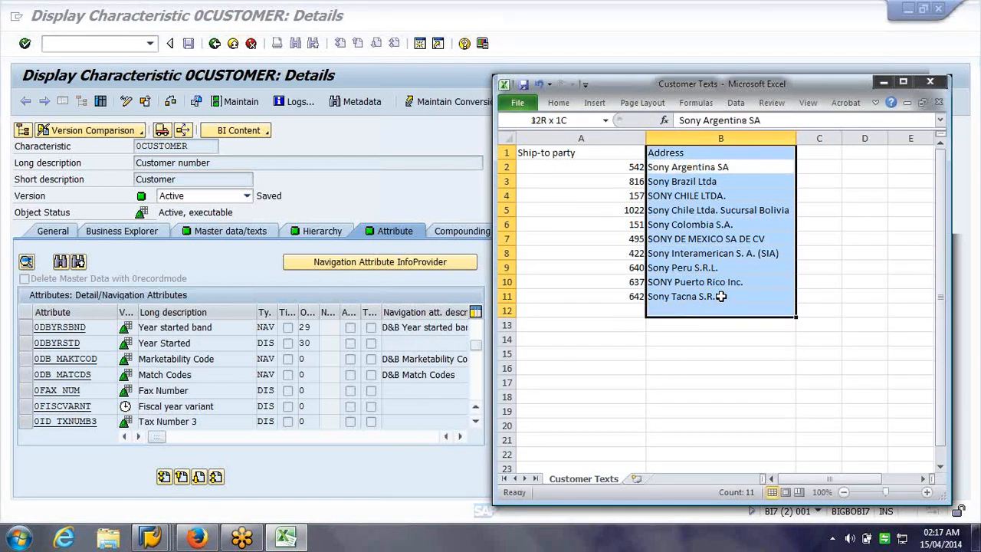
key("Down")
key("Up")
key("shift+Down")
key("shift+Down")
key("shift+Down")
key("shift+Down")
key("shift+Down")
key("shift+Down")
key("shift+Down")
key("shift+Down")
key("shift+Down")
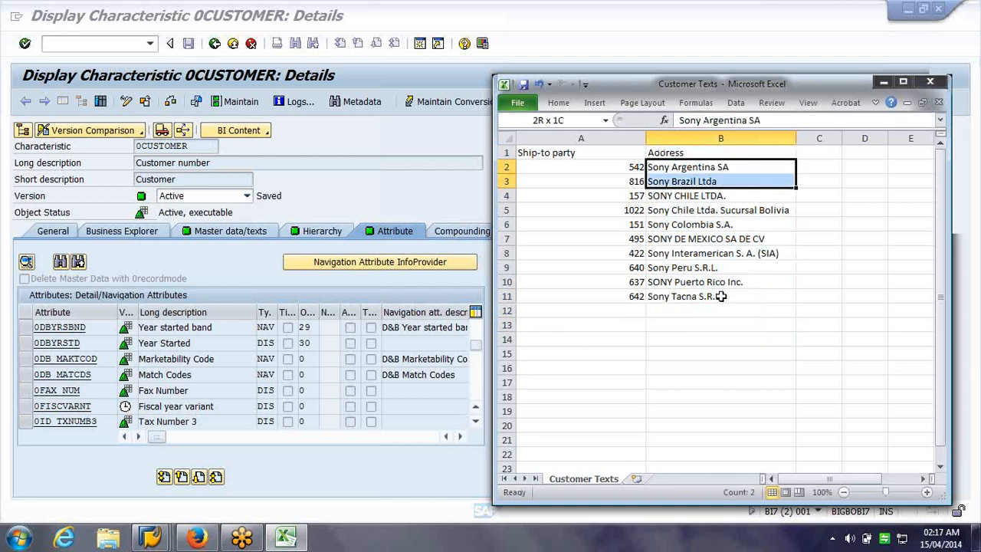
key("Delete")
key("Return")
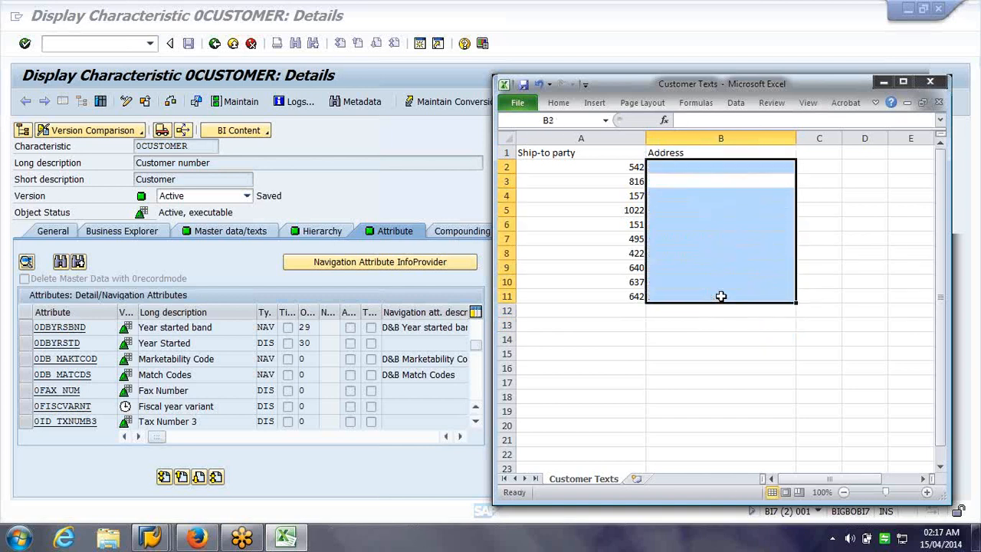
key("Return")
Enter 'Country' as the heading in C1, correcting the mistyped 'Location C'
key("Right")
key("Up")
key("Up")
key("Up")
type("Location C")
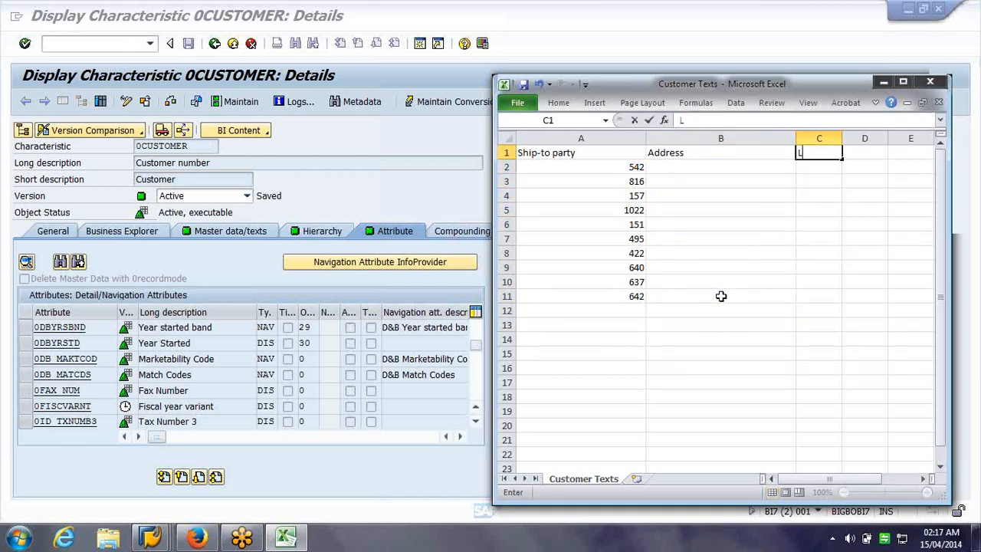
key("BackSpace")
key("BackSpace")
key("BackSpace")
key("BackSpace")
key("BackSpace")
key("BackSpace")
key("BackSpace")
key("BackSpace")
key("BackSpace")
key("BackSpace")
type("Country")
key("Tab")
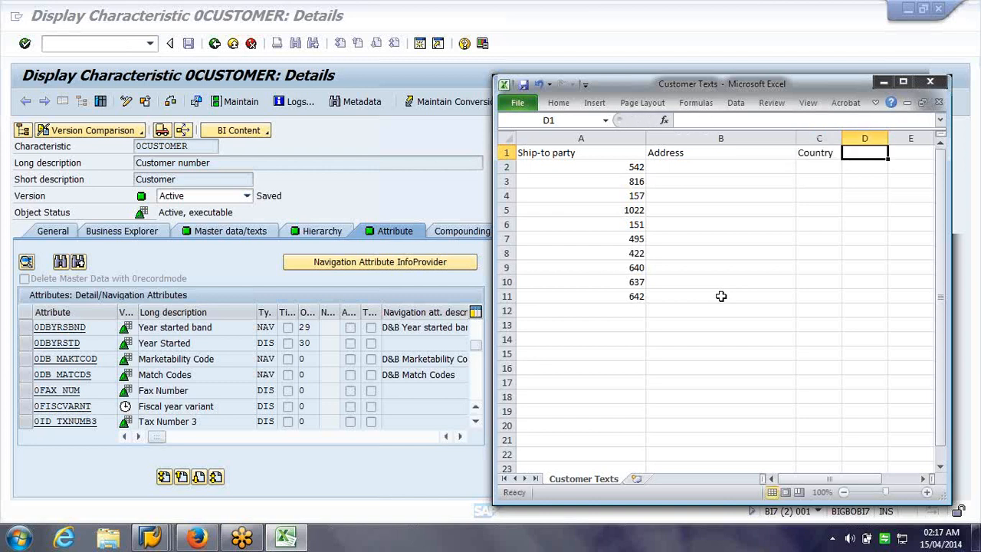
key("Down")
Enter countries US, UK, US, UK, US in cells C2 to C6
key("Left")
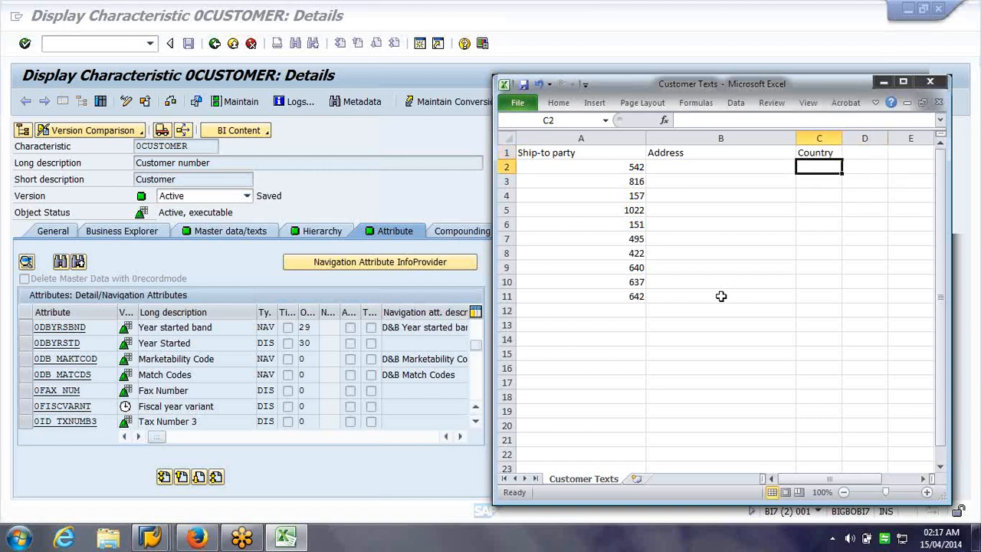
type("US")
key("Return")
type("UK")
key("Return")
type("US")
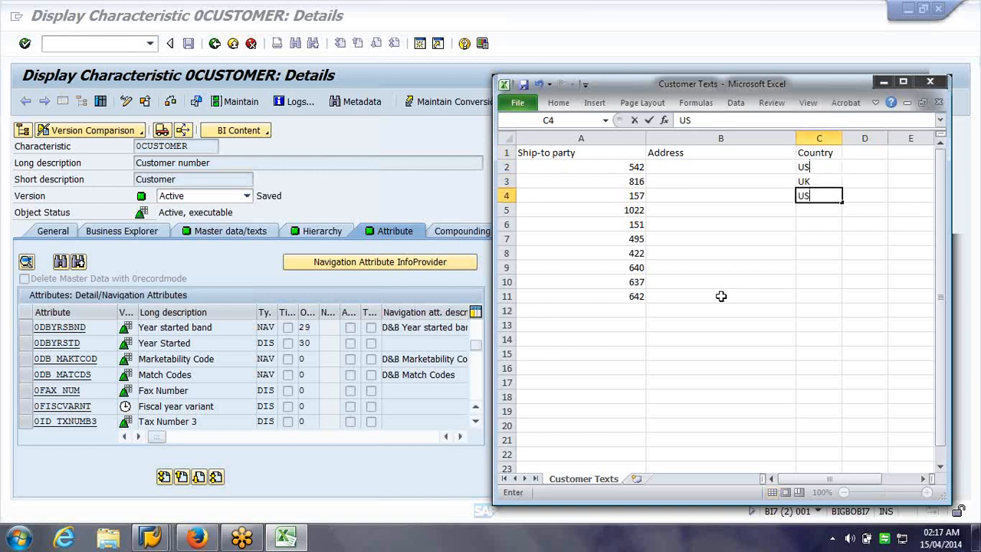
key("Return")
type("UK")
key("Return")
type("US")
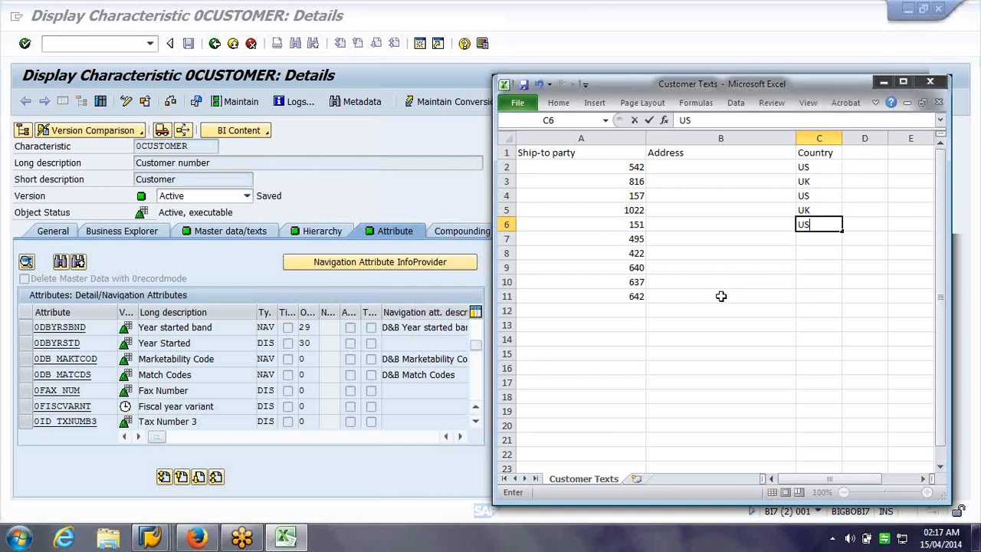
key("Return")
Enter countries US, US, UK, UK, US in cells C7 to C11
type("US")
key("Return")
type("US")
key("Return")
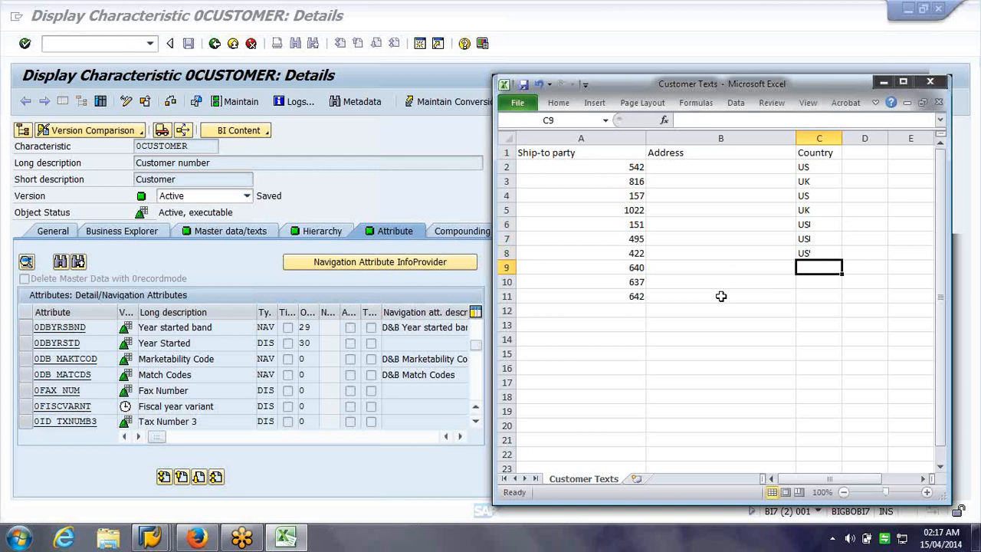
type("UK")
key("Return")
type("UK")
key("Return")
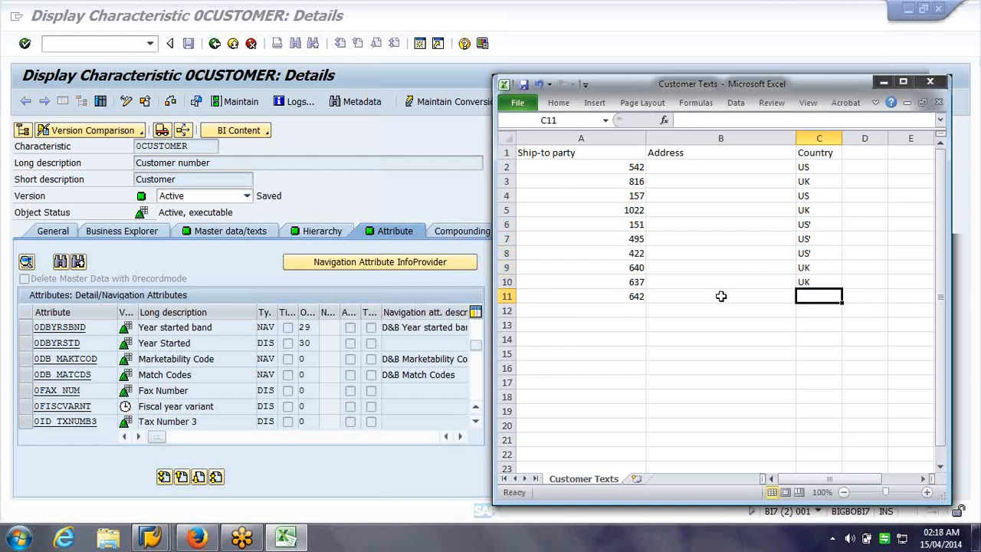
type("US")
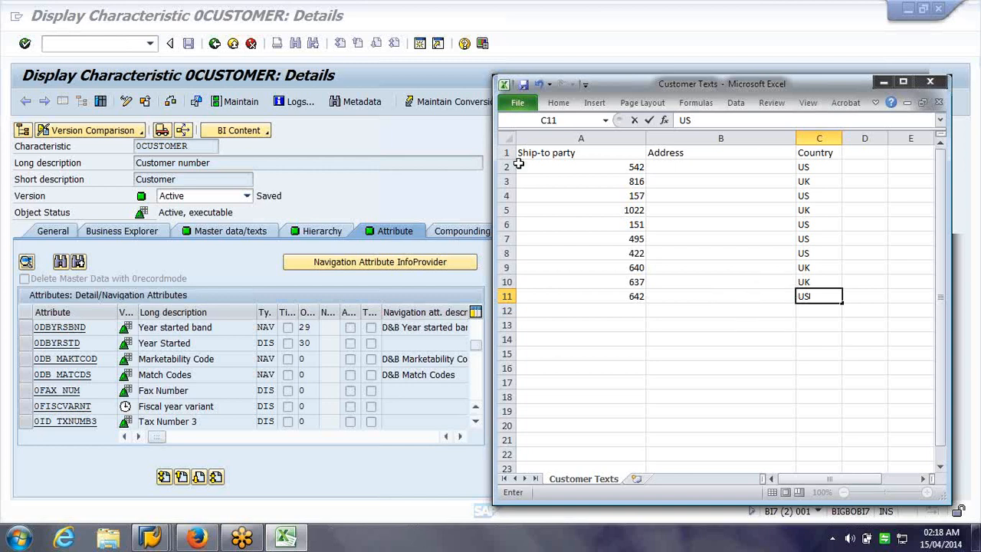
left_click(630, 167)
Try changing C5 to US, then undo it to restore UK
left_click_drag(630, 167, 634, 296)
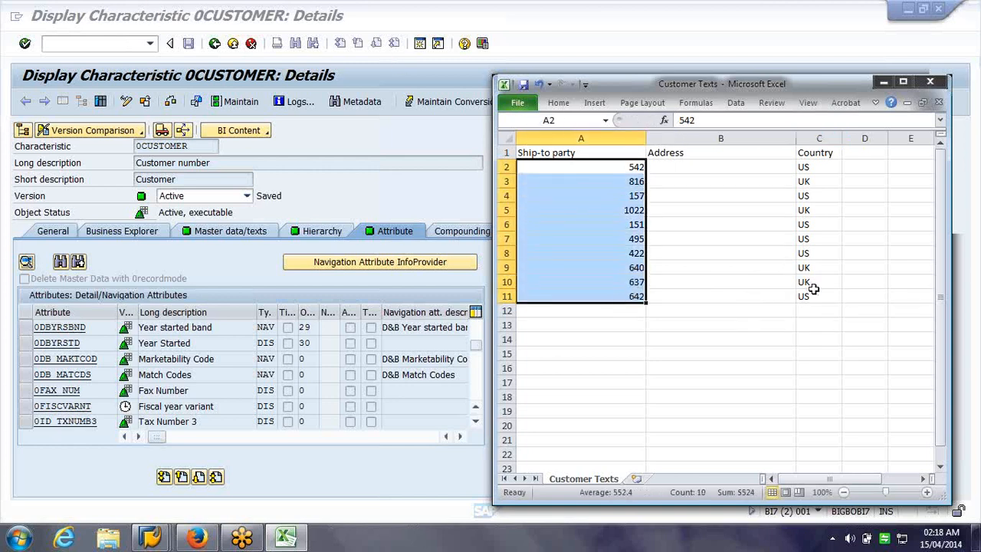
left_click(817, 287)
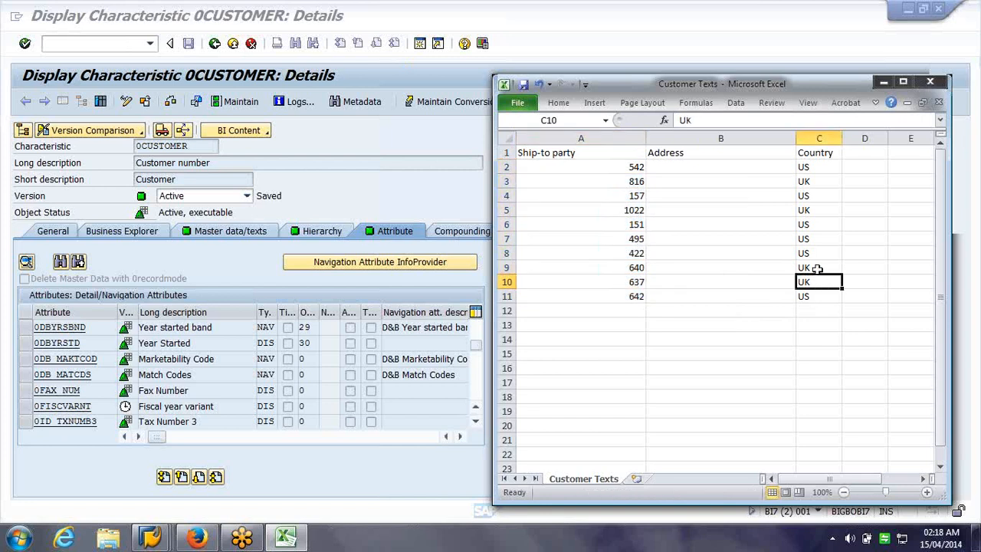
left_click(817, 211)
type("US")
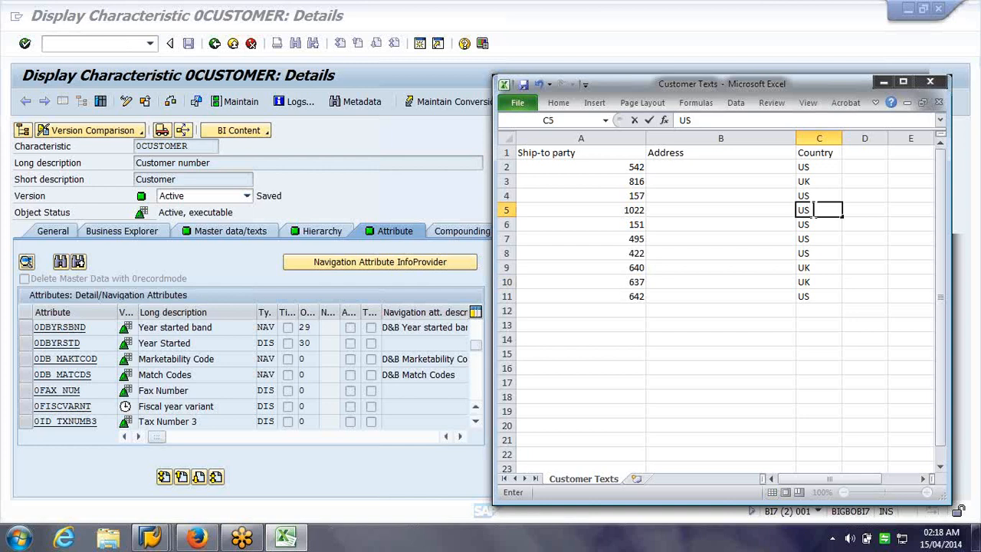
left_click(856, 320)
key("ctrl+z")
left_click(855, 325)
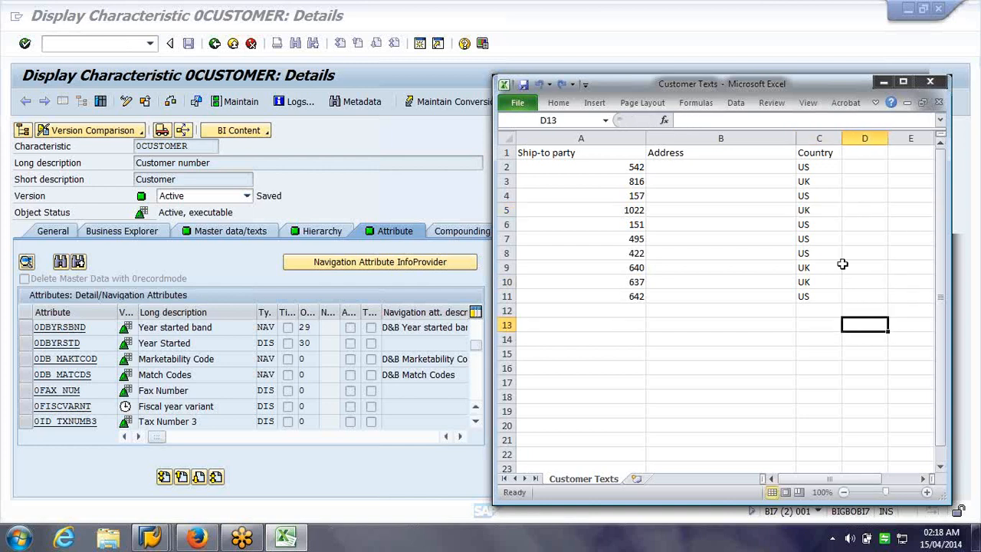
Enter addresses New Jersey, Manchester and New York in B2:B4
left_click(757, 169)
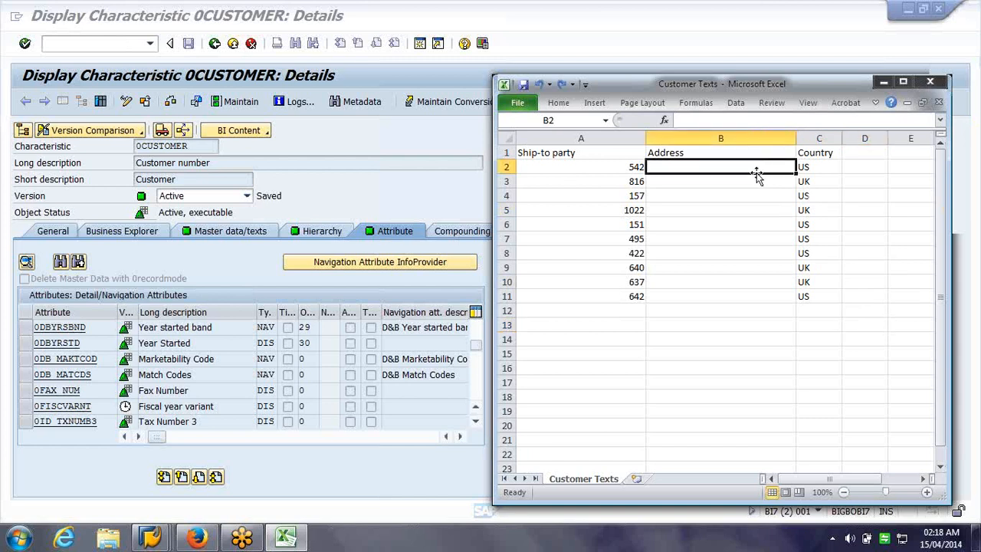
type("New Je")
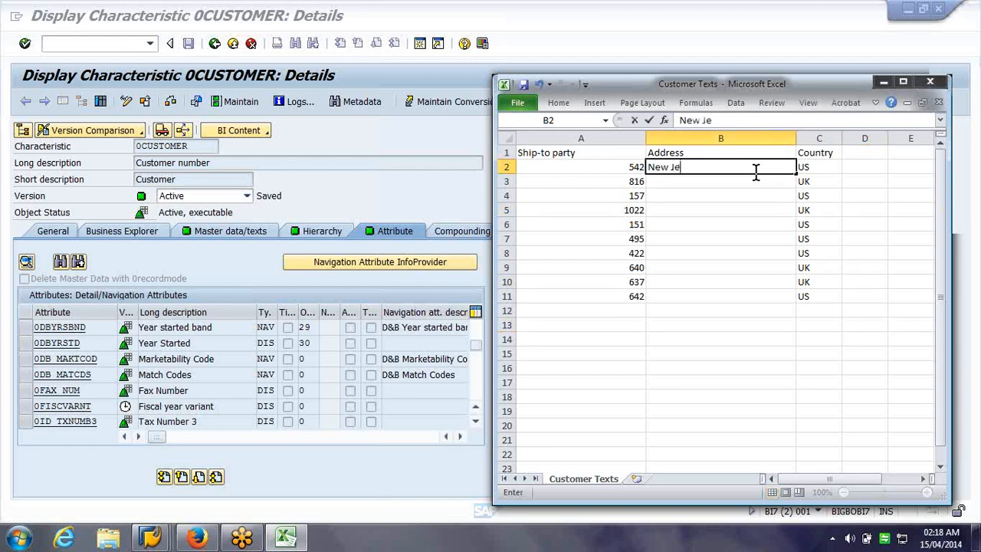
type("rsey")
key("Right")
key("Down")
key("Left")
type("Manche")
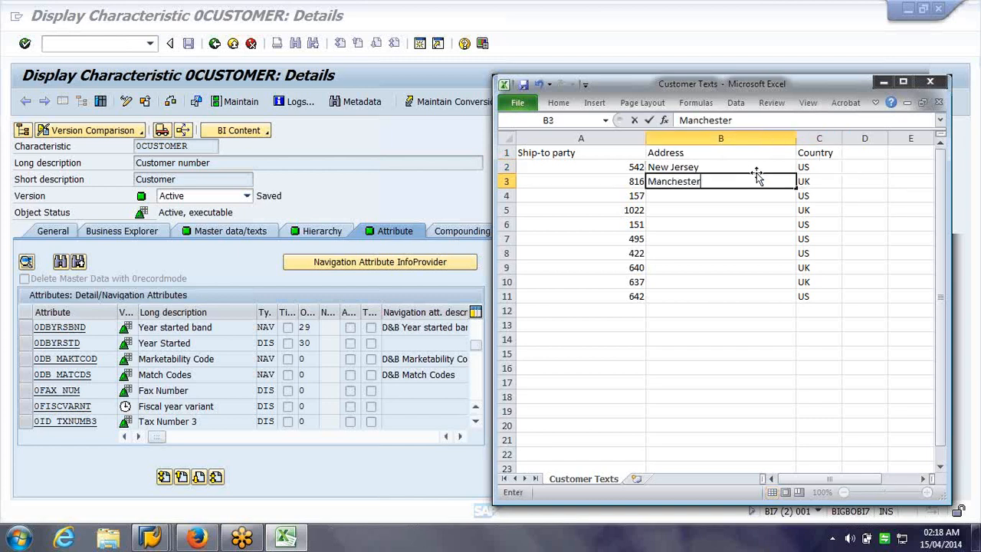
key("Return")
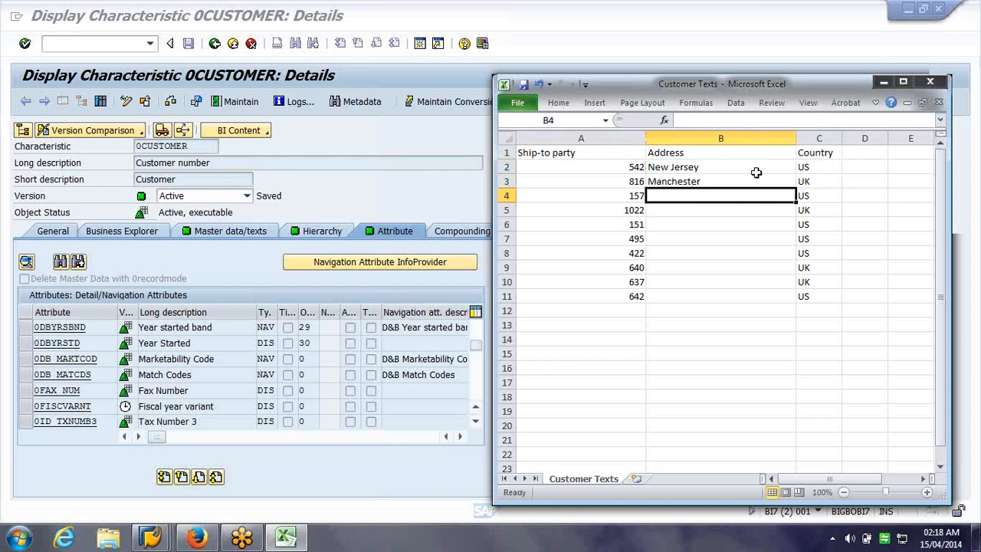
type("New Y")
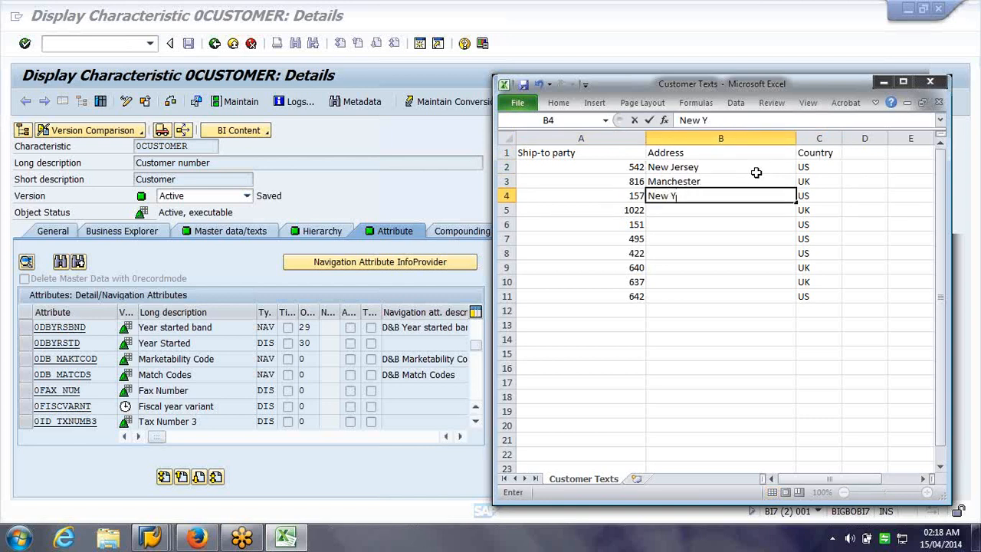
type("ork")
key("Return")
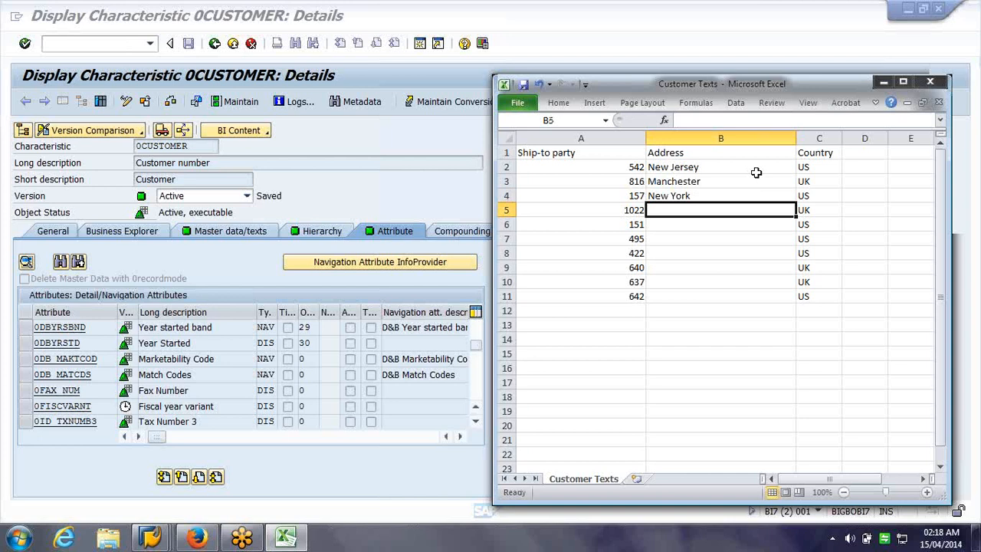
Enter addresses Thames street, Dallas and Chicago in B5:B7
type("TH")
key("BackSpace")
key("BackSpace")
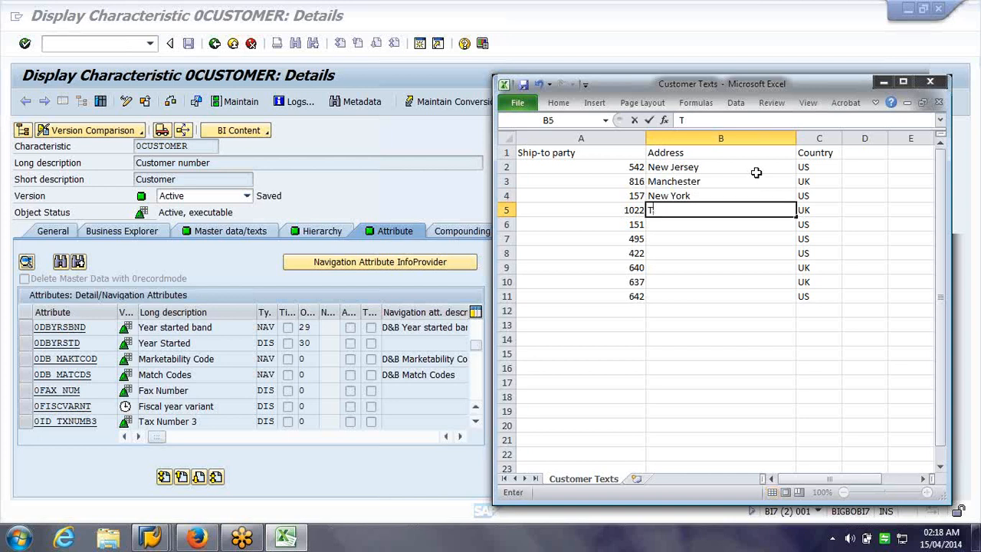
type("Thames str")
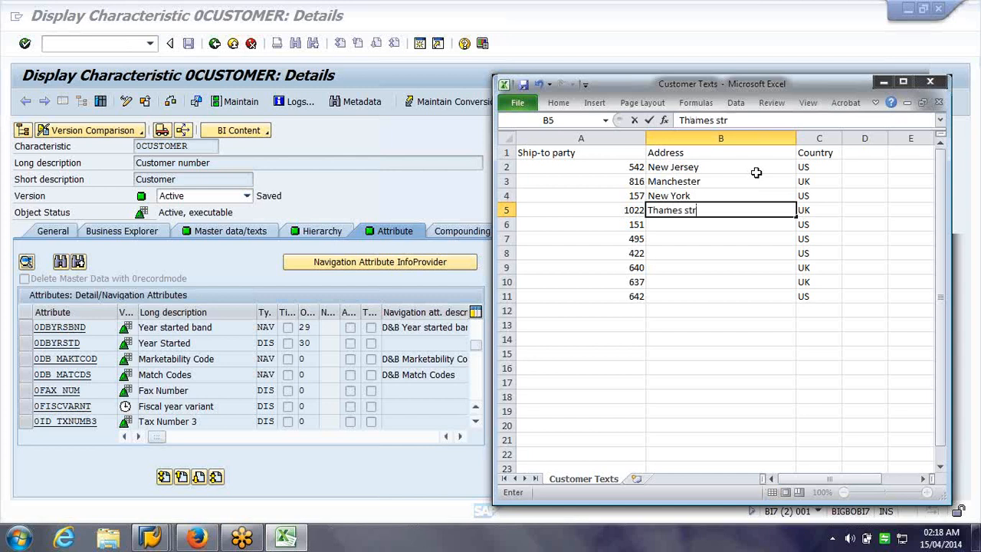
type("eet")
key("Return")
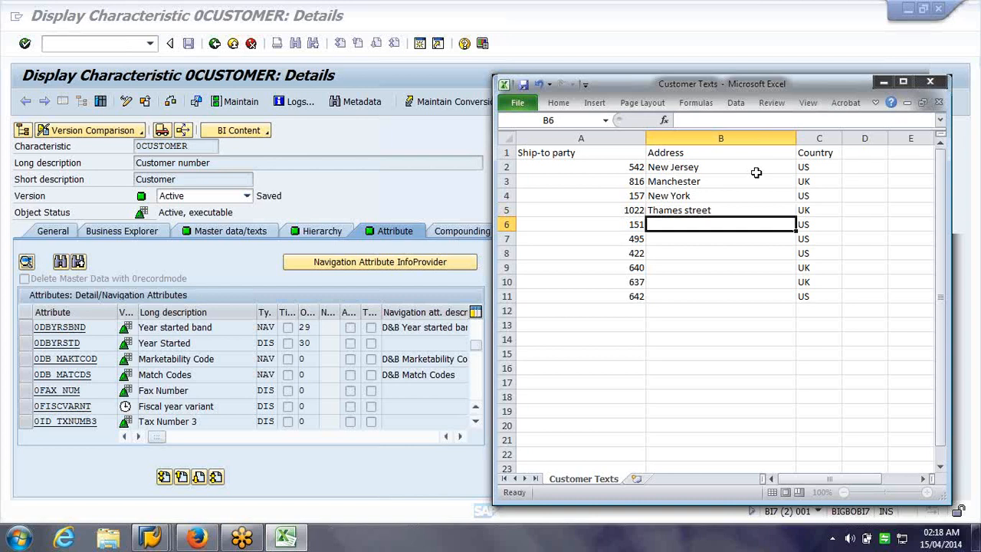
type("Dallas")
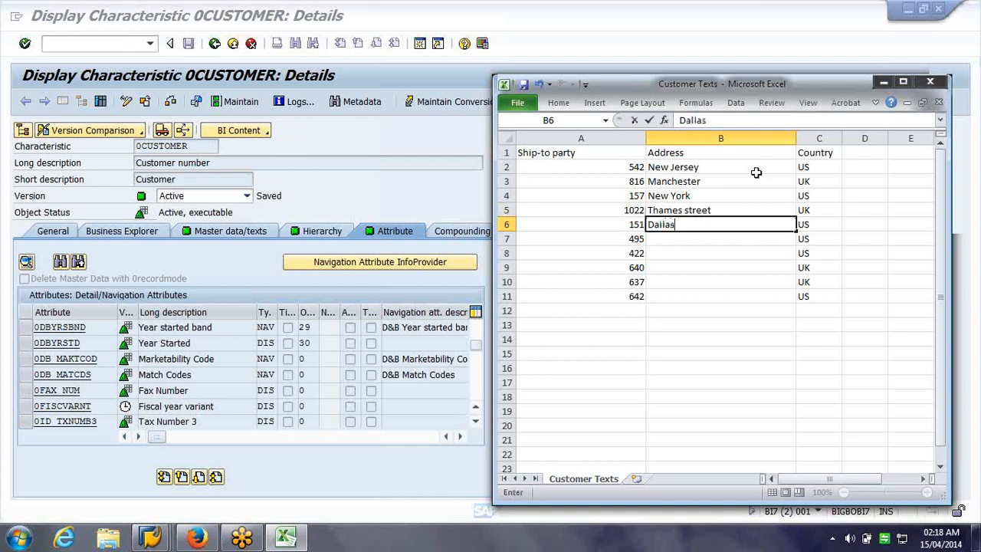
key("Return")
type("Chi")
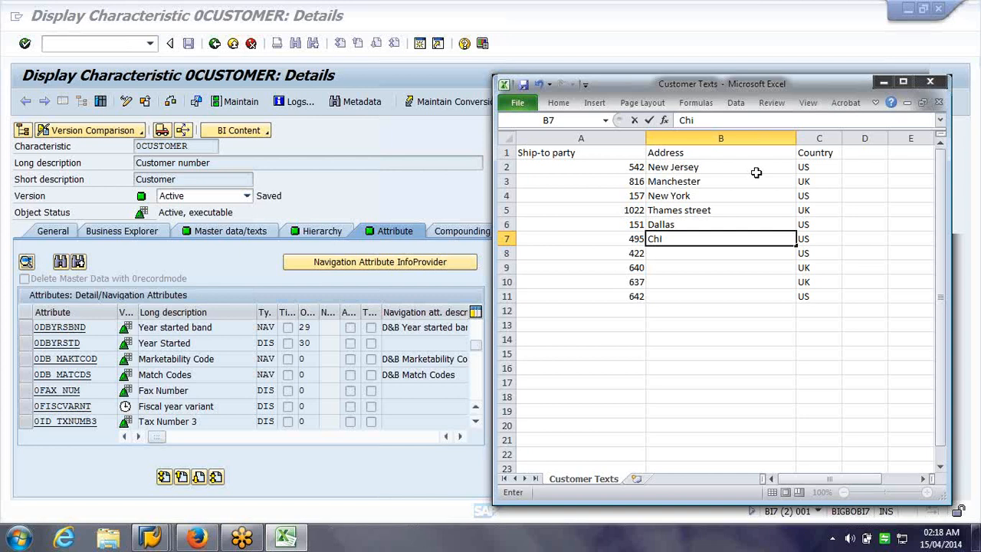
type("cago")
key("Return")
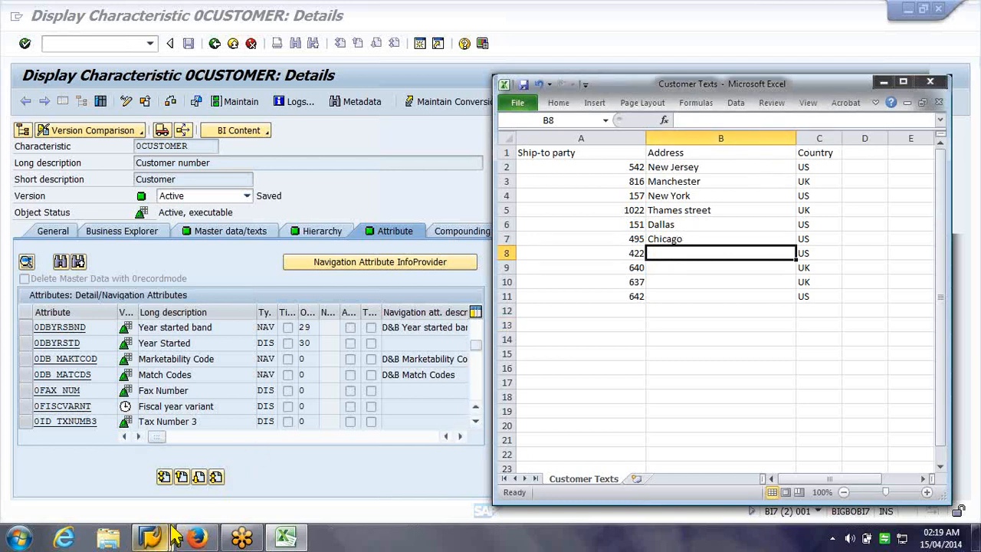
Log on to the IDES ECC 6.0 system, client 800, with the saved user name
mouse_move(175, 536)
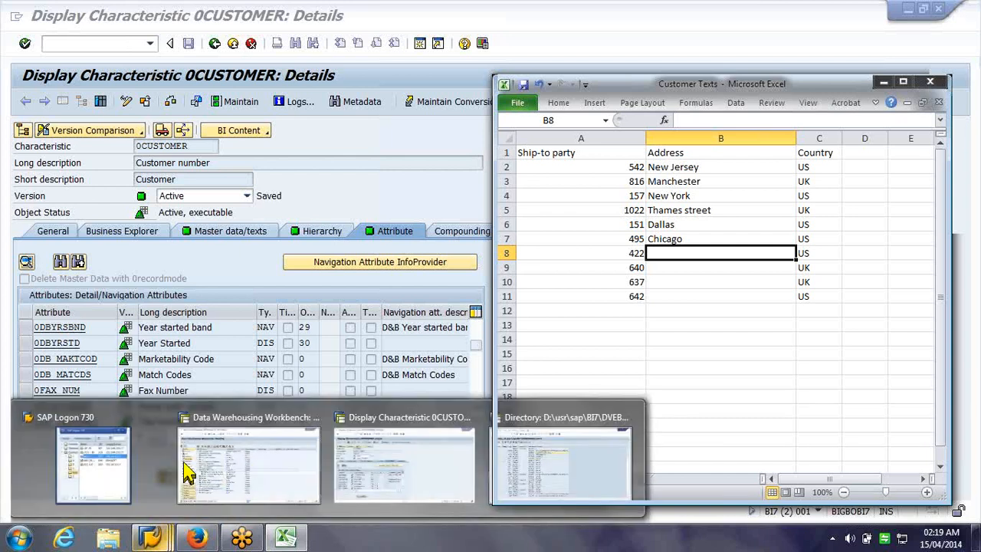
mouse_move(193, 446)
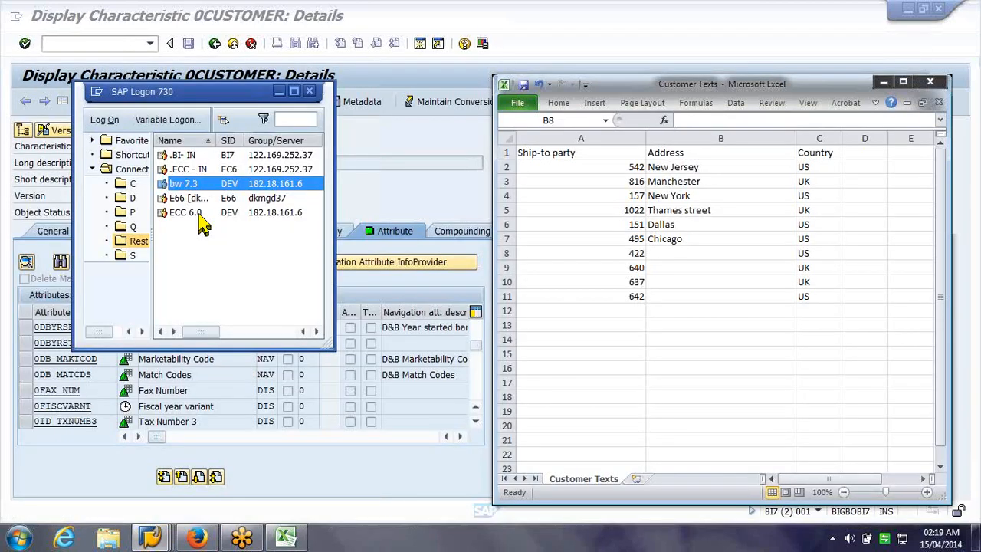
left_click(281, 92)
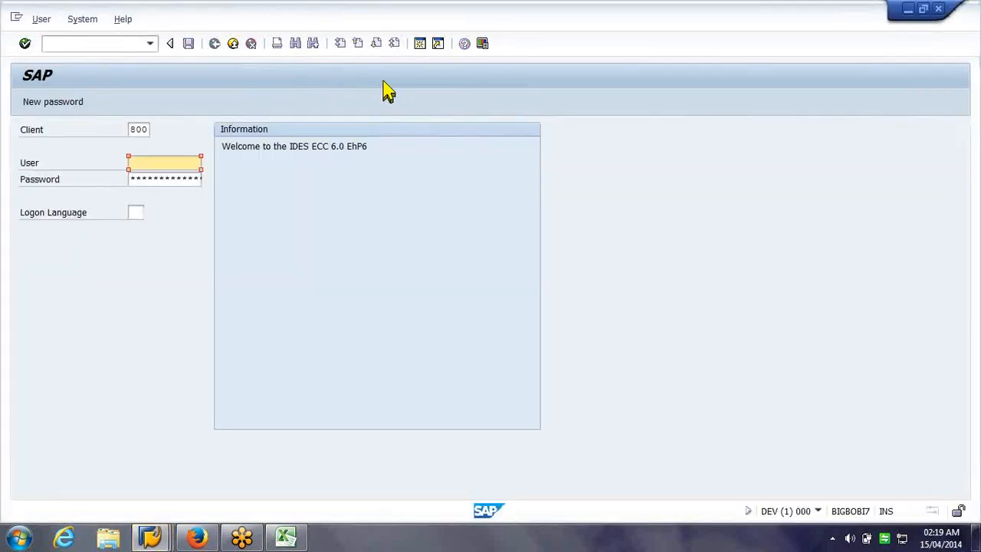
left_click(157, 163)
left_click(146, 175)
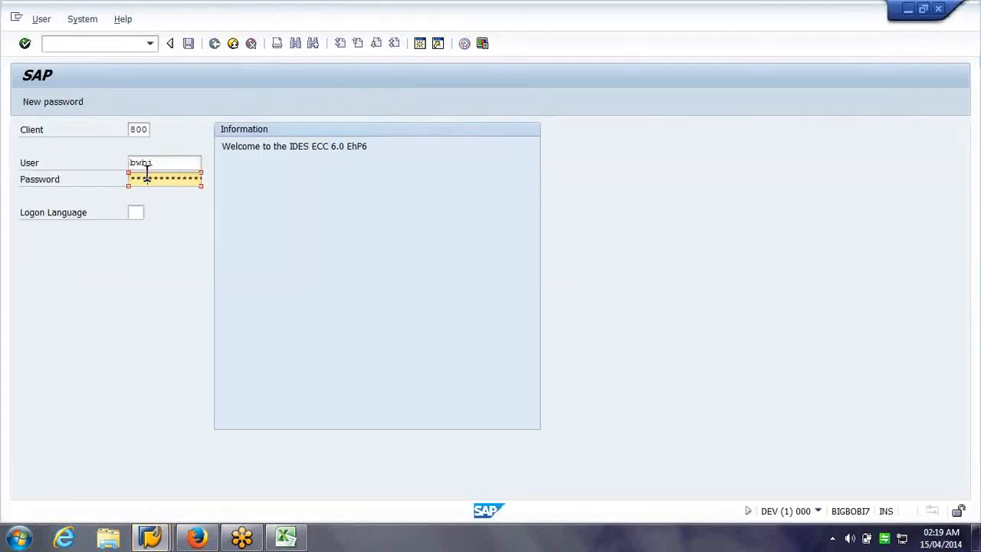
key("Return")
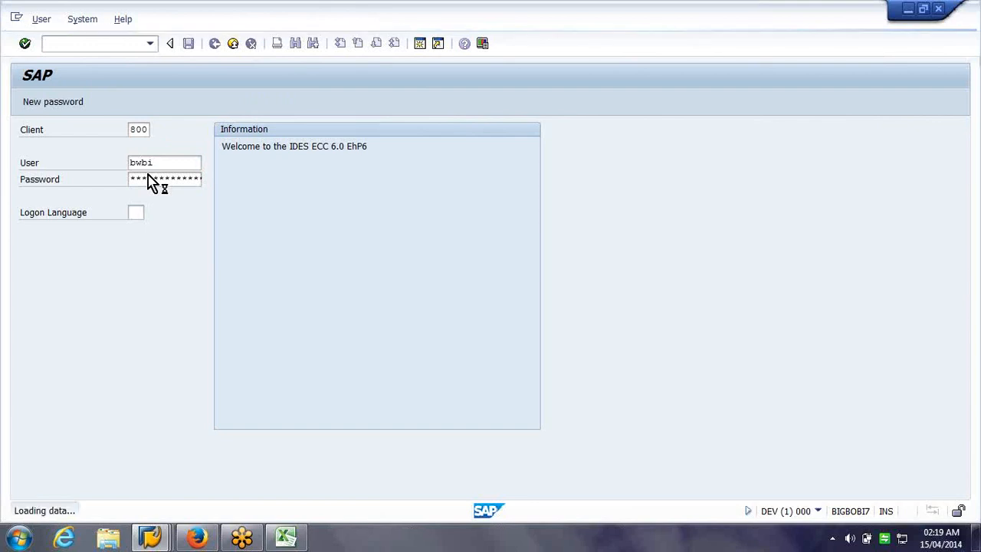
Run the RSA3 extractor check for DataSource 0CUSTOMER_ATTR, selecting 1.000 records
type("rsa3")
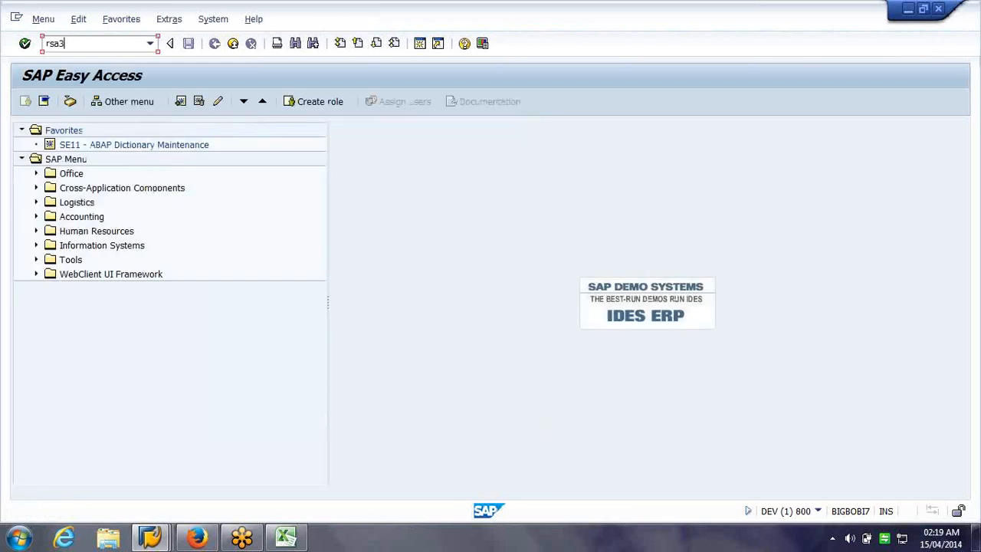
key("Return")
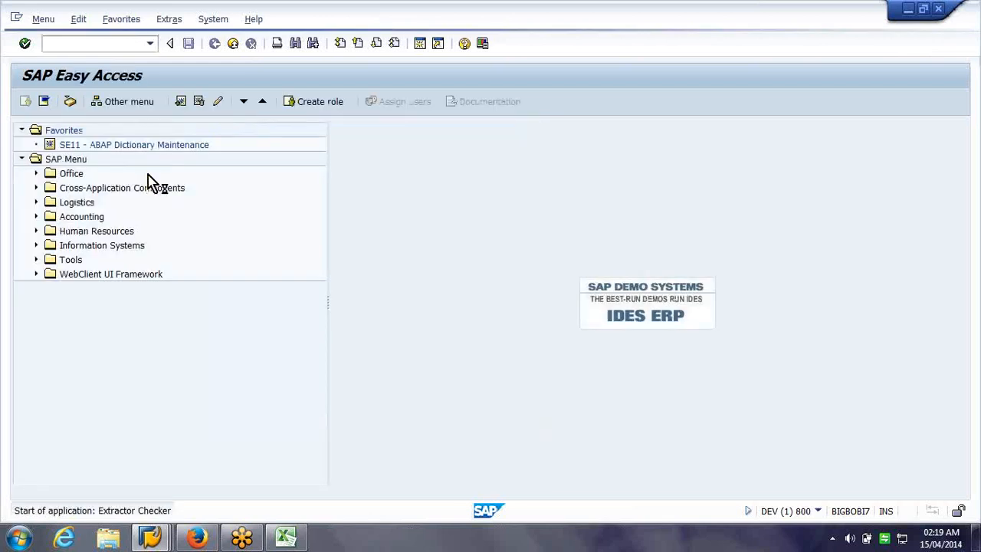
type("0customer_attr")
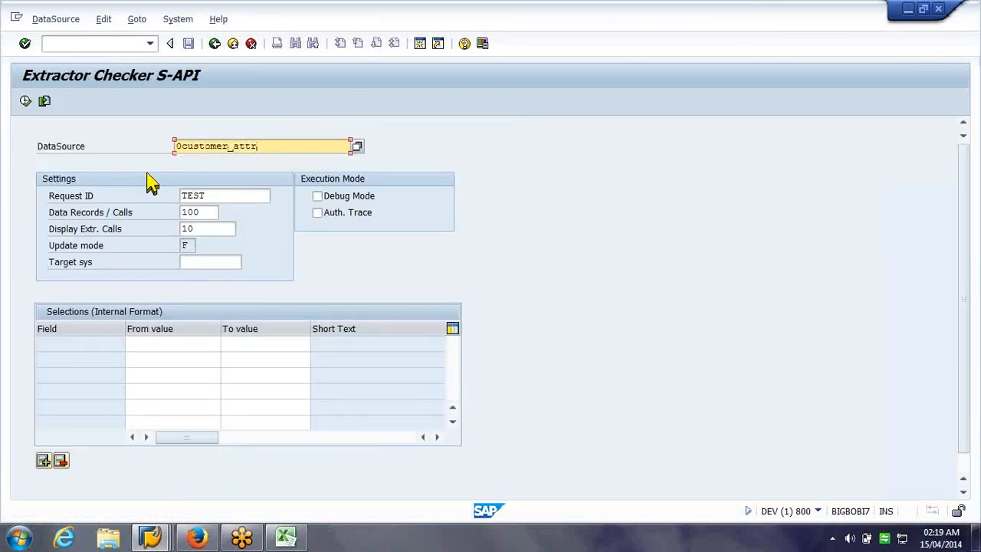
key("F8")
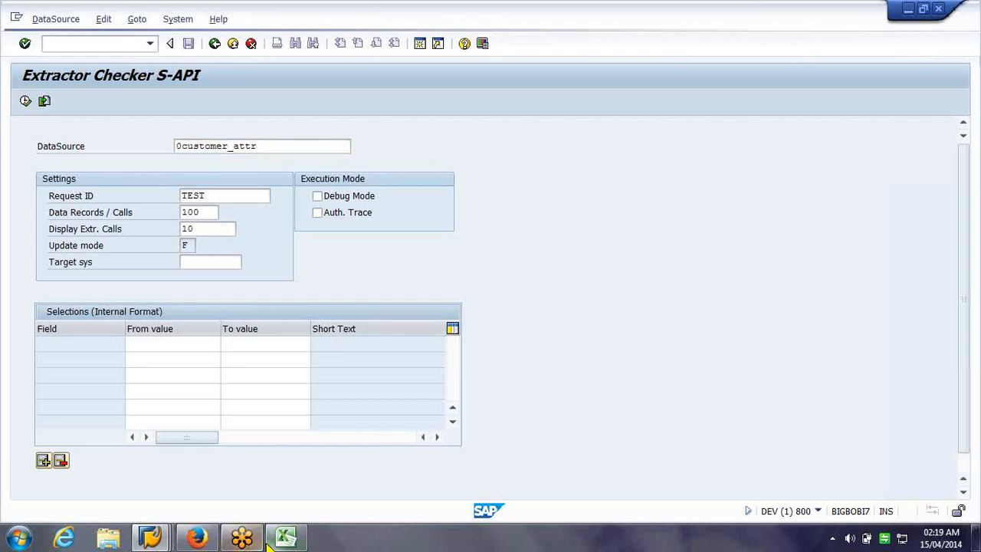
left_click(290, 541)
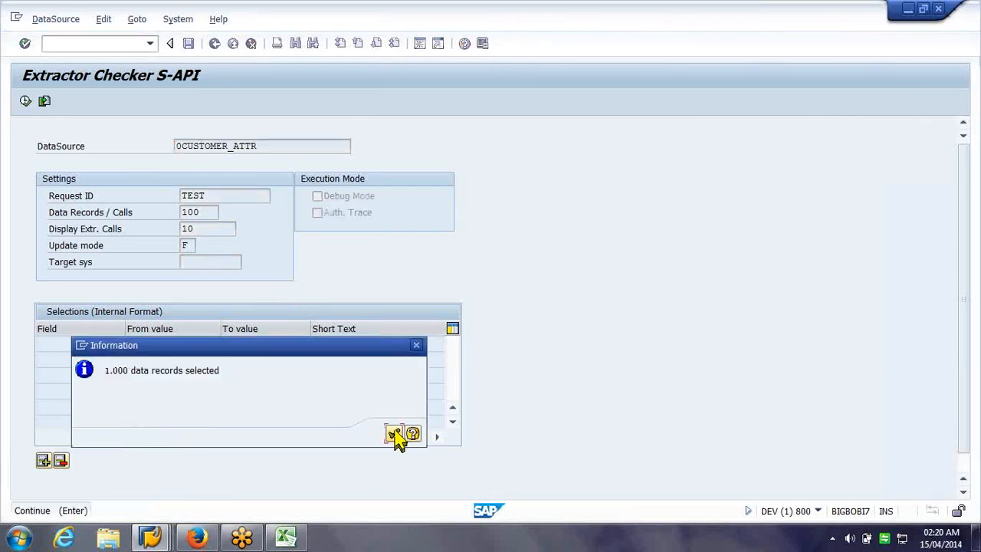
Dismiss the record-count popup and review the extracted records with a wider Address column
left_click(394, 435)
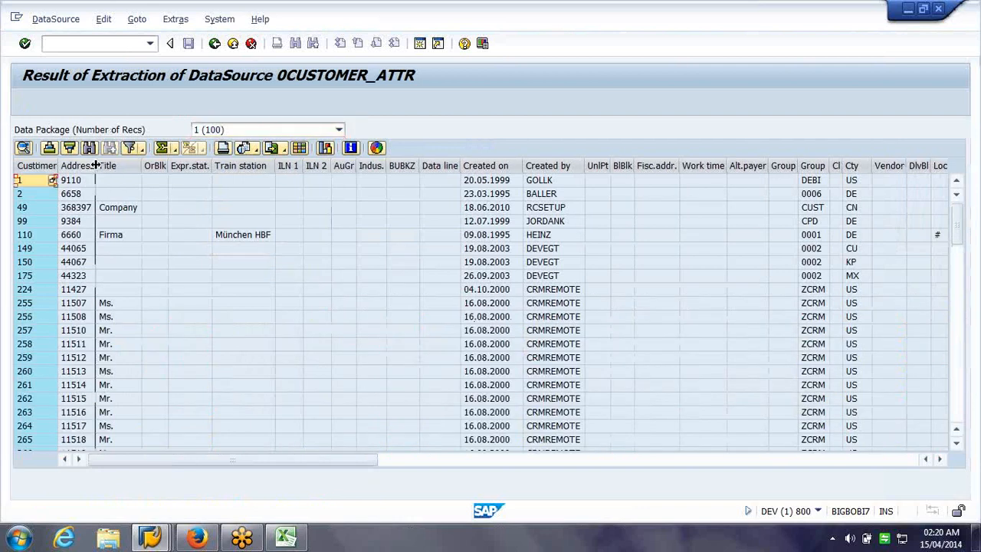
left_click_drag(96, 165, 253, 176)
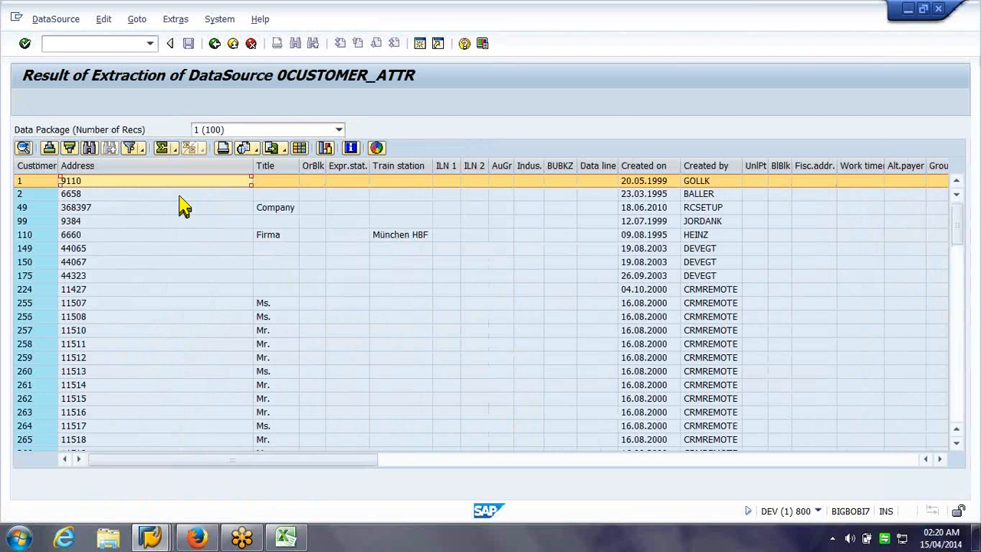
scroll(222, 289, "down", 2)
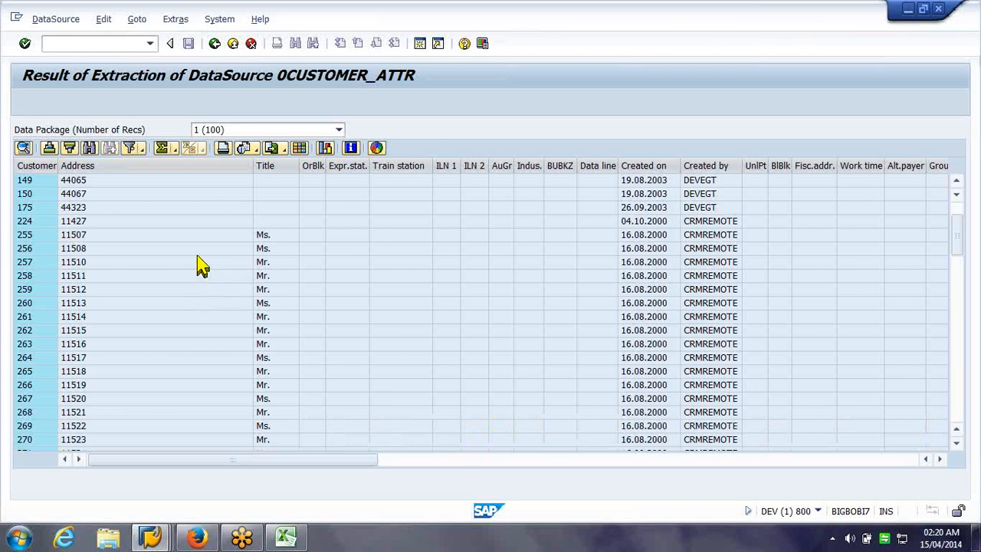
left_click(198, 263)
scroll(207, 276, "down", 3)
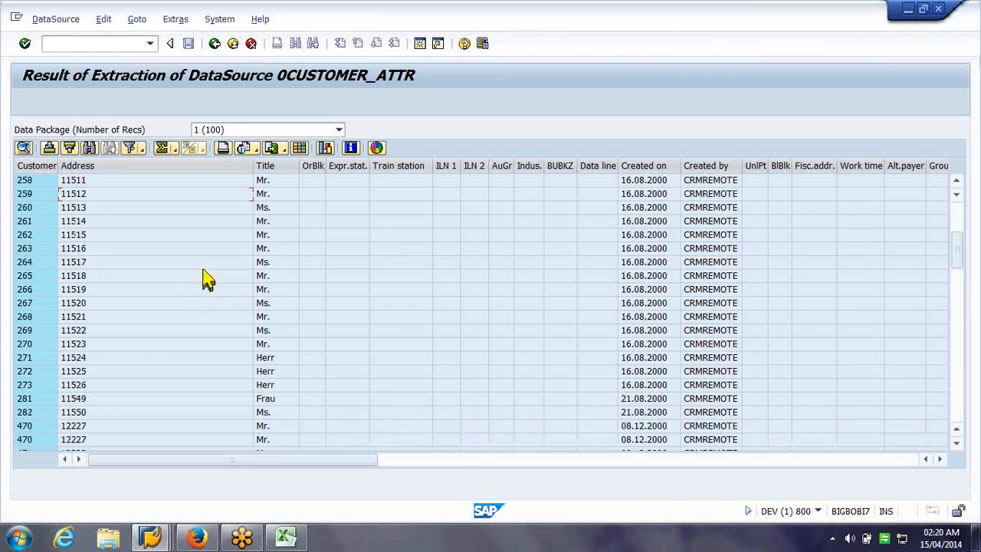
scroll(207, 280, "down", 4)
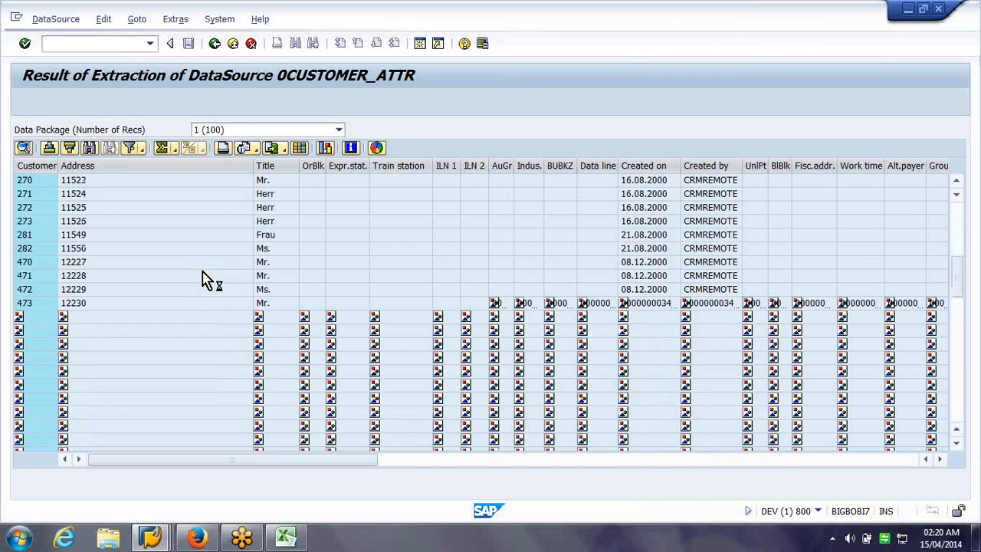
Switch to data package 5 (100 records), widen Address, and scroll through its customers
left_click(339, 130)
left_click(310, 196)
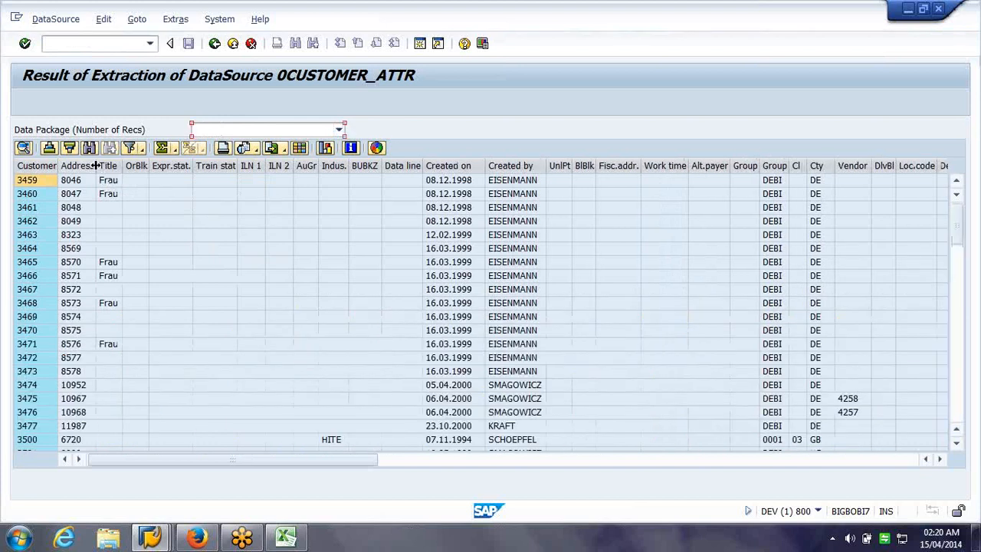
left_click_drag(95, 166, 180, 166)
left_click(145, 194)
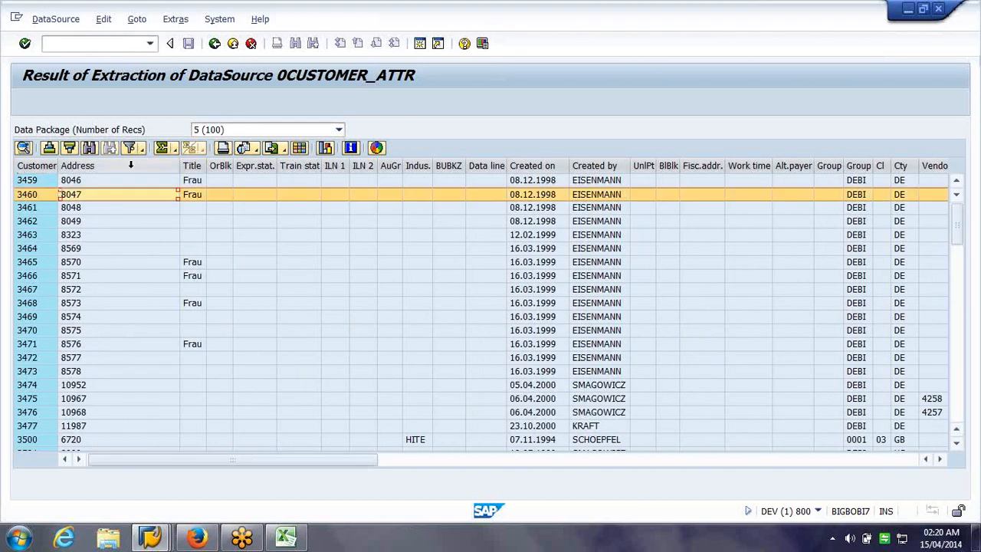
left_click(130, 165)
scroll(130, 166, "down", 2)
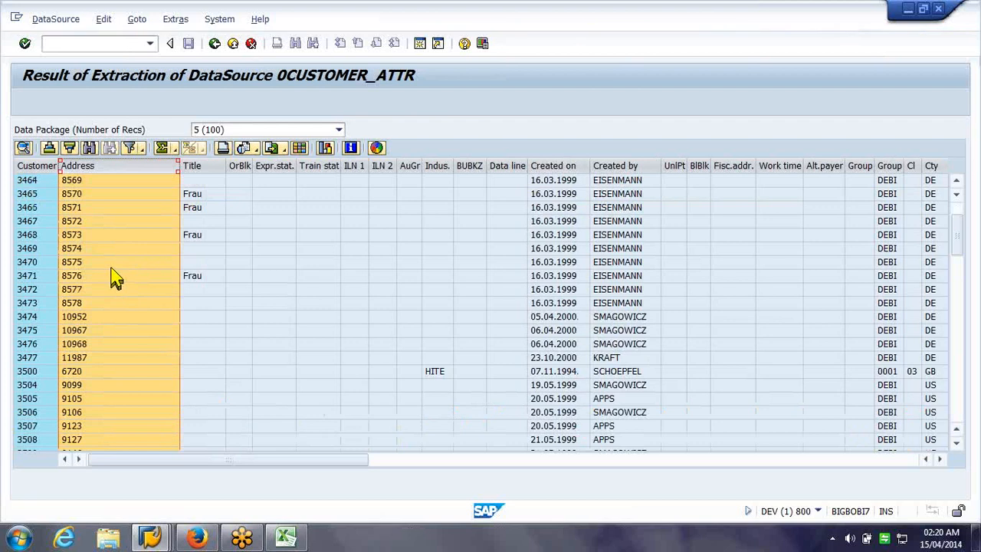
left_click(112, 267)
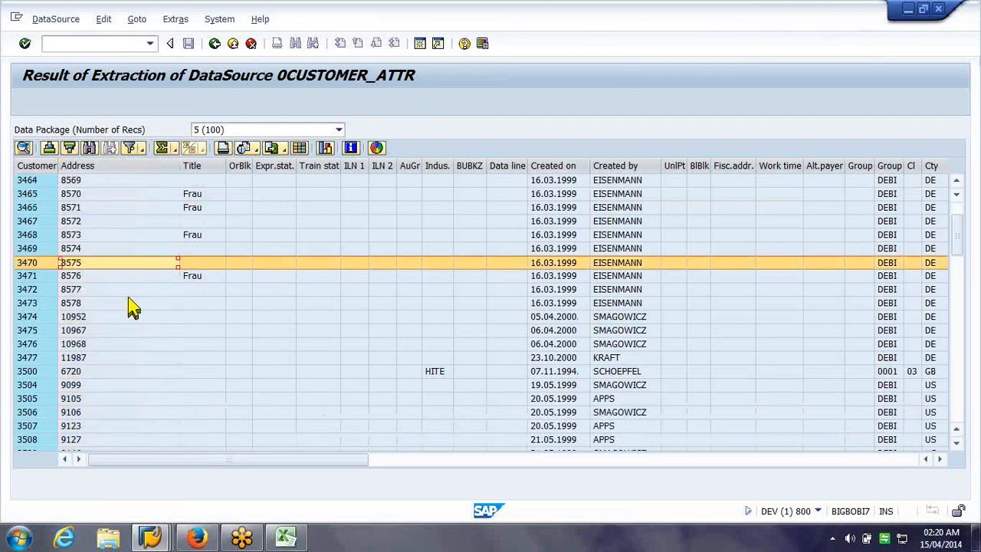
scroll(178, 313, "down", 1)
scroll(178, 313, "down", 5)
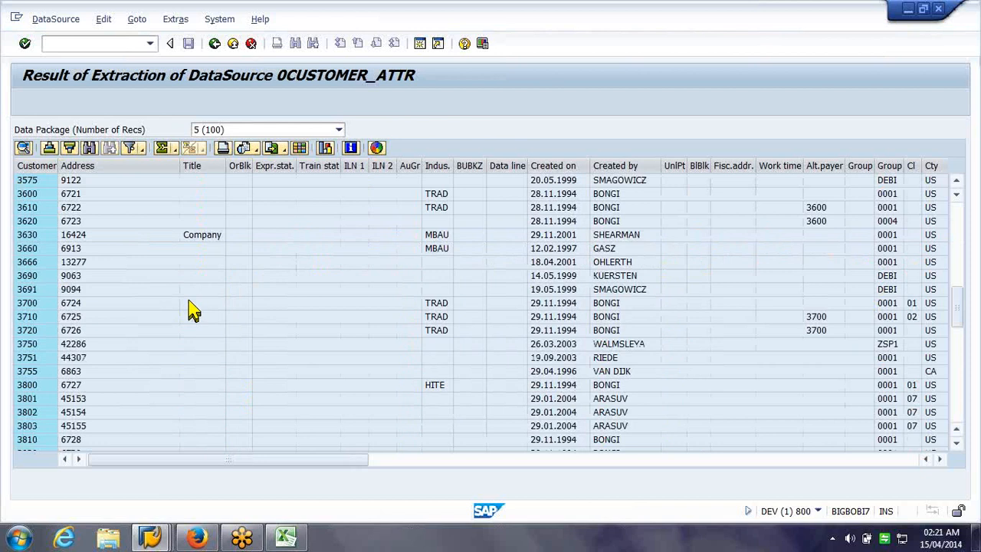
scroll(192, 311, "down", 1)
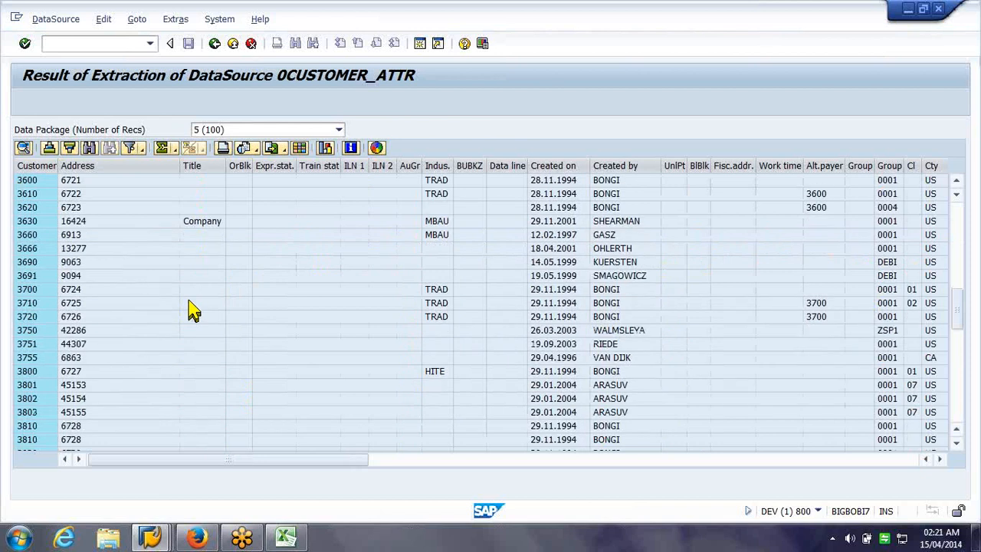
scroll(192, 310, "down", 4)
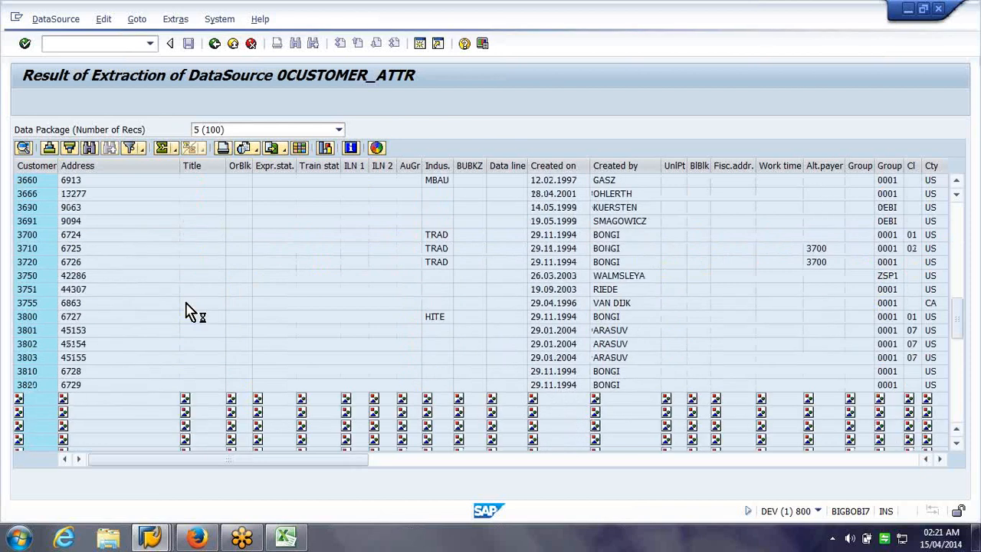
left_click(905, 9)
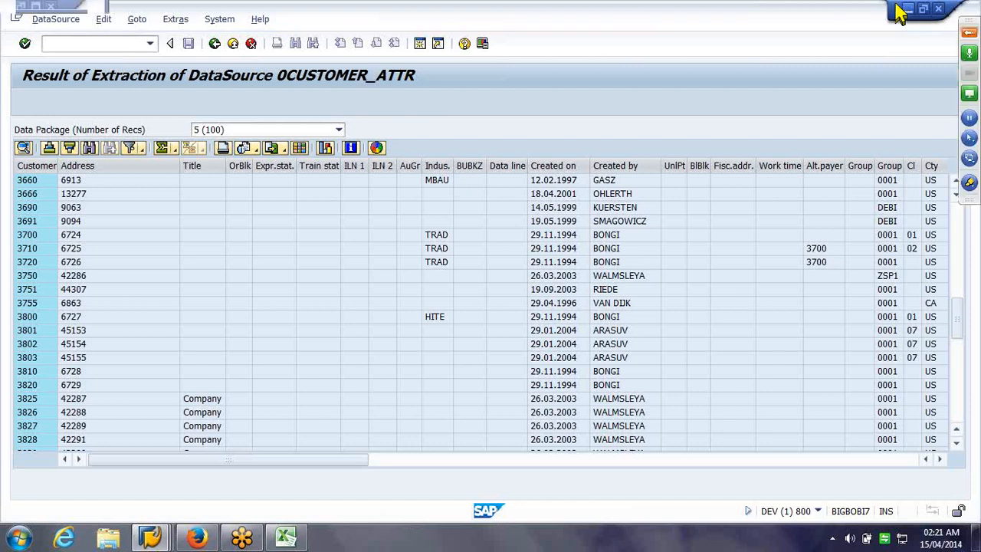
Enter addresses Boston, Weybridge, France and California in B8:B11, then start saving the sheet
left_click(901, 9)
type("Boston")
key("Return")
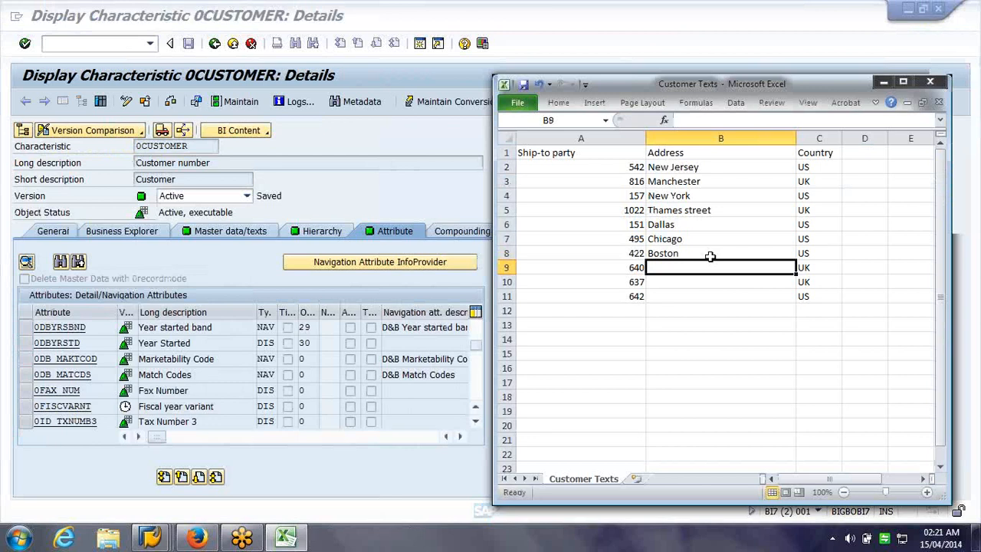
type("Weybridge")
key("Return")
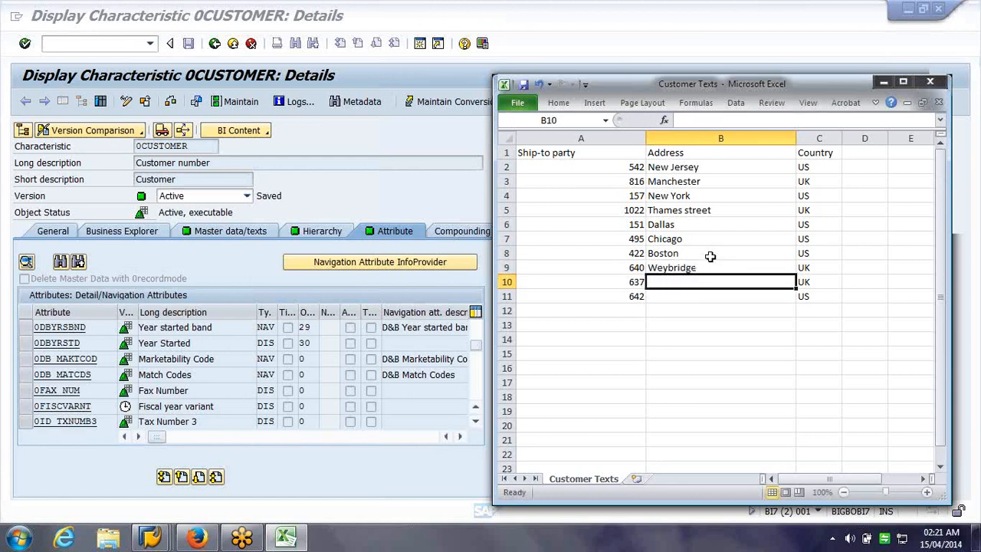
type("France")
key("Return")
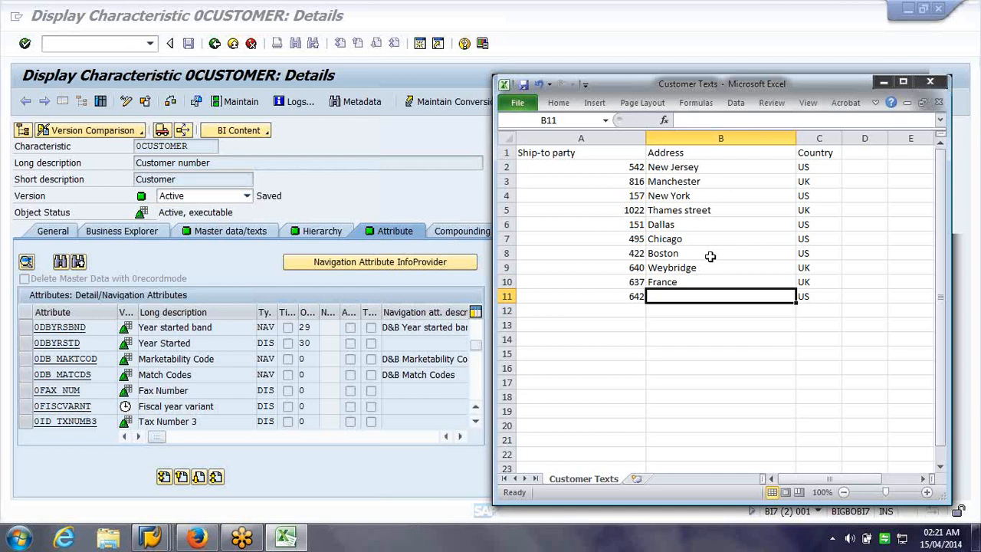
type("California")
key("ctrl+s")
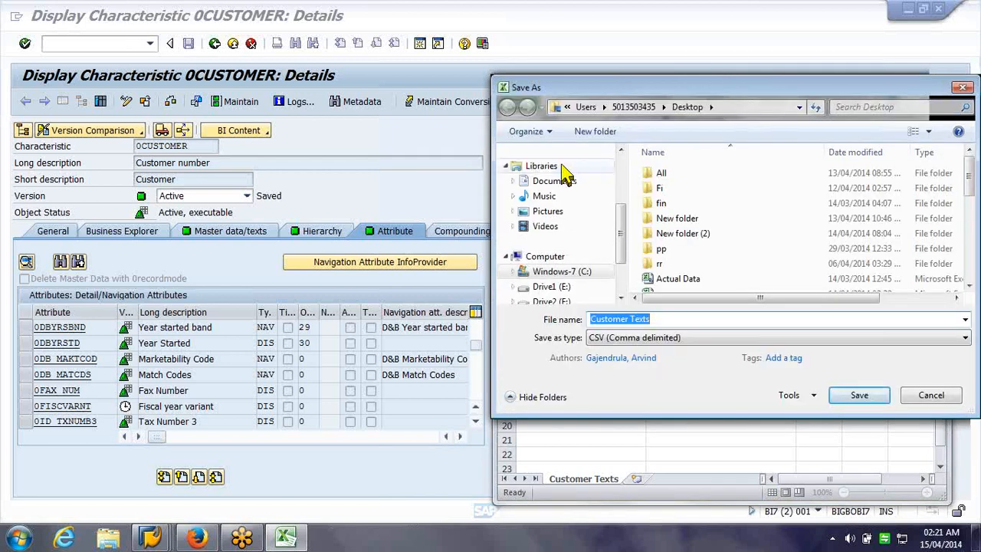
Save the sheet as 'Customer Attributes' in CSV format and return to SAP
left_click(631, 318)
type("Attri")
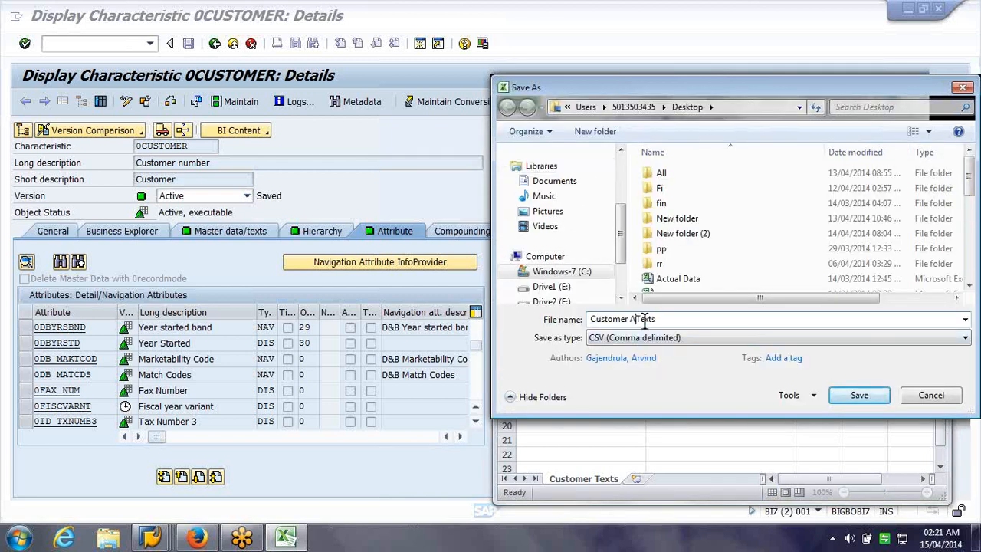
type("bute")
key("Delete")
key("Delete")
key("Delete")
key("Delete")
key("ctrl+a")
key("Return")
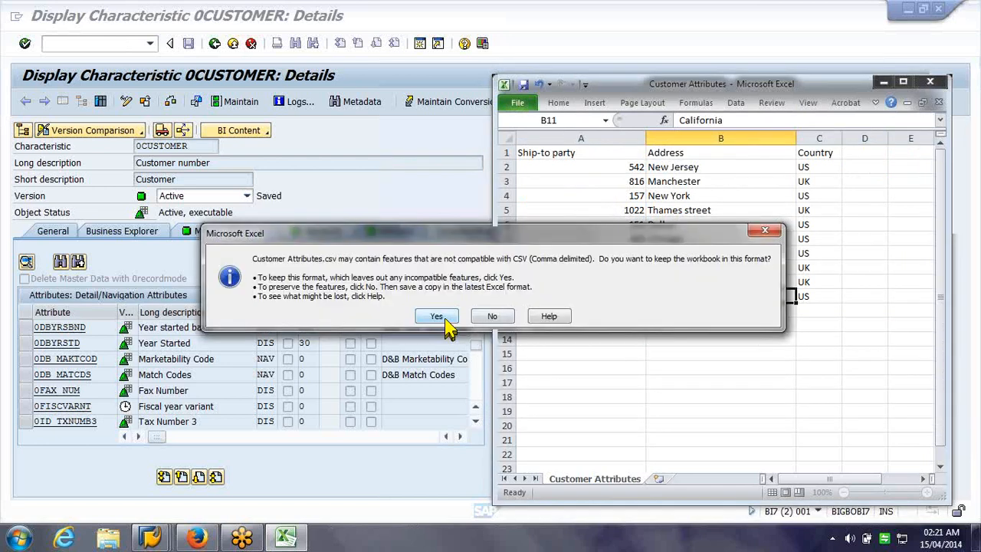
left_click(439, 316)
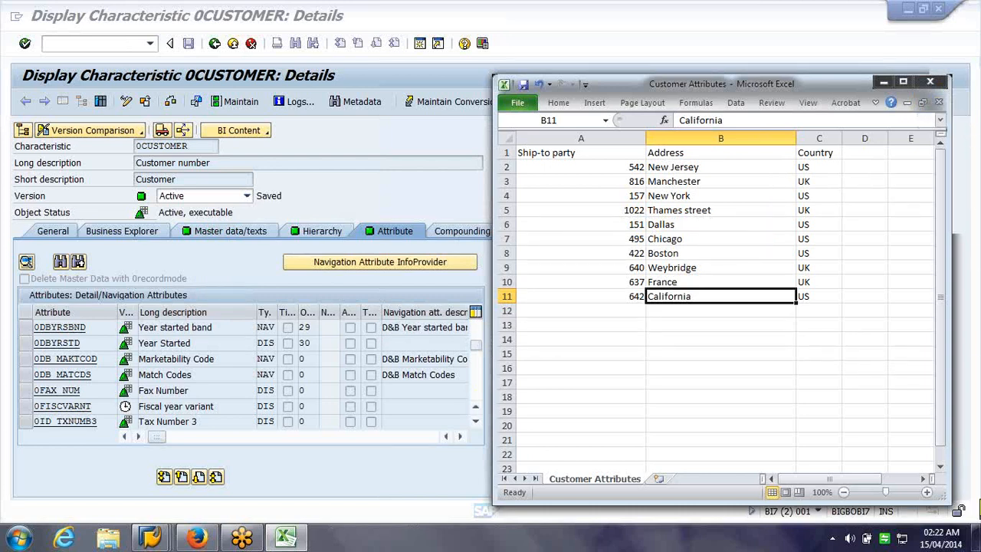
left_click(979, 501)
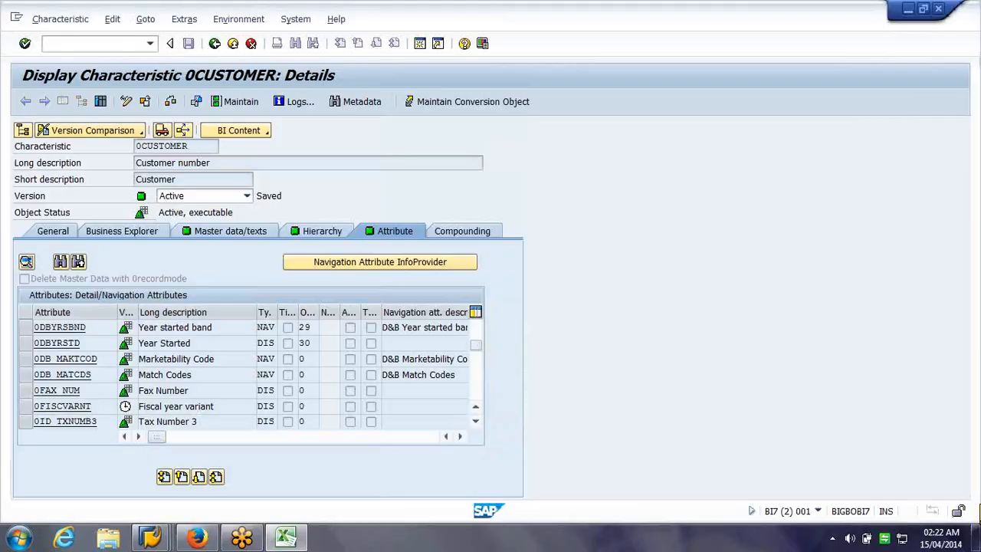
Open the Customer Texts file and autofit columns A and B
left_click(980, 528)
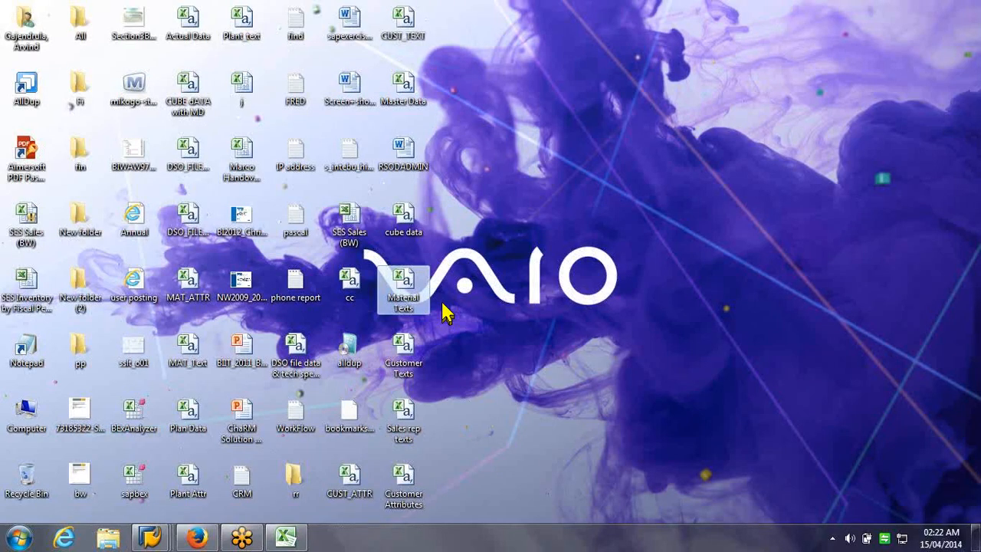
double_click(418, 352)
double_click(562, 138)
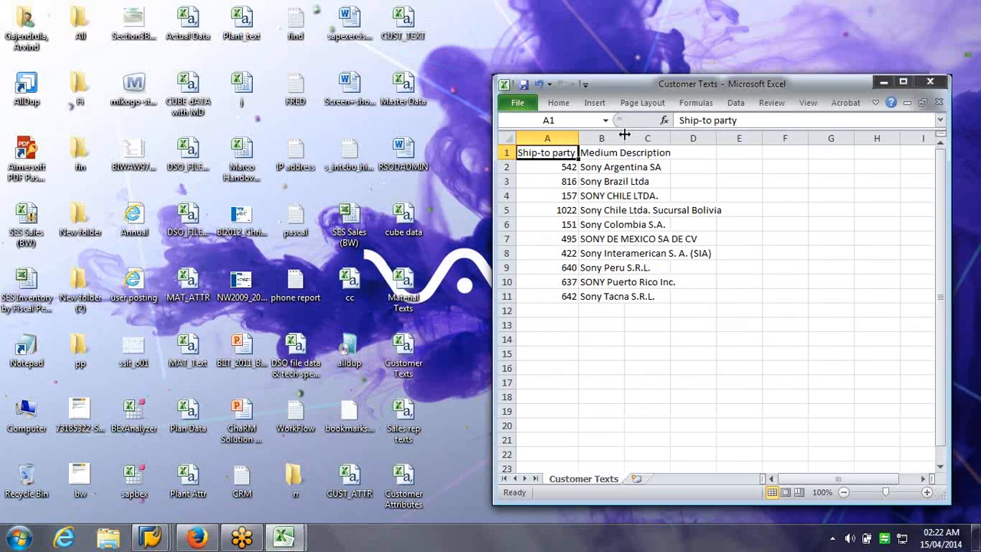
double_click(625, 138)
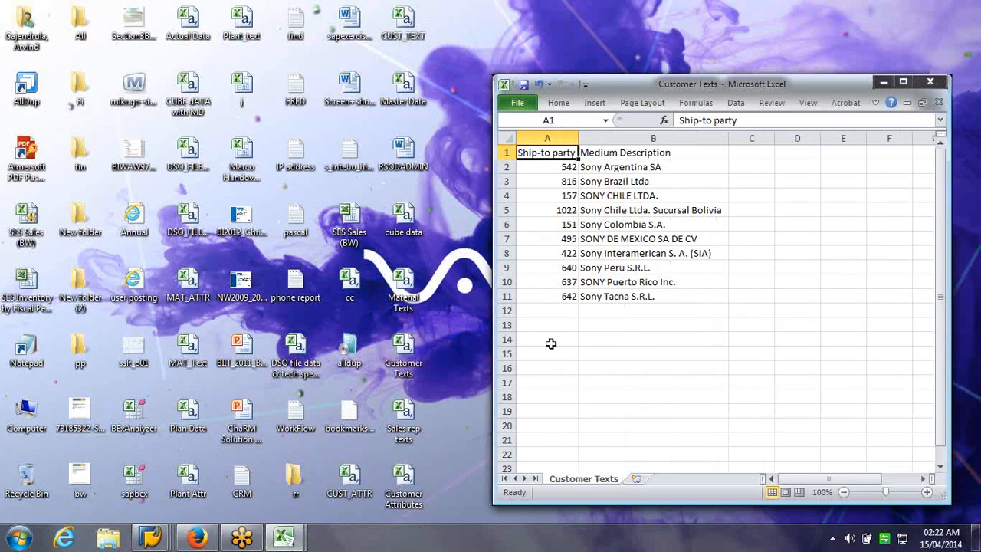
Open Material Texts, fit its column A, then open the cube data file
double_click(397, 289)
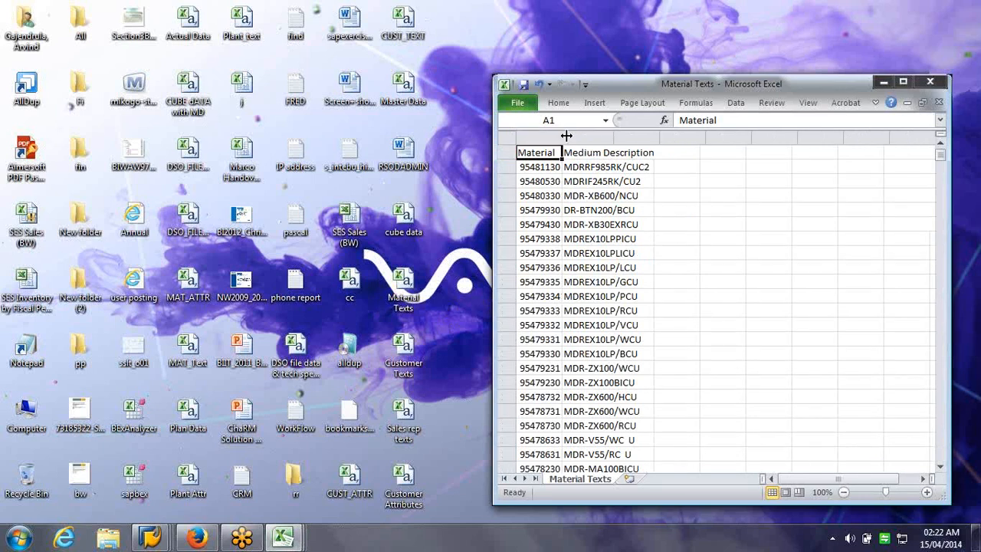
double_click(565, 135)
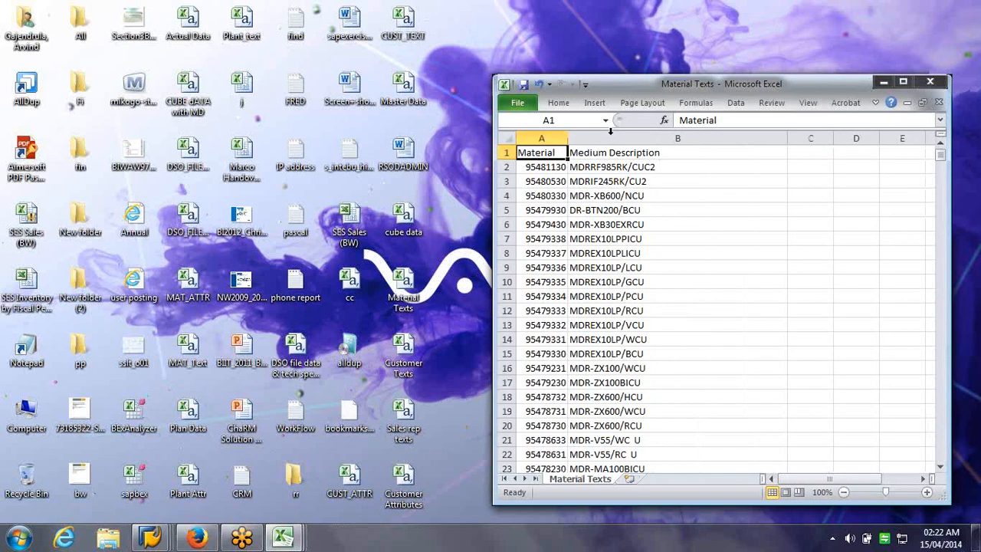
scroll(893, 164, "down", 3)
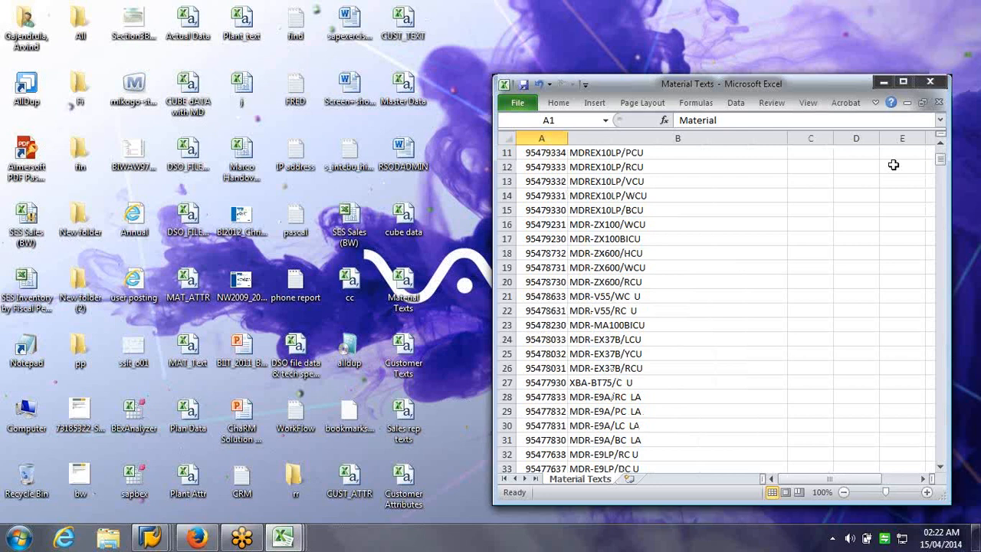
mouse_move(940, 159)
left_mouse_down()
mouse_move(968, 396)
mouse_move(942, 155)
left_mouse_up()
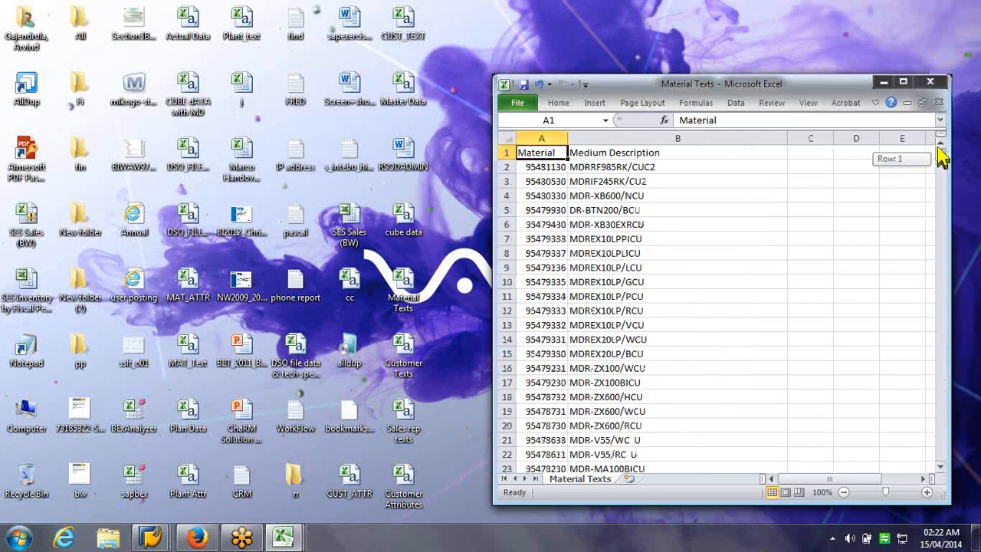
double_click(417, 230)
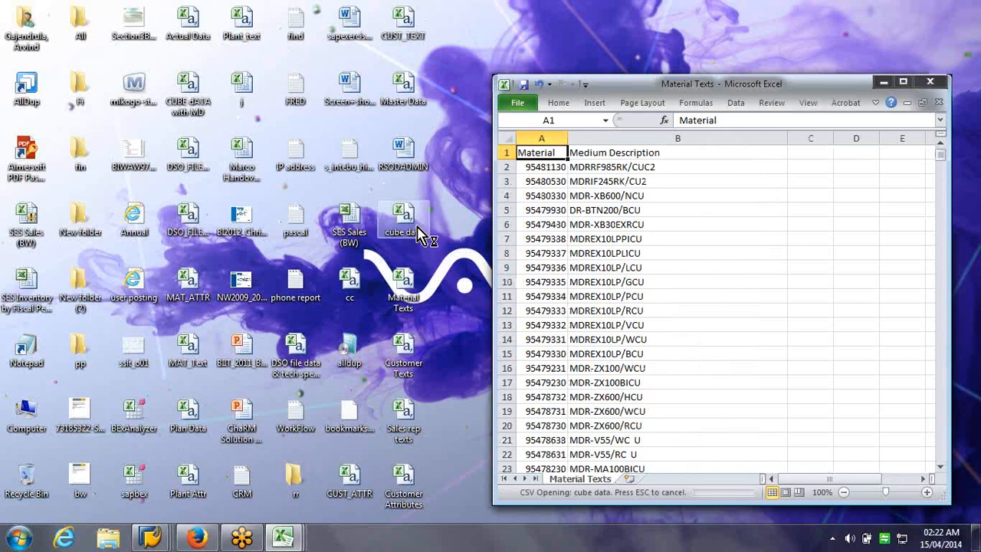
Maximize the cube data sheet and copy its Material and Tokyo 6 Digit Material Code columns
left_click(906, 82)
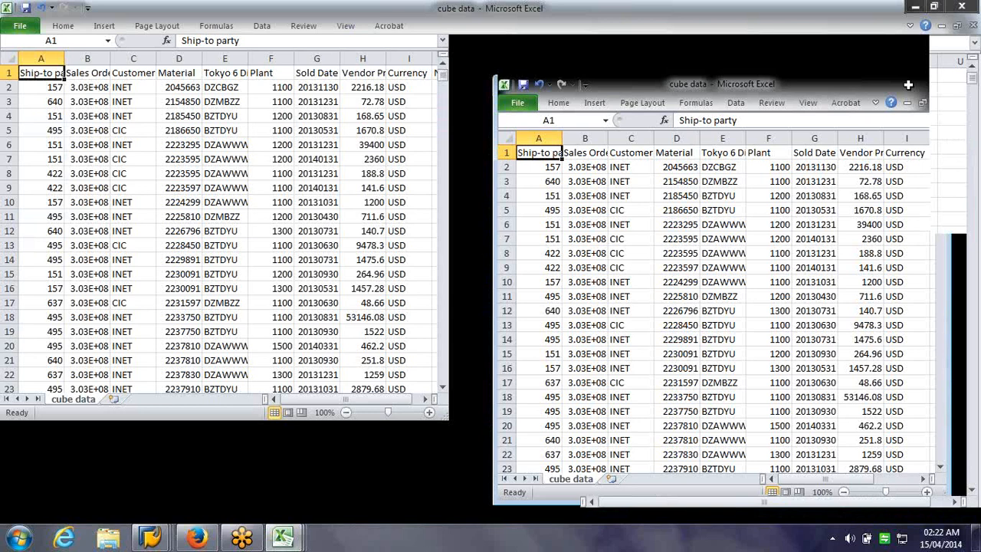
key("ctrl+a")
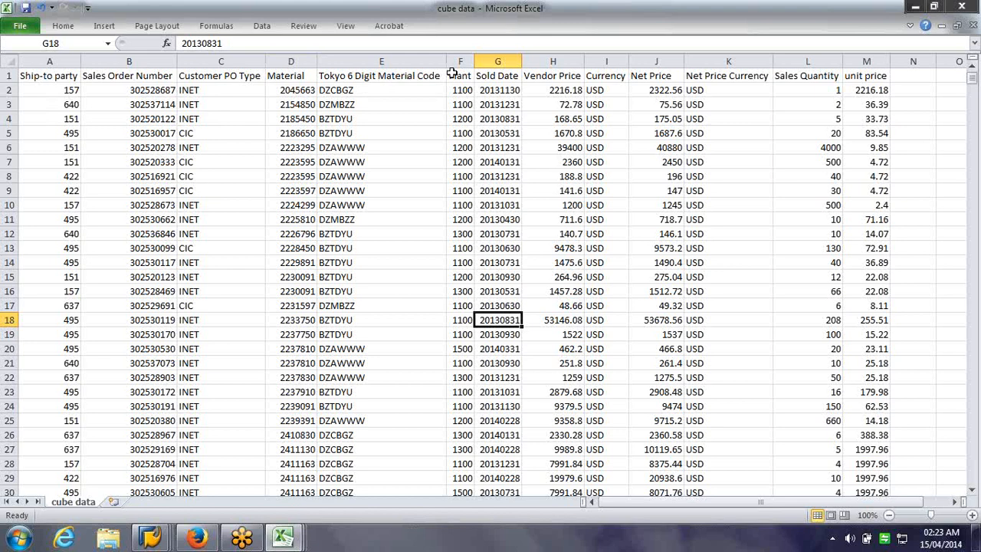
left_click(380, 61)
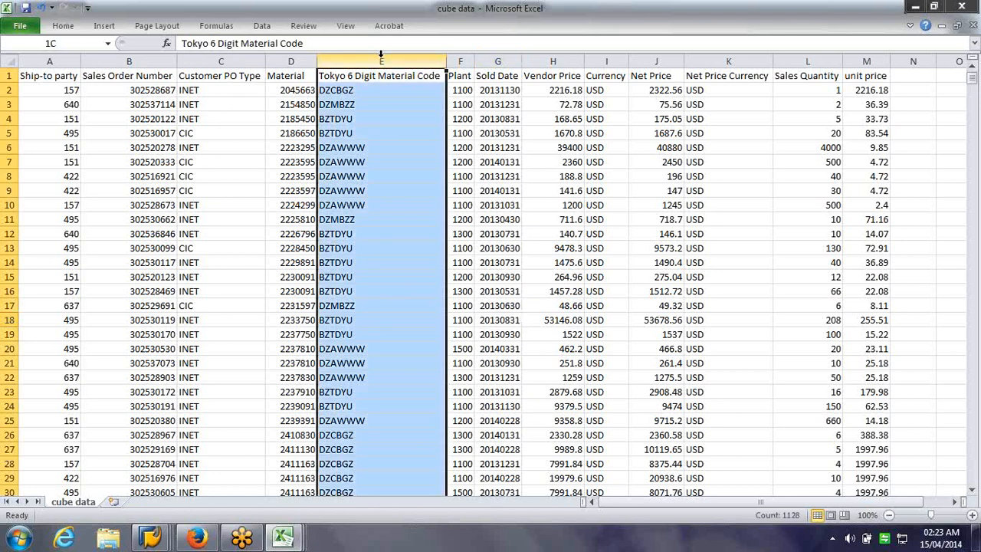
left_click_drag(381, 55, 290, 66)
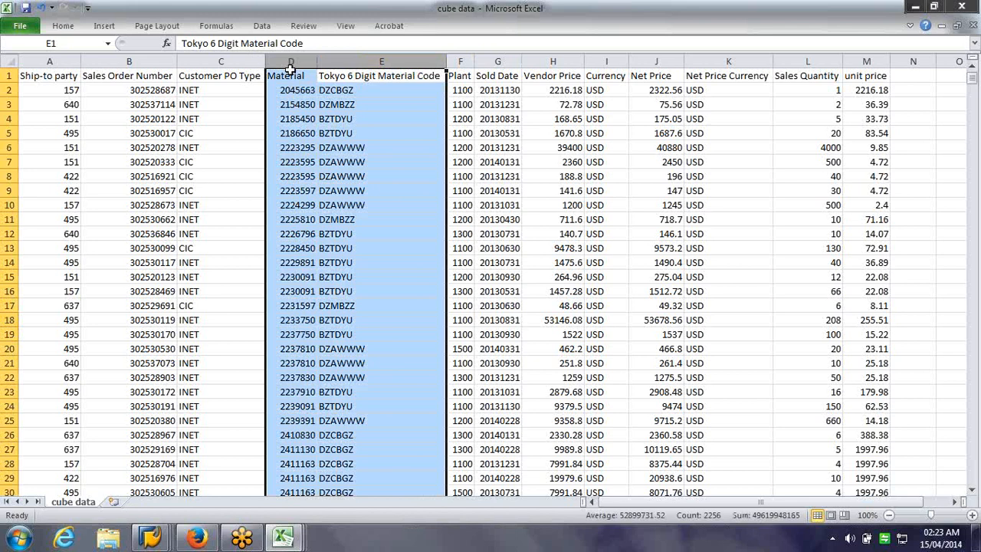
key("ctrl+c")
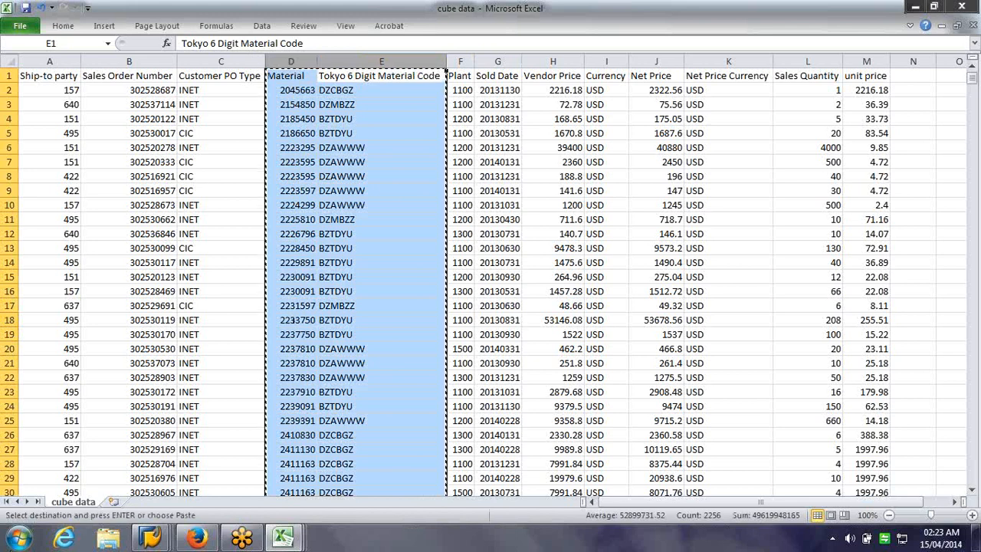
key("super")
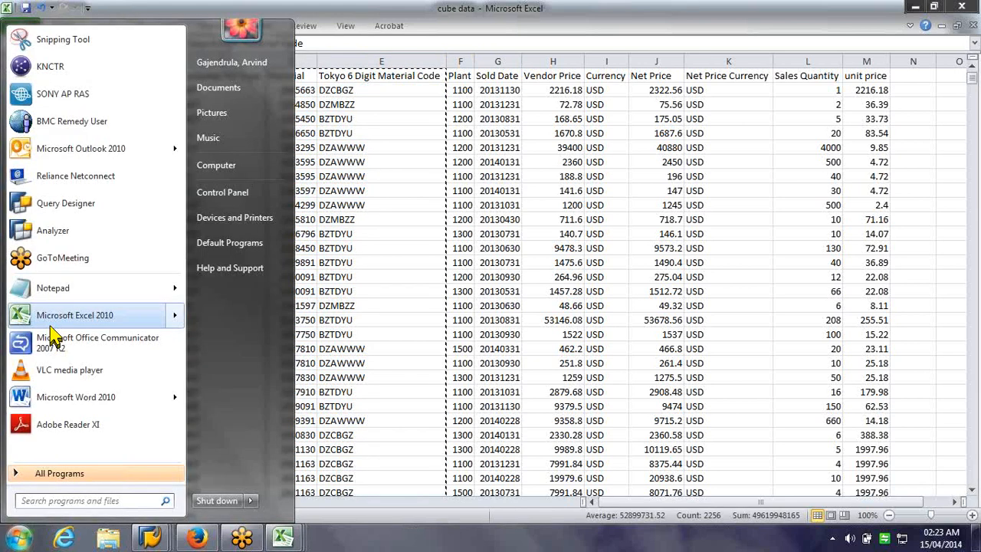
Paste the copied columns into a new workbook and save it to the Desktop as Material Attributes
left_click(54, 318)
key("ctrl+v")
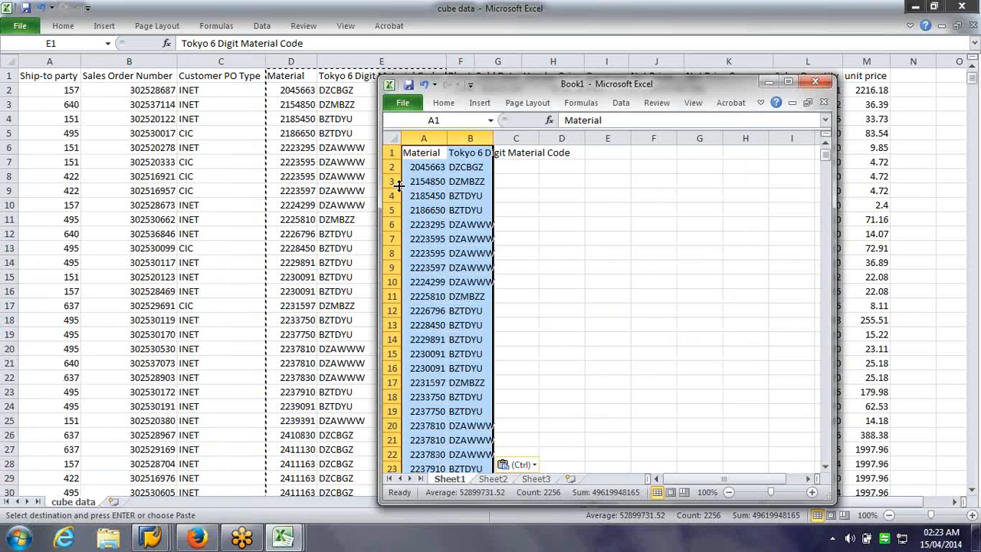
key("ctrl+s")
left_click(439, 181)
left_click(554, 320)
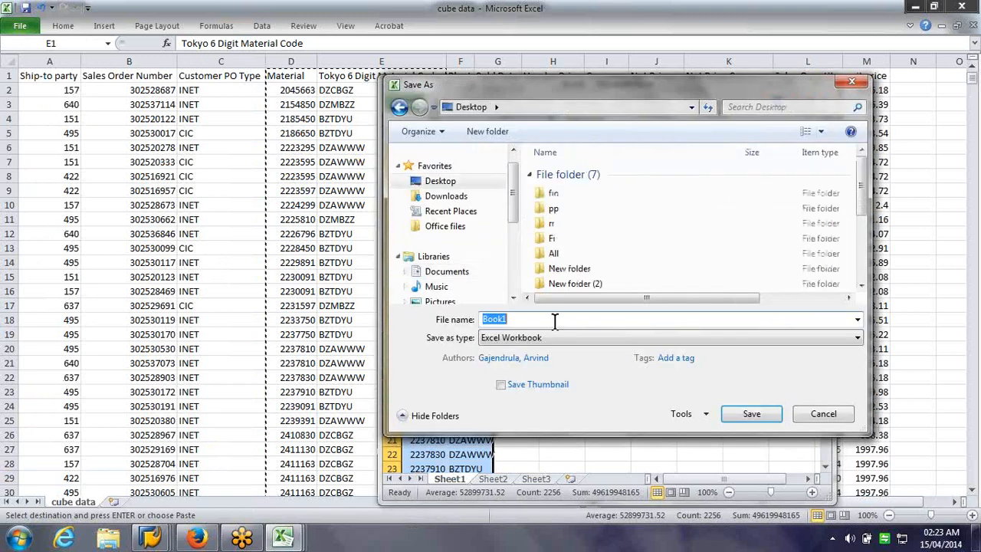
type("Material Attributes")
key("Return")
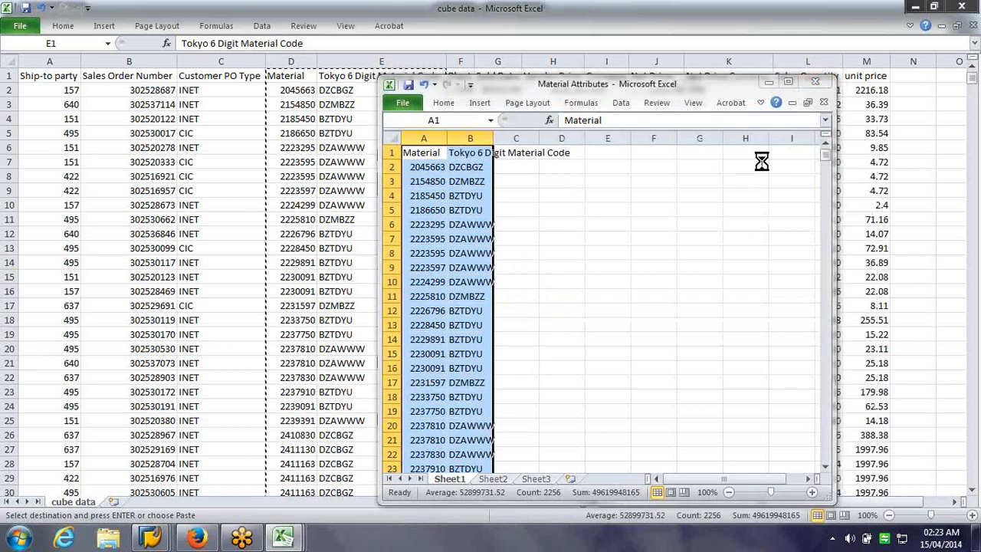
Resave Material Attributes as CSV (Comma delimited), keeping the CSV format, and close it without saving
key("F12")
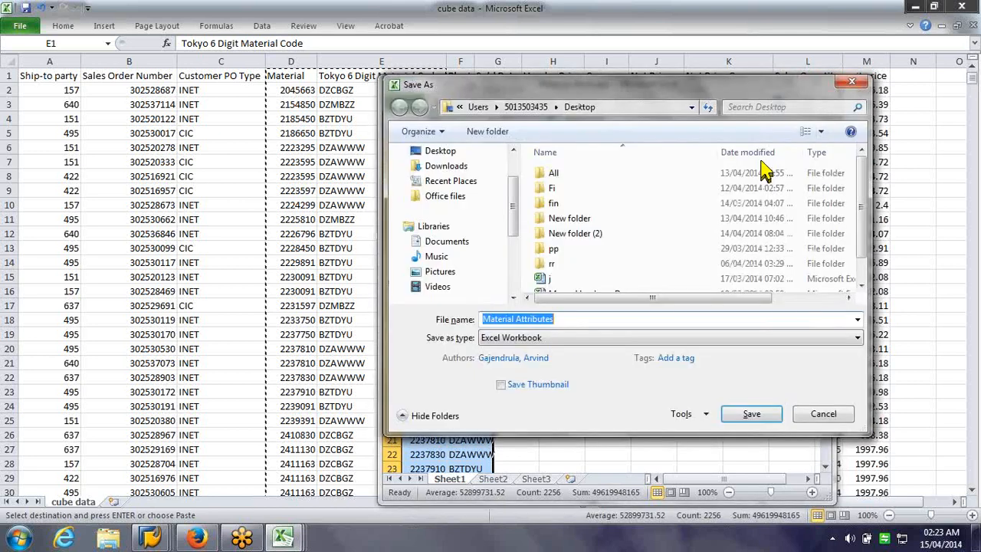
left_click(567, 340)
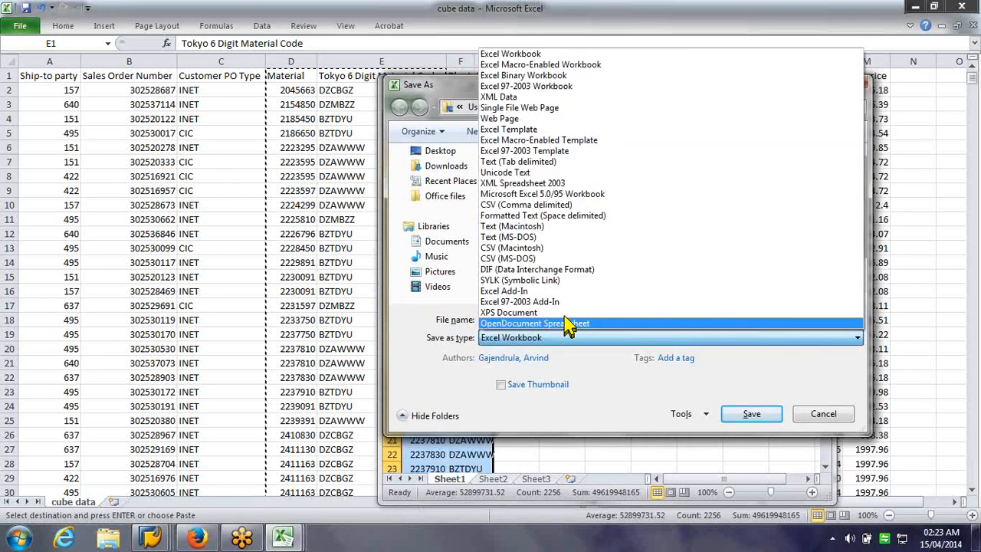
left_click(573, 205)
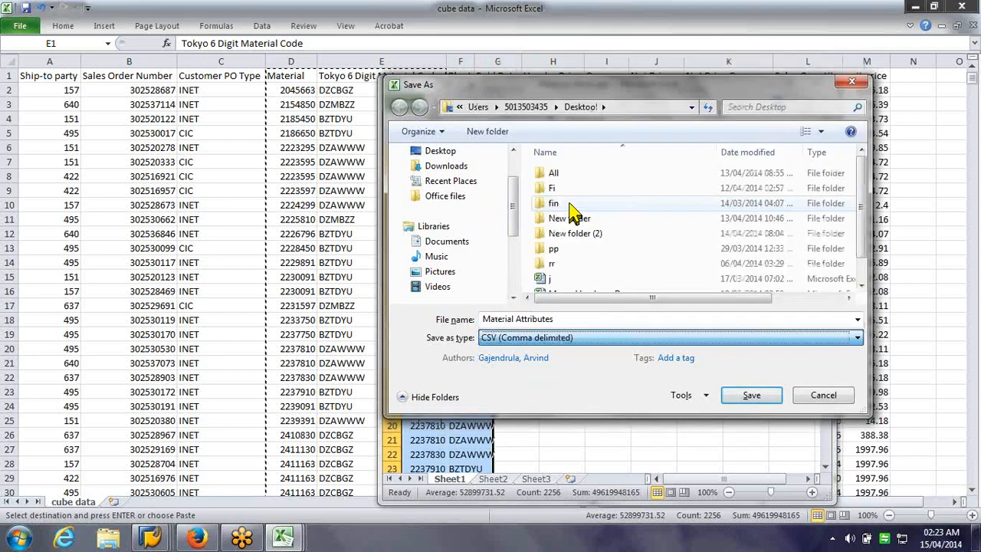
left_click(747, 397)
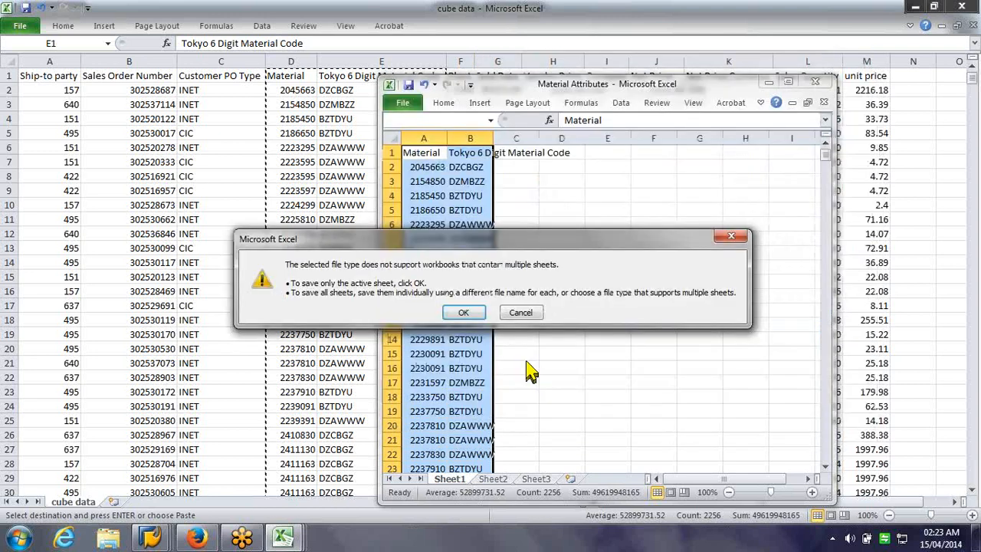
key("Return")
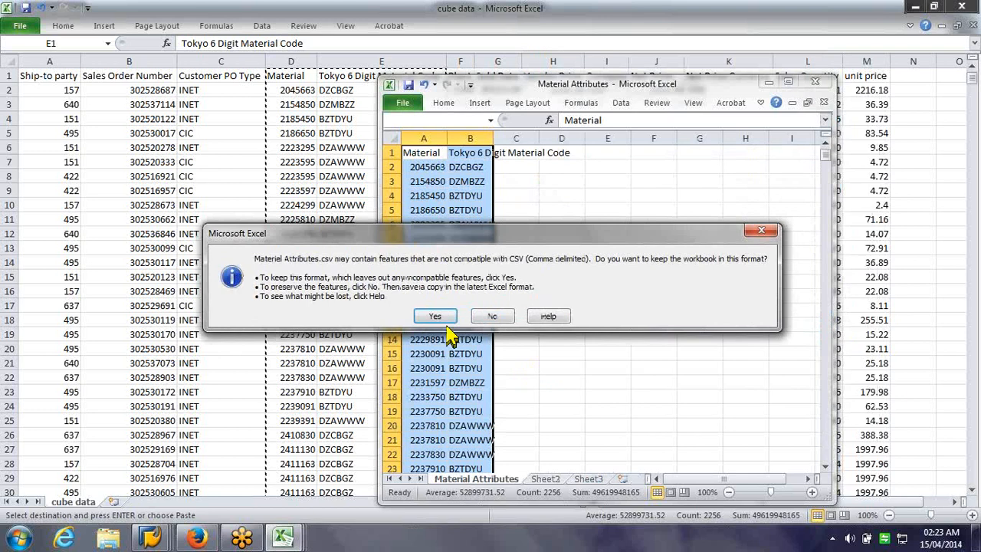
left_click(449, 320)
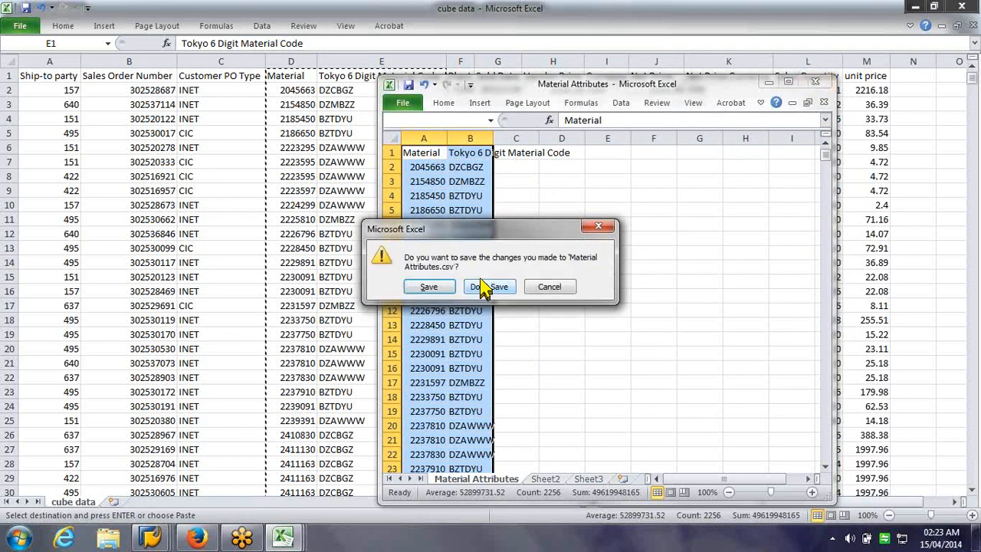
left_click(488, 287)
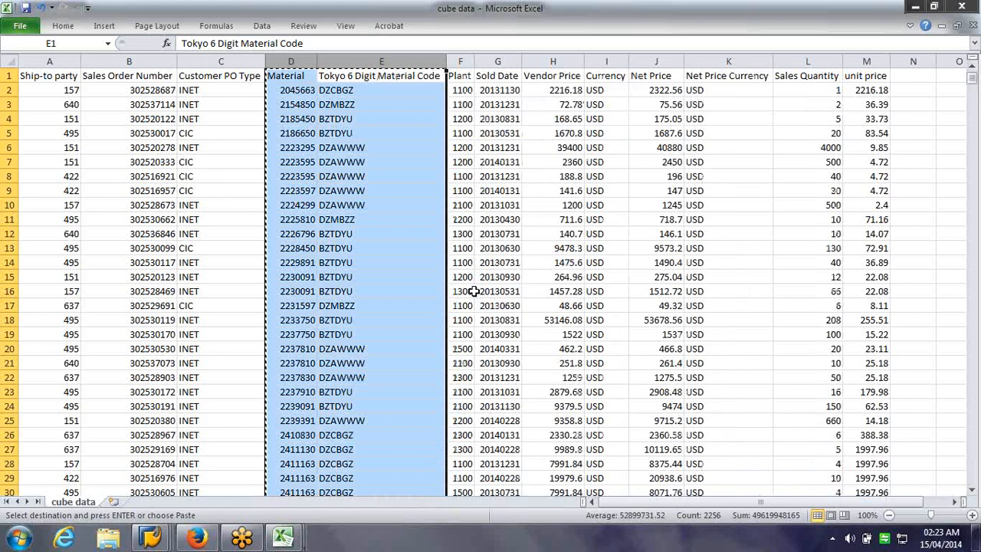
Delete the Tokyo 6 Digit Material Code column from the cube data sheet
left_click(395, 62)
key("Delete")
right_click(398, 62)
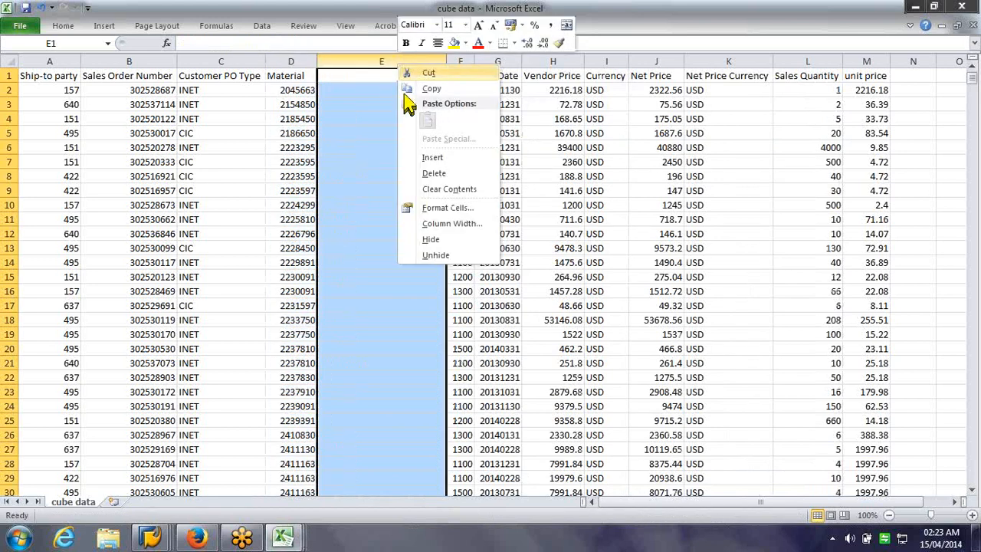
left_click(432, 173)
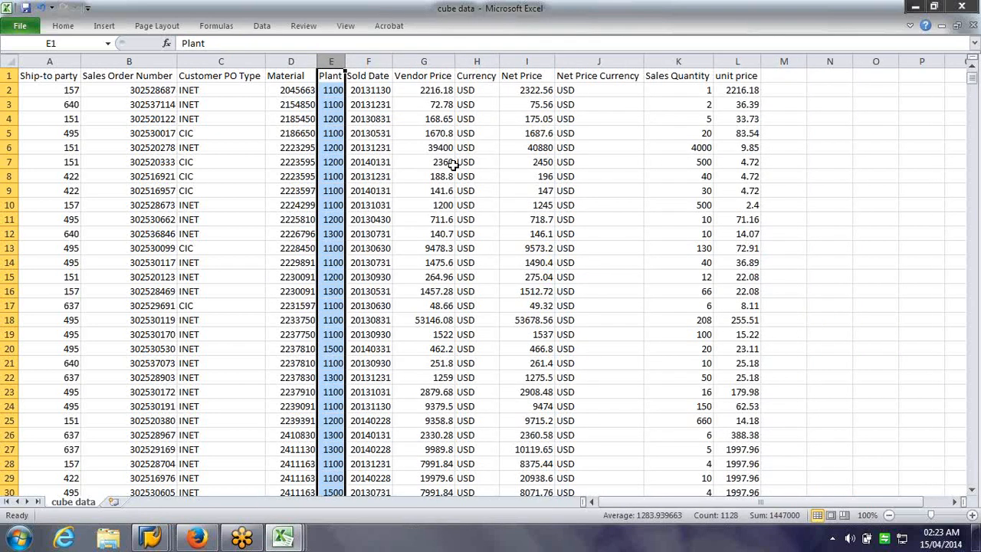
left_click(453, 164)
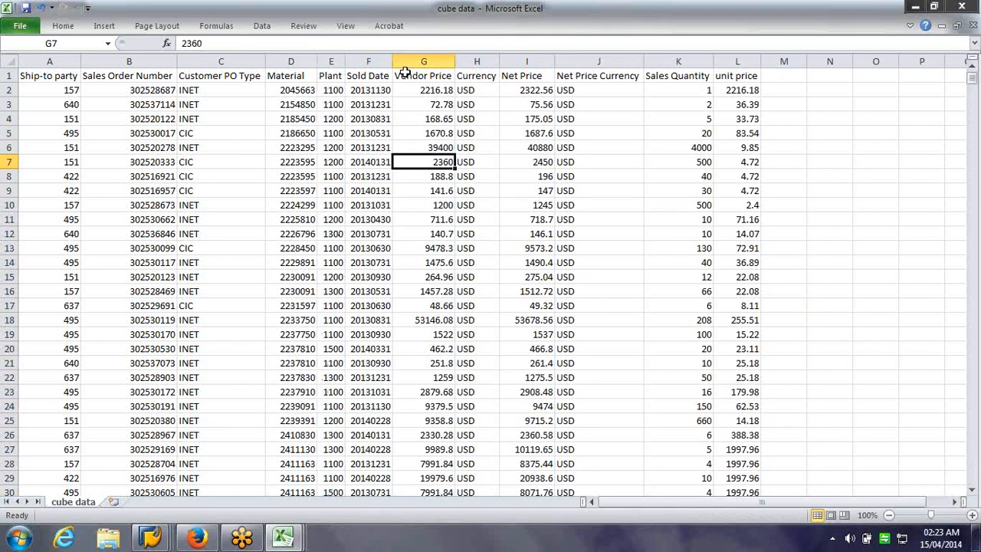
Widen column F, rename its Sold Date header to Posting Date, save, and close the workbook
left_click_drag(393, 61, 417, 61)
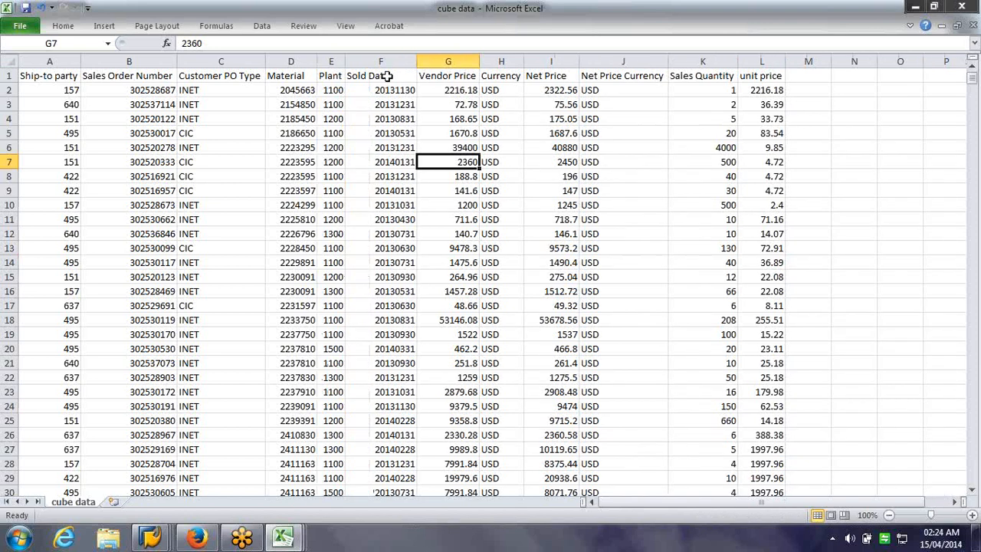
double_click(380, 78)
key("Home")
key("Delete")
key("Delete")
key("Delete")
key("Delete")
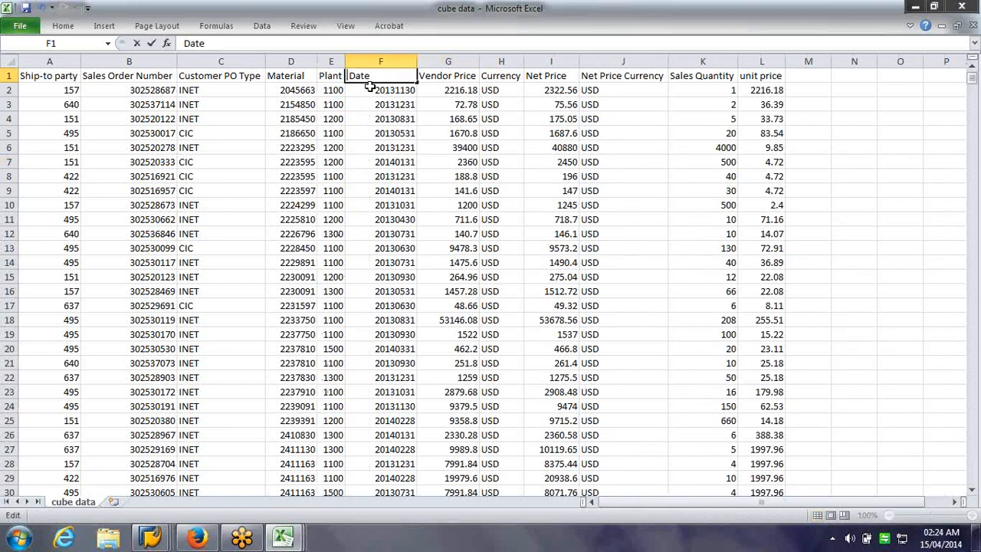
key("ctrl+z")
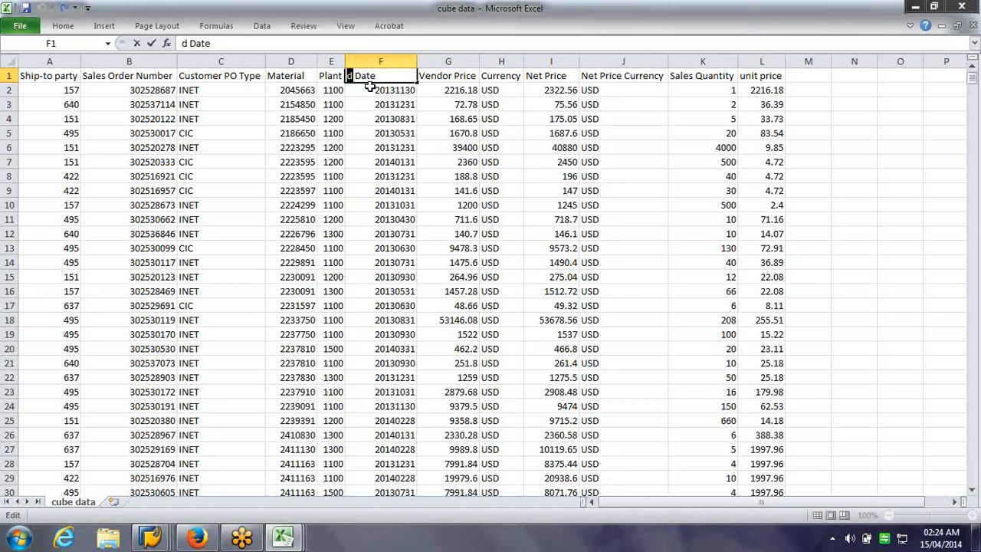
key("Delete")
key("ctrl+z")
type("Posting")
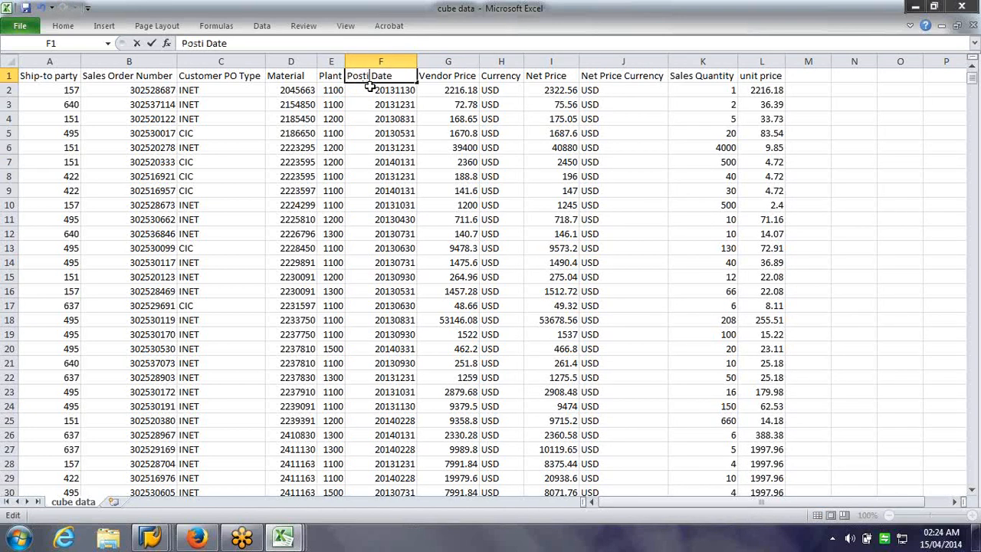
key("Tab")
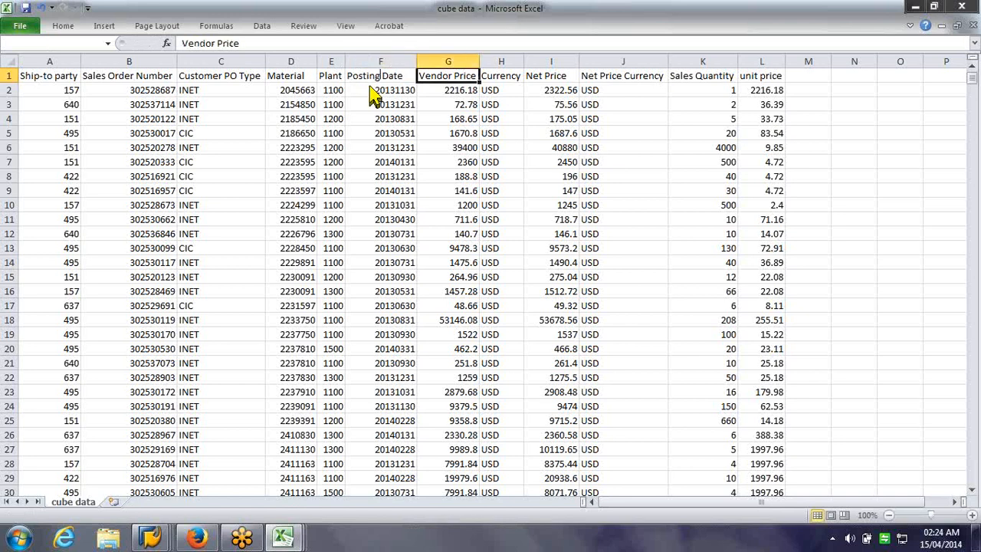
key("Return")
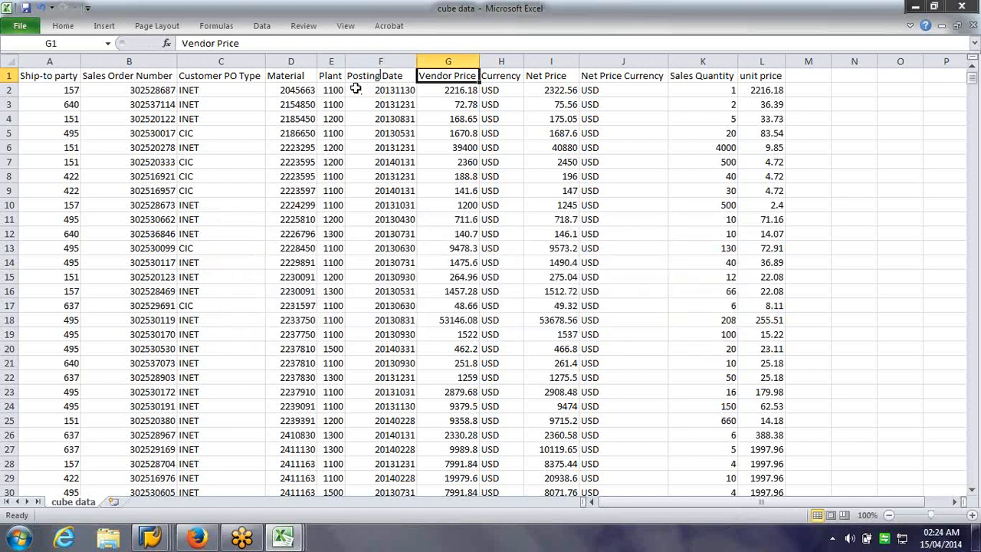
left_click(967, 7)
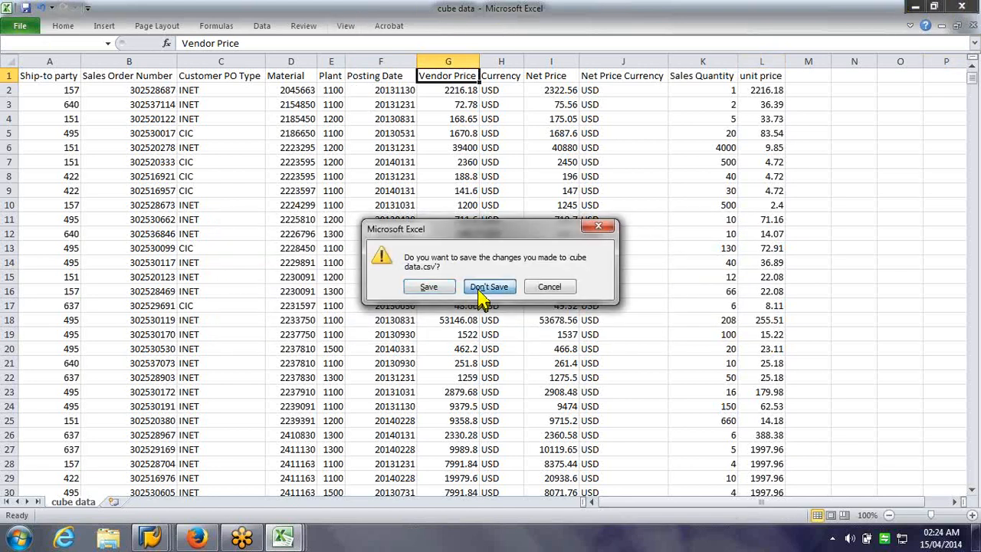
Discard the cube data changes, then close Material Texts and Customer Texts without saving
left_click(479, 288)
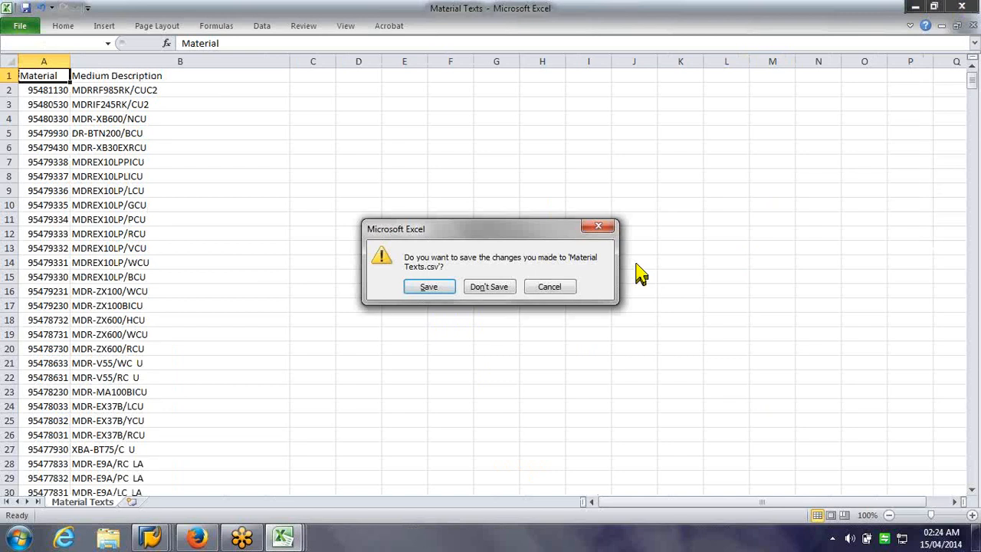
left_click(489, 287)
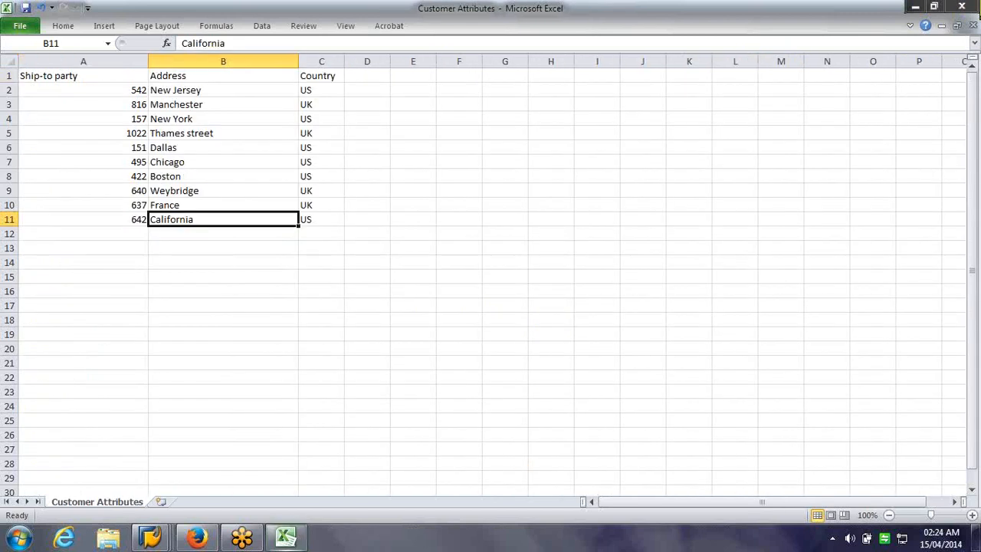
left_click(496, 289)
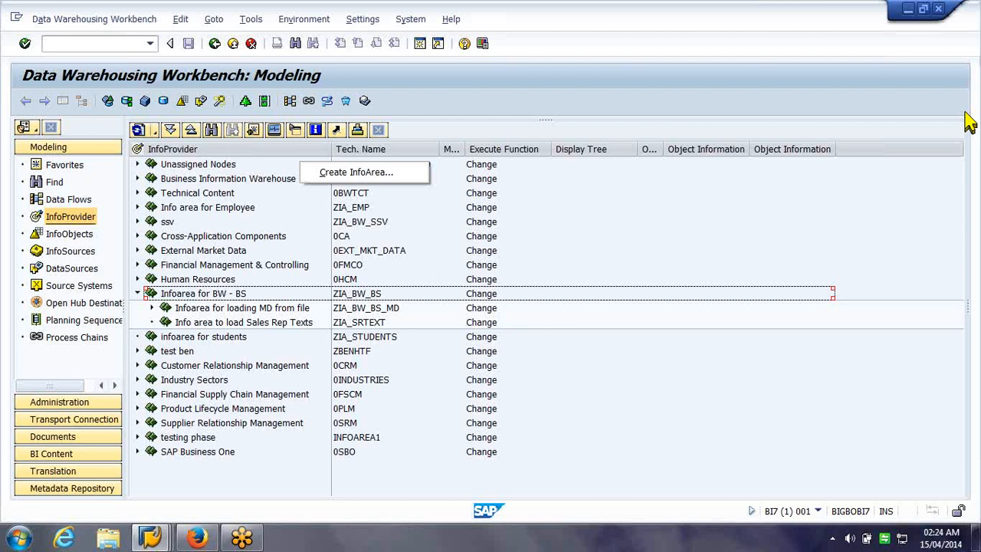
Check the Notepad list of loading steps and return to the workbench
key("Return")
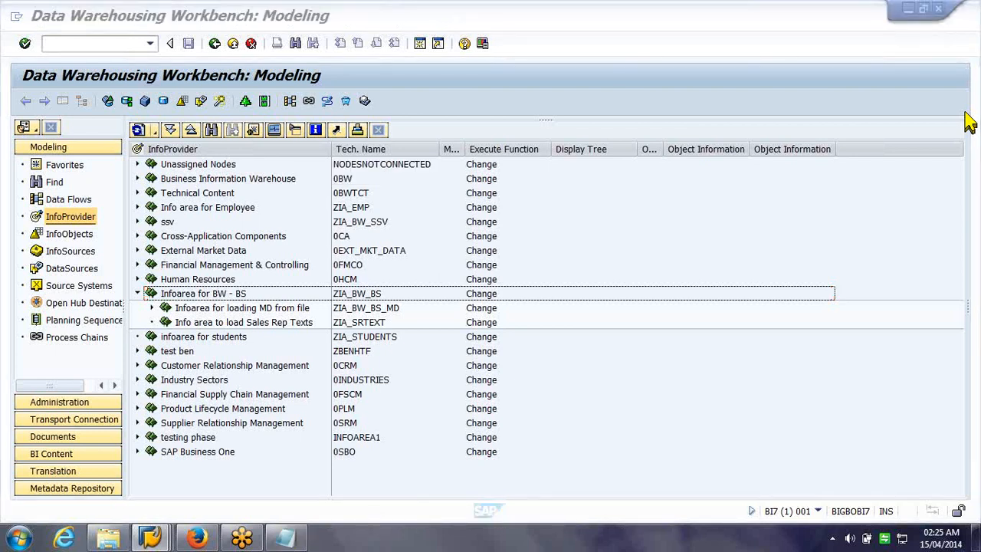
key("super")
left_click(59, 288)
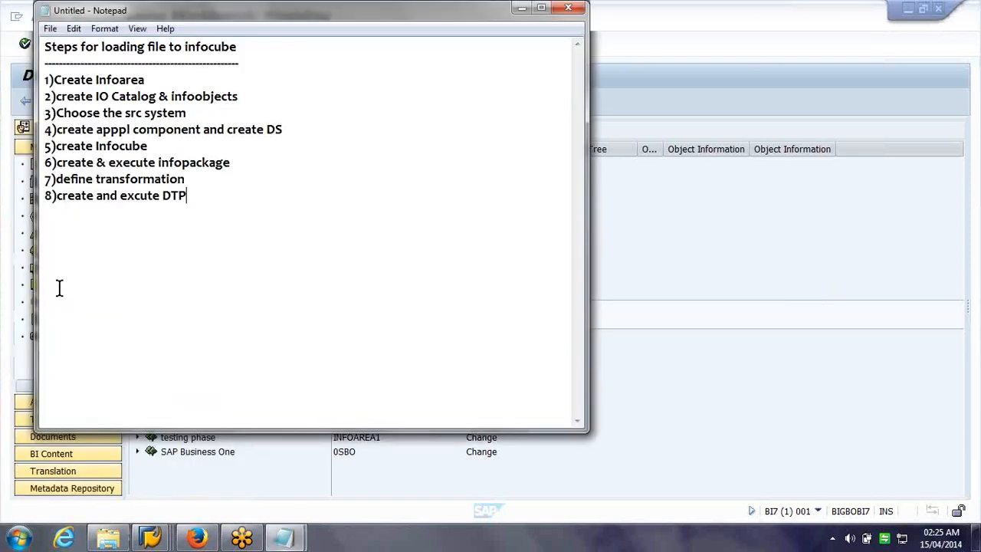
key("alt+Tab")
Create InfoArea zia_NZ with description 'Infoarea for BW - NZ' and select the new node
right_click(233, 294)
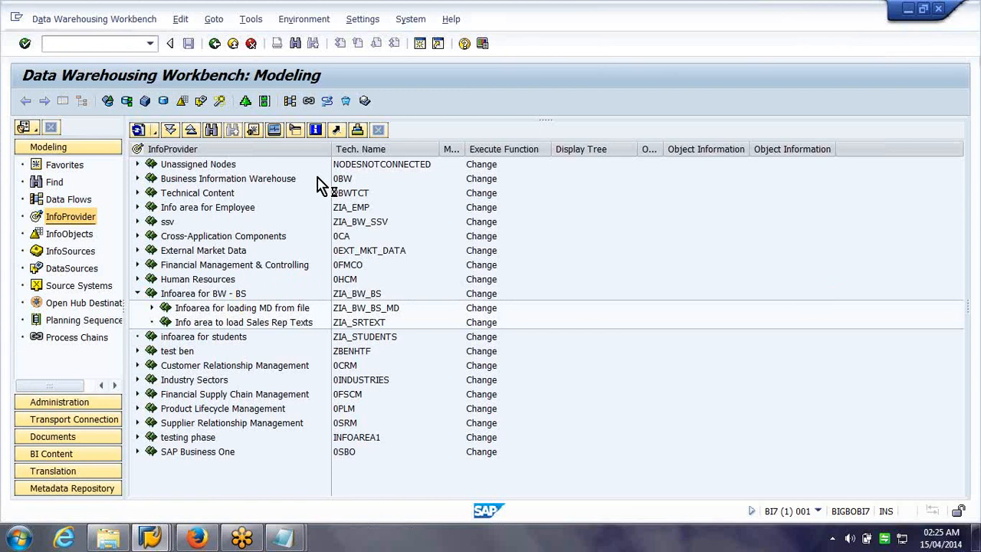
left_click(335, 189)
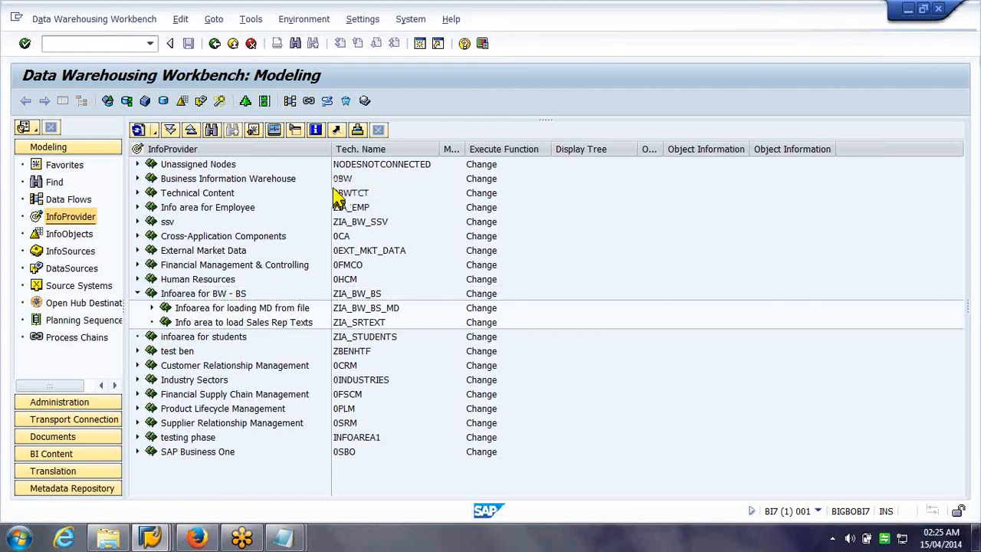
type("zia_")
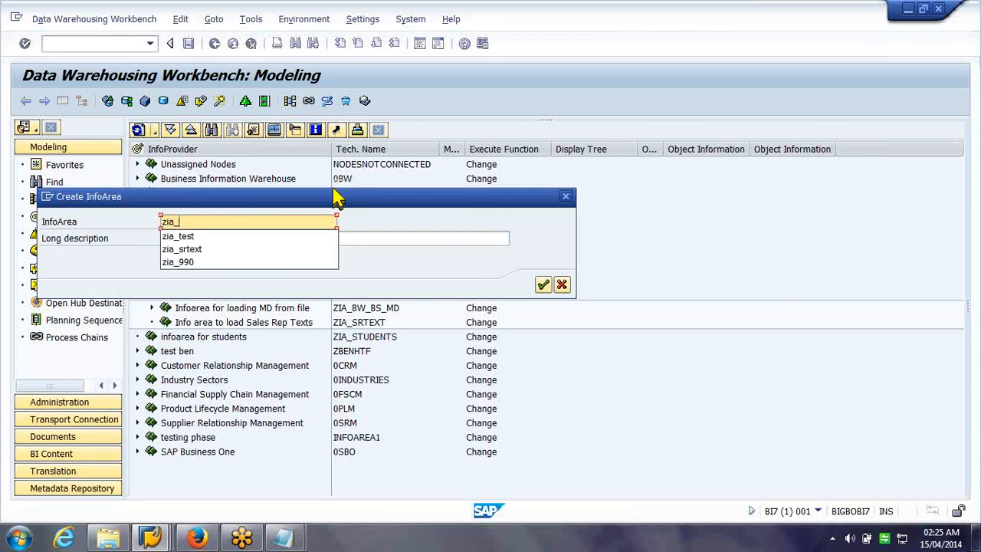
type("NZ")
key("Tab")
type("In")
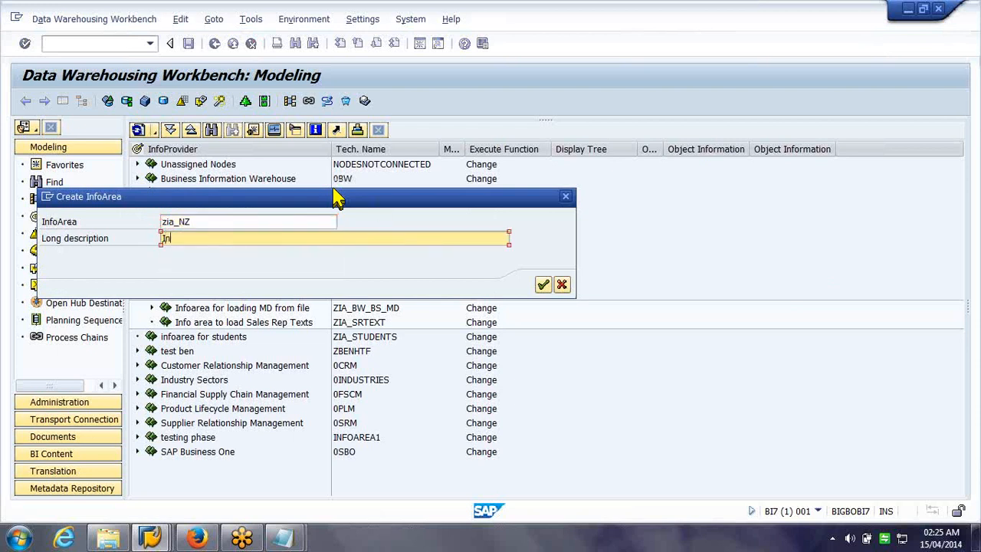
type("foaere")
key("BackSpace")
key("BackSpace")
key("BackSpace")
type("rea for BW - NZ")
key("Return")
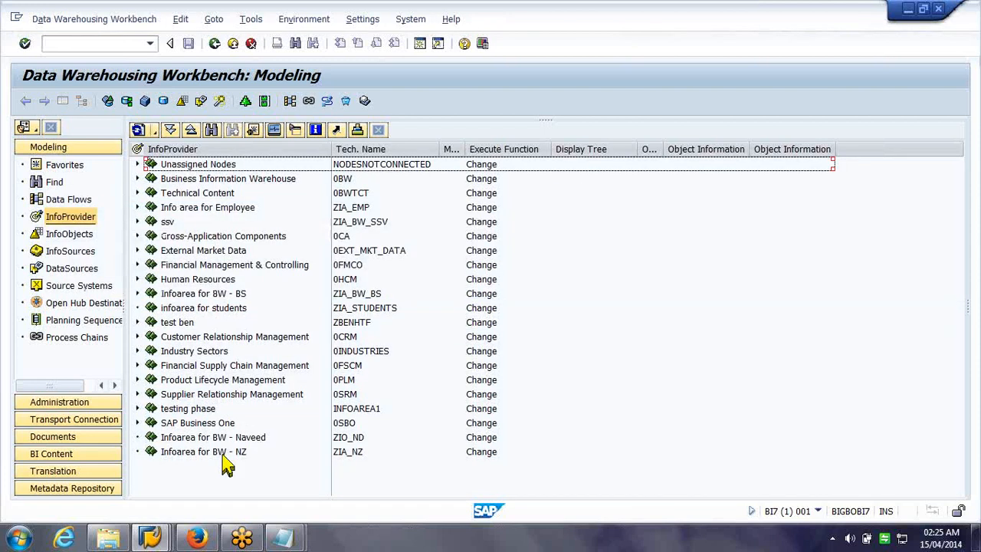
left_click(223, 456)
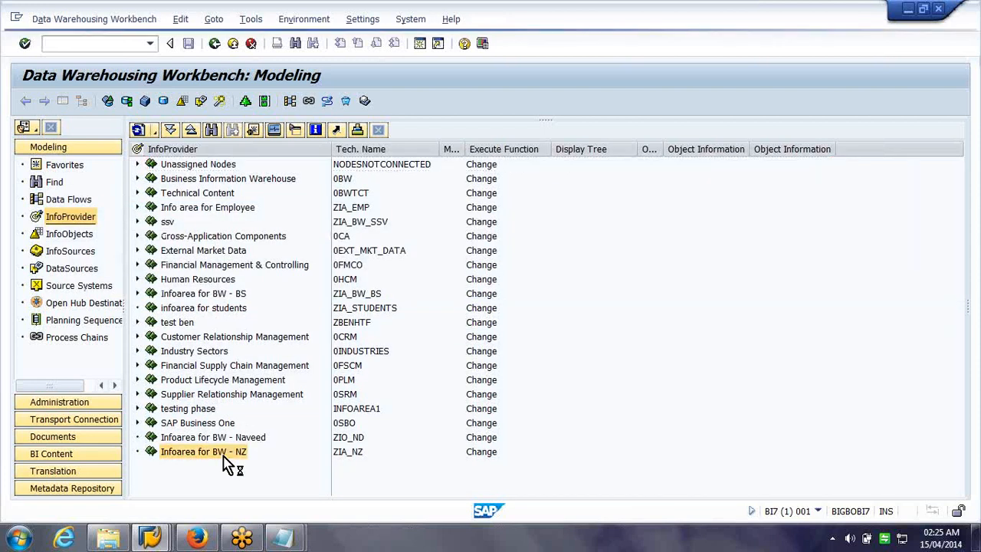
Create sub-InfoArea zia_cube, 'Infoarea for loading file Data to infocube', under ZIA_NZ and widen Tech. Name
right_click(228, 463)
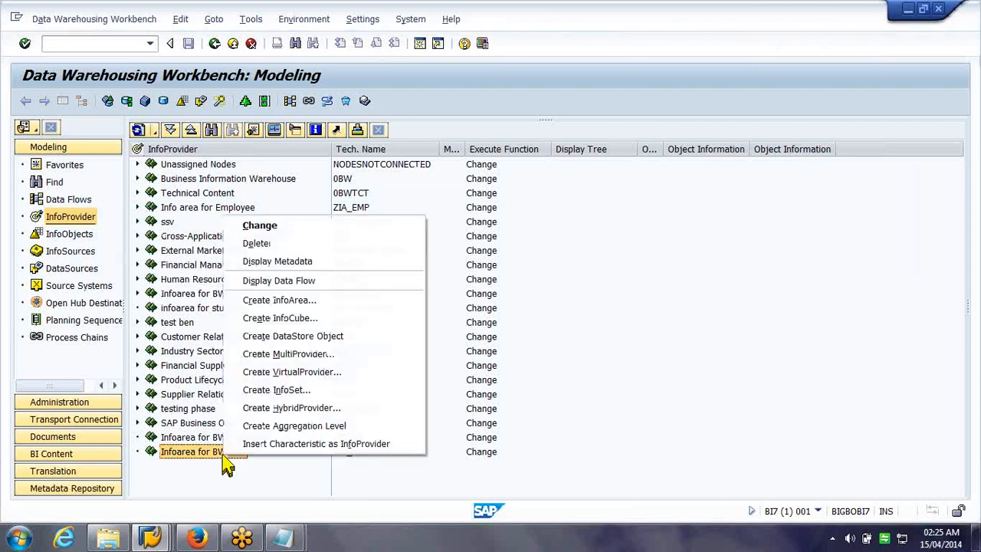
left_click(316, 299)
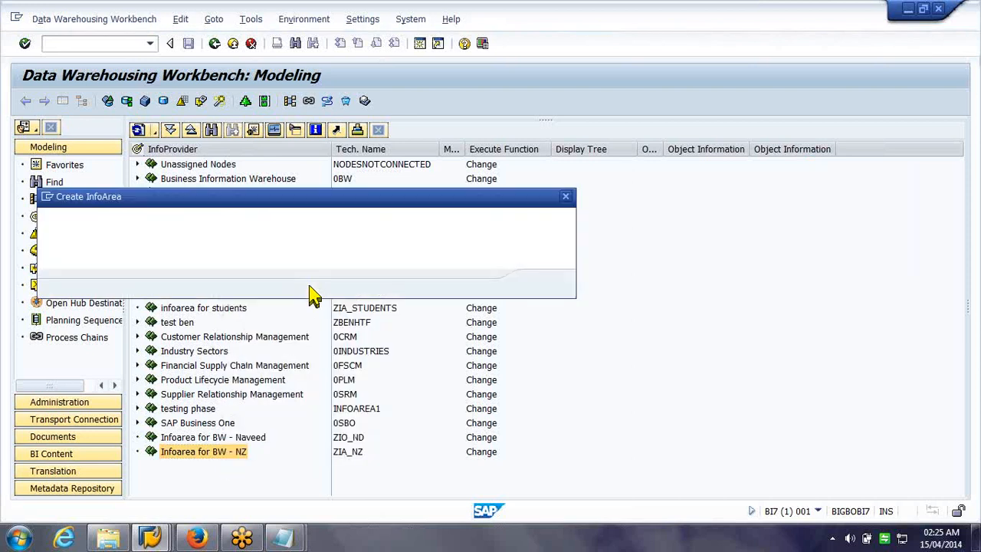
type("zia_cube")
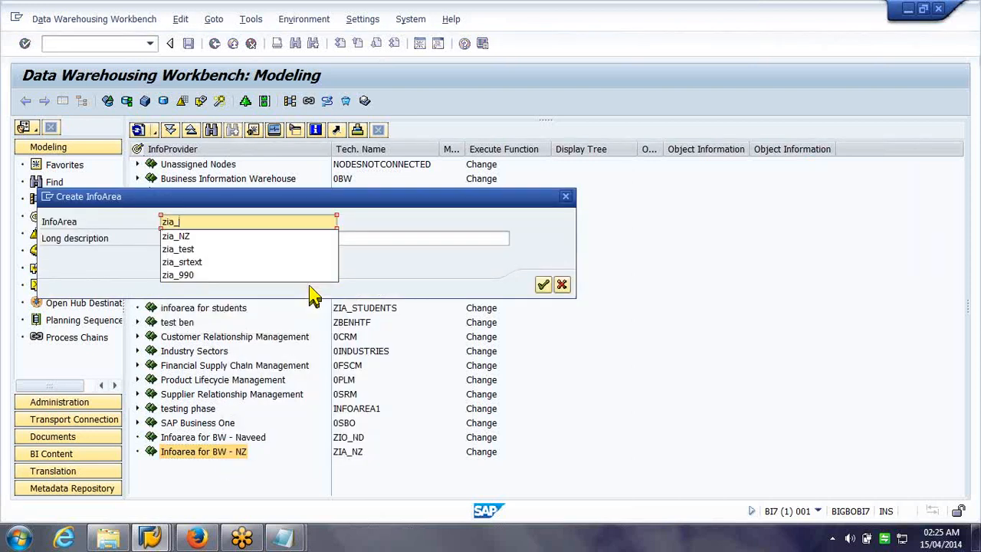
key("Tab")
type("Info")
key("BackSpace")
key("BackSpace")
key("BackSpace")
type("nfo")
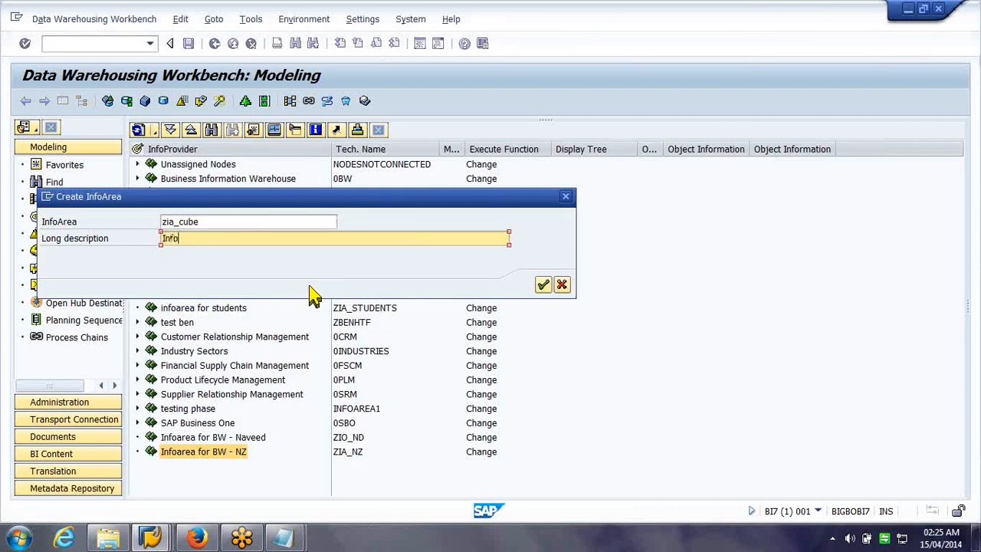
type("area for loading Data to")
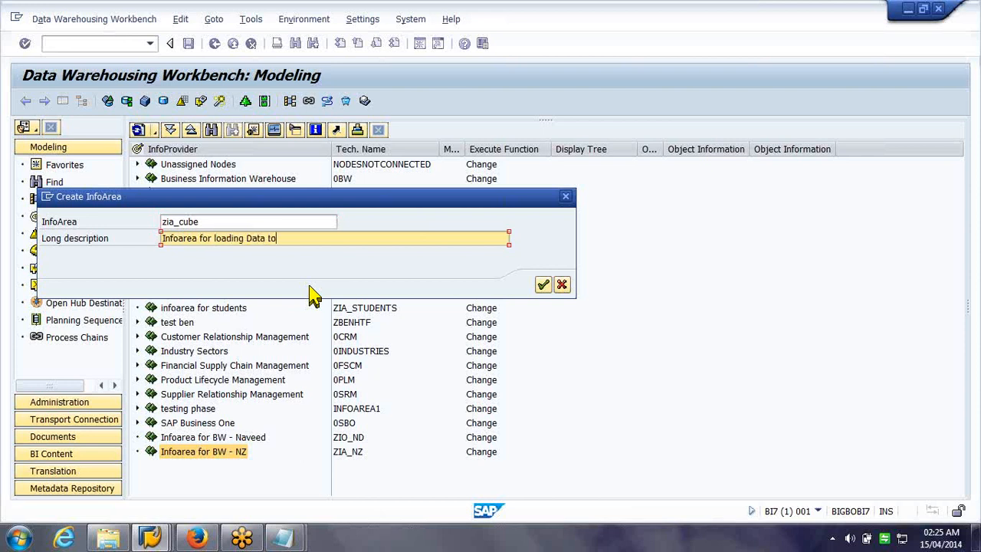
type(" file")
key("BackSpace")
key("BackSpace")
key("BackSpace")
key("BackSpace")
key("BackSpace")
key("BackSpace")
key("BackSpace")
key("BackSpace")
key("BackSpace")
key("BackSpace")
type("a")
key("BackSpace")
key("BackSpace")
type("ta ")
type("to infocube")
type("f")
type("ile")
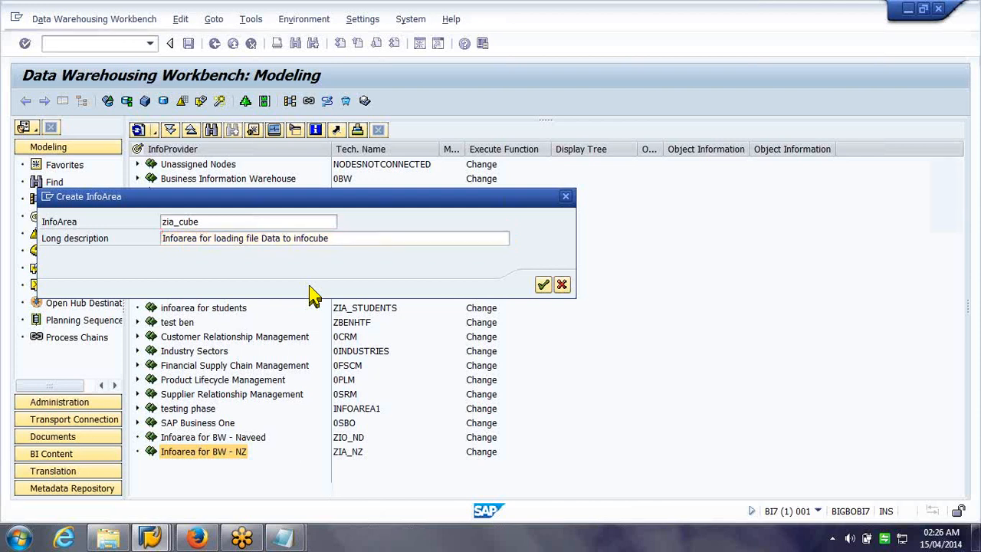
key("Return")
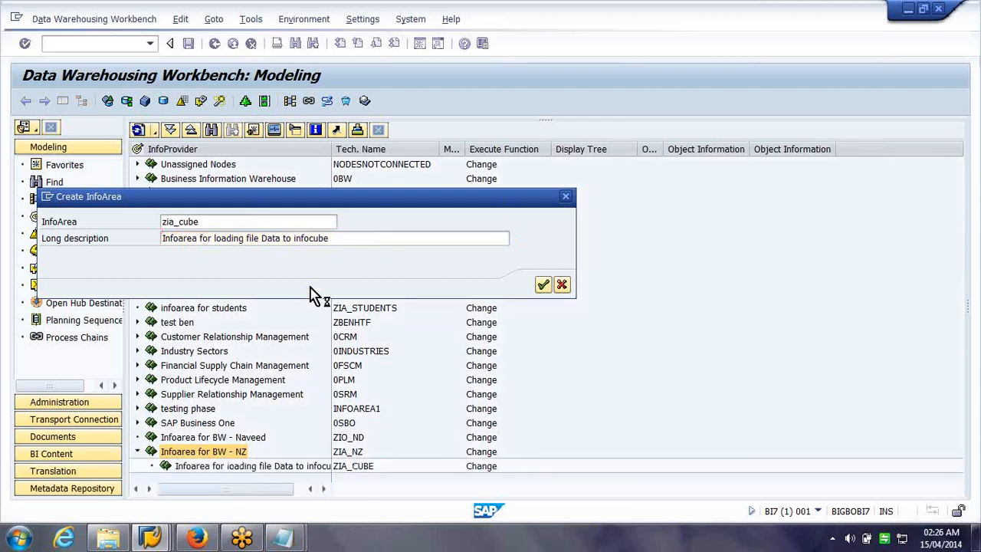
left_click_drag(331, 149, 360, 150)
left_click(278, 469)
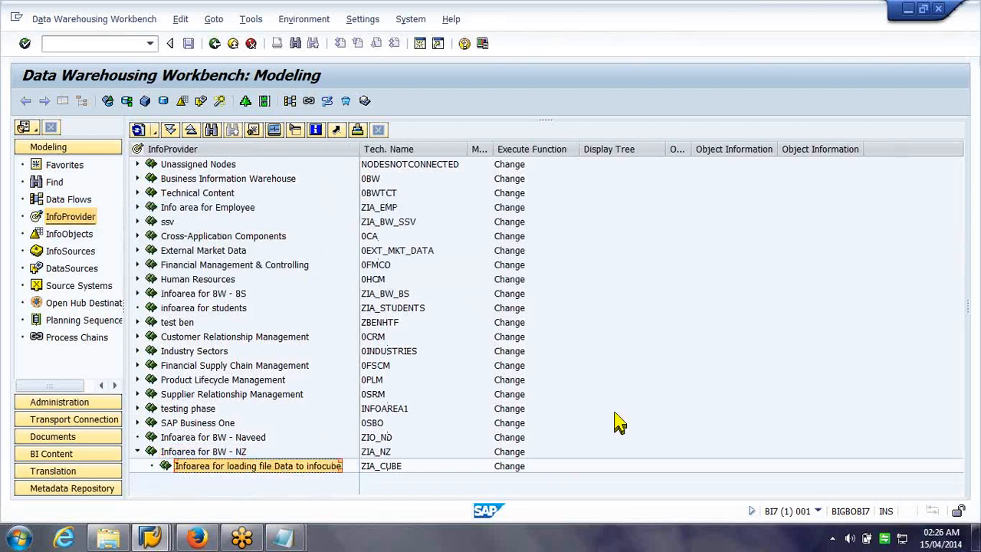
Refresh the entire InfoObjects tree and expand Infoarea for BW - NZ to select ZIA_CUBE
right_click(288, 473)
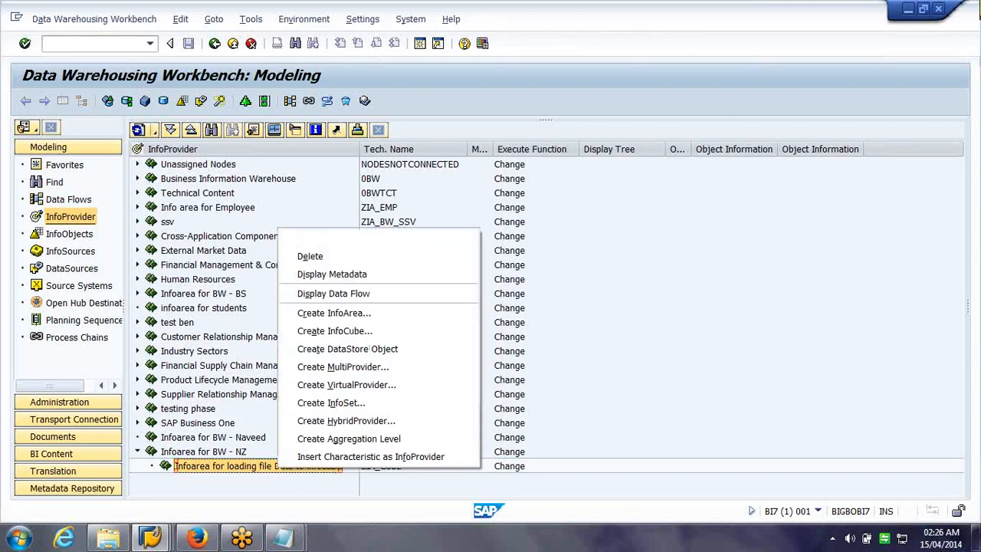
left_click(70, 234)
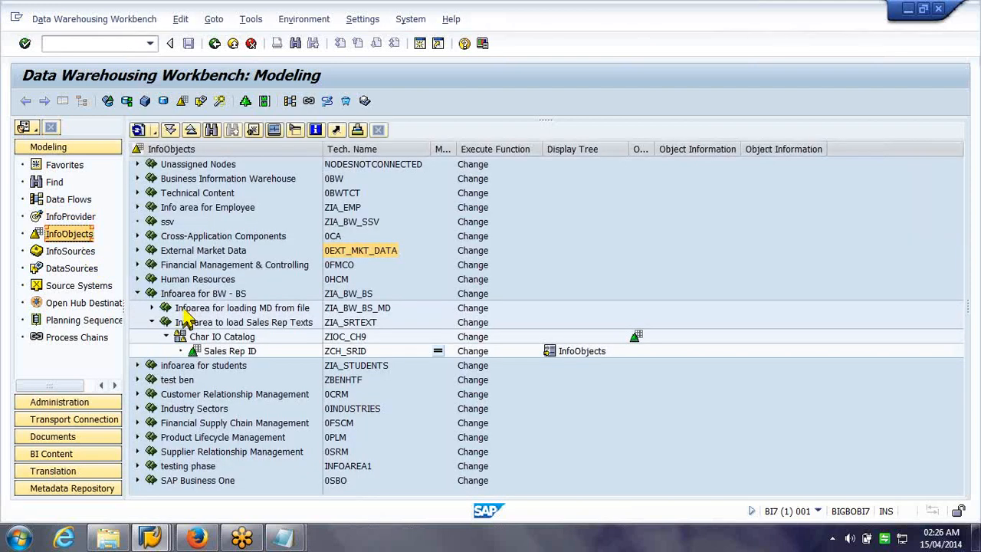
left_click(156, 132)
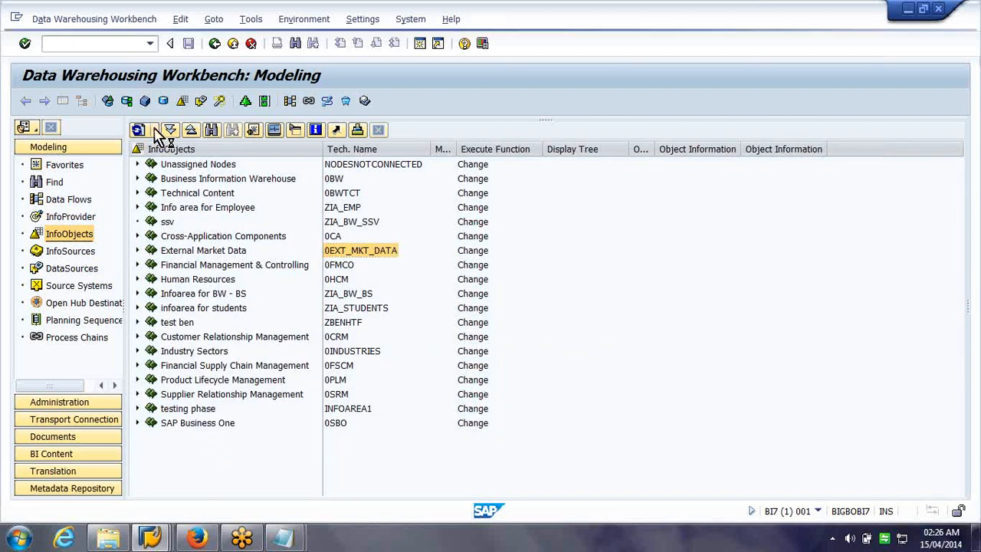
left_click(187, 157)
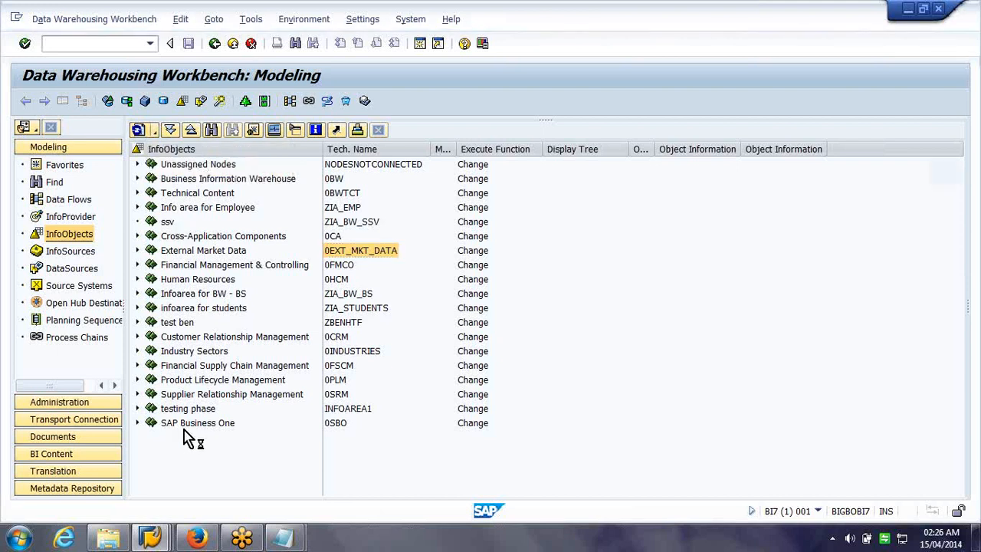
left_click(138, 249)
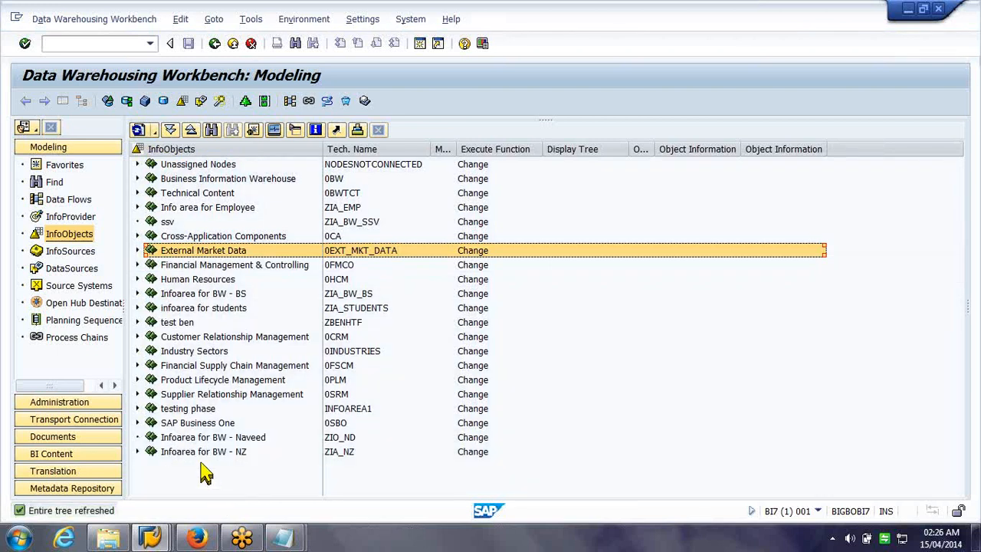
left_click(200, 452)
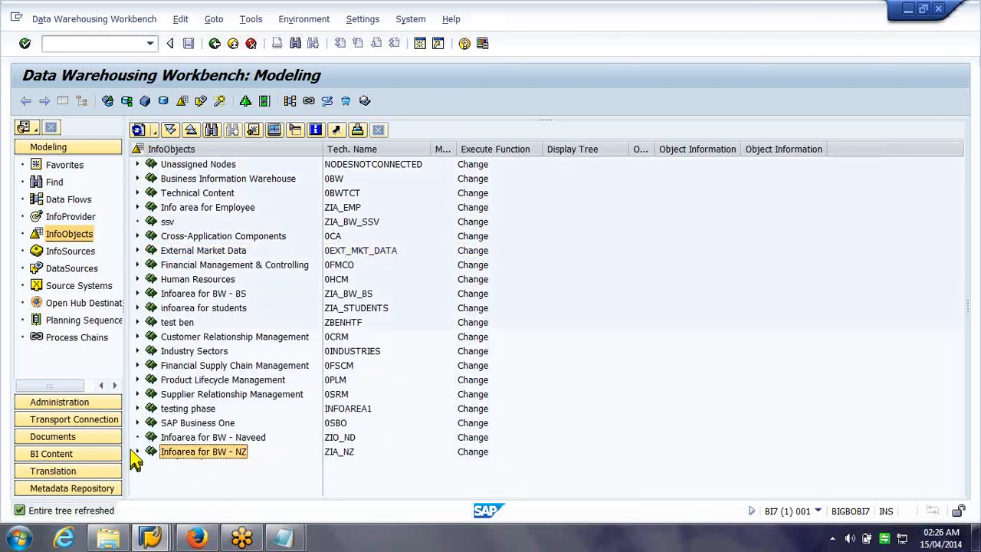
left_click(138, 451)
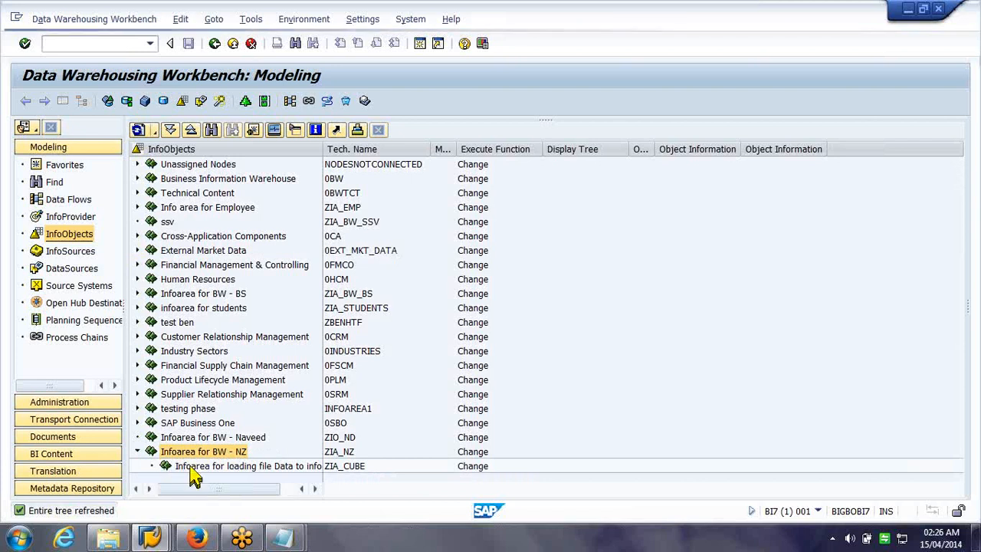
left_click(192, 467)
Create InfoObject catalog zioc_ch10, 'Char IO Catalog', of type Char. in ZIA_CUBE
right_click(192, 466)
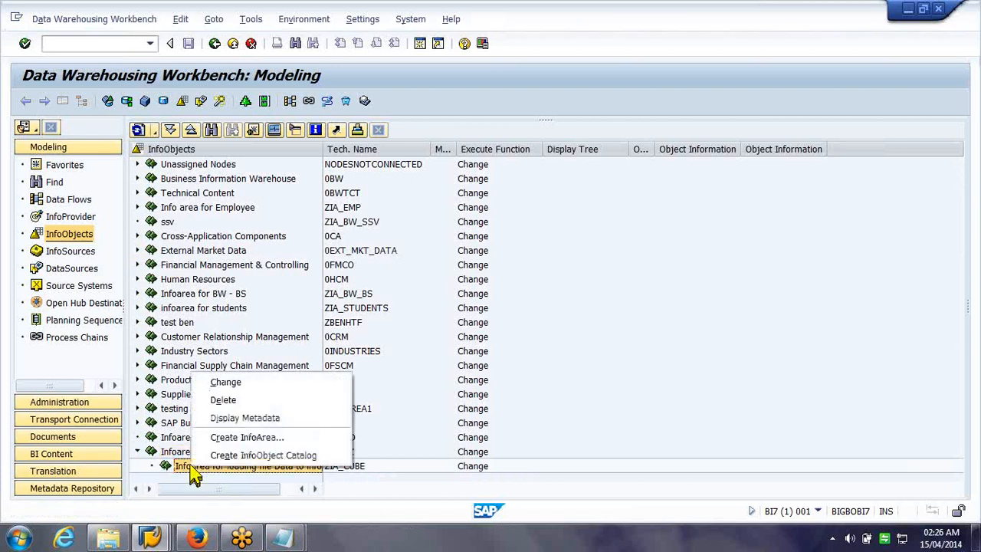
left_click(220, 458)
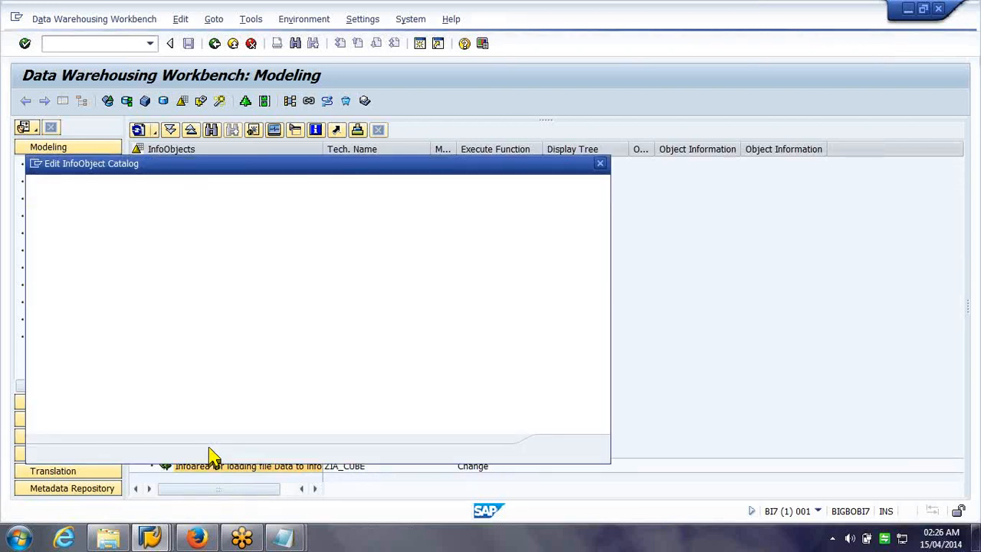
type("zioc")
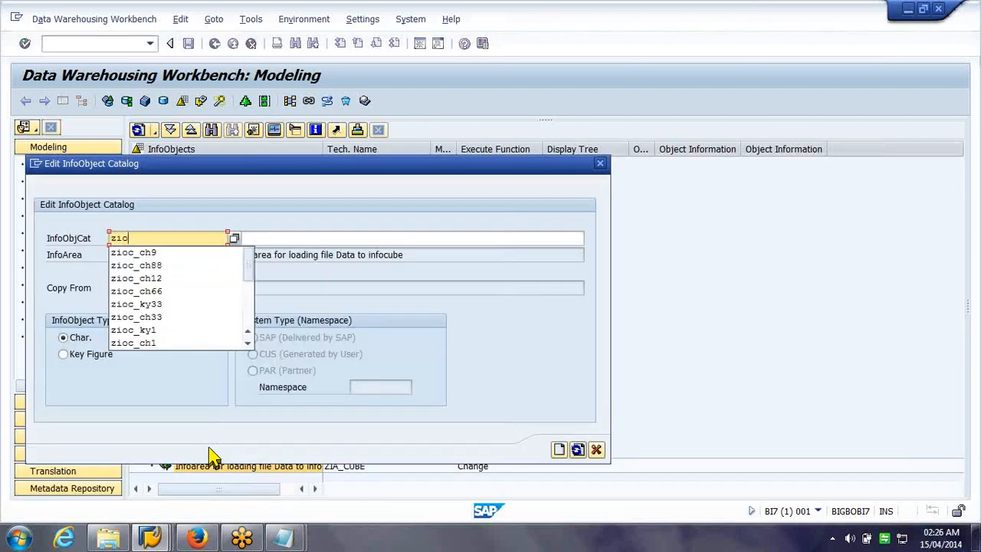
type("_ch")
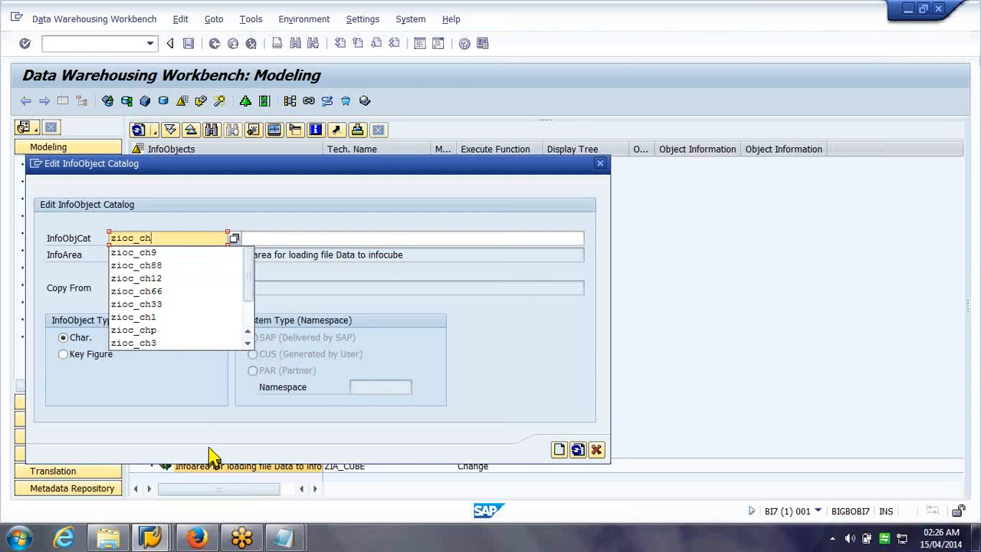
type("10")
key("Tab")
type("CHar")
key("BackSpace")
key("BackSpace")
key("BackSpace")
type("har ")
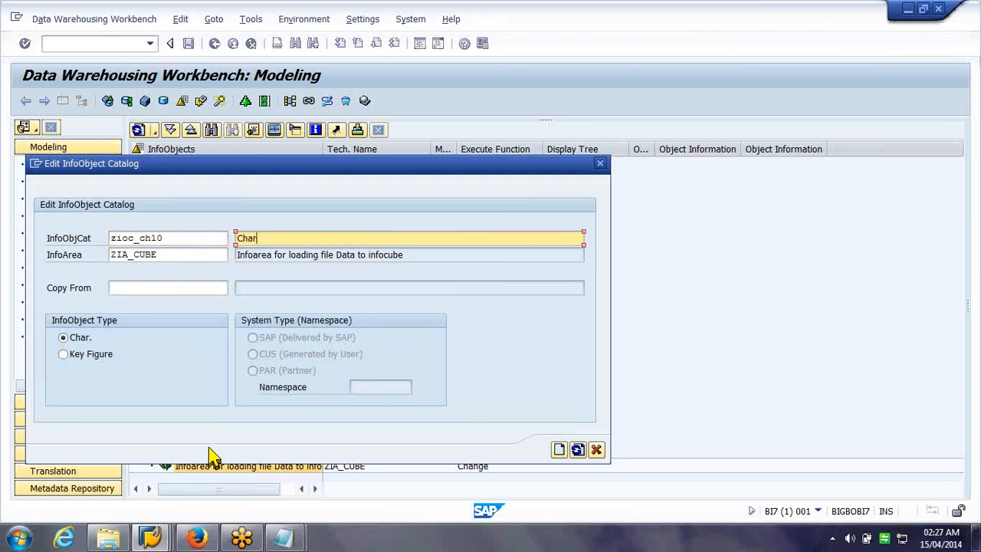
type("IO Catalog")
left_click(559, 450)
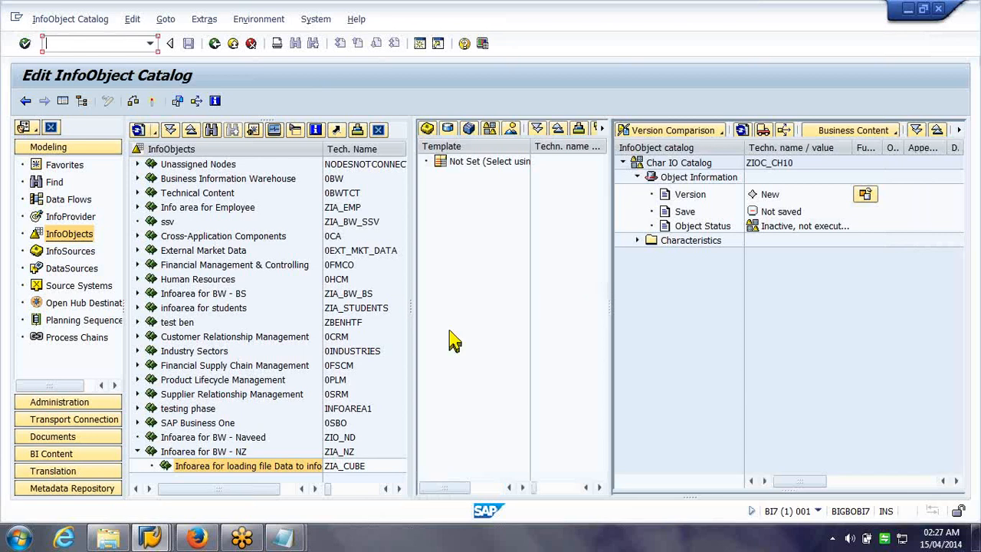
Activate the ZIOC_CH10 catalog and open the Customer Attributes workbook
left_click(449, 331)
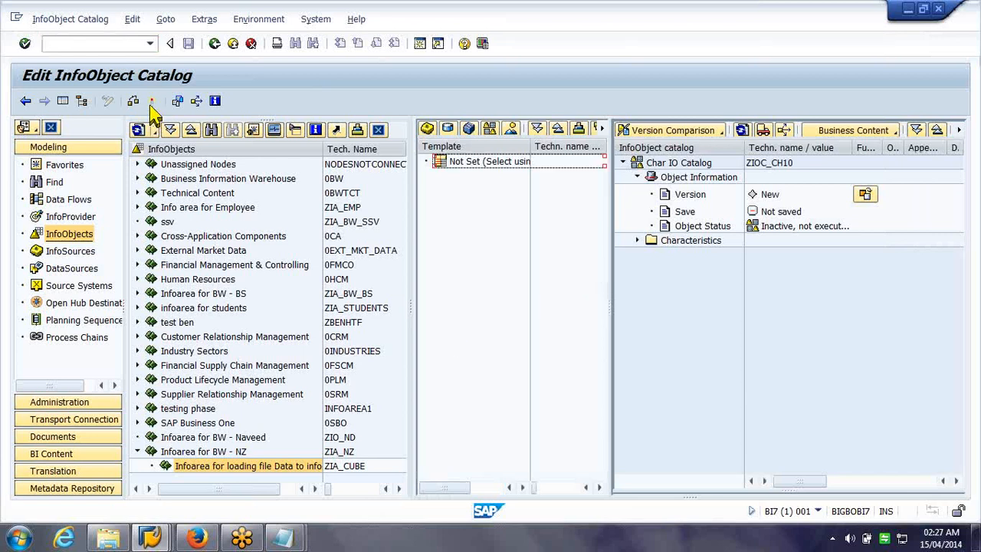
left_click(153, 102)
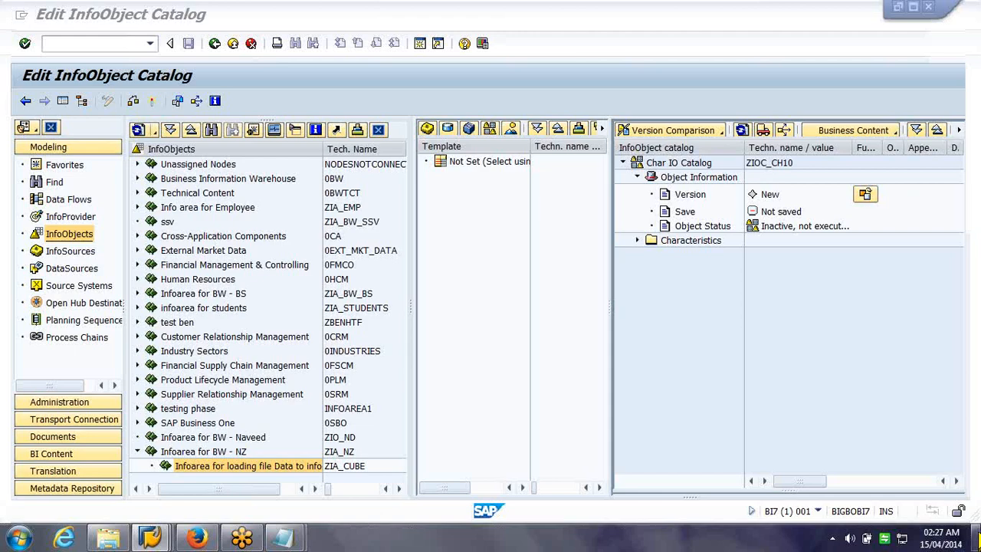
left_click(976, 540)
double_click(402, 486)
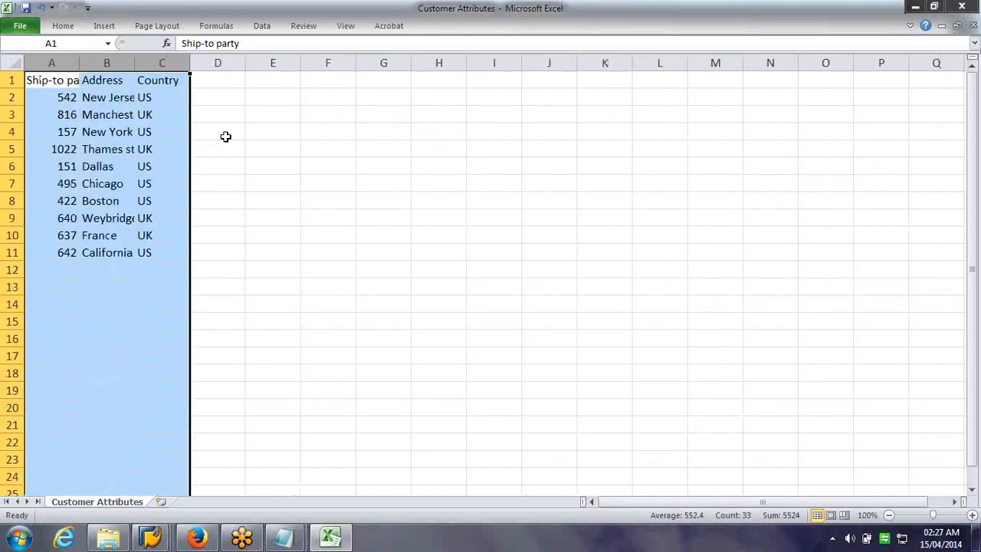
Auto-fit columns A to C of the Customer Attributes sheet
left_click(73, 62)
left_click_drag(80, 62, 163, 59)
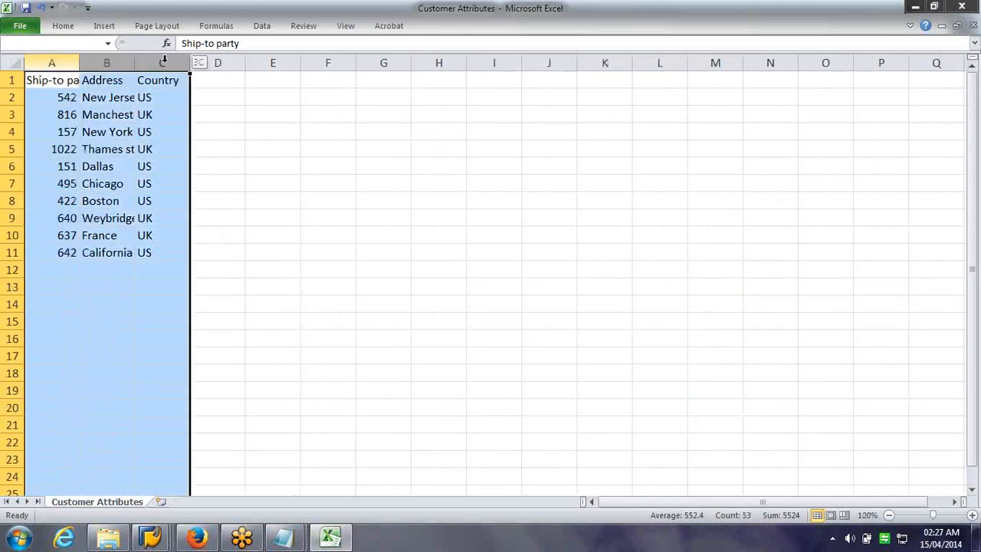
left_click_drag(80, 63, 82, 64)
double_click(81, 64)
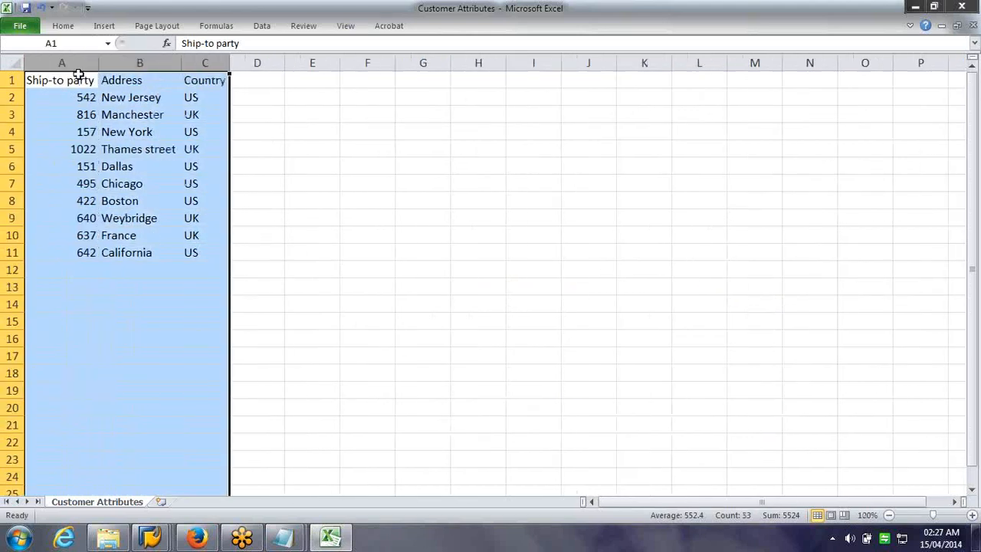
scroll(496, 191, "up", 7)
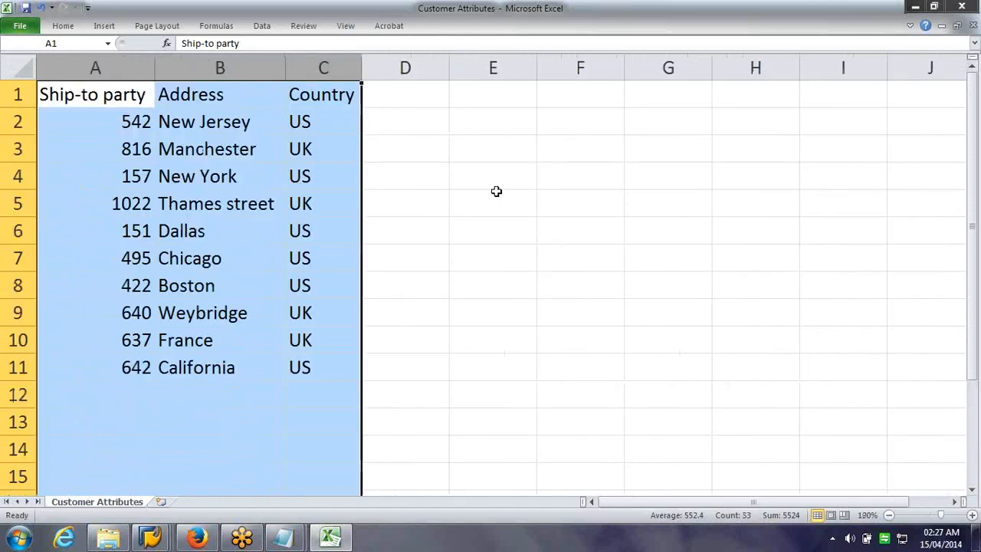
left_click(496, 191)
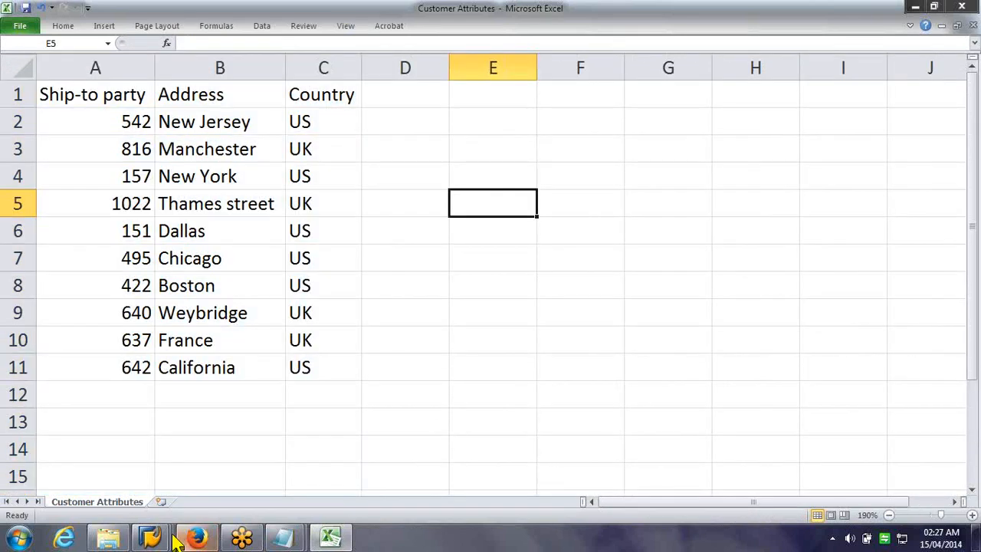
Close the Result of Extraction SAP session, confirming the log-off
left_click(157, 538)
left_click(454, 445)
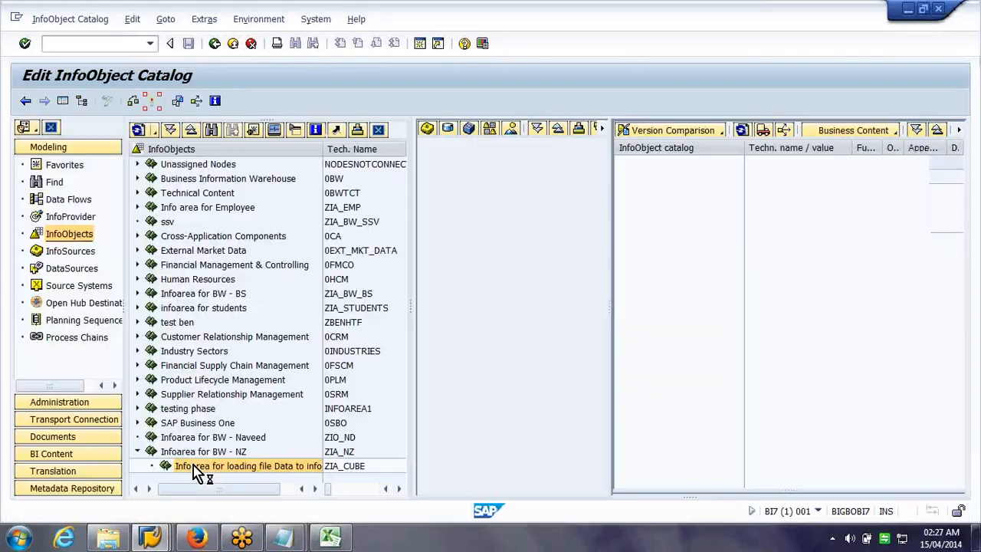
left_click(330, 538)
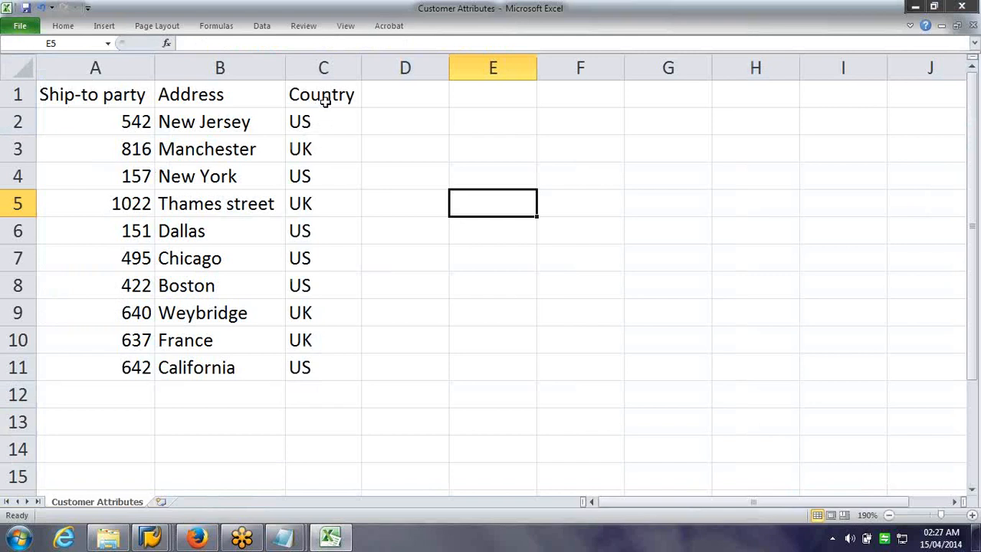
left_click(150, 538)
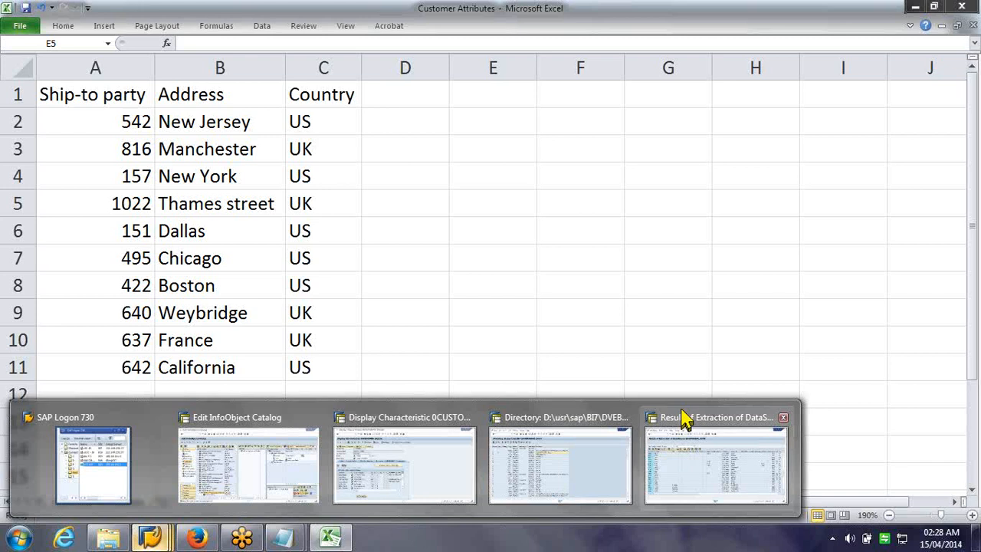
mouse_move(684, 420)
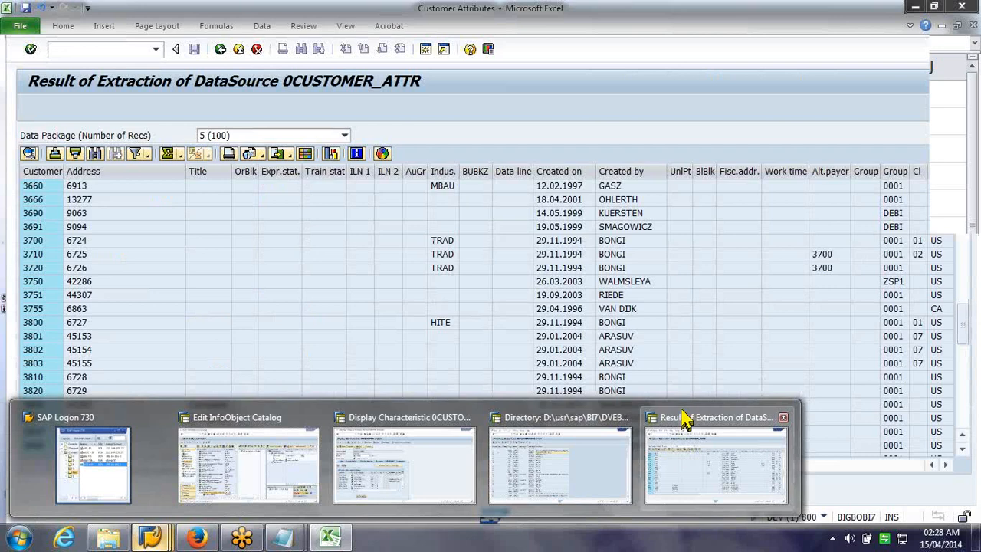
left_click(783, 417)
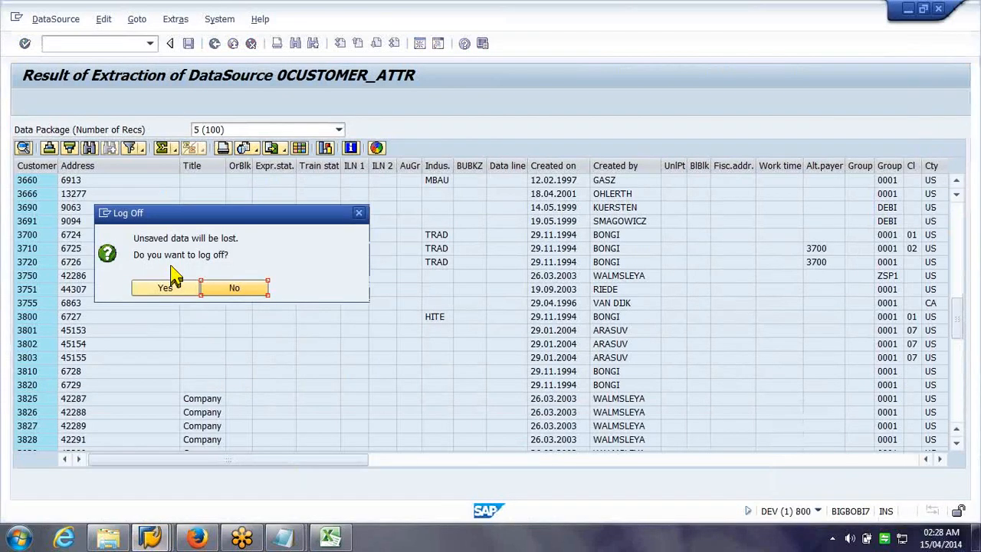
left_click(150, 536)
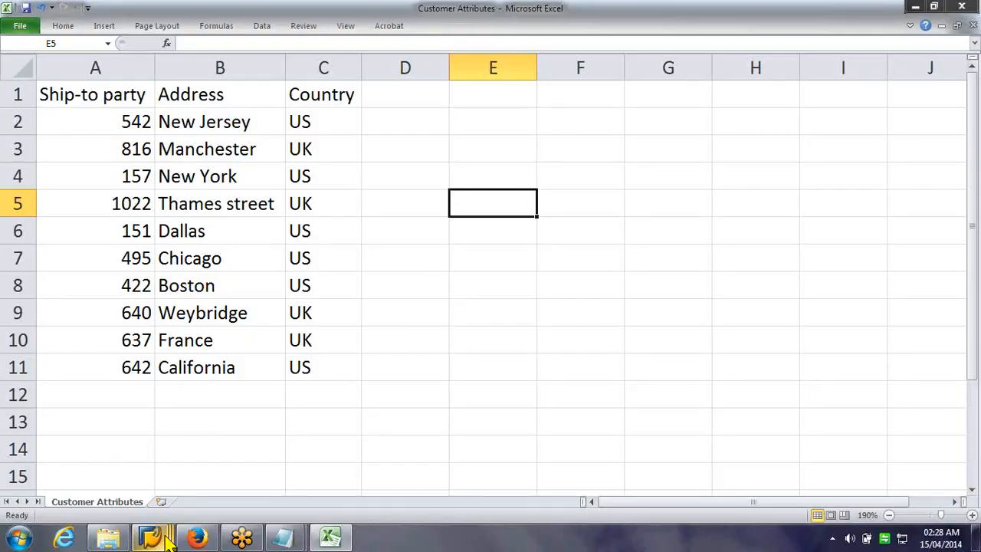
left_click(165, 536)
left_click(425, 330)
left_click(158, 530)
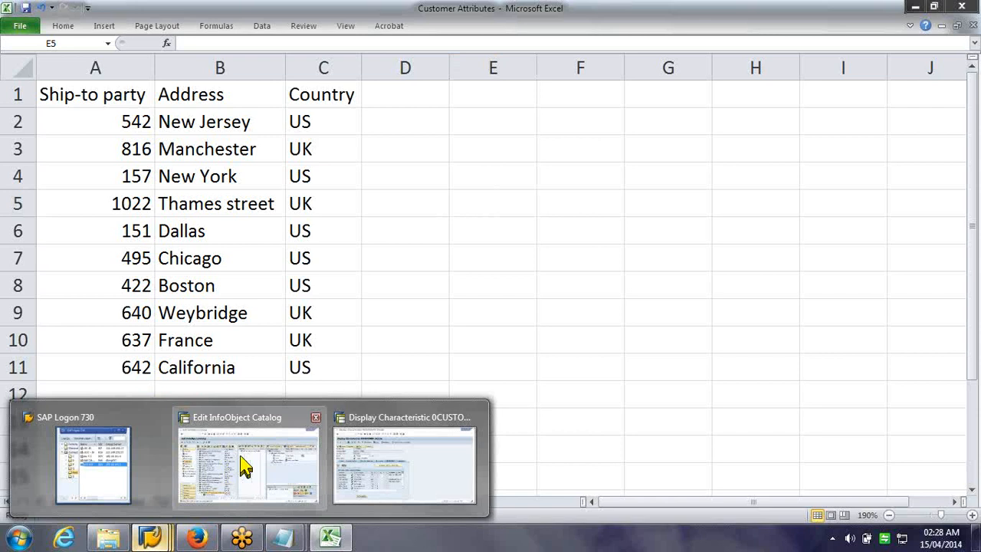
mouse_move(274, 458)
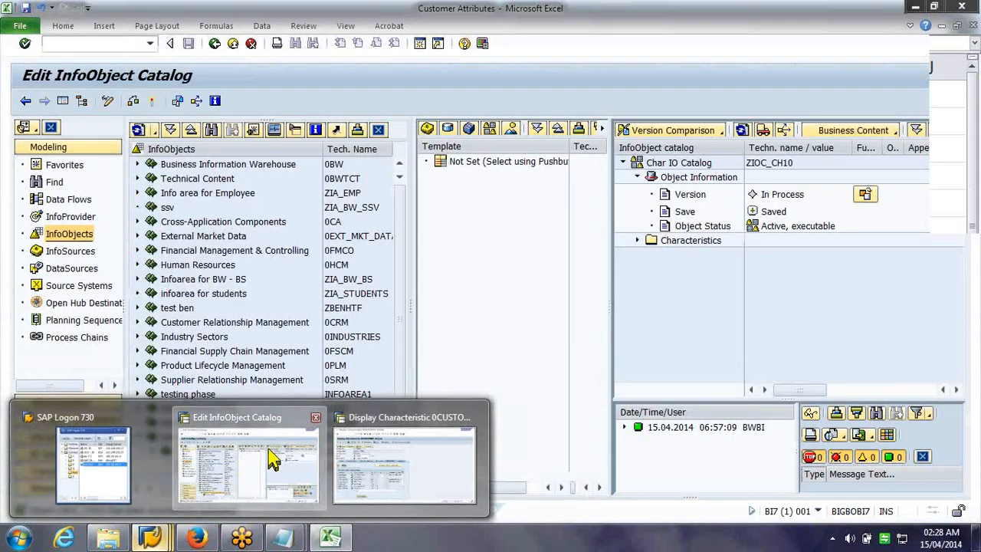
Switch from the Edit InfoObject Catalog window to Display Characteristic 0CUSTOMER to view its attributes
left_click(403, 463)
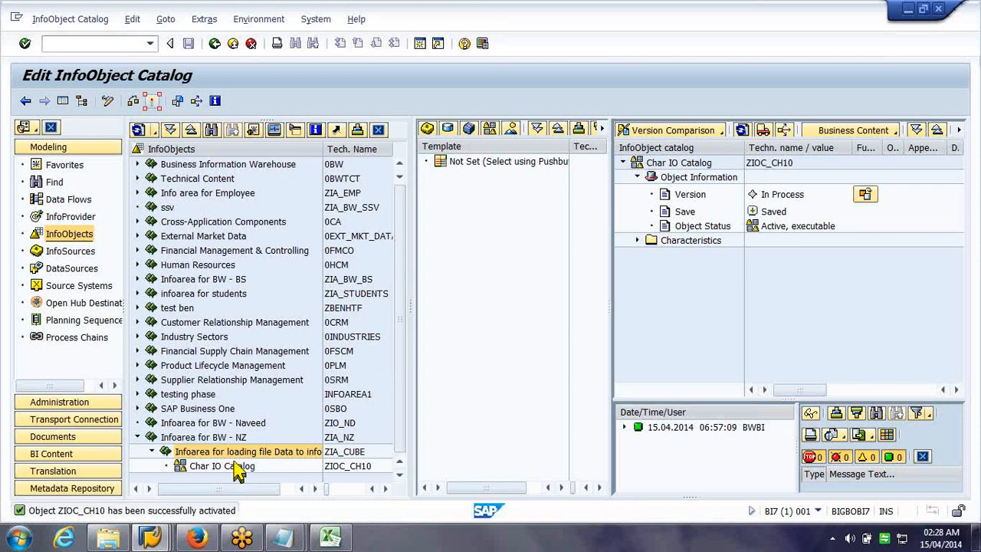
left_click(377, 474)
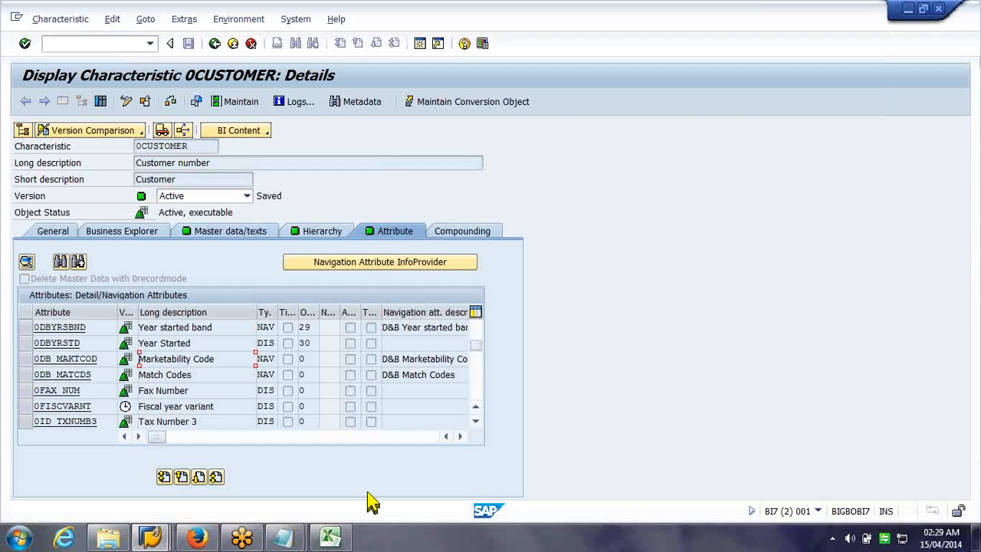
Select cell A1 in Customer Attributes, restore the Excel window down, and return to the SAP catalog
left_click(327, 538)
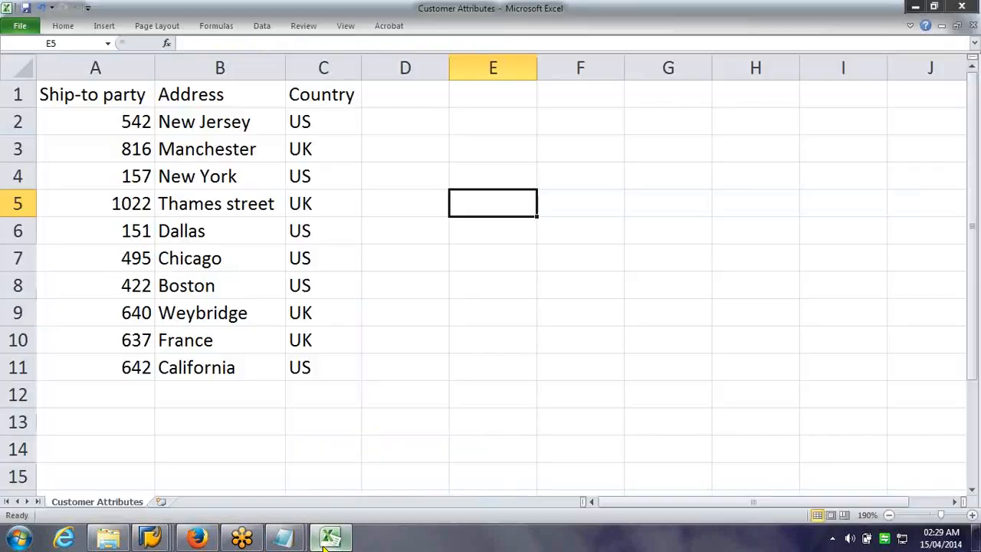
left_click(100, 94)
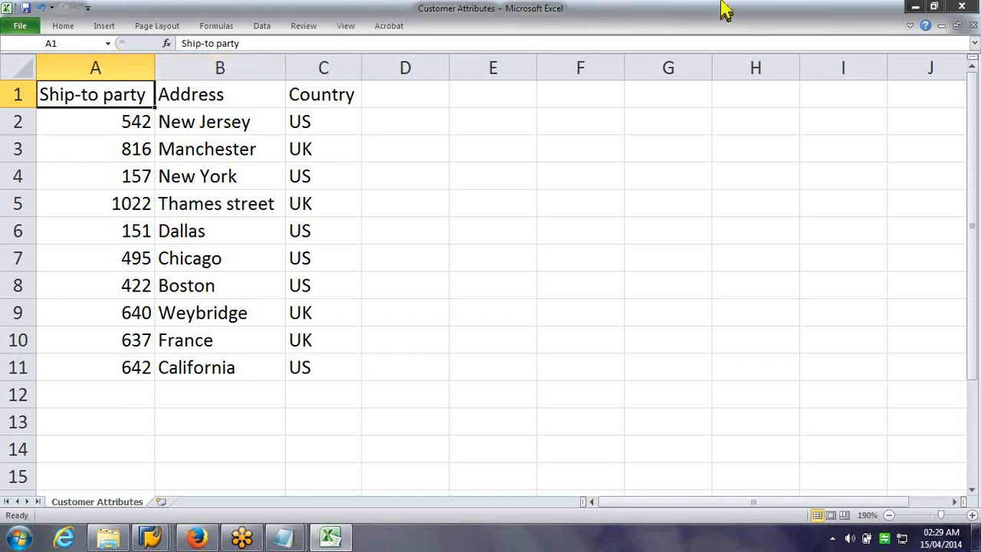
left_click(935, 9)
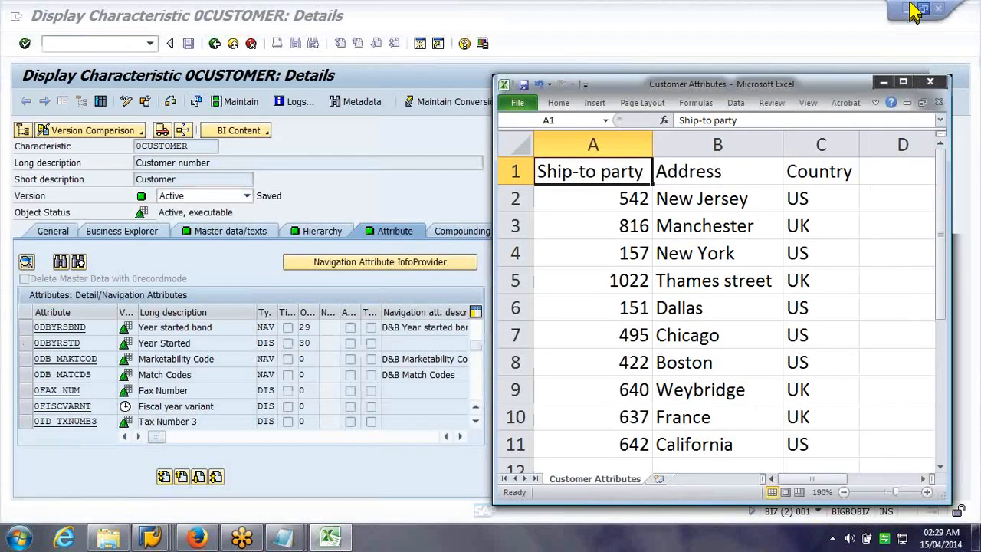
left_click(339, 258)
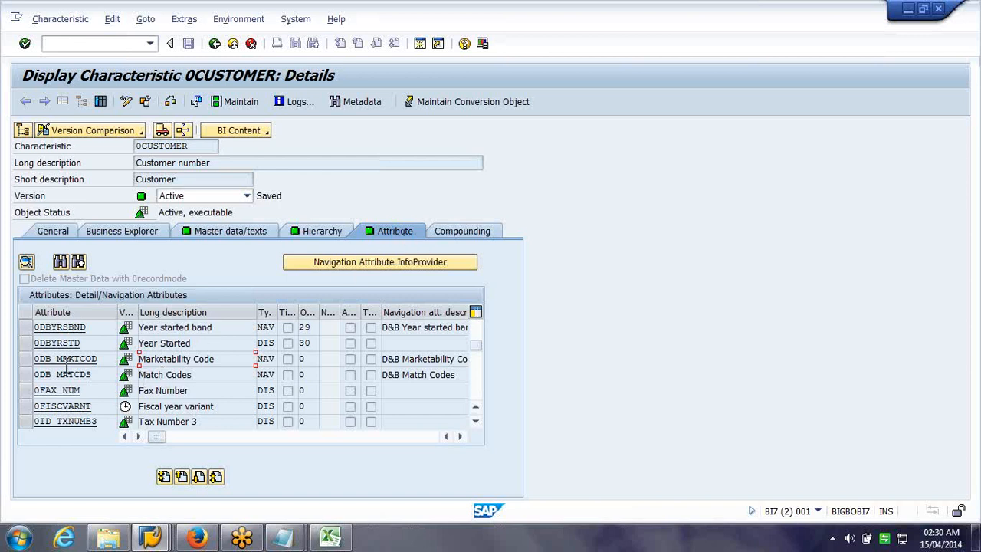
left_click(153, 536)
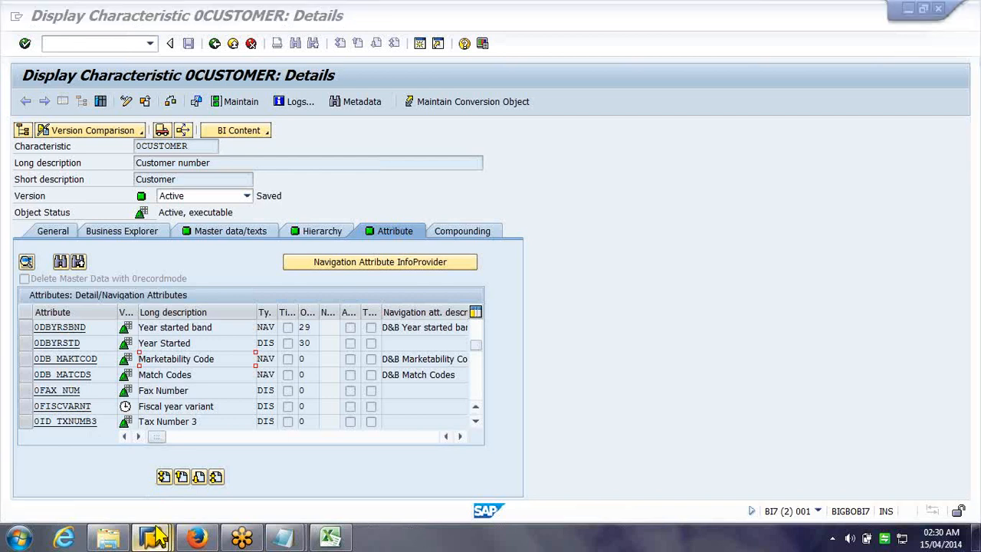
mouse_move(153, 536)
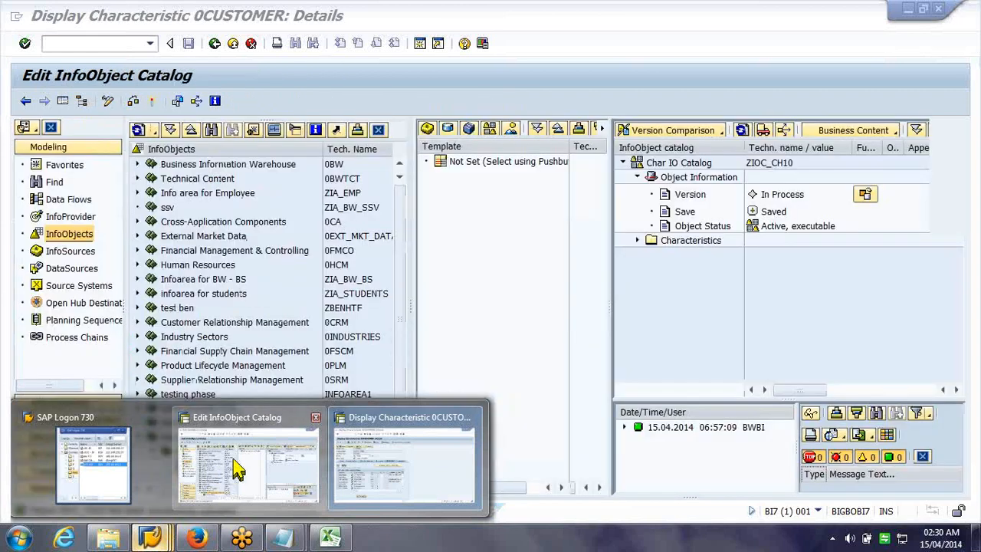
Start a new InfoObject in the Char IO Catalog named ZCH_SLTO, described as 'Sold To'
left_click(222, 475)
left_click(213, 467)
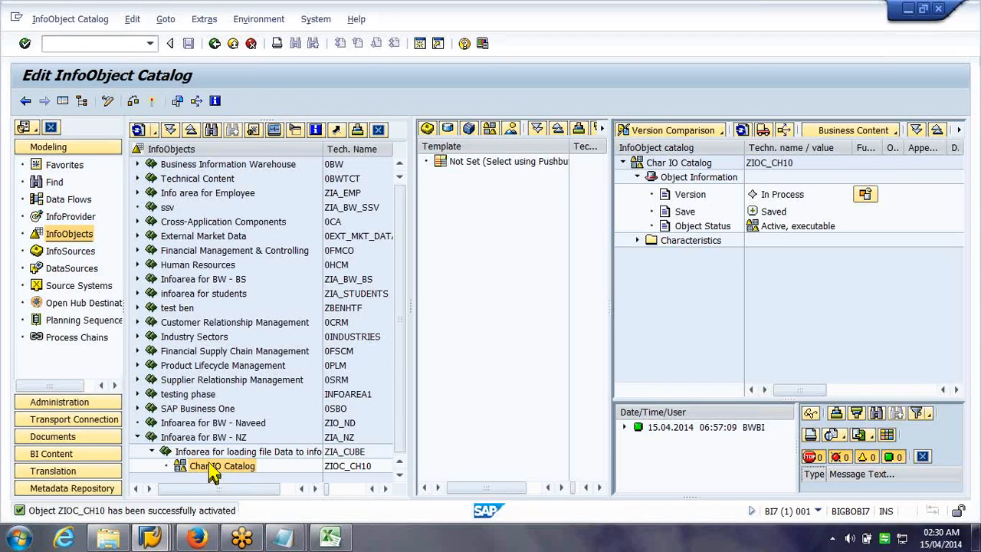
right_click(214, 470)
left_click(235, 453)
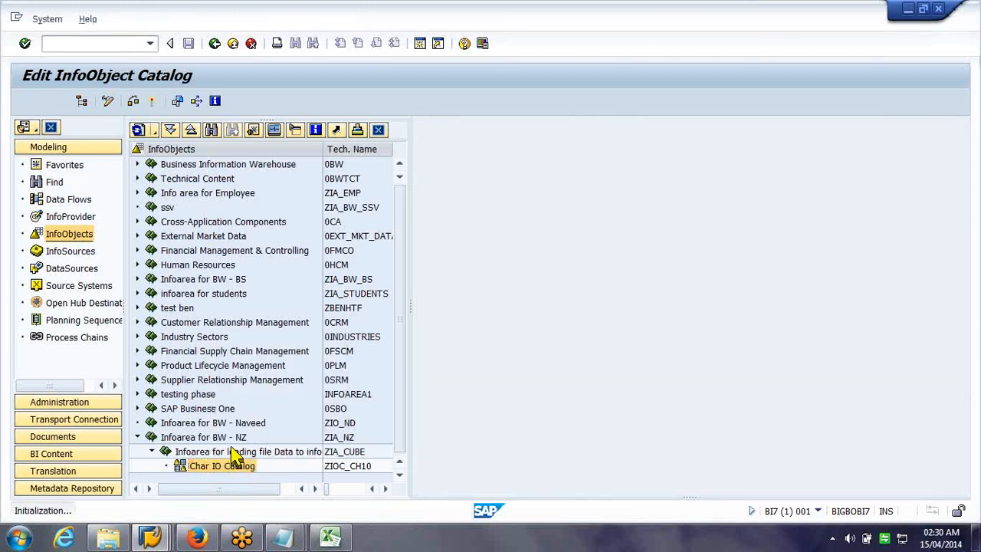
type("zch")
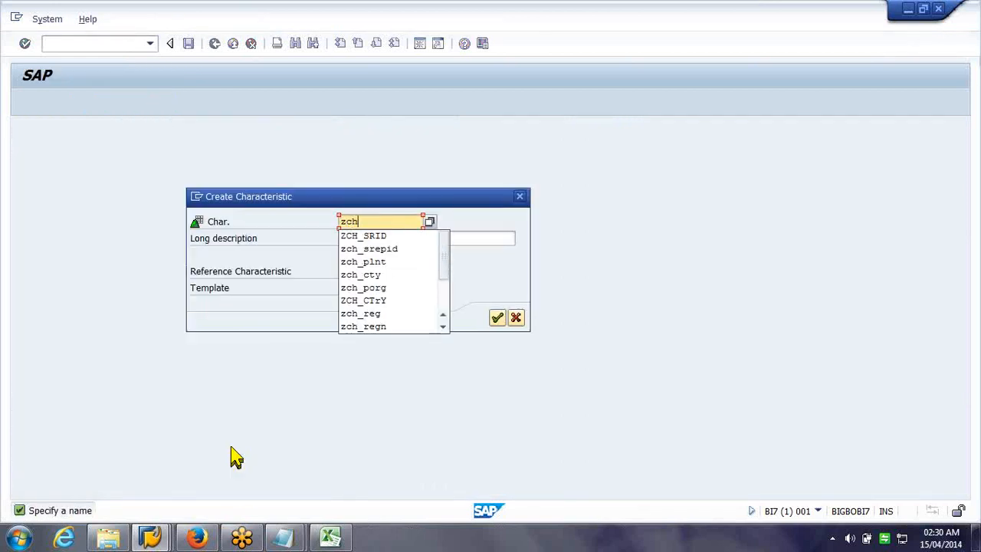
type("_s")
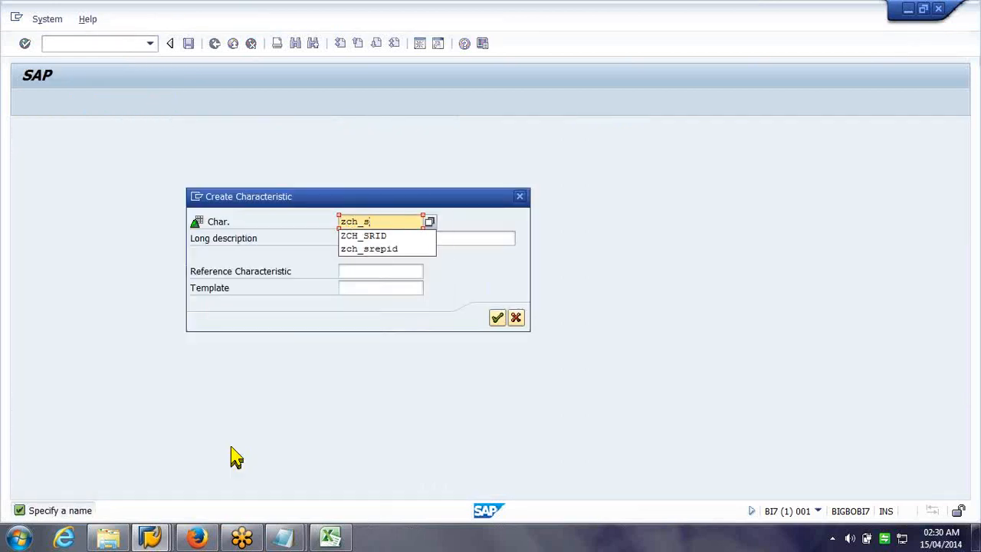
type("ltc")
key("Tab")
type("Sold To")
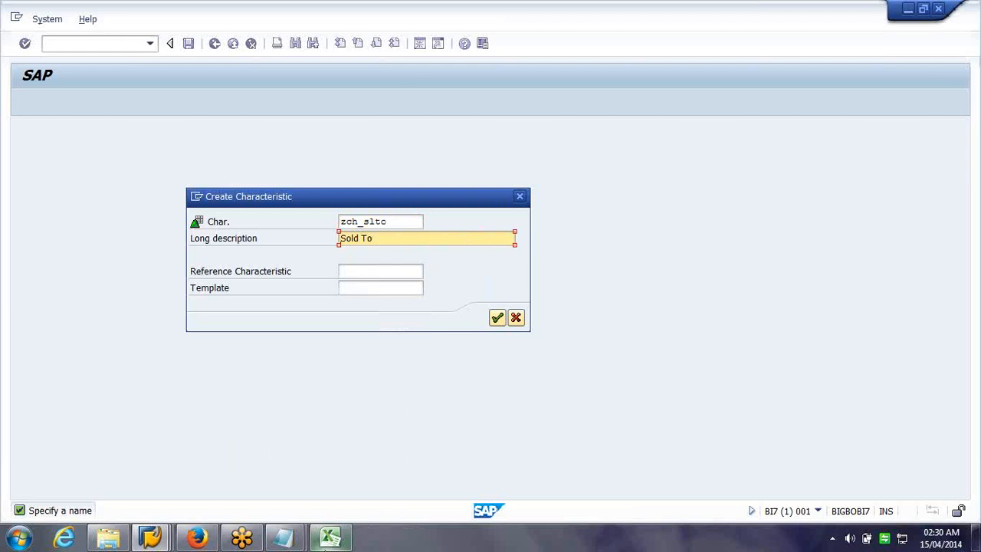
Change the description to 'Ship to Party' and confirm creating the characteristic
left_click(326, 544)
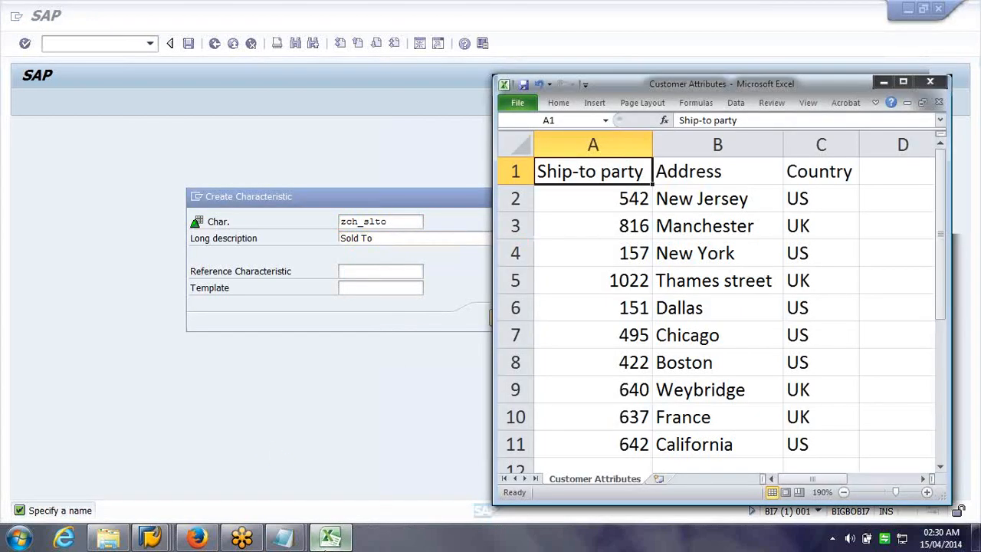
left_click(326, 540)
key("Delete")
type("Ship to")
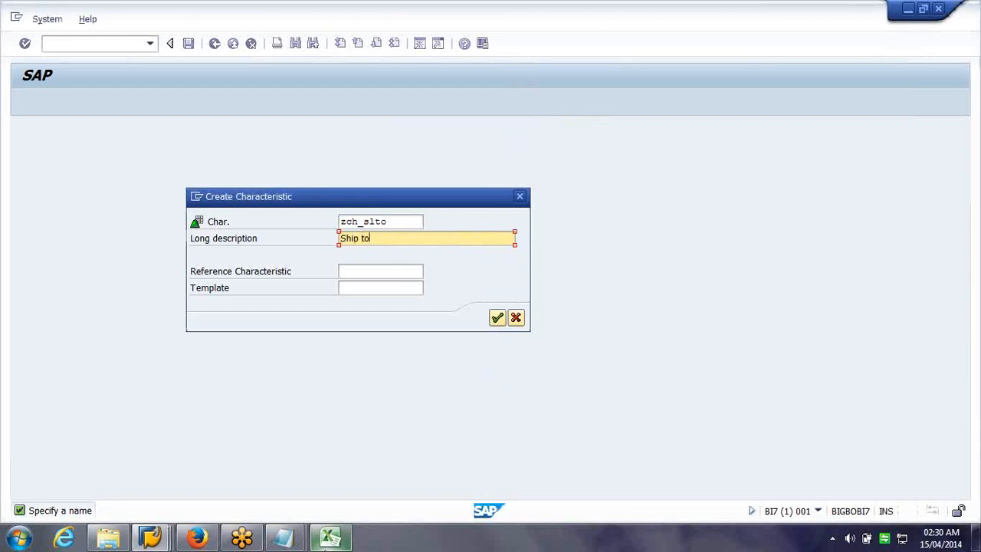
type(" Party")
left_click(498, 318)
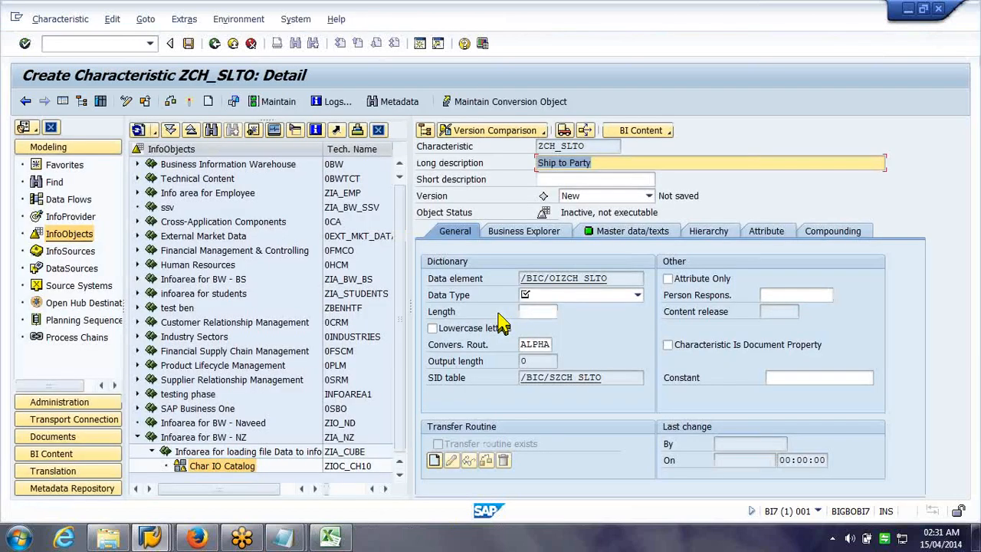
left_click(632, 295)
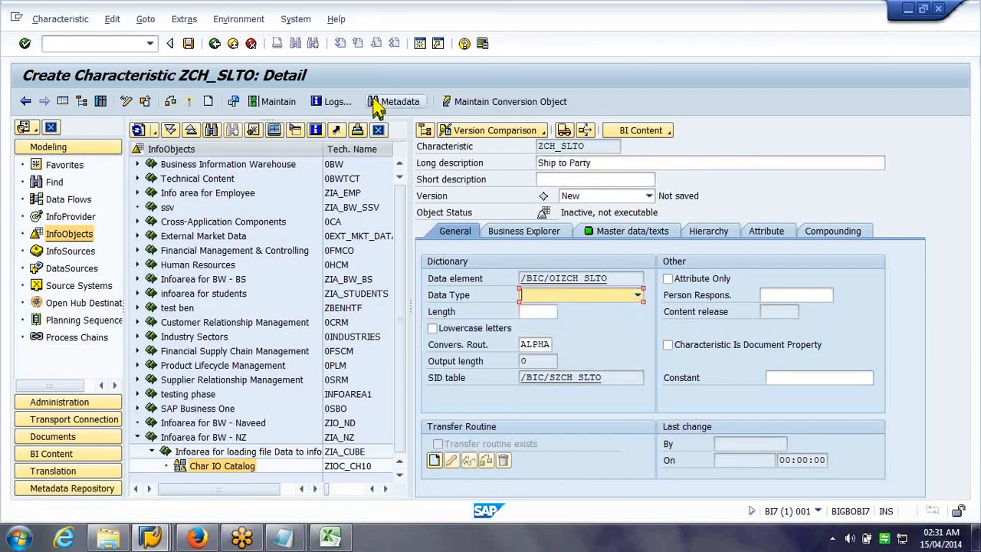
Cancel the new ZCH_SLTO characteristic without saving it
left_click(250, 46)
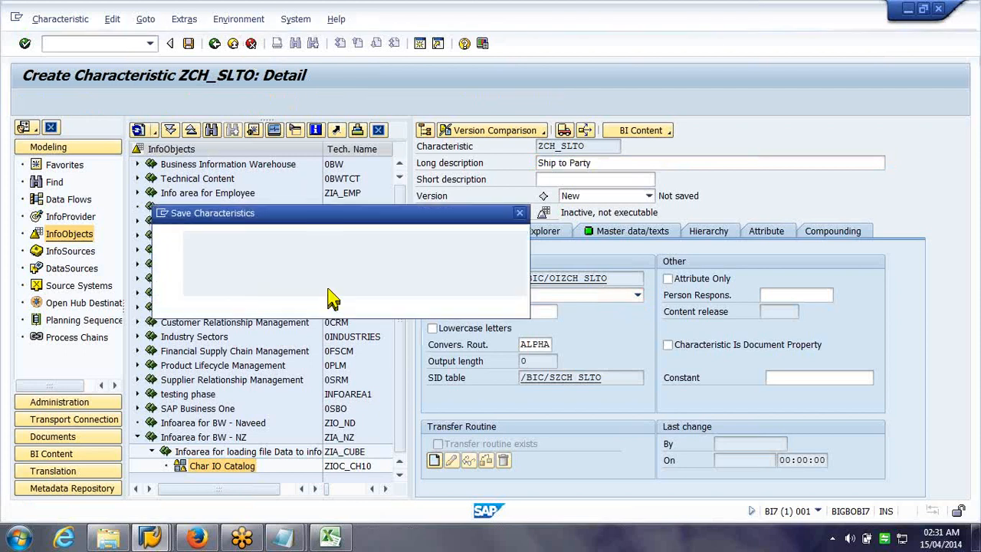
left_click(314, 304)
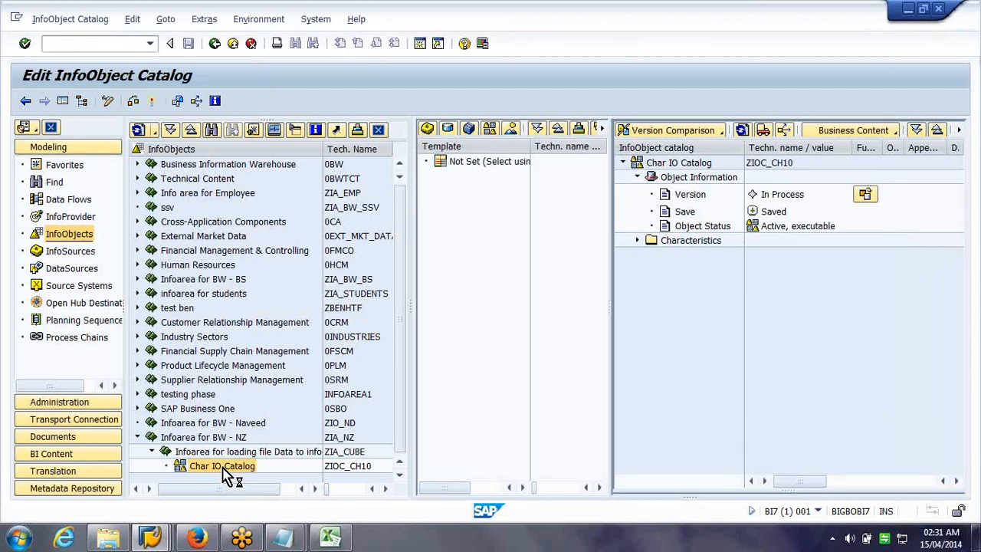
Recreate ZCH_SLTO as 'Ship To party' from template 0CUSTOMER and show its attributes
right_click(228, 472)
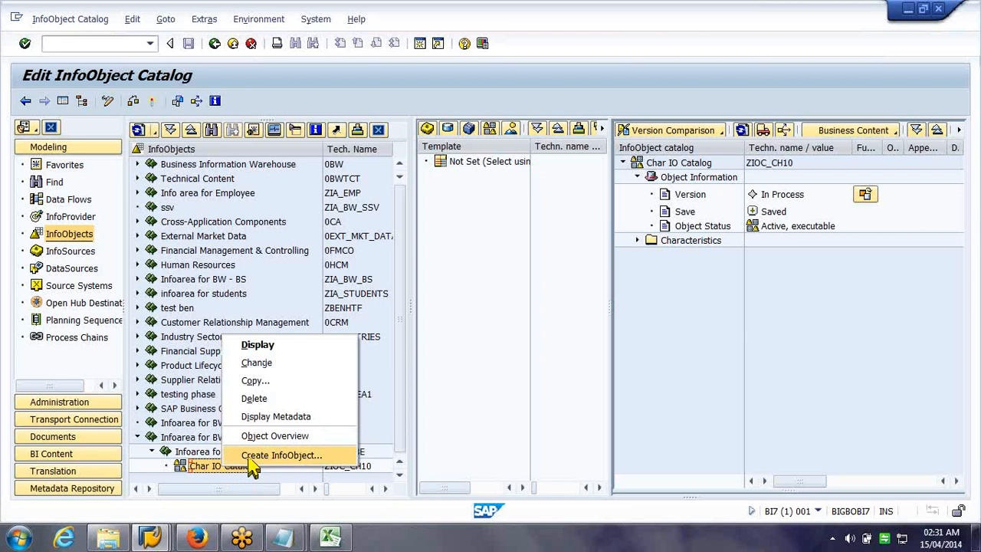
left_click(250, 457)
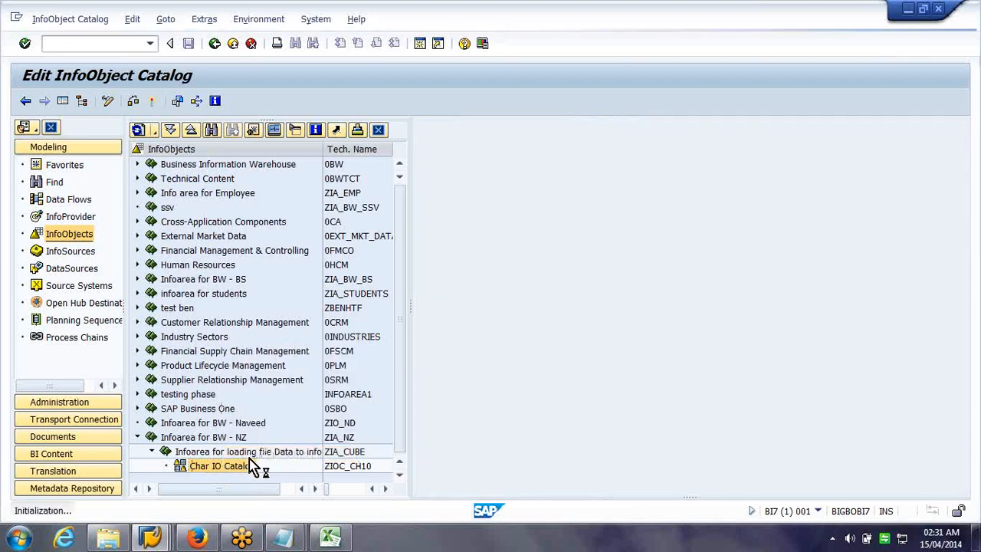
type("Ship")
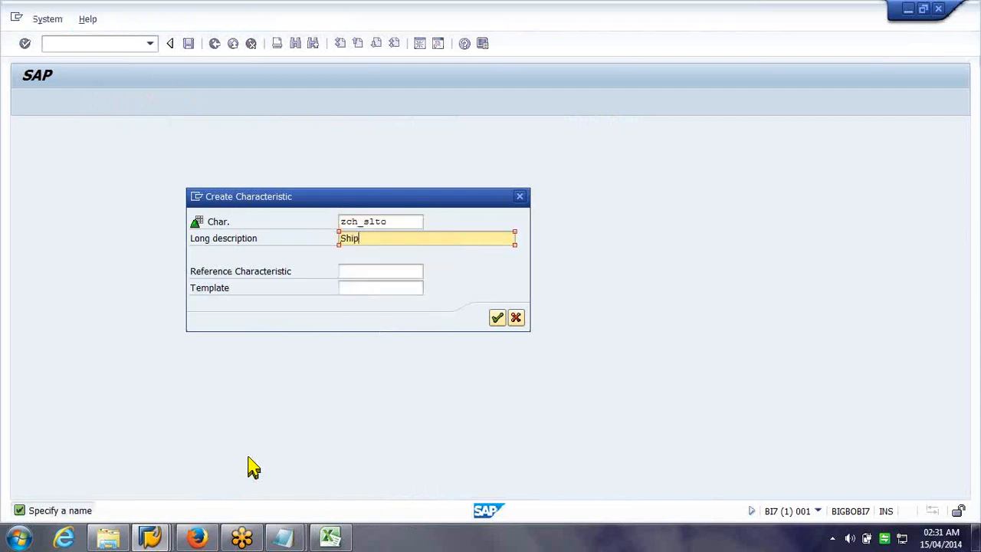
type(" To party")
key("Tab")
key("Tab")
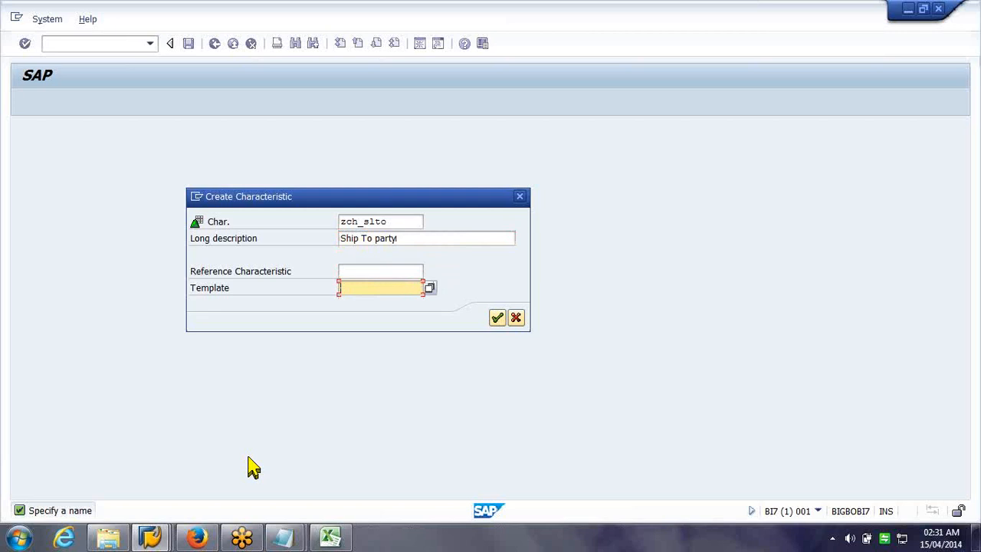
type("0customer")
key("Return")
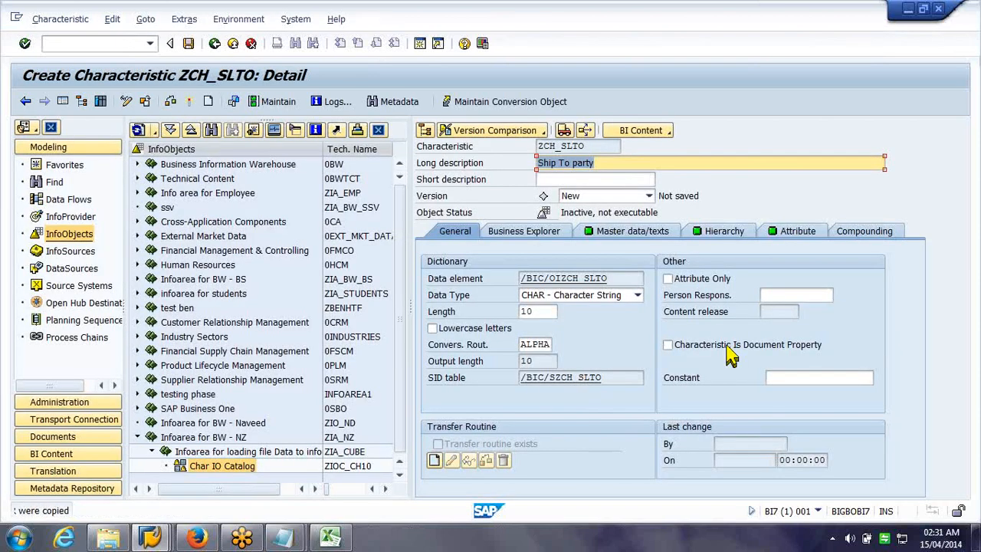
left_click(794, 226)
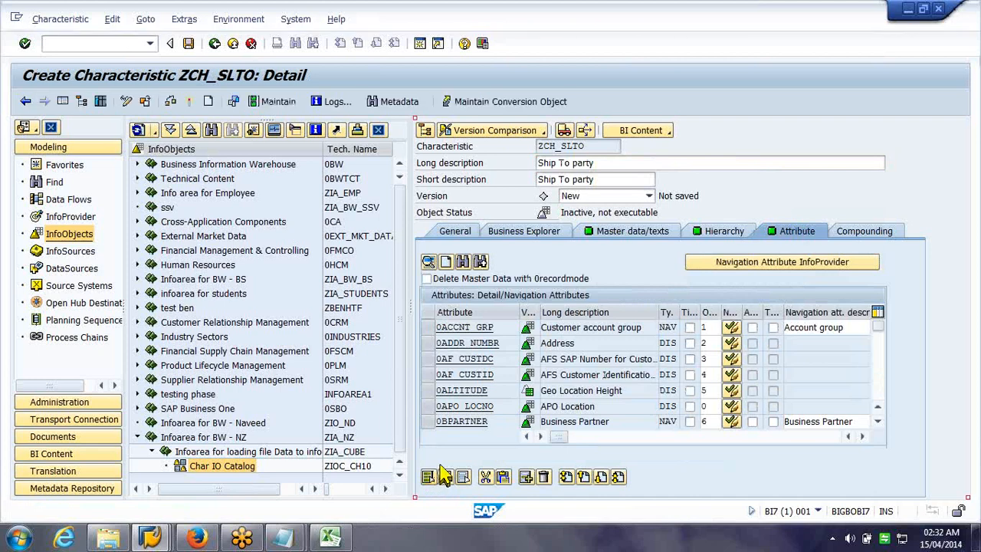
Select all copied attribute rows, hide the InfoObject tree, and consult the Customer Attributes sheet
left_click(441, 471)
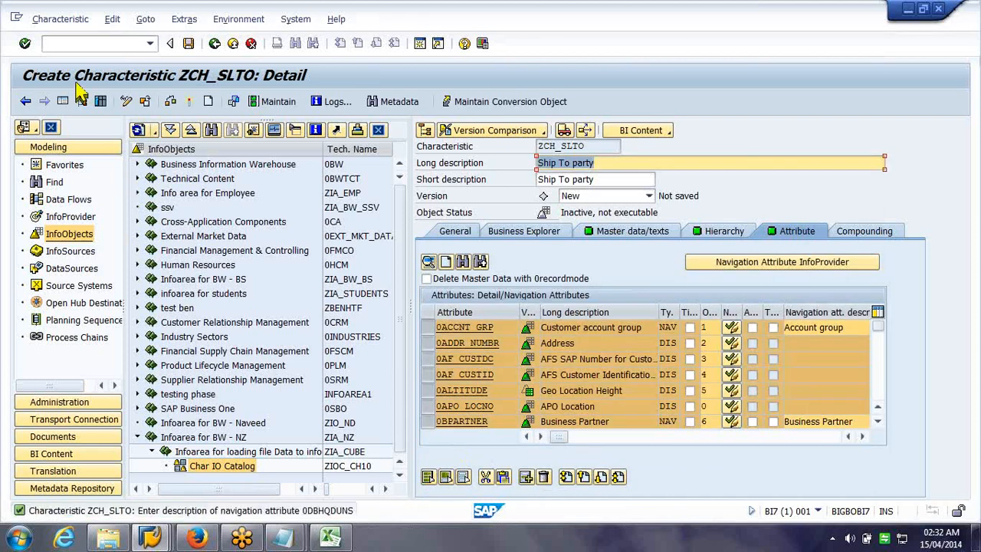
left_click(64, 101)
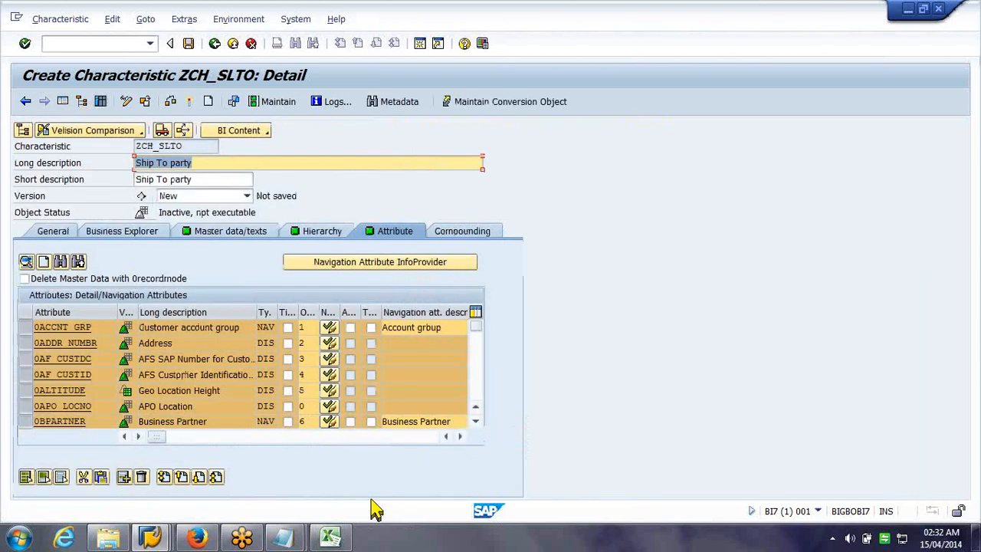
left_click(329, 538)
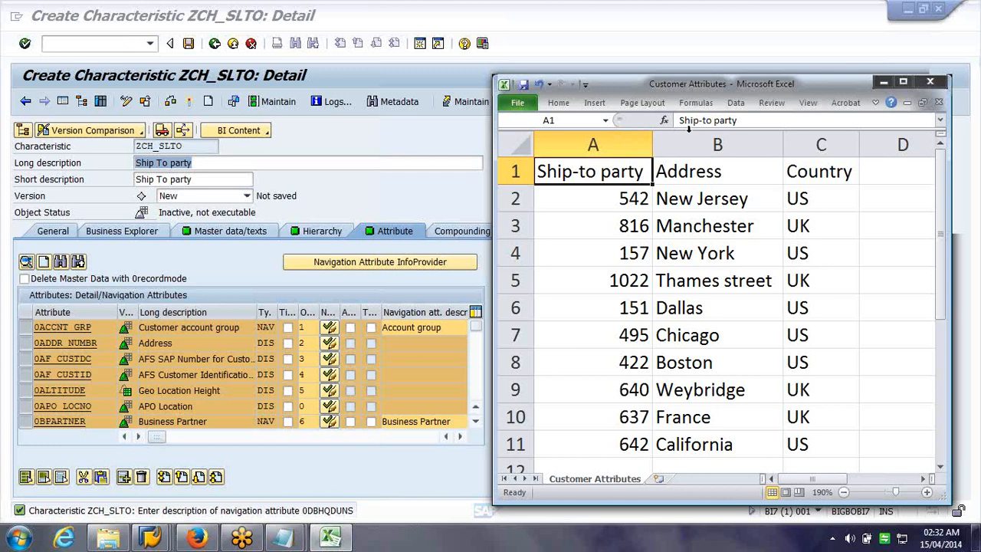
left_click(23, 360)
Open the 0ADDR_NUMBR attribute details and compare them with the spreadsheet's address value
left_click(22, 347)
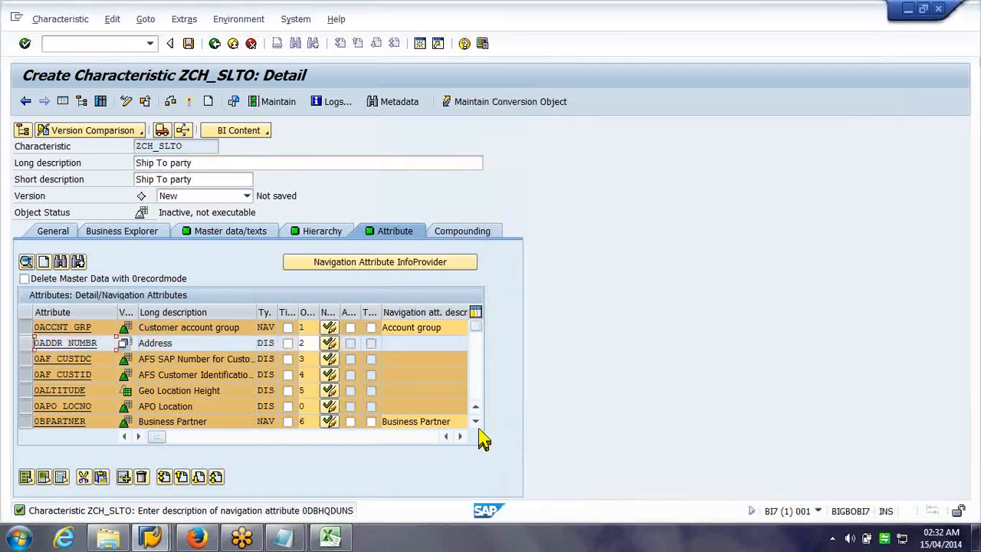
left_click(85, 344)
double_click(85, 345)
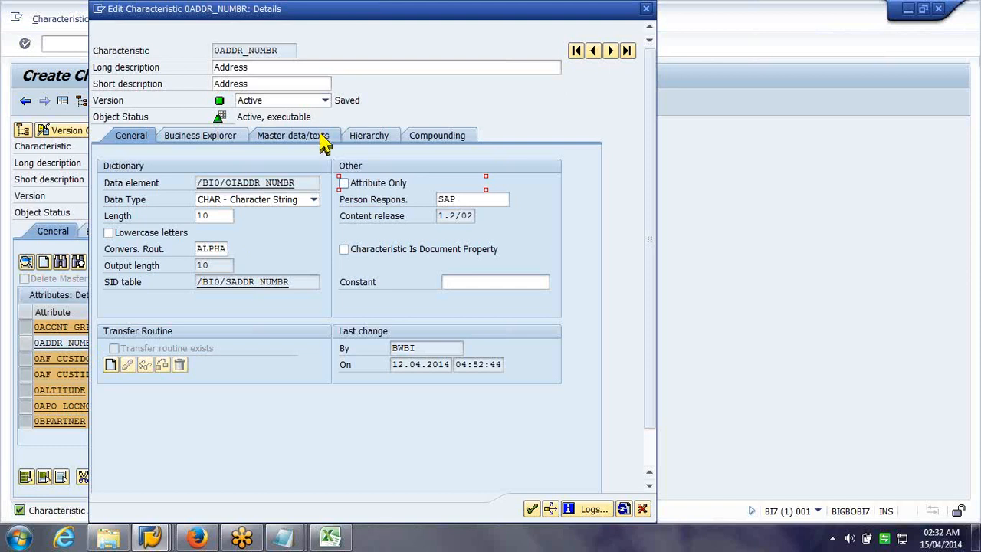
left_click(329, 538)
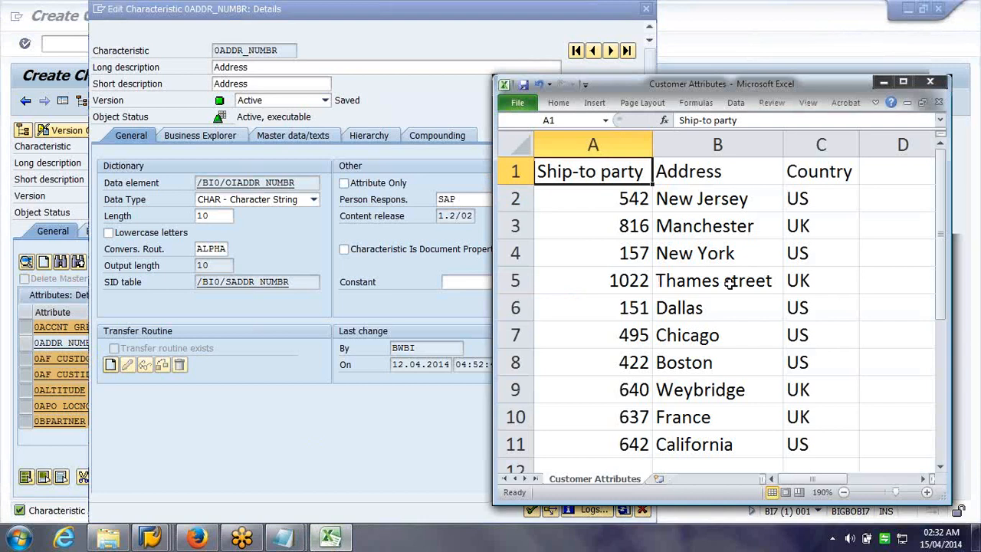
left_click(729, 282)
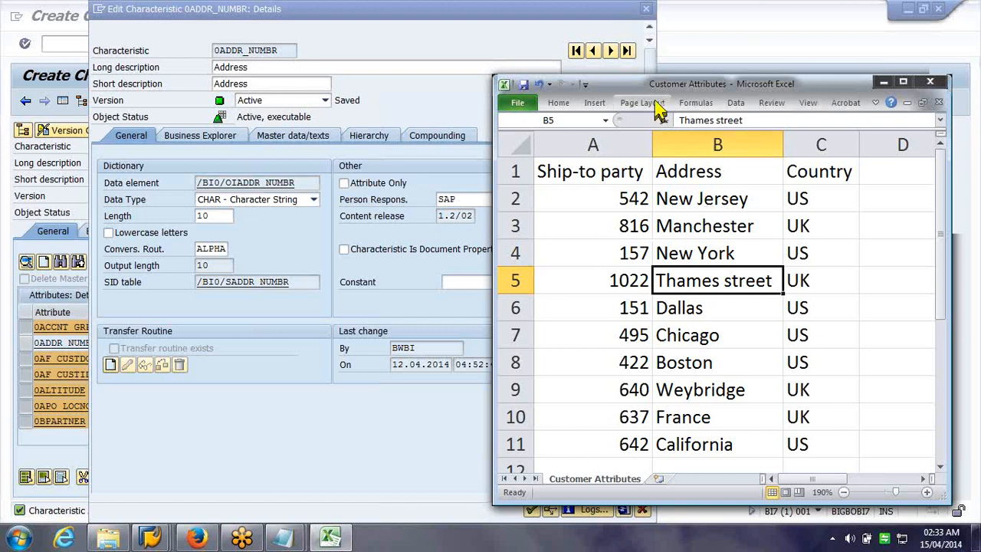
left_click(647, 10)
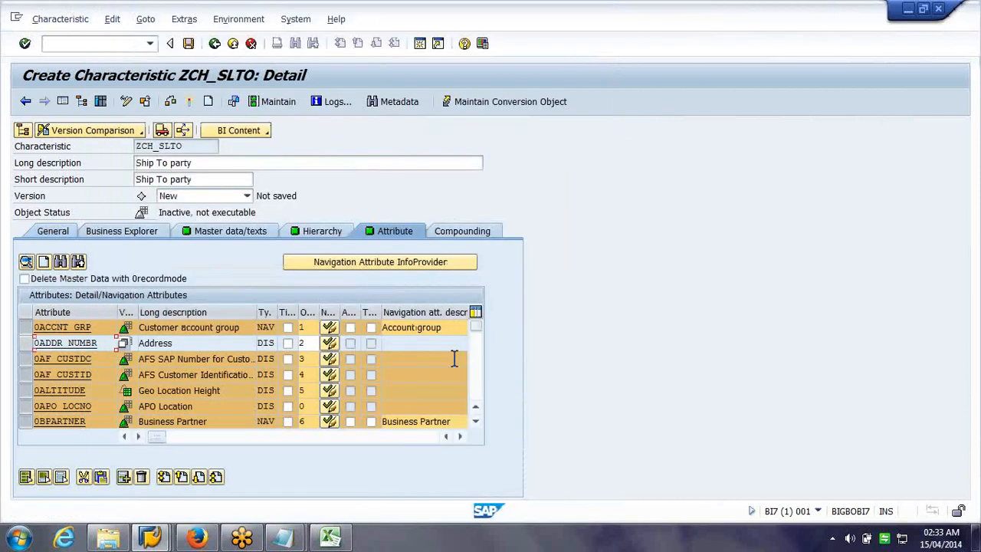
Close the 0ADDR_NUMBR details and view the general settings of 0COUNTRY
left_click(450, 373)
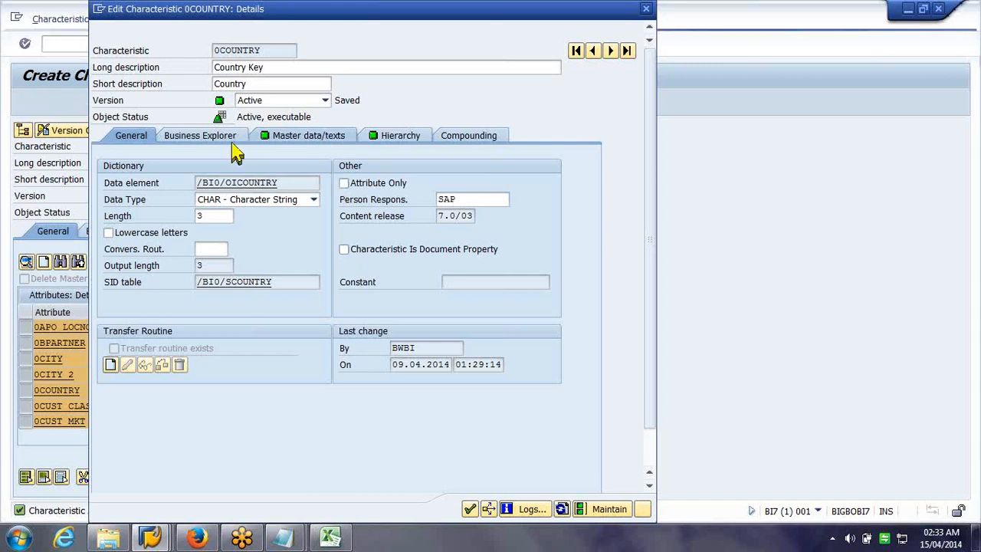
left_click(132, 140)
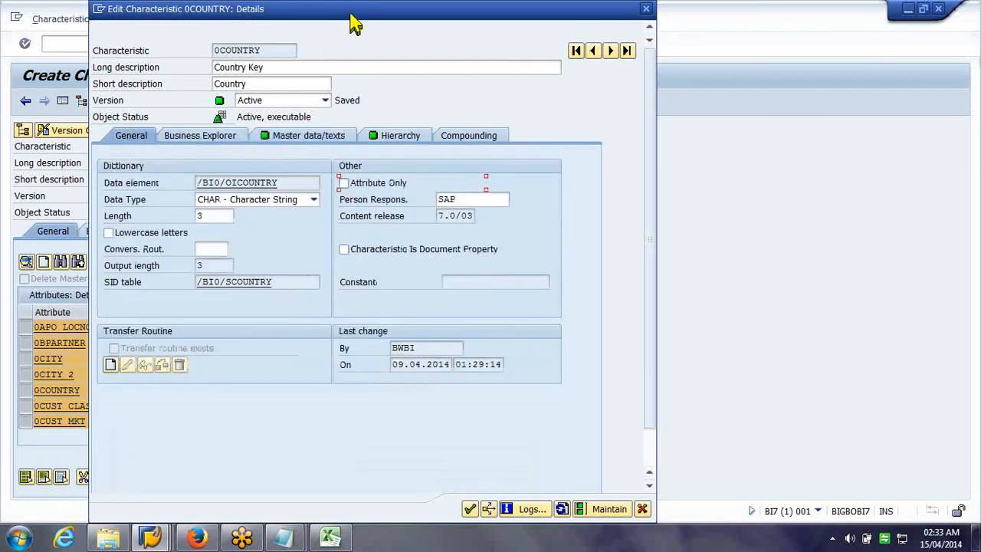
left_click_drag(350, 13, 369, 13)
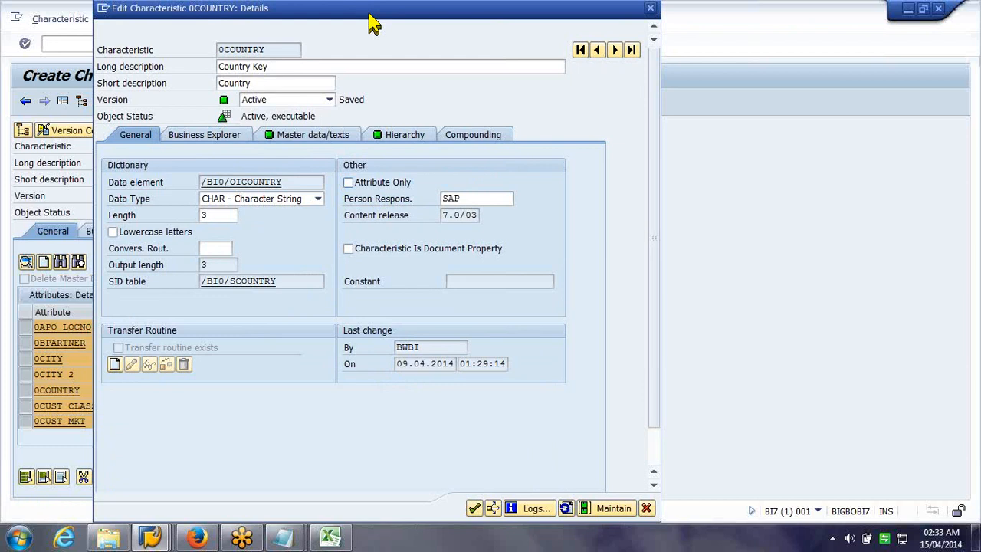
left_click_drag(373, 24, 663, 52)
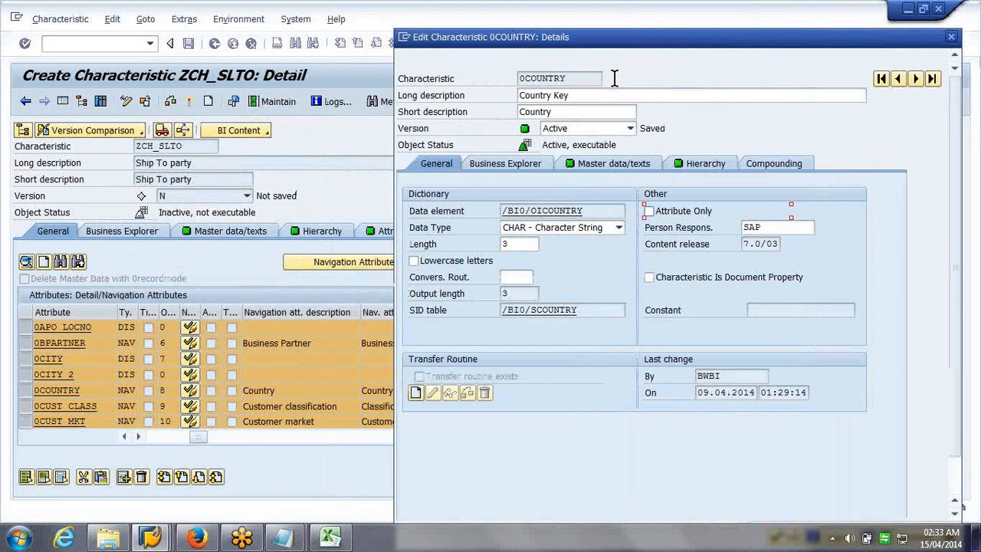
Compare 0COUNTRY's details with the Customer Attributes spreadsheet, then close them
left_click(337, 541)
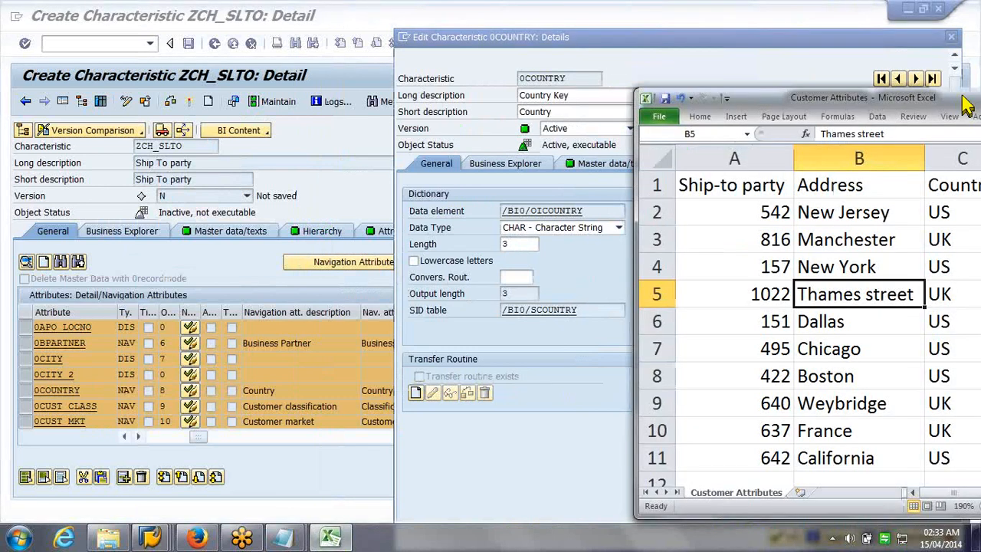
left_click_drag(966, 106, 927, 100)
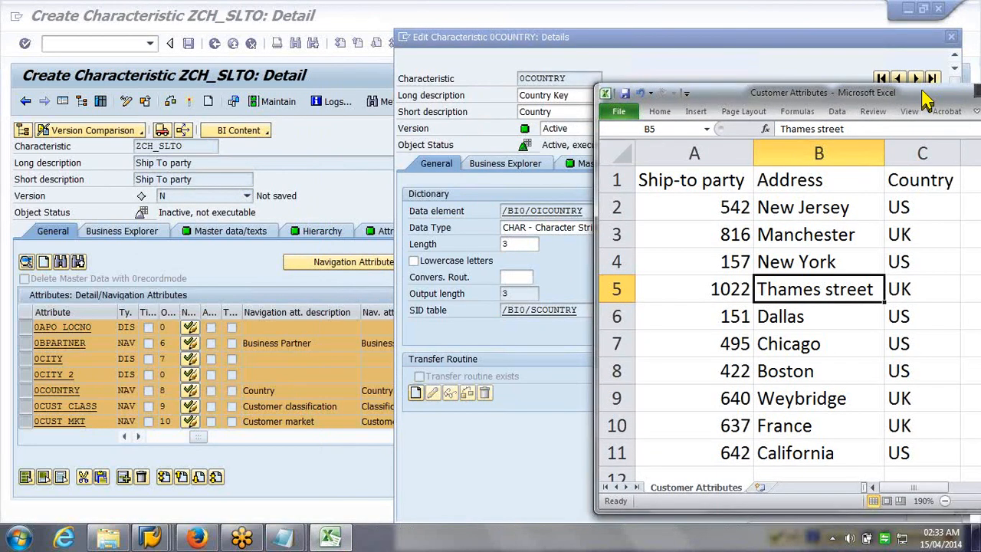
left_click_drag(923, 91, 787, 77)
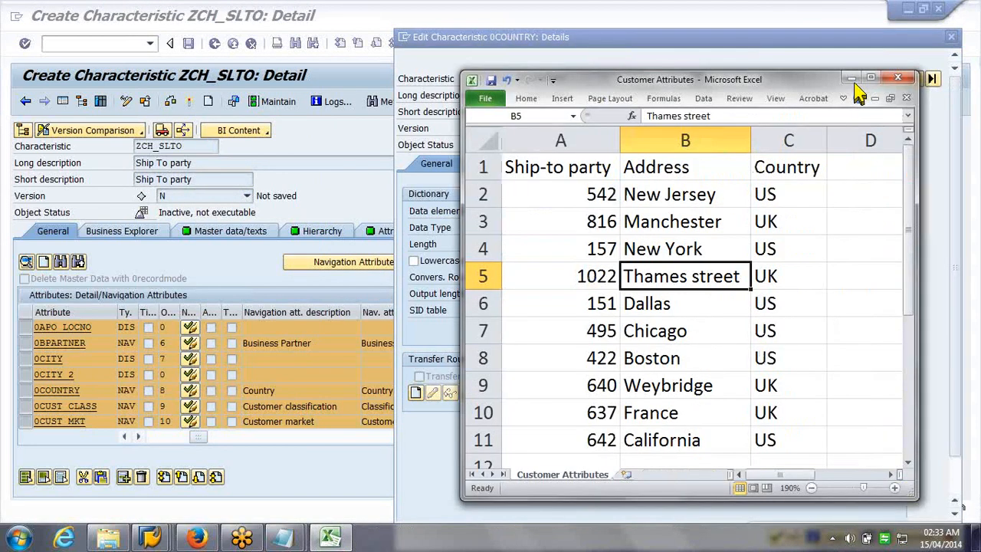
left_click(933, 37)
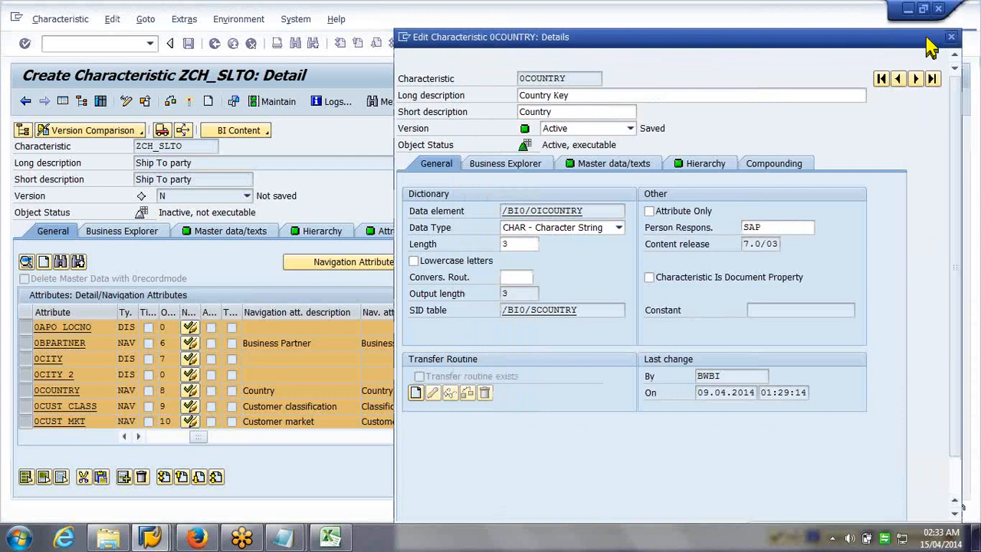
key("Escape")
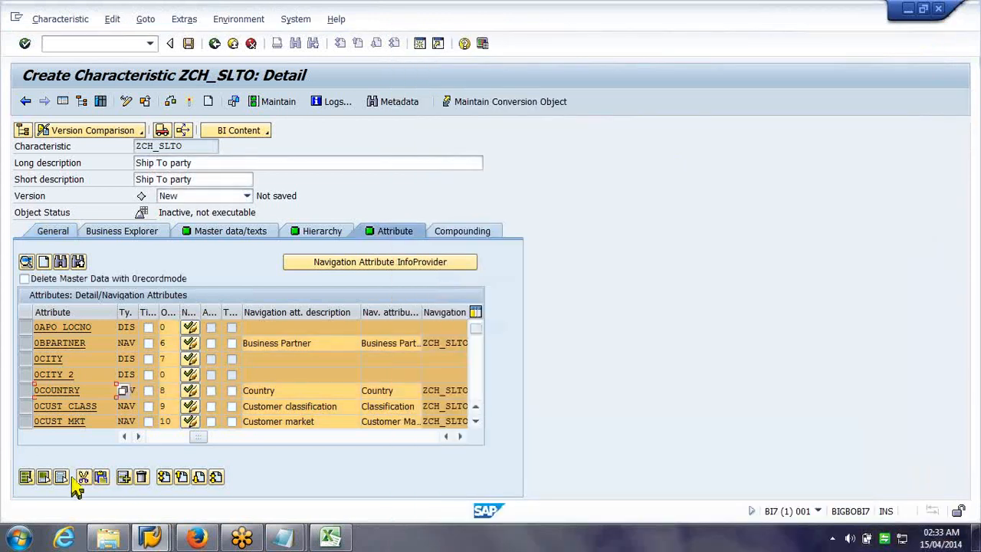
Delete all copied attributes from ZCH_SLTO except 0COUNTRY
left_click(25, 478)
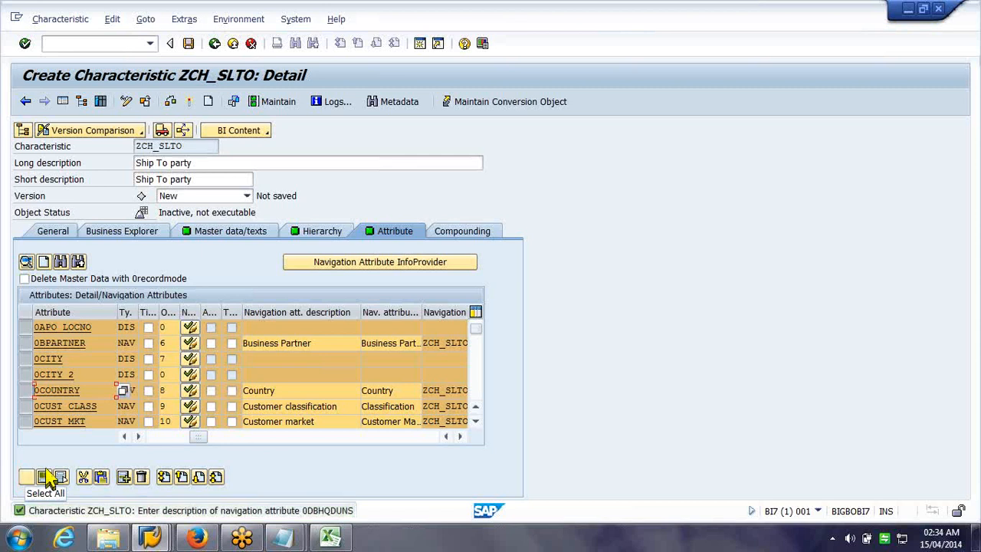
left_click(26, 391)
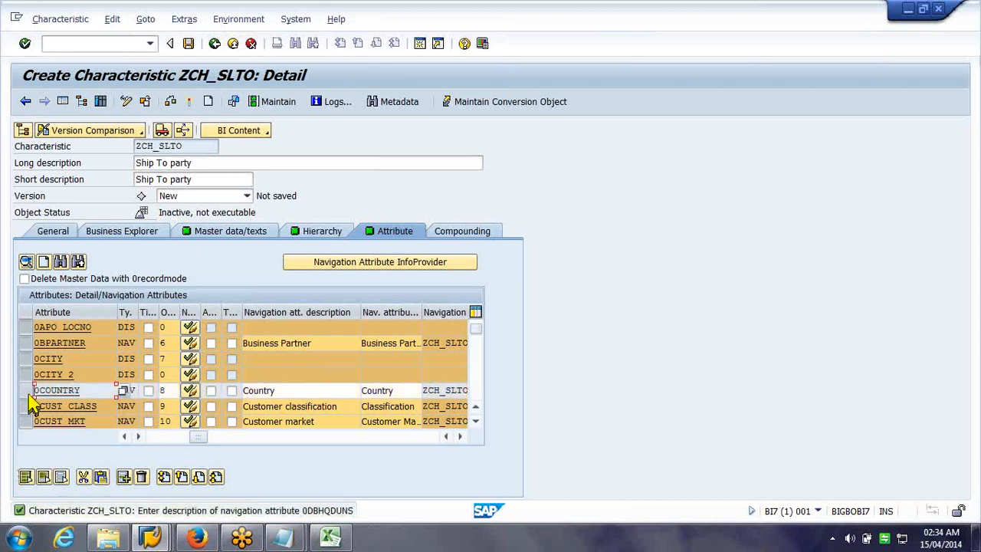
left_click(144, 481)
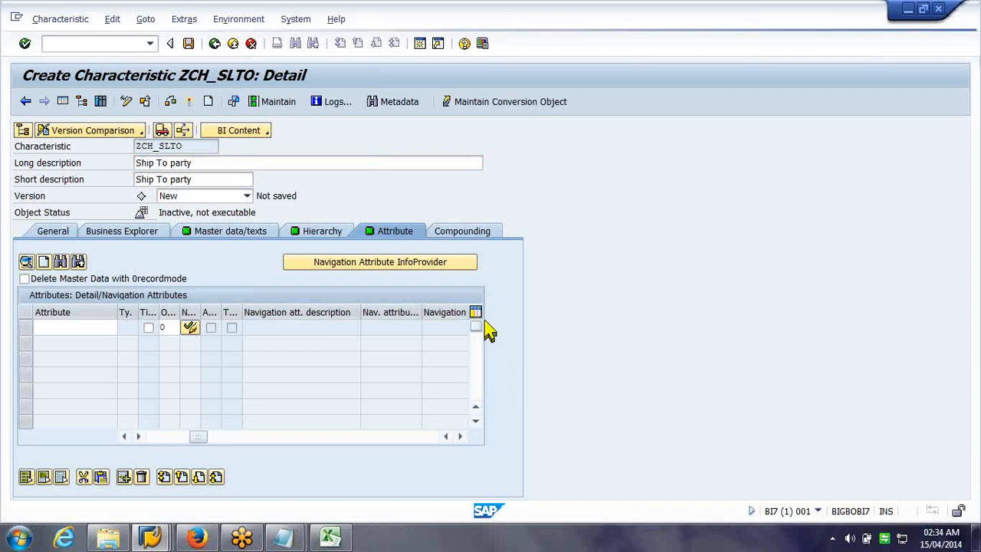
scroll(489, 330, "up", 1)
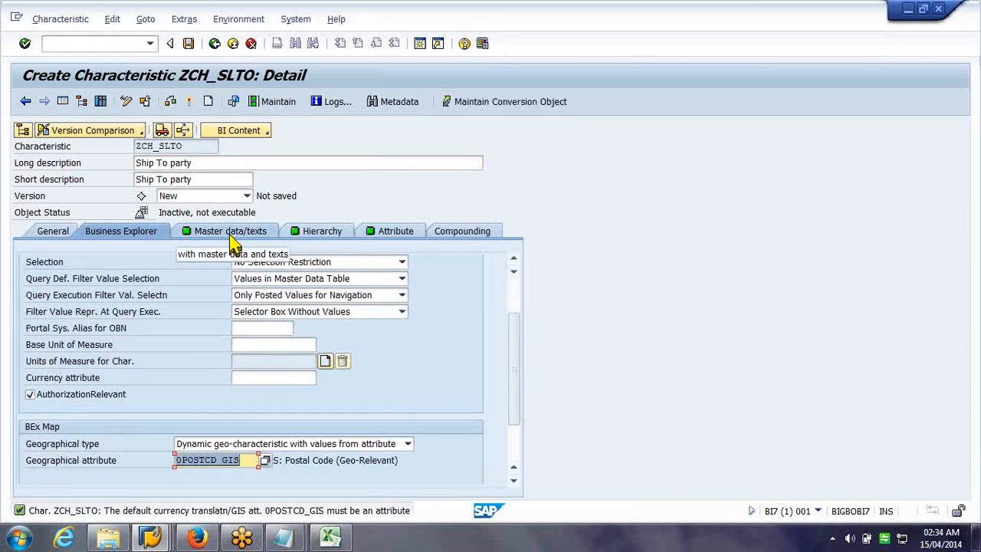
Clear the 0POSTCD_GIS geographical attribute in the Business Explorer settings
left_click(230, 235)
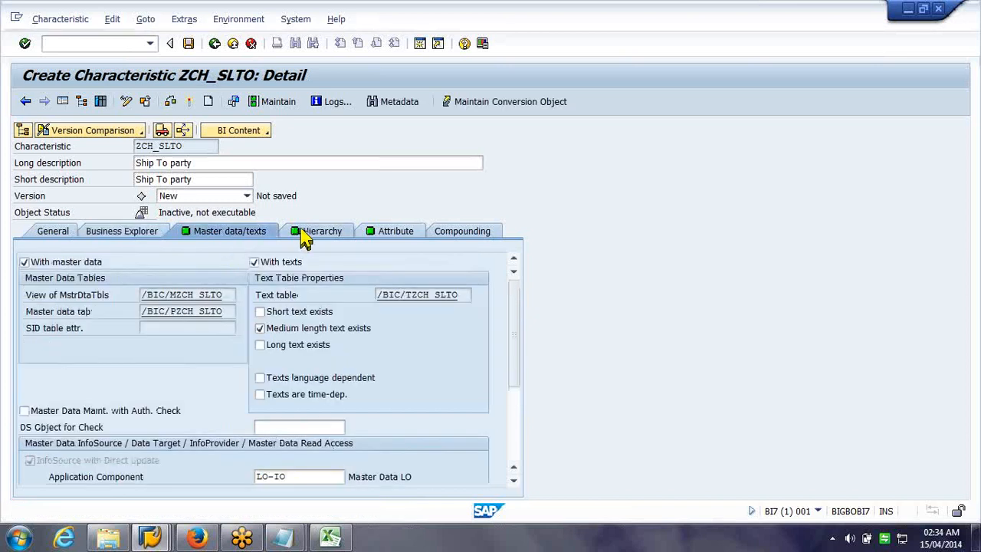
left_click(370, 238)
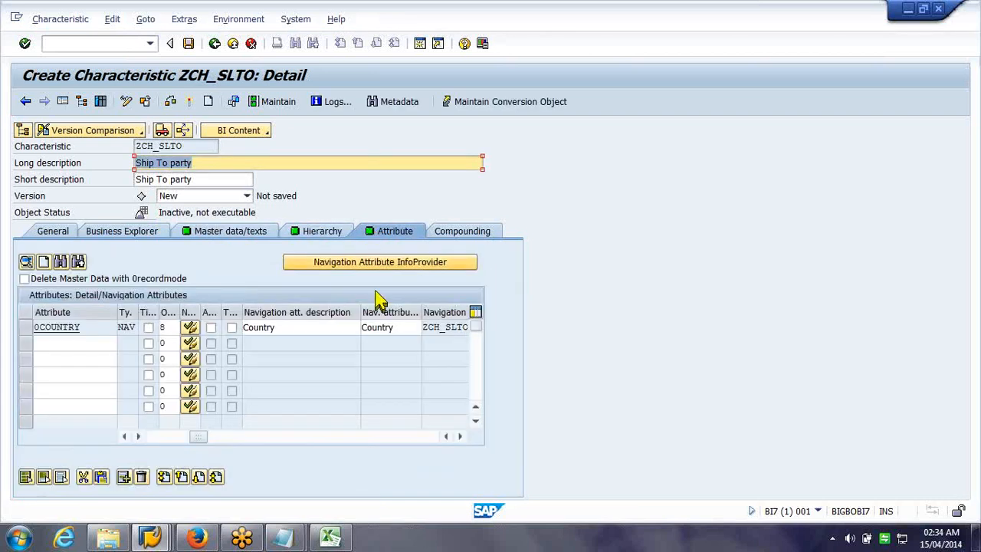
left_click(153, 234)
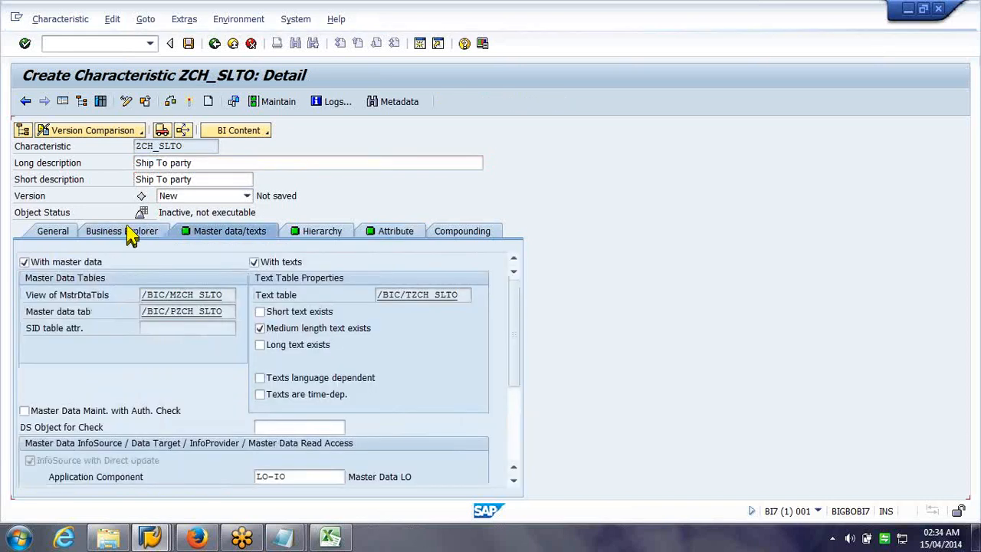
left_click(130, 236)
left_click(247, 460)
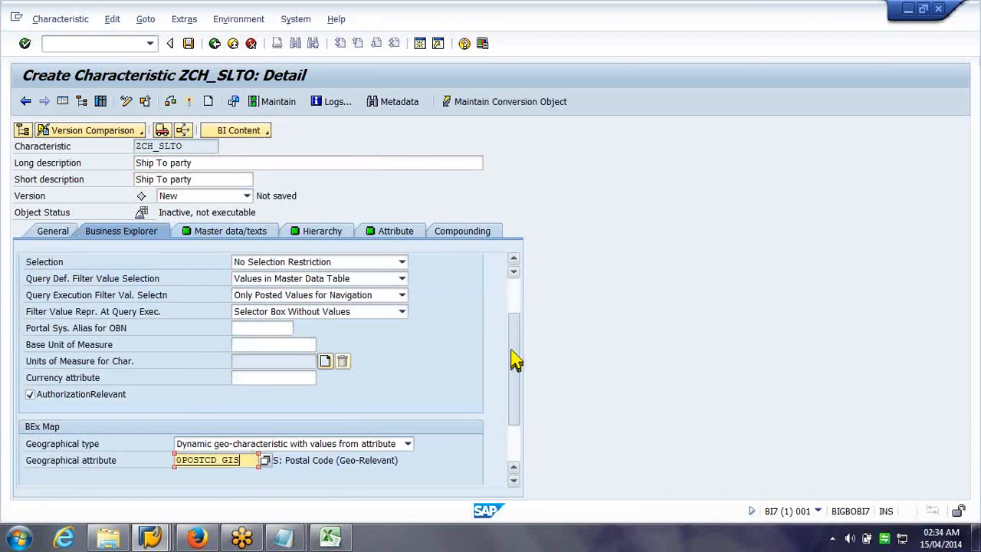
scroll(515, 360, "down", 1)
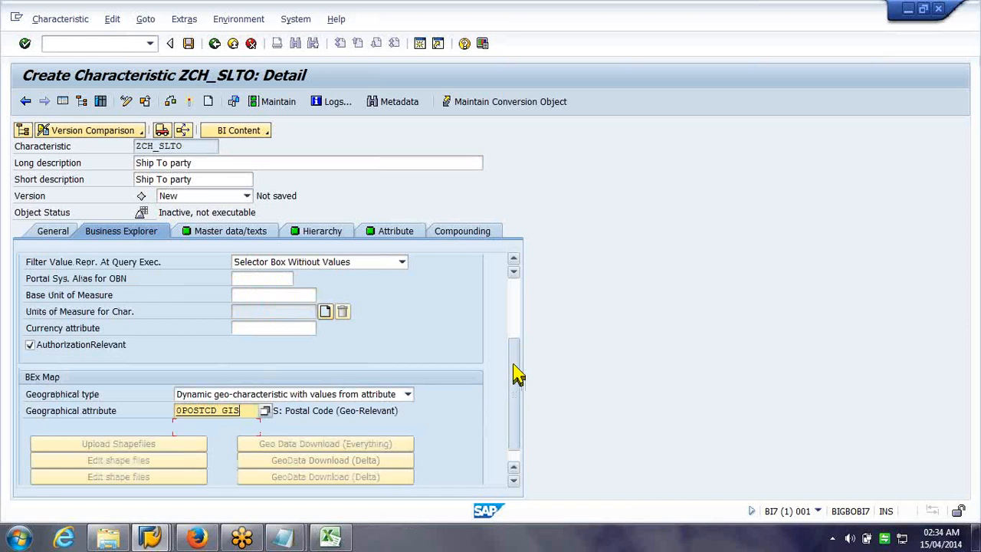
left_click_drag(518, 374, 490, 446)
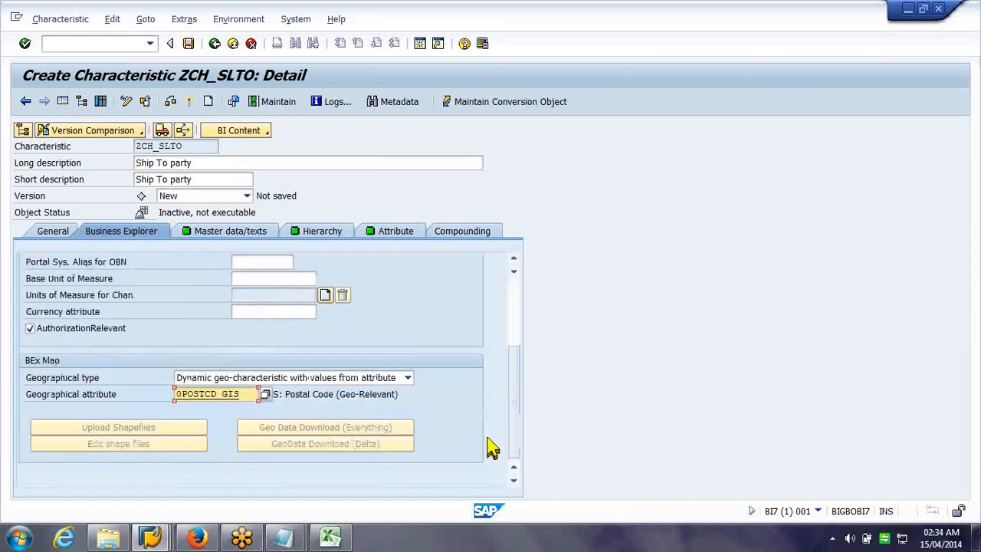
key("BackSpace")
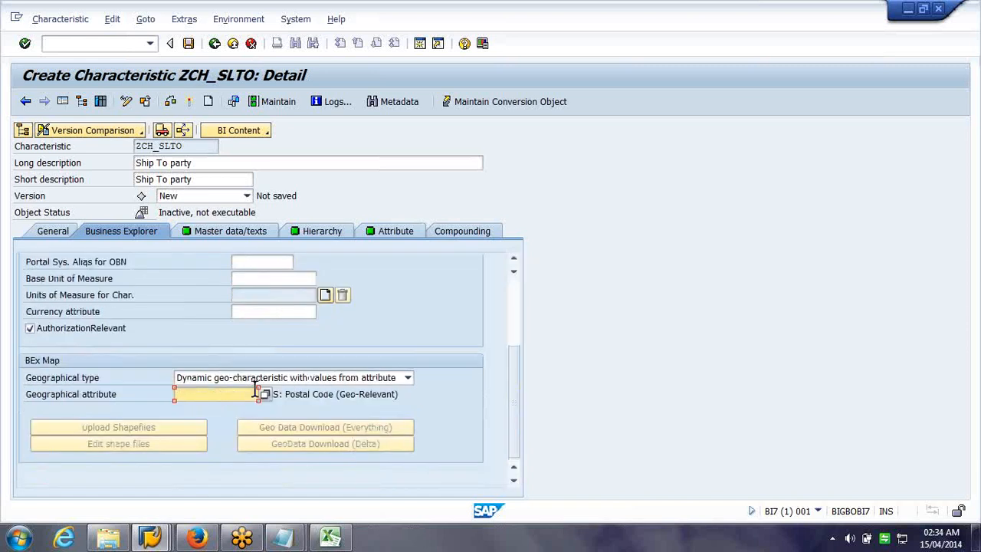
Make Ship To party not authorization-relevant with geographical type 'No geo-characteristic'
left_click(98, 331)
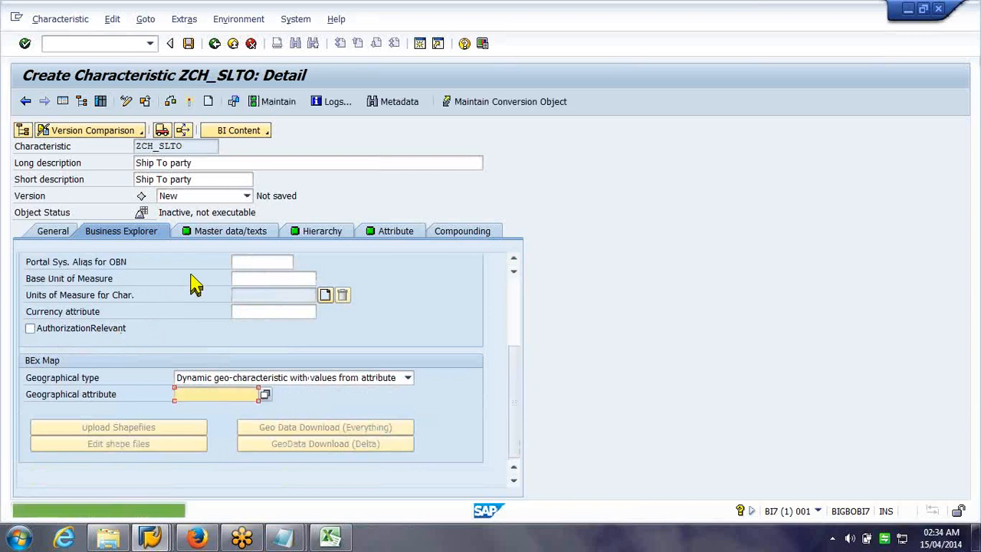
left_click(348, 377)
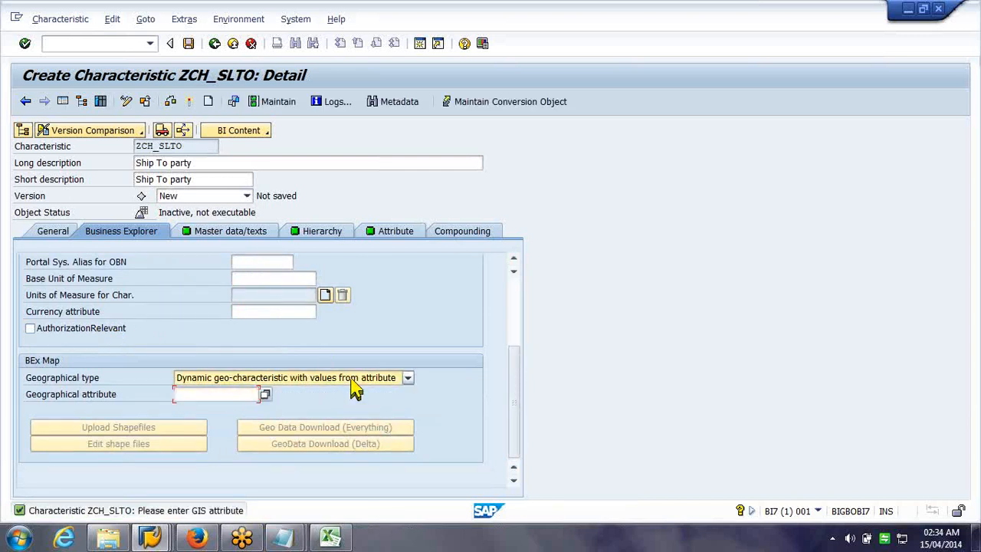
left_click(356, 394)
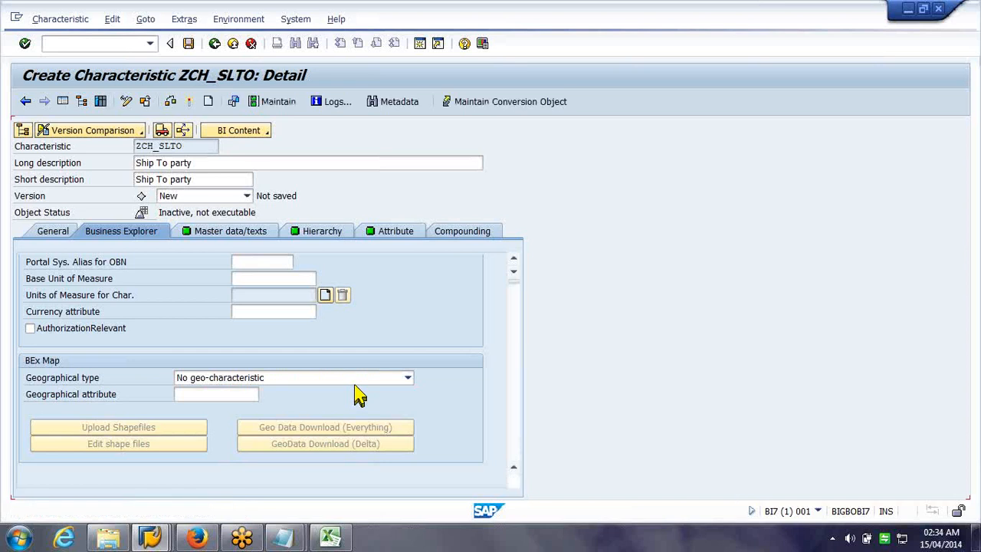
left_click(370, 233)
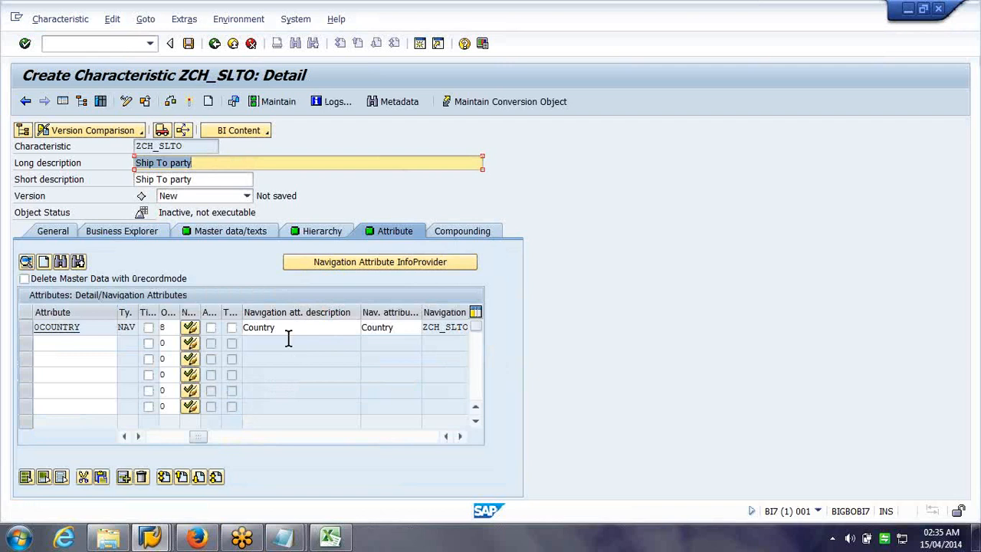
Inspect 0COUNTRY's master data/texts settings, then delete the 0COUNTRY attribute row
double_click(61, 329)
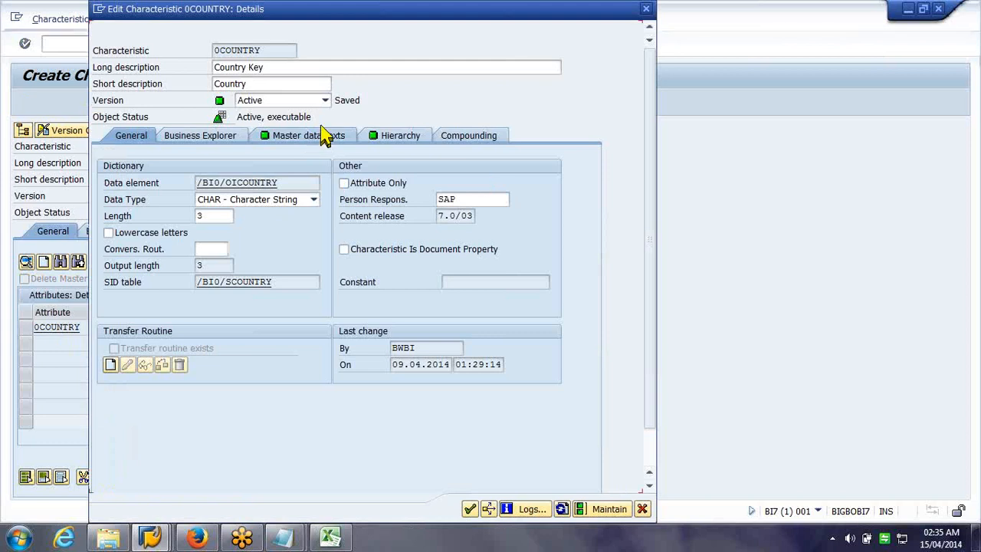
left_click(326, 136)
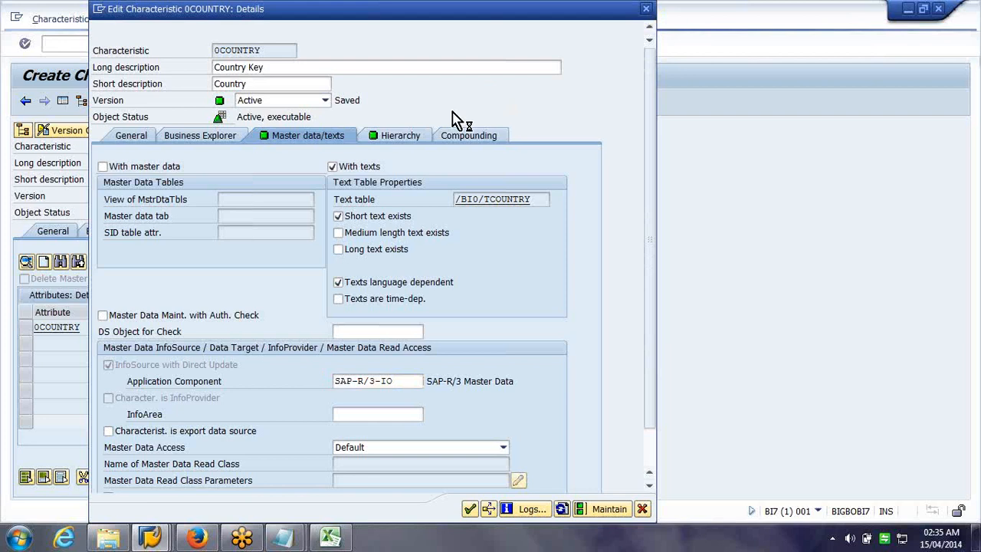
key("Escape")
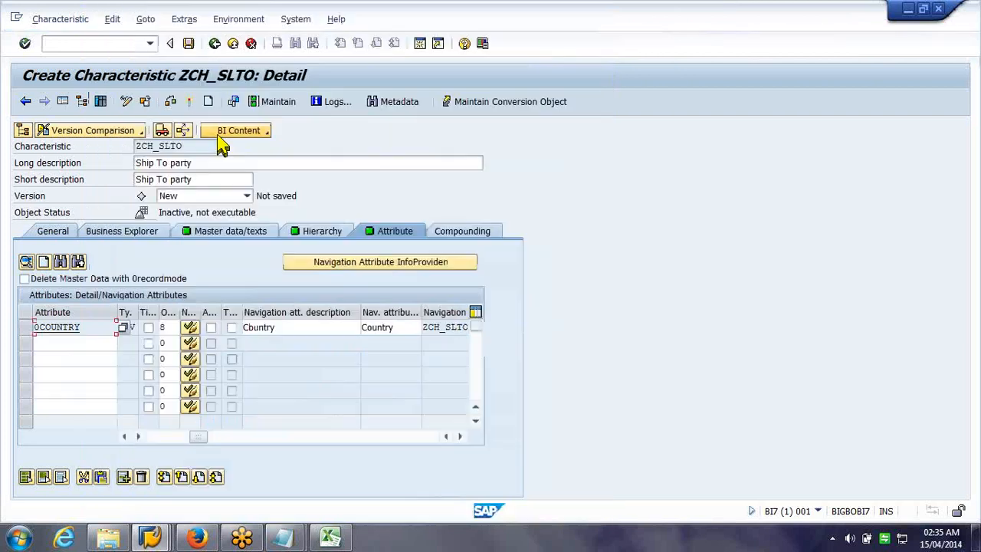
left_click(32, 327)
left_click(138, 479)
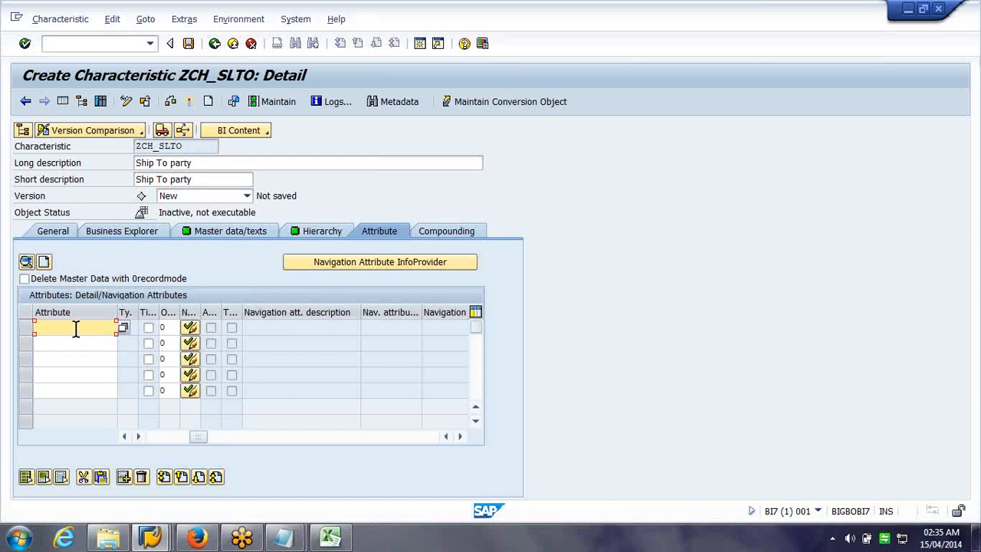
Create a new attribute named ZCH_ADDR on Ship To party
left_click(43, 263)
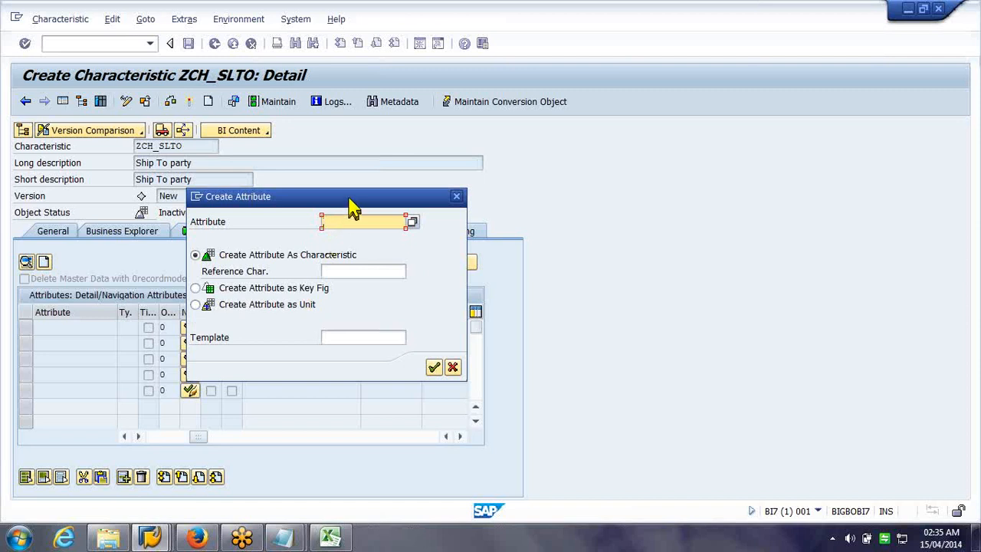
left_click_drag(411, 197, 698, 206)
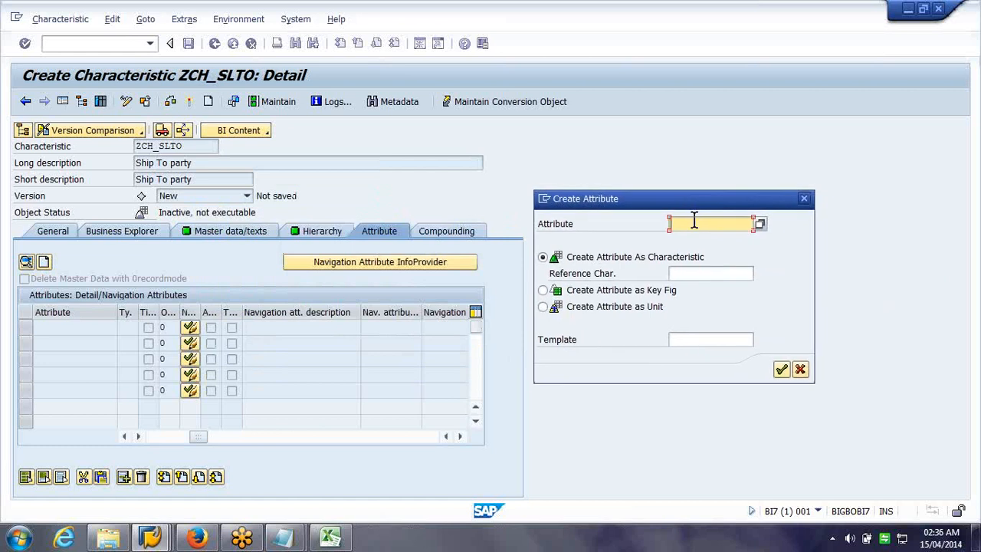
type("z")
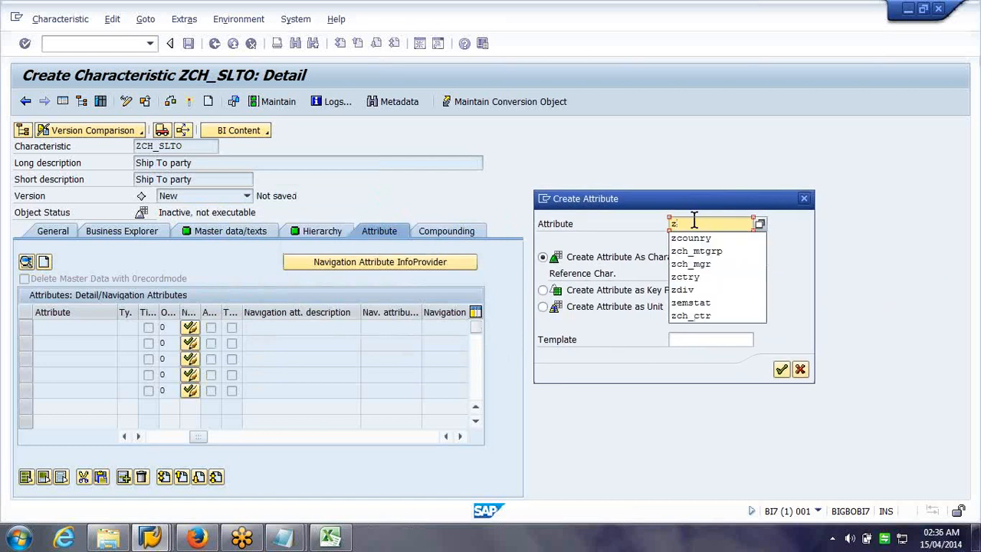
type("ch_addr")
key("Return")
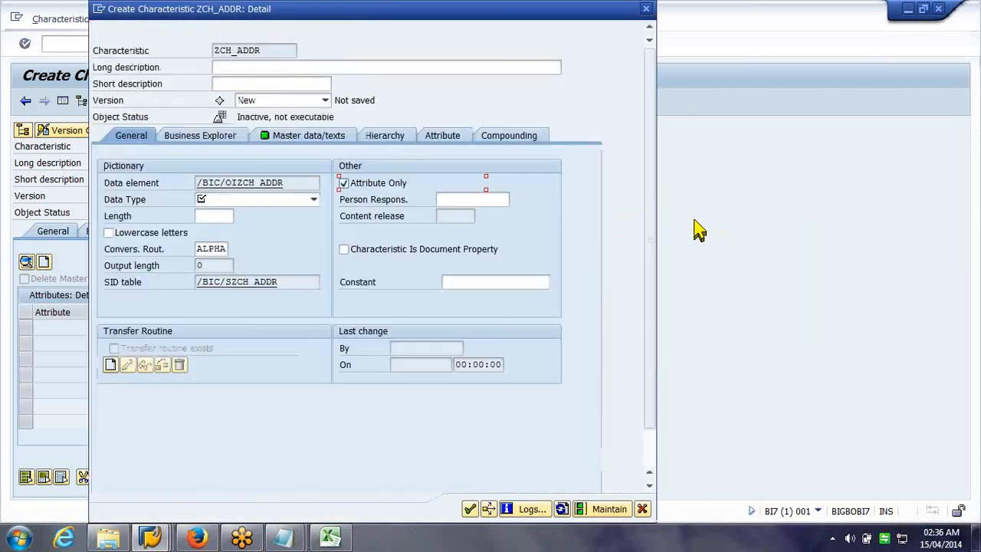
Give ZCH_ADDR description 'Address', CHAR type, length 20, not attribute-only, and add it
left_click(267, 67)
type("Address")
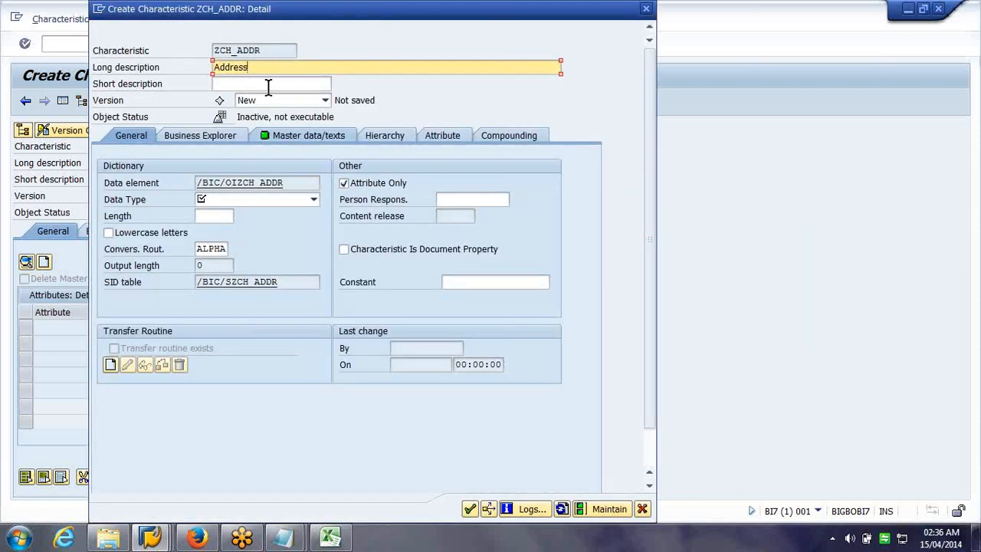
left_click(293, 203)
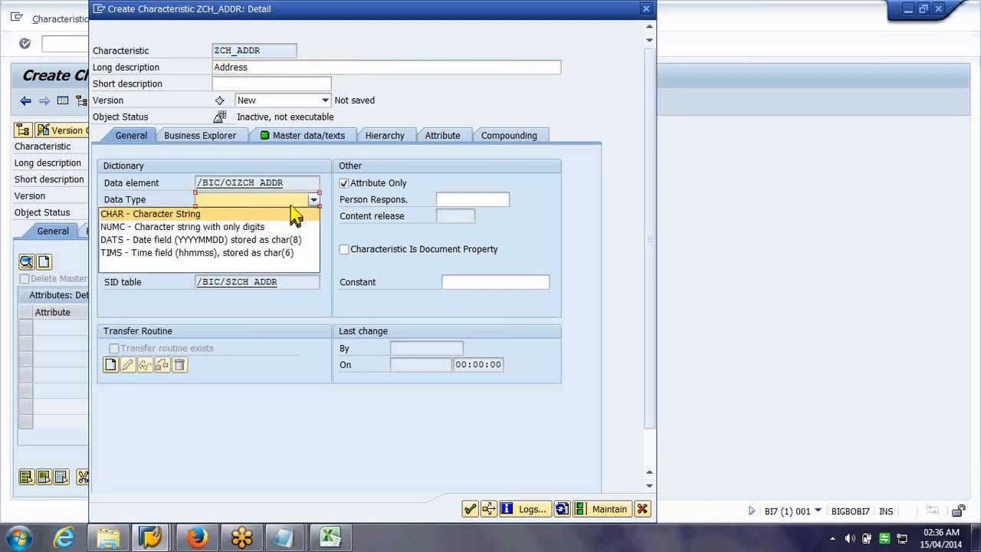
left_click(280, 217)
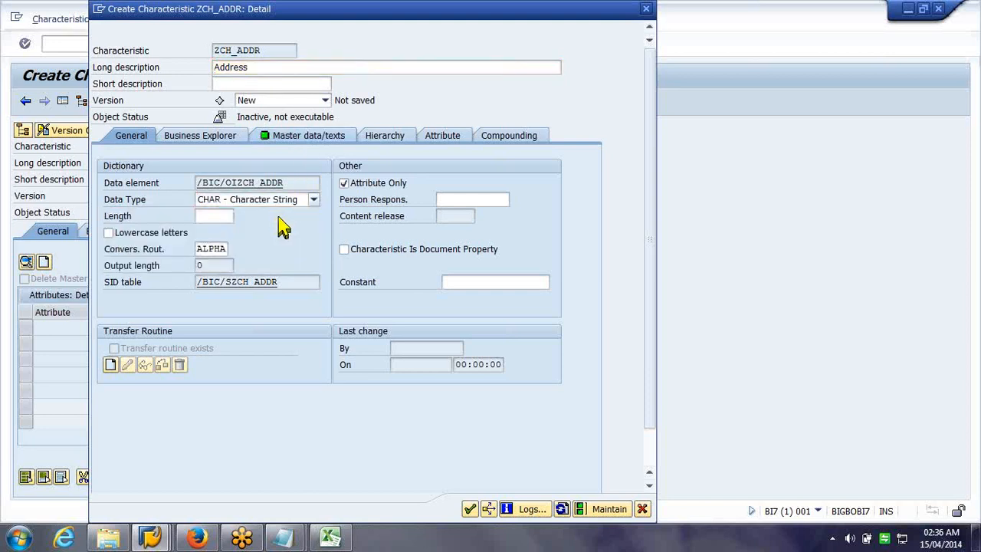
left_click(230, 216)
type("20")
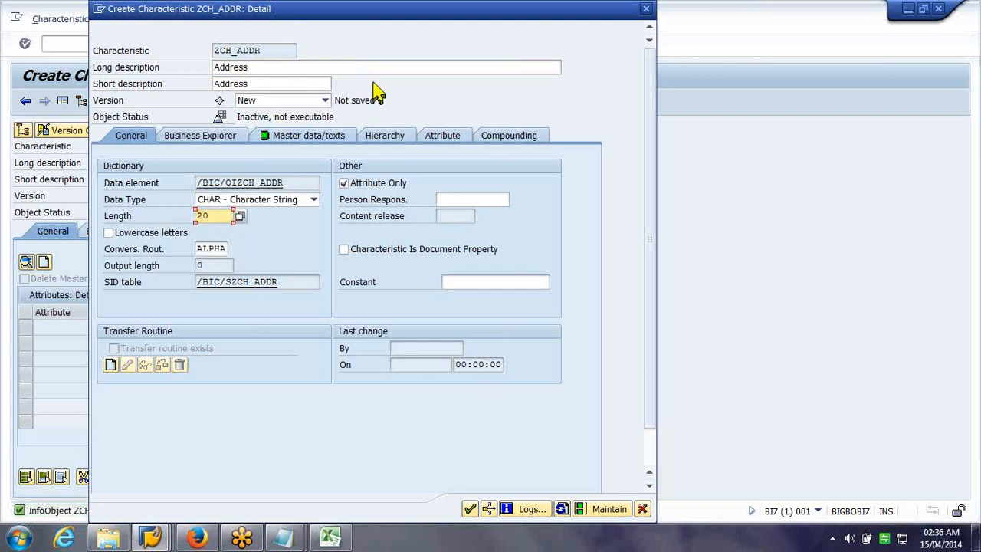
left_click(377, 185)
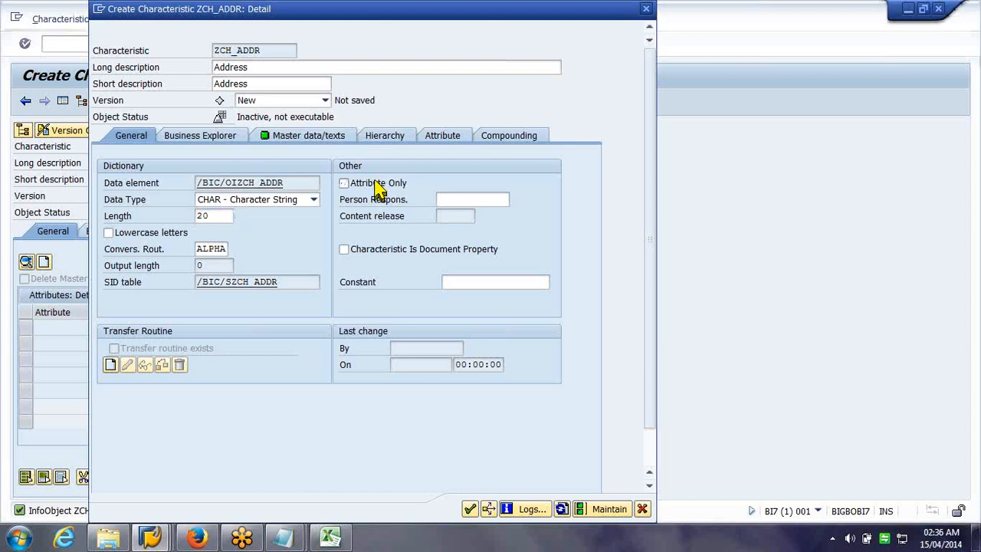
left_click(468, 508)
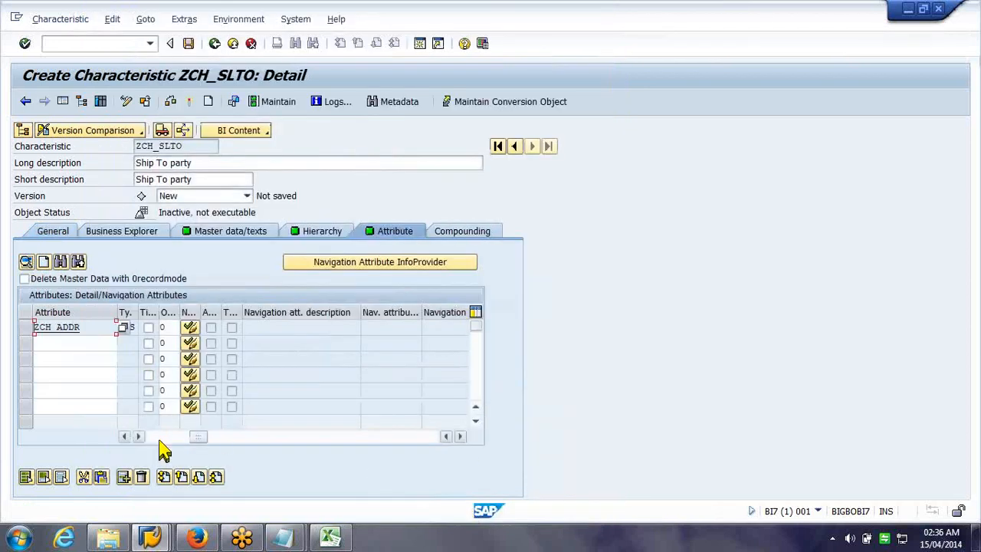
Add ZCH_CTRY (Country) as the second attribute of ZCH_SLTO, next to ZCH_ADDR
left_click(59, 344)
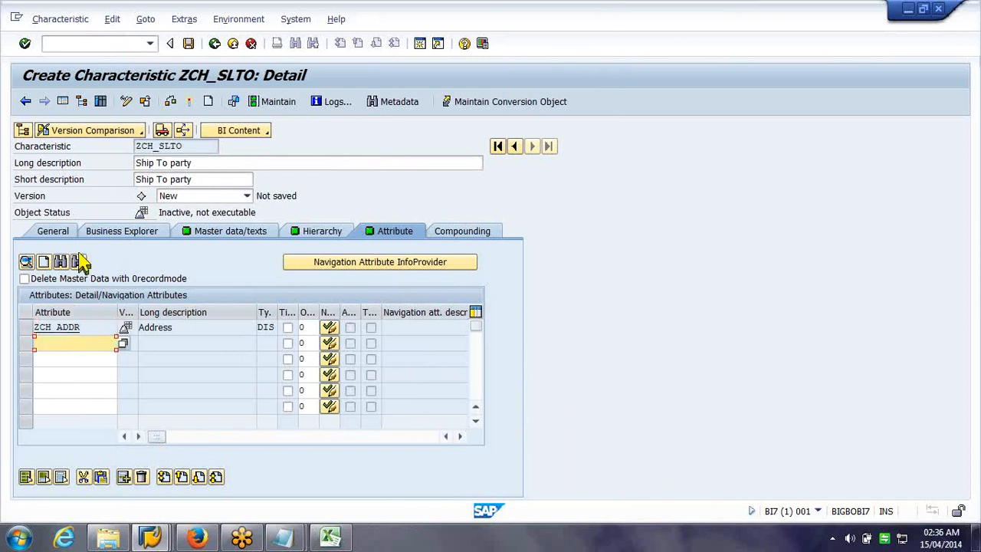
left_click(43, 263)
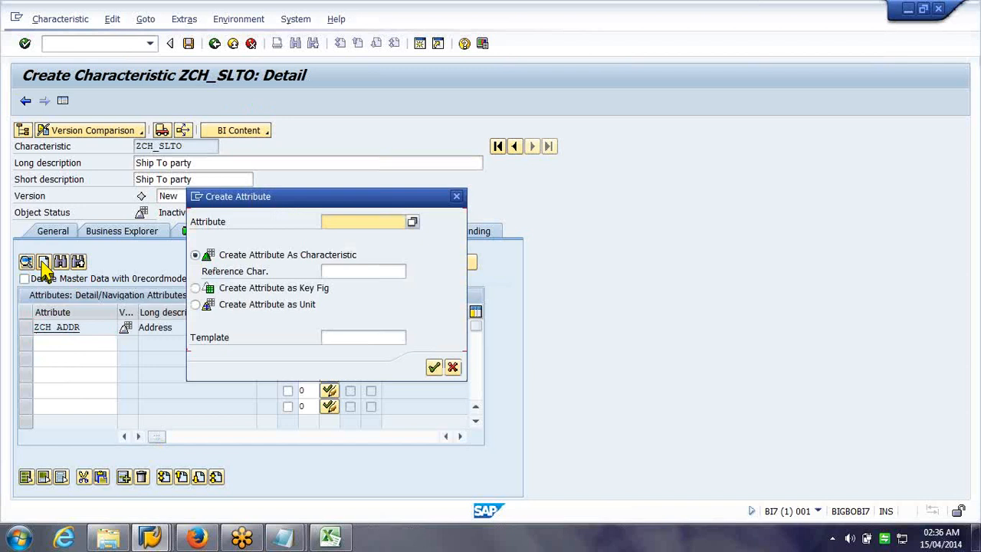
type("zch_ctry")
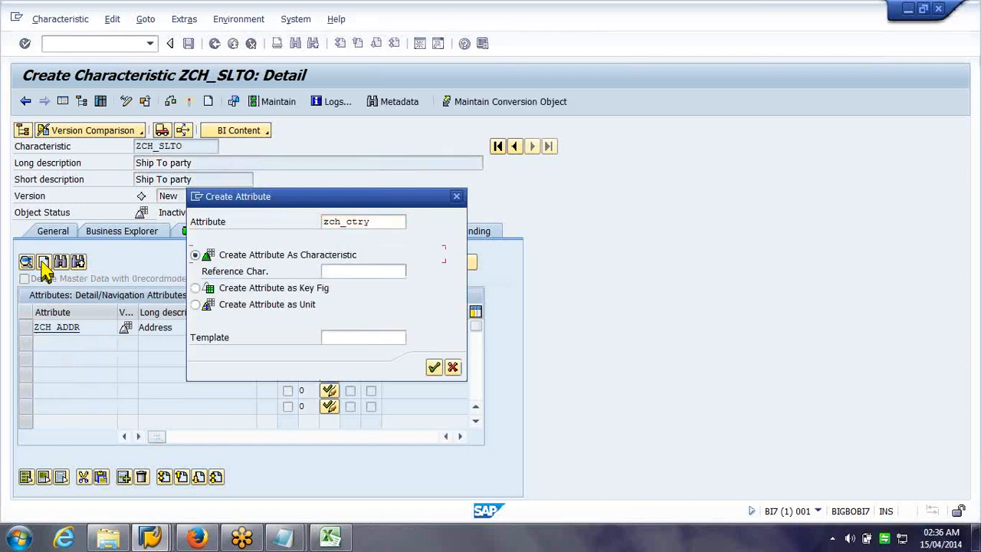
key("Return")
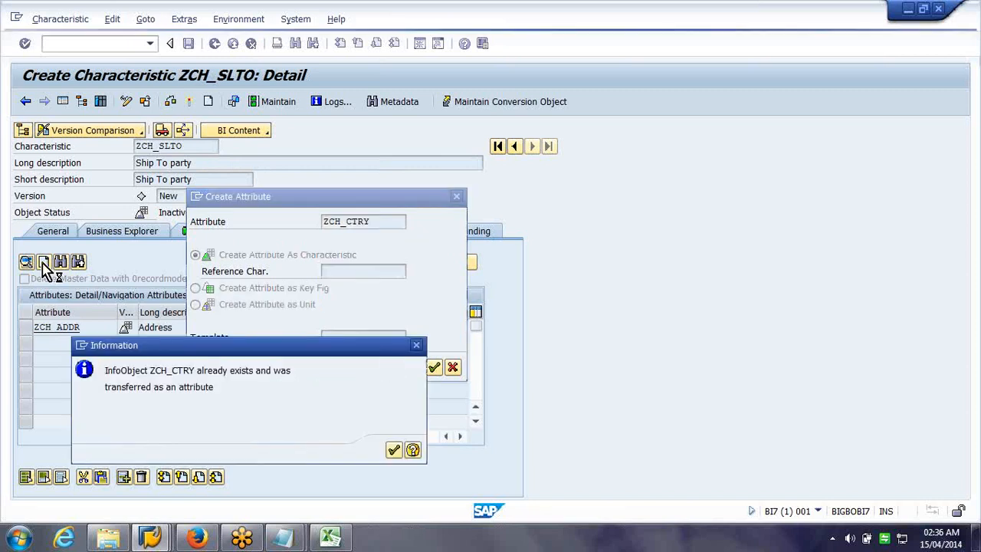
key("Return")
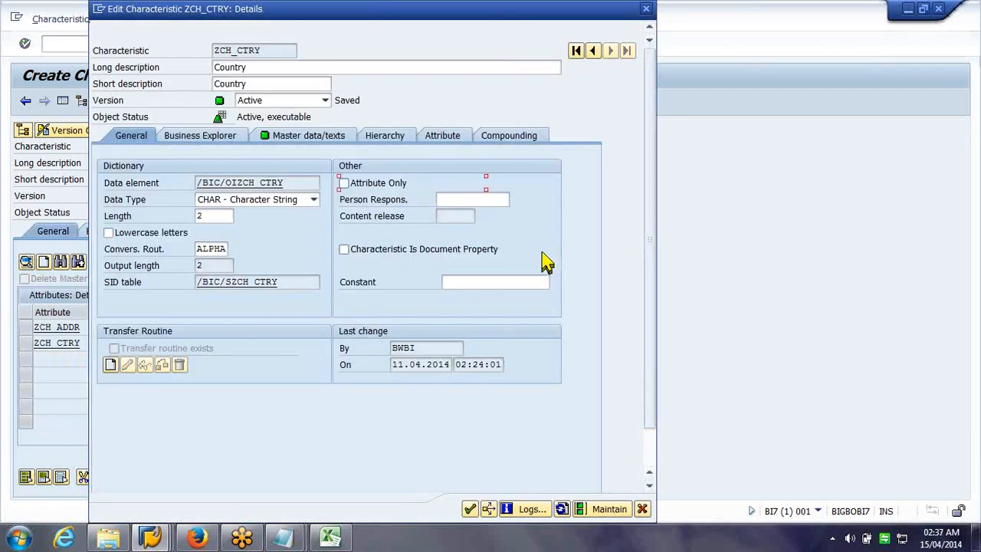
Close the ZCH_CTRY details and activate the Ship To party characteristic
left_click(328, 538)
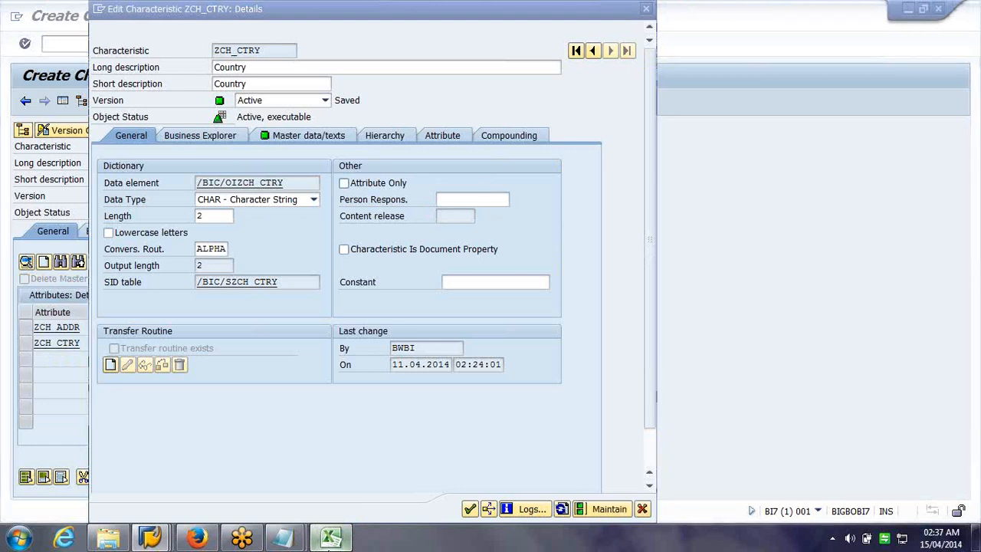
left_click(329, 541)
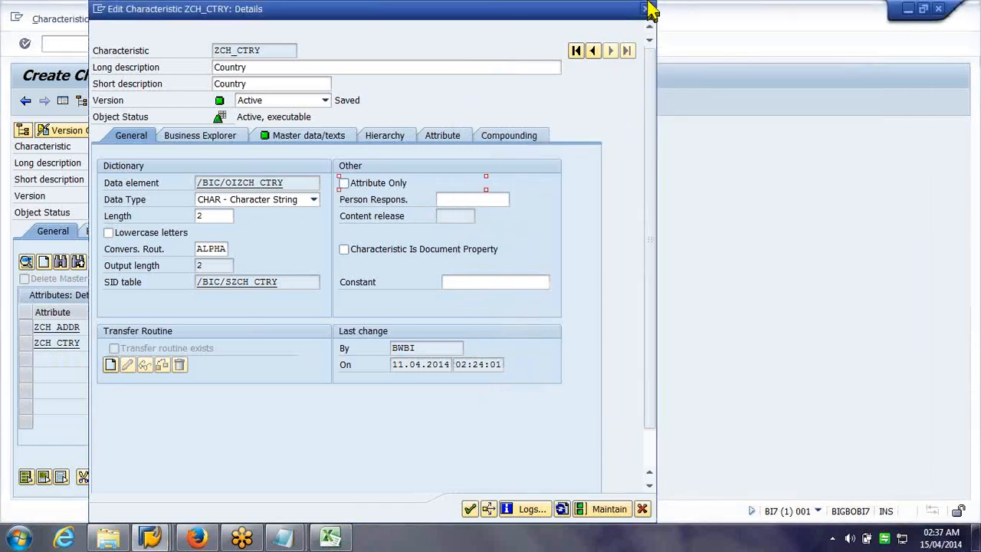
left_click(646, 10)
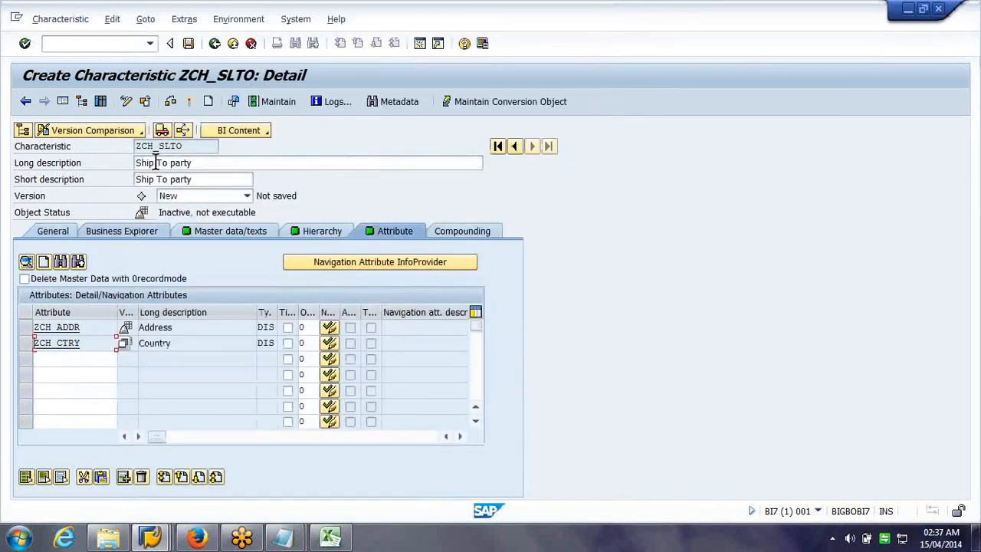
left_click(188, 101)
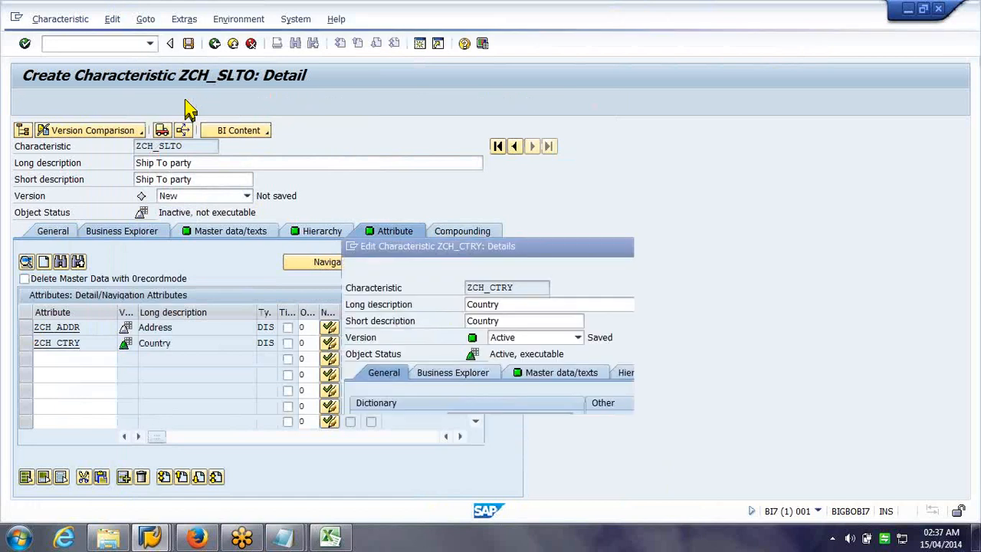
Drag the Activation of dependent InfoObjects prompt off the attribute table
left_click_drag(452, 245, 625, 223)
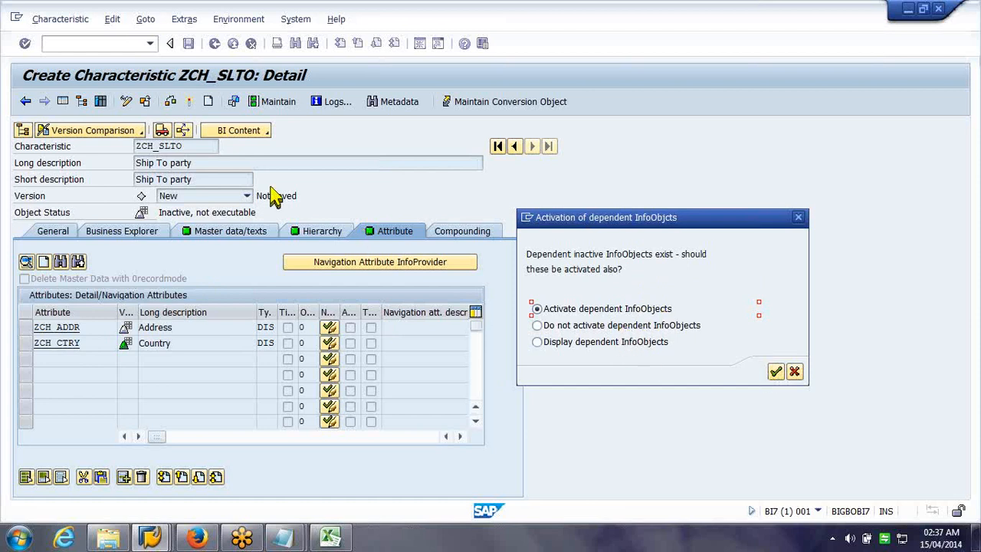
Activate Ship To party with its dependent InfoObjects, toggling Country's navigation attribute on and back off
left_click(775, 373)
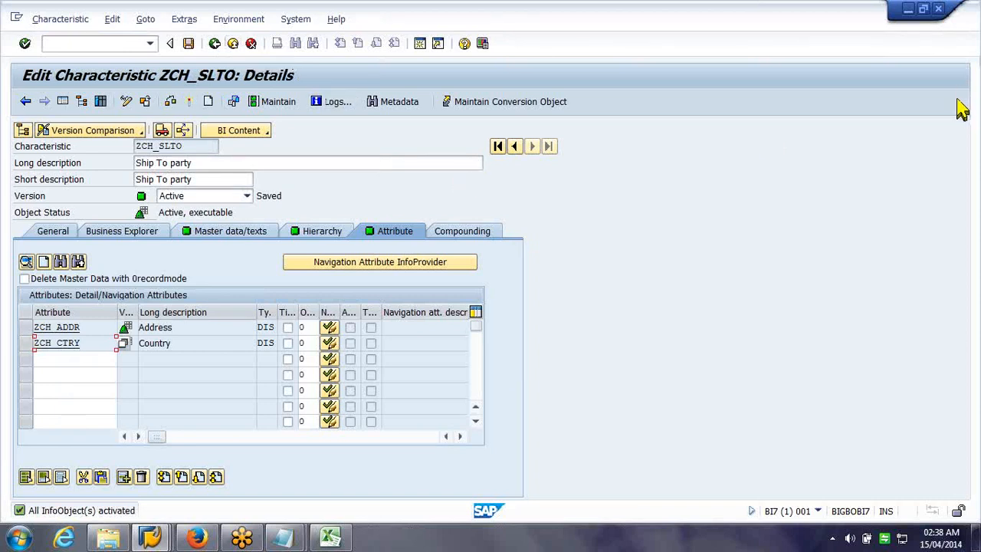
left_click(979, 127)
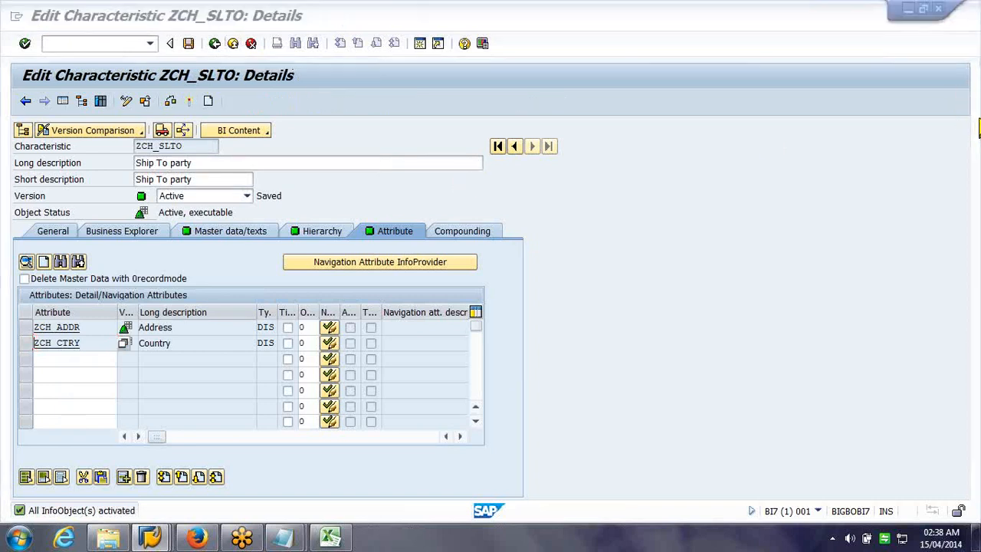
left_click(330, 348)
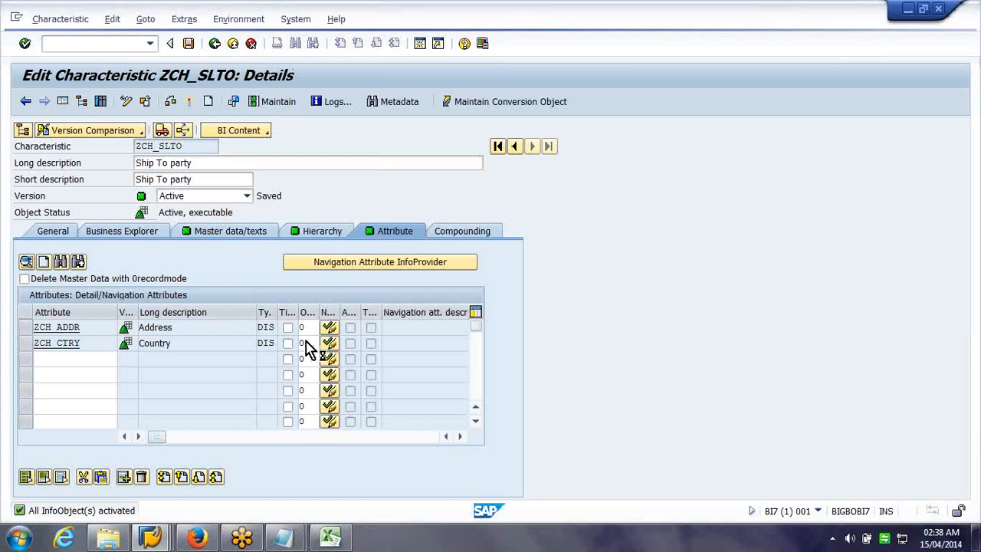
left_click(330, 344)
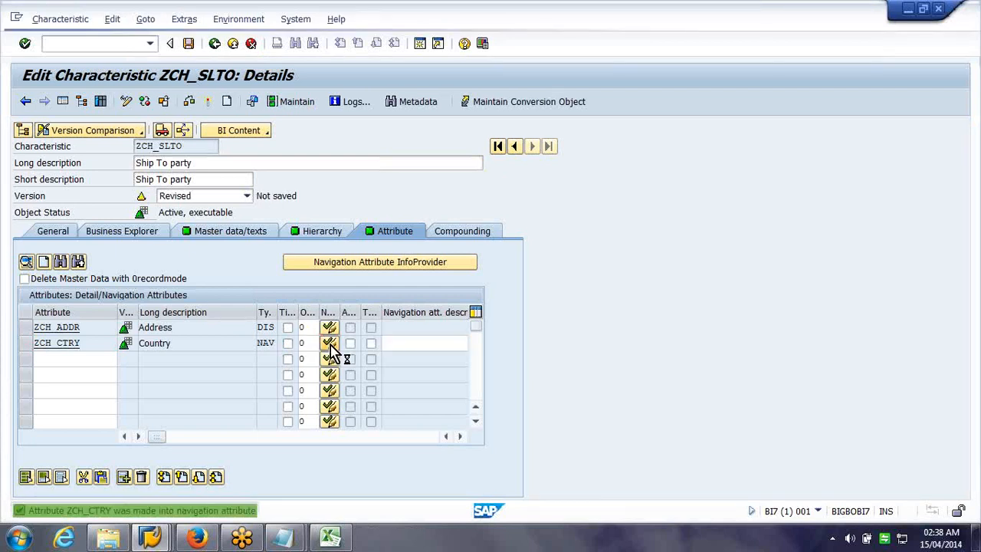
left_click(330, 344)
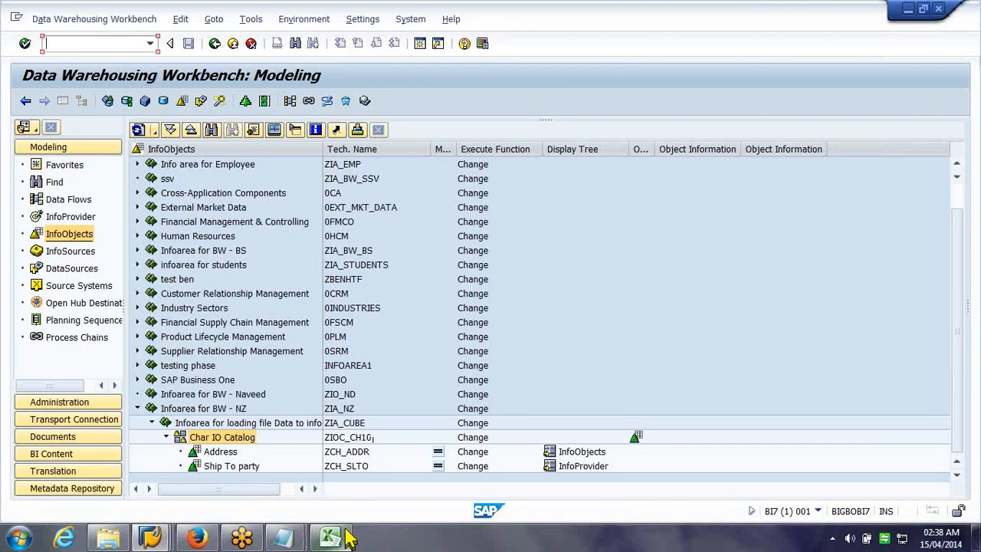
Review Ship To party's master data/texts settings in change mode, then minimise SAP to show Customer Texts
mouse_move(347, 539)
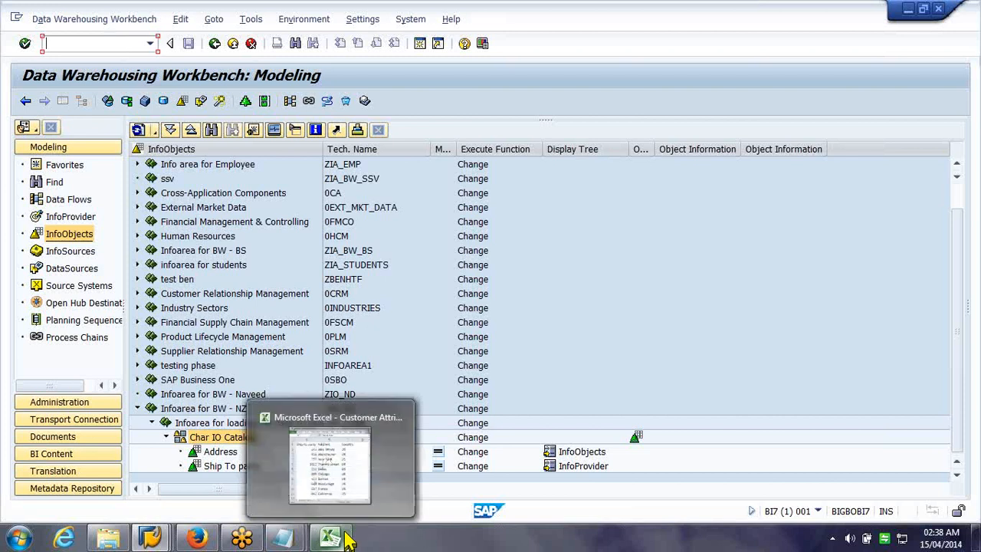
double_click(228, 468)
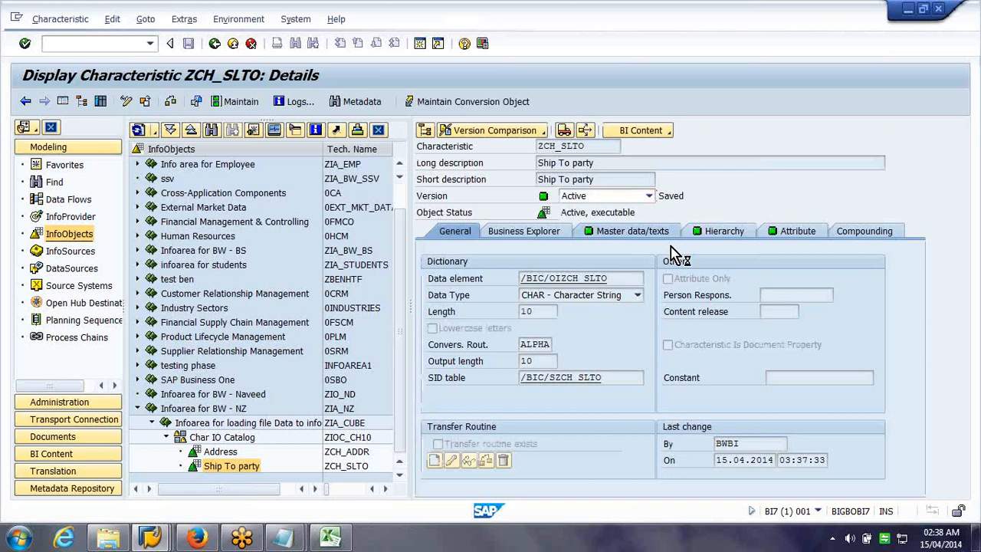
key("super+d")
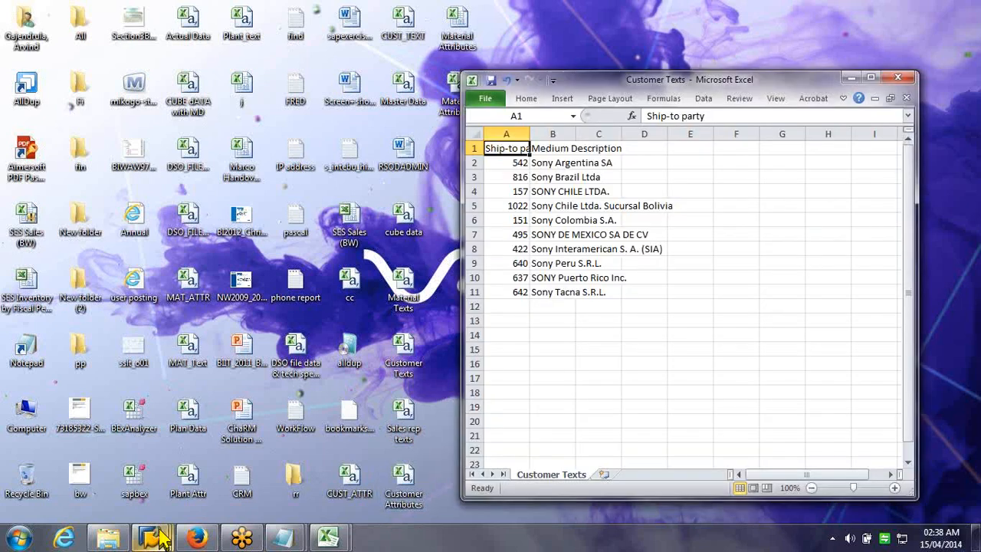
left_click(159, 531)
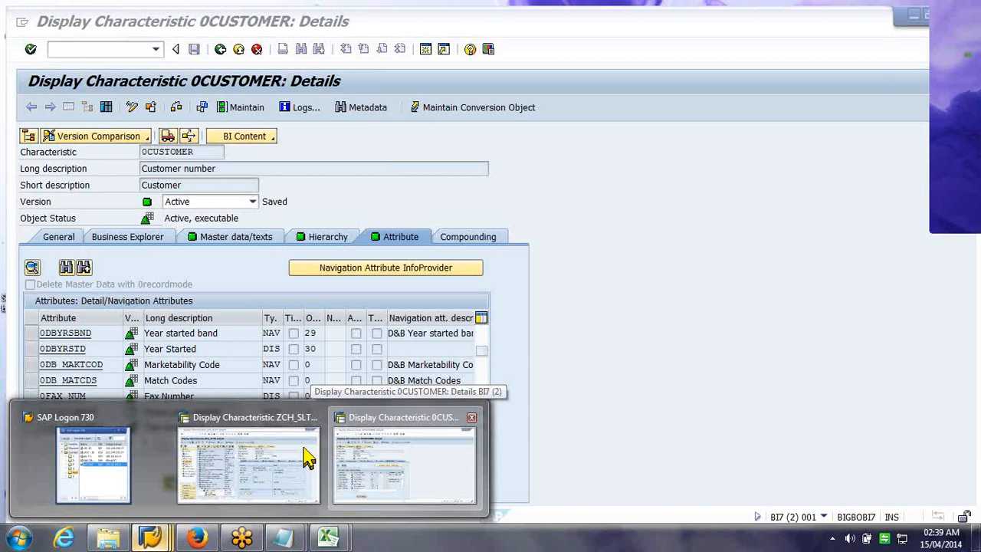
left_click(306, 457)
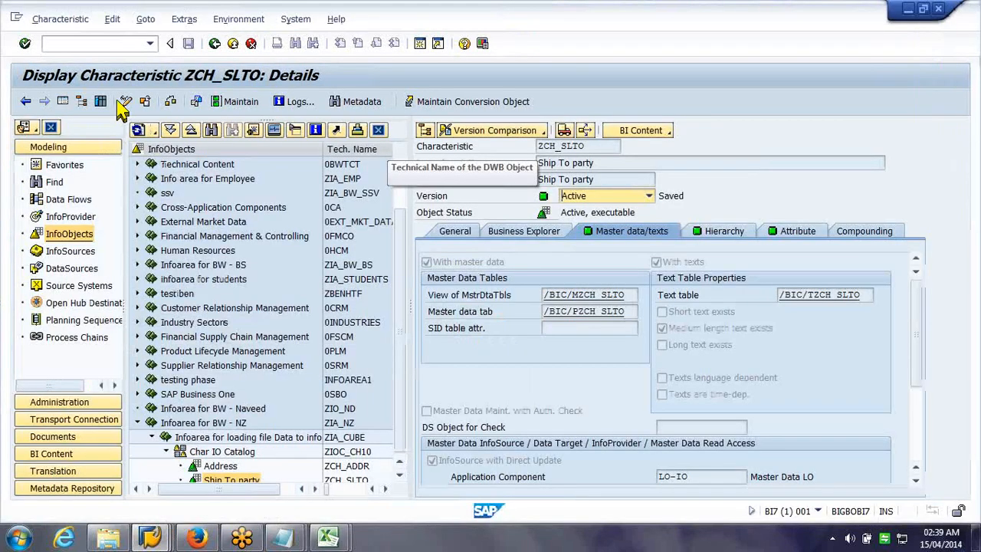
left_click(125, 102)
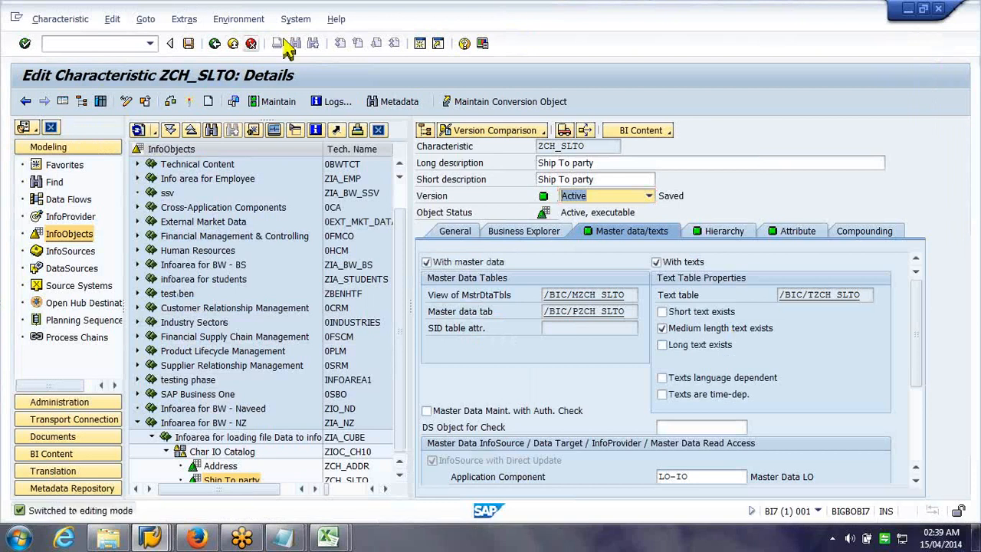
left_click(269, 107)
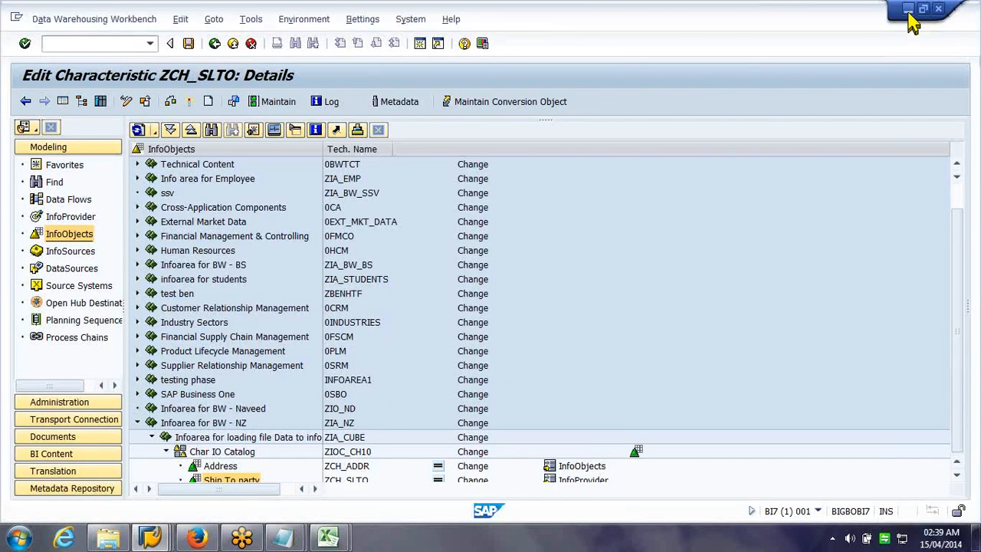
left_click(908, 10)
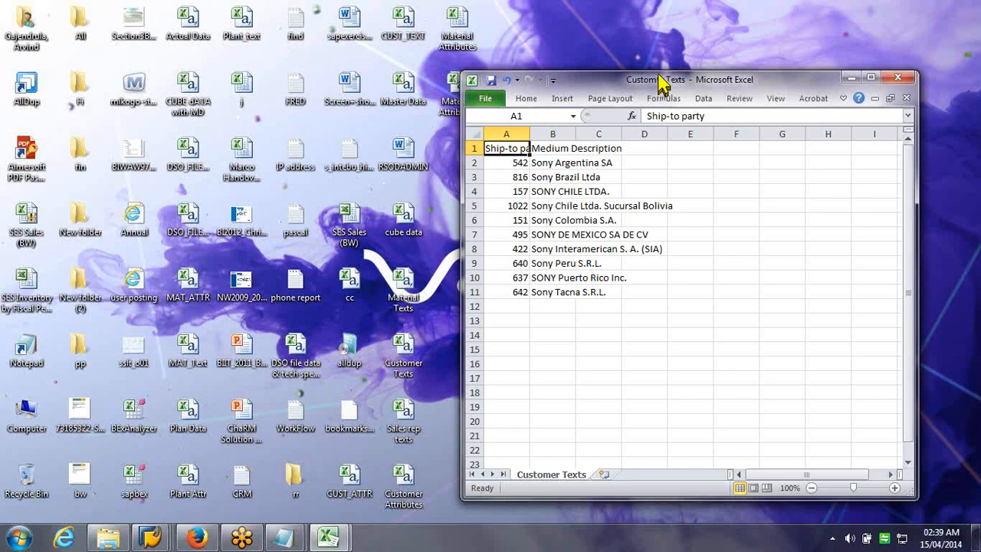
Open the Material Attributes workbook beside Customer Texts and widen its column A
left_click_drag(659, 80, 766, 96)
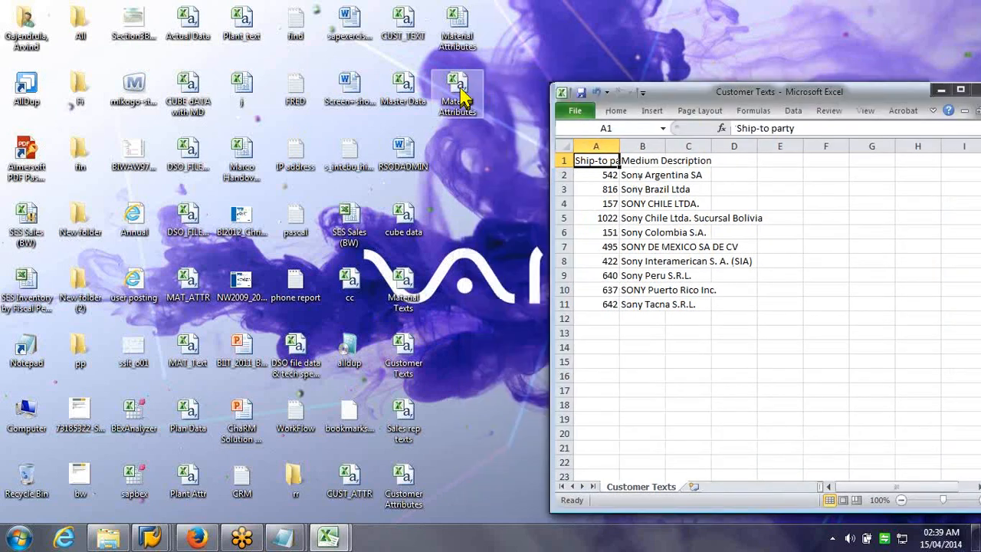
double_click(460, 92)
left_click_drag(618, 146, 626, 145)
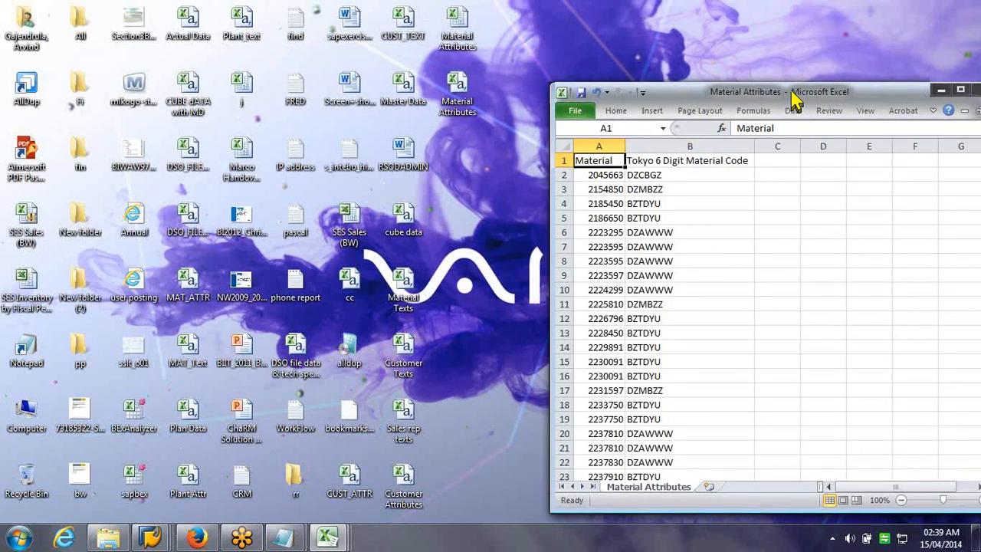
left_click_drag(793, 92, 857, 96)
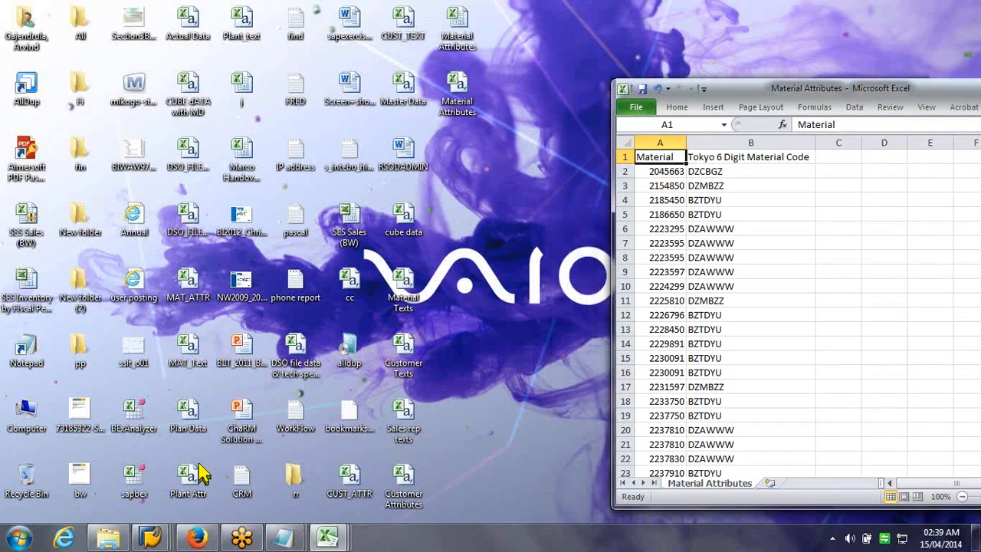
Close the 0CUSTOMER characteristic window and bring the Data Warehousing Workbench forward
left_click(151, 537)
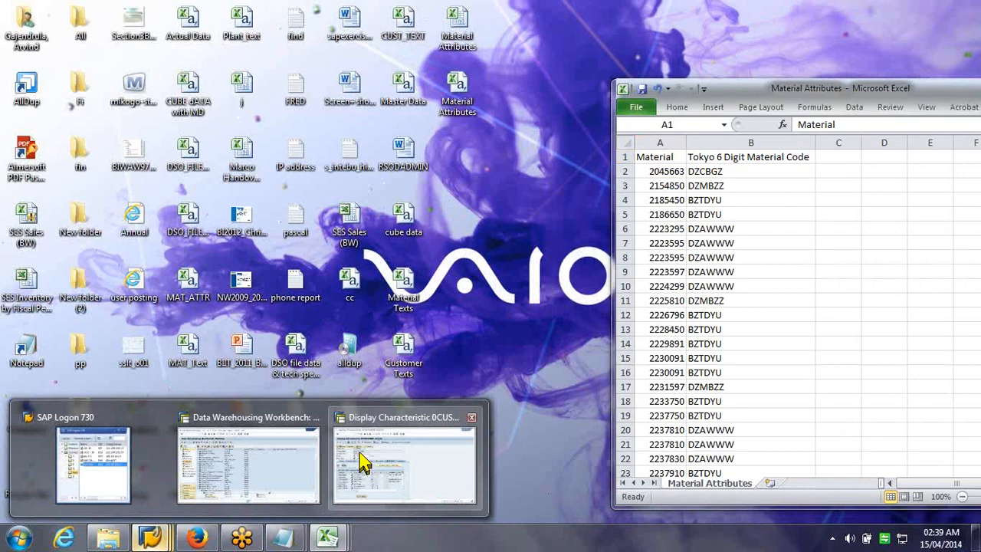
left_click(360, 454)
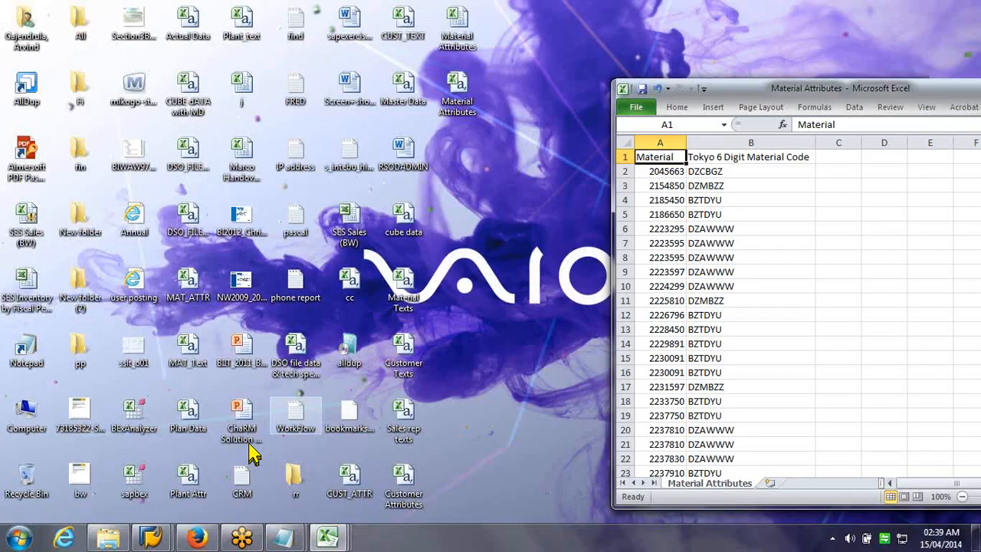
left_click(152, 536)
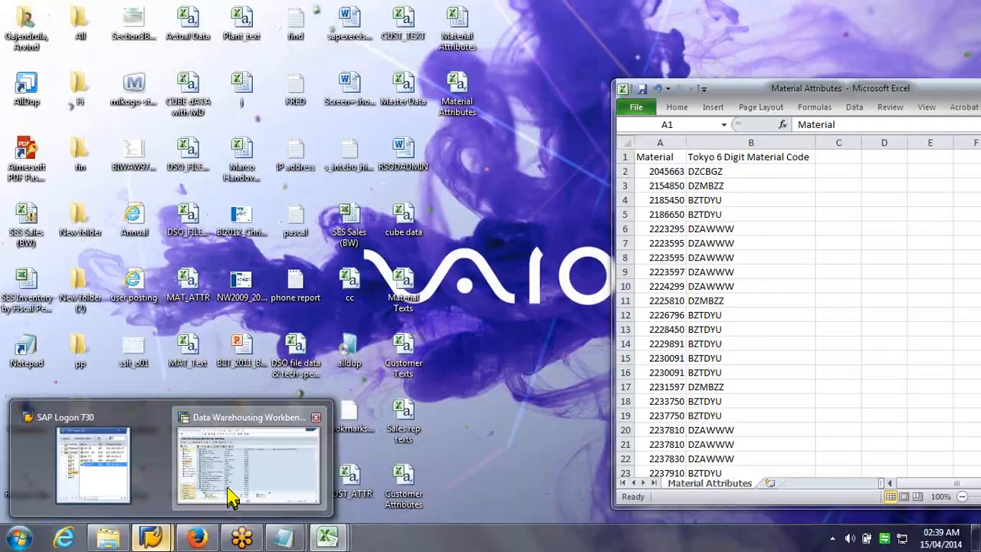
left_click(232, 498)
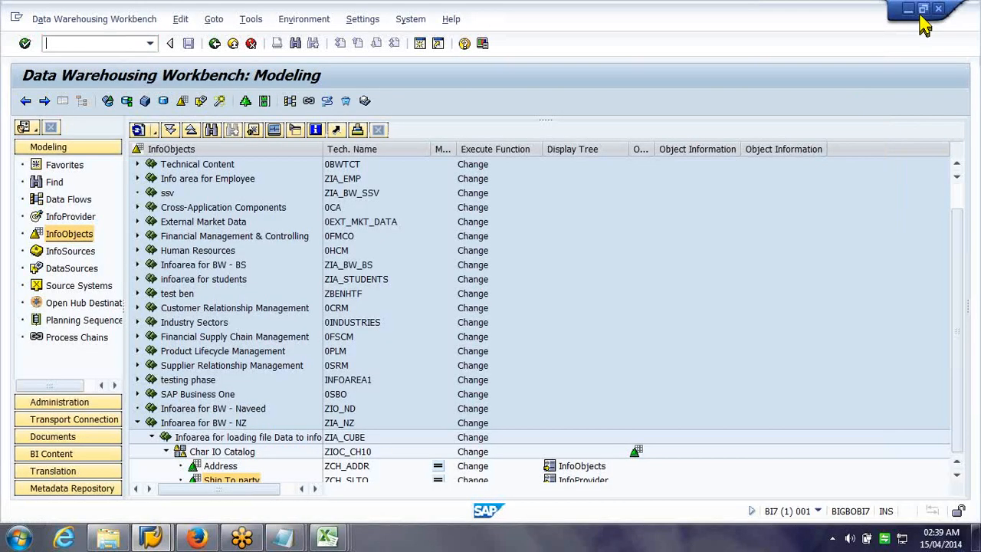
Create InfoObject zch_mt with long description 'Material' in Char IO Catalog and maximise the window
left_click(923, 9)
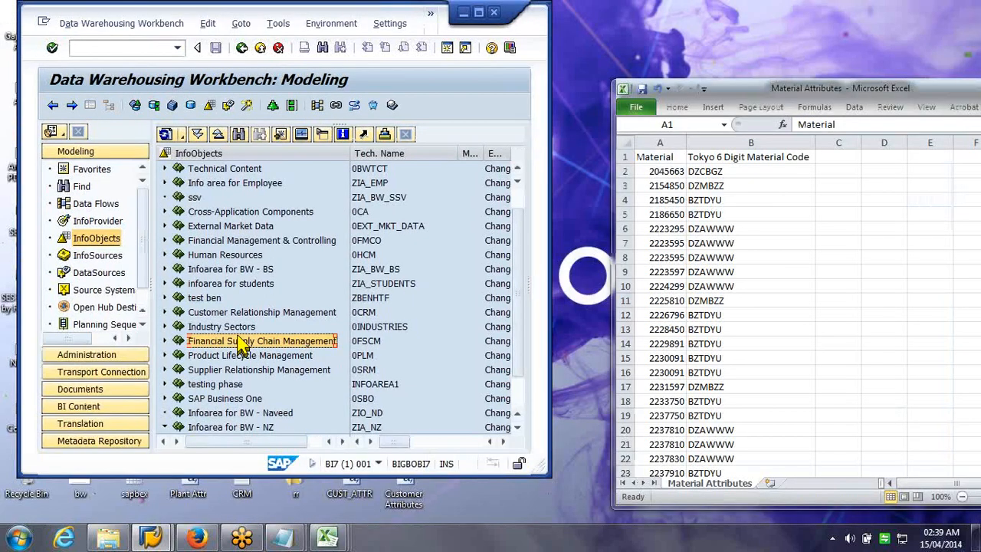
scroll(238, 341, "down", 1)
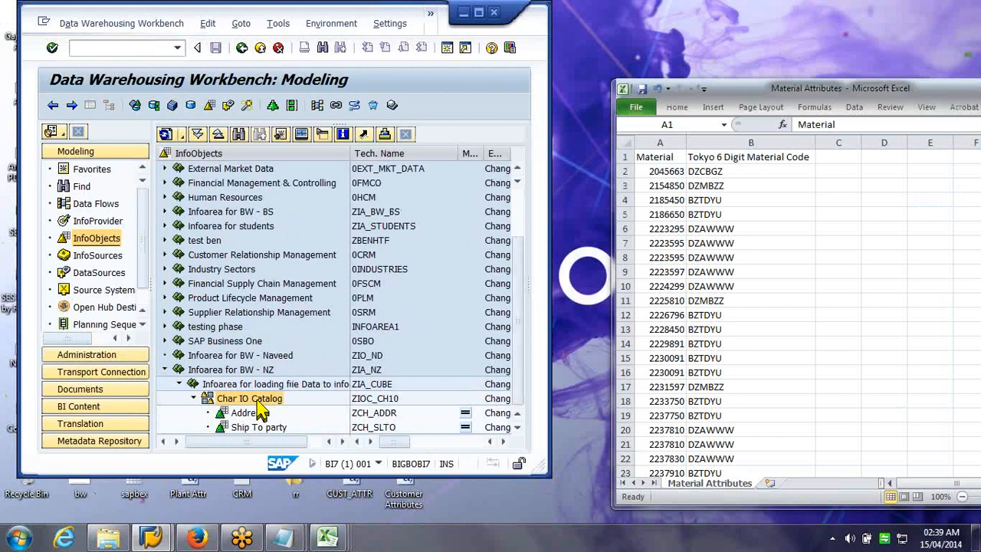
right_click(256, 403)
left_click(328, 389)
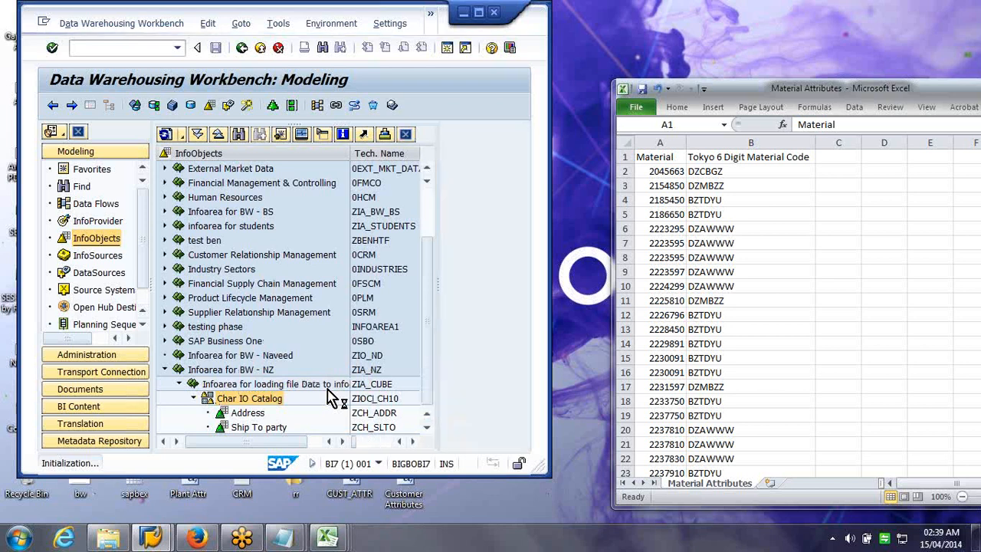
type("zch_mt")
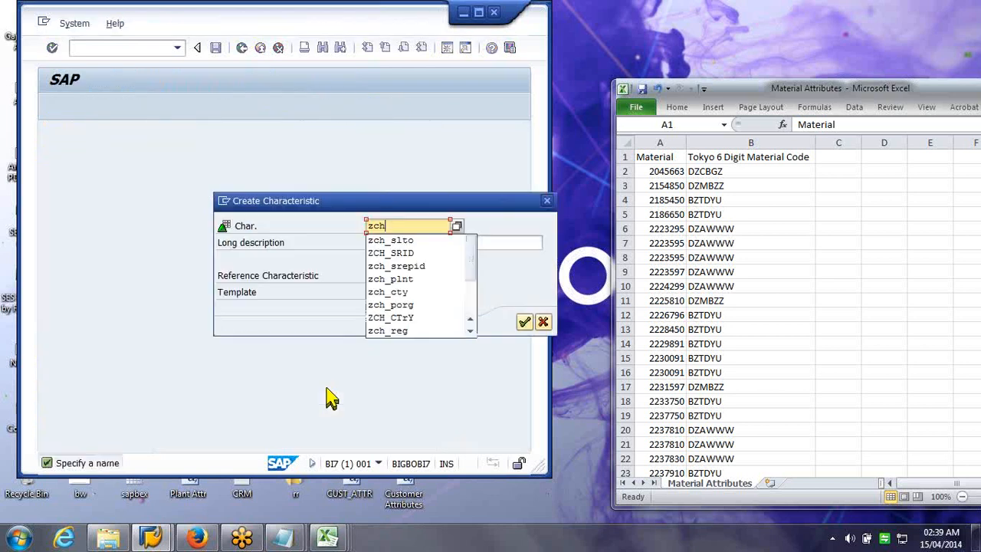
key("Tab")
type("Material")
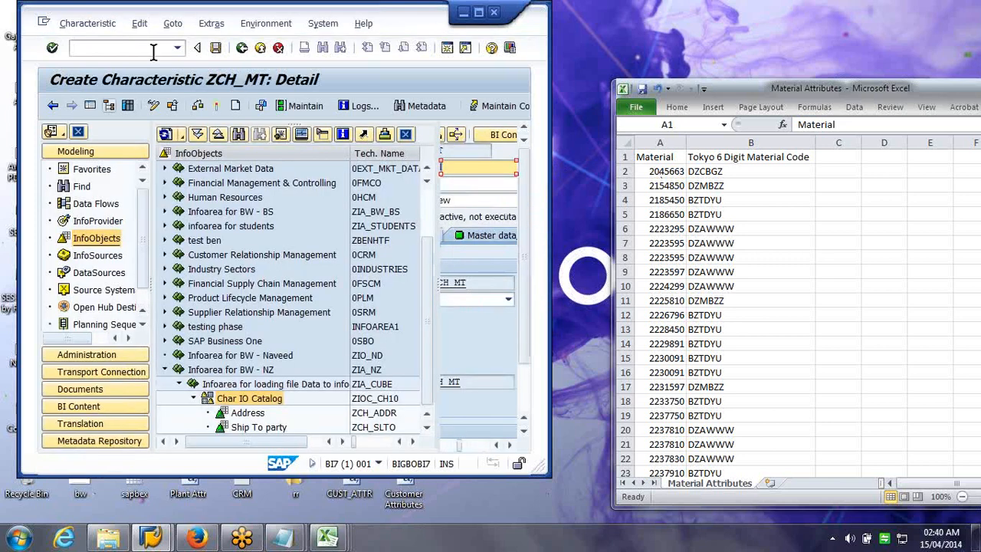
left_click(478, 13)
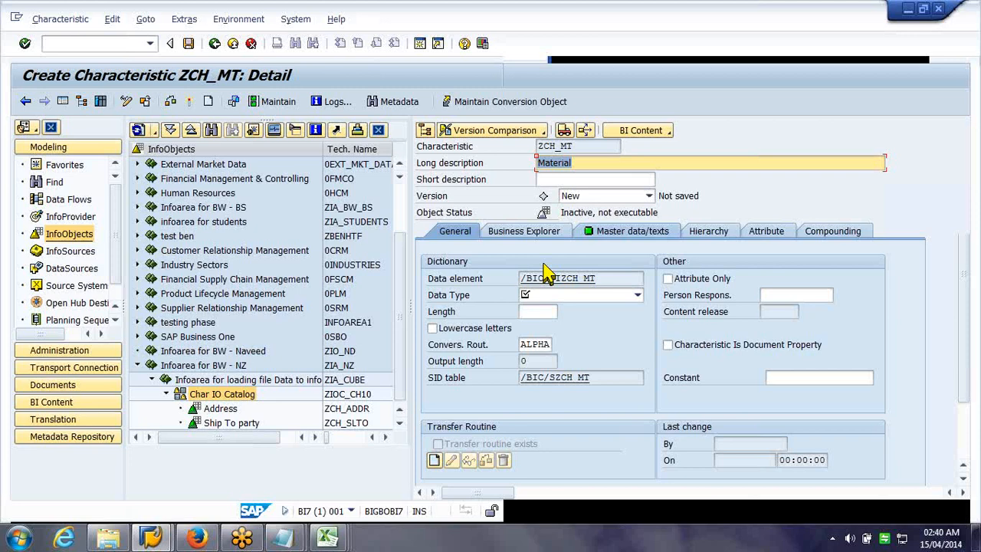
Give ZCH_MT data type CHAR with length 10, after checking a sample material code in Excel
left_click(557, 295)
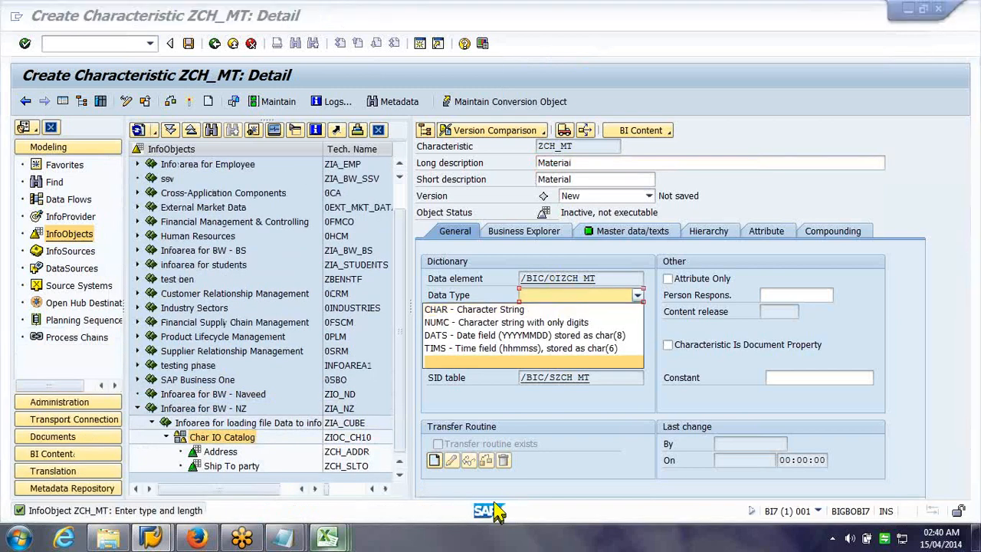
key("alt+Tab")
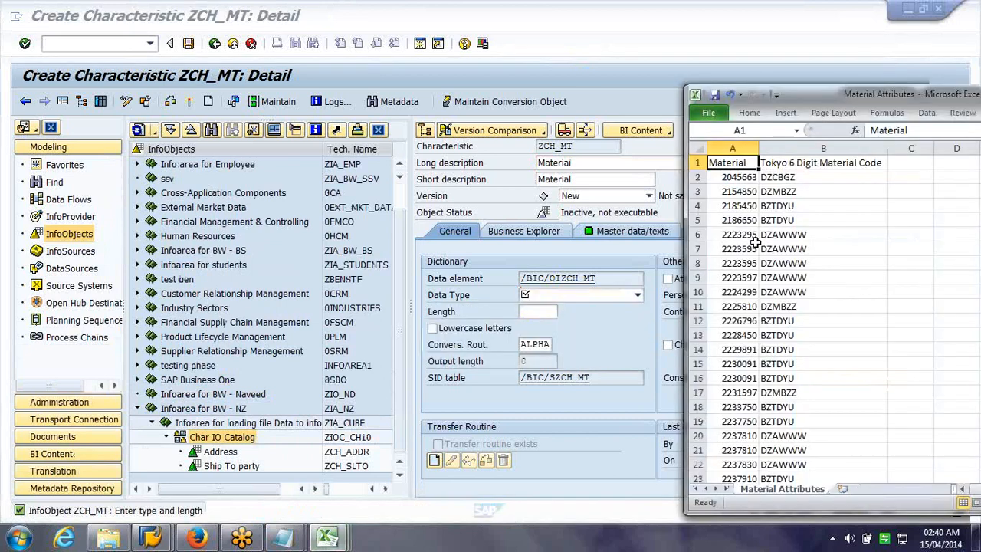
left_click(747, 247)
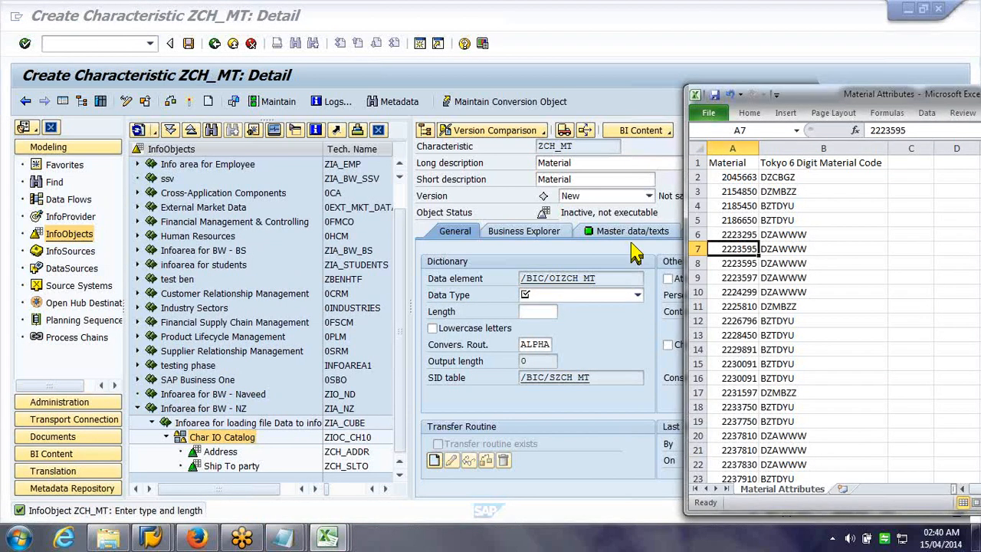
left_click(545, 307)
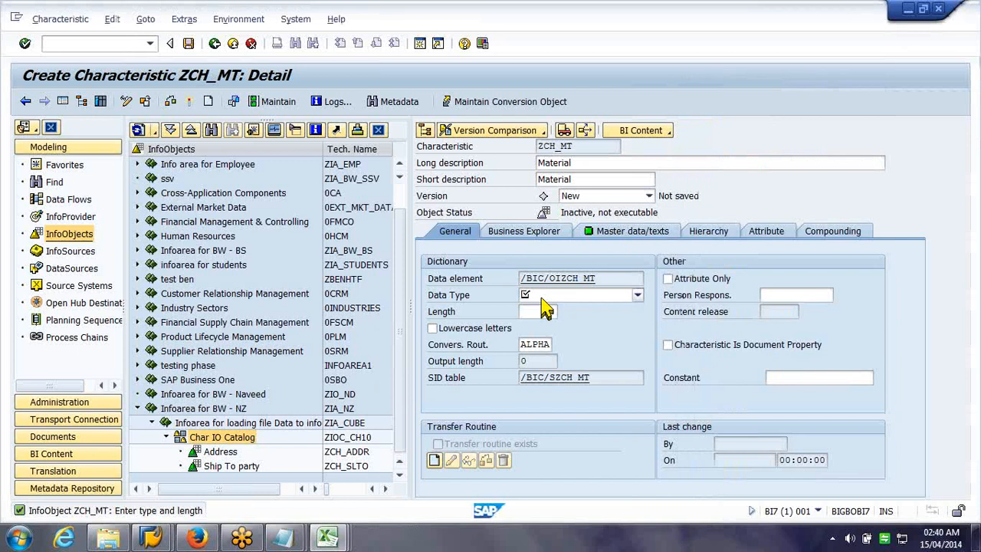
left_click(541, 300)
left_click(539, 368)
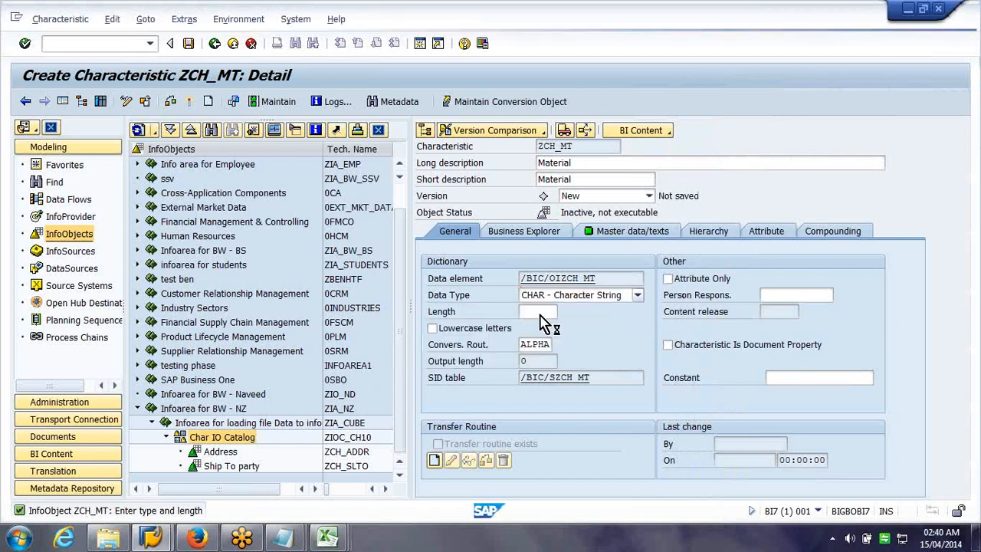
left_click(539, 313)
type("10")
key("Return")
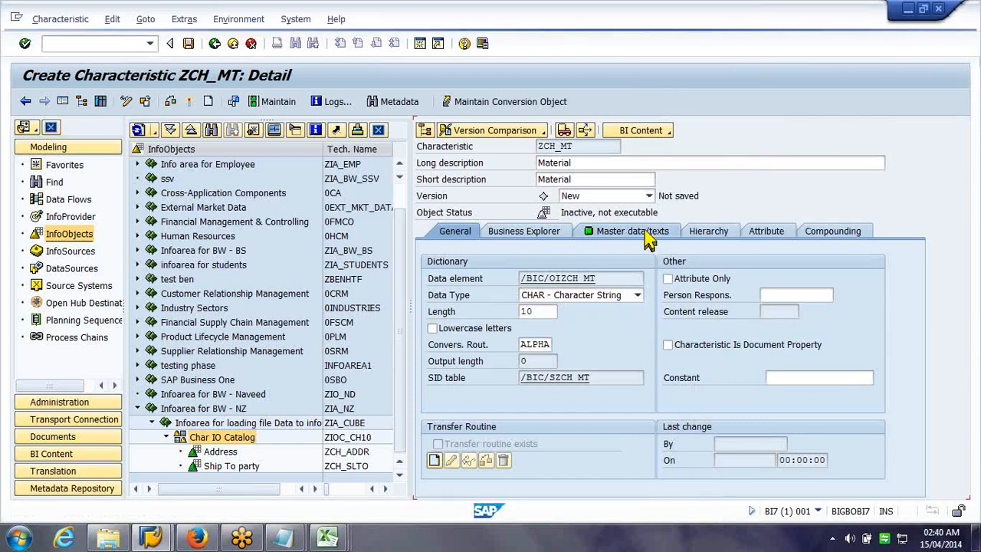
Move from the Master data/texts tab to ZCH_MT's empty Attribute tab
left_click(647, 237)
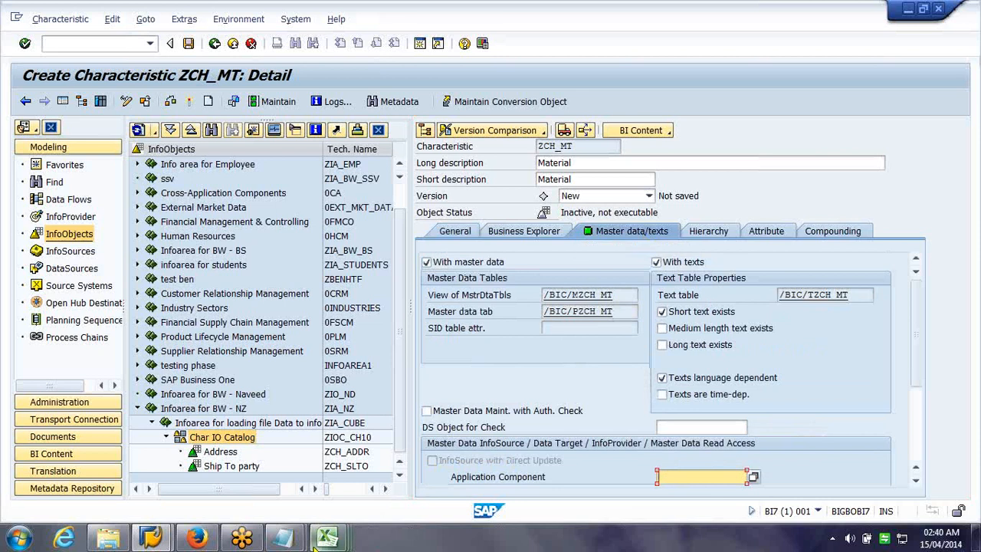
left_click(783, 236)
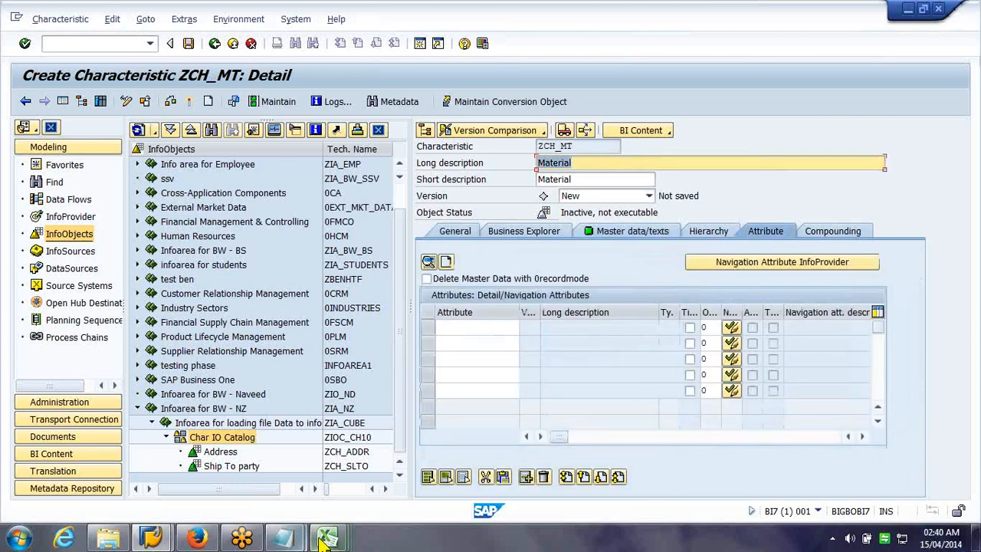
left_click(325, 539)
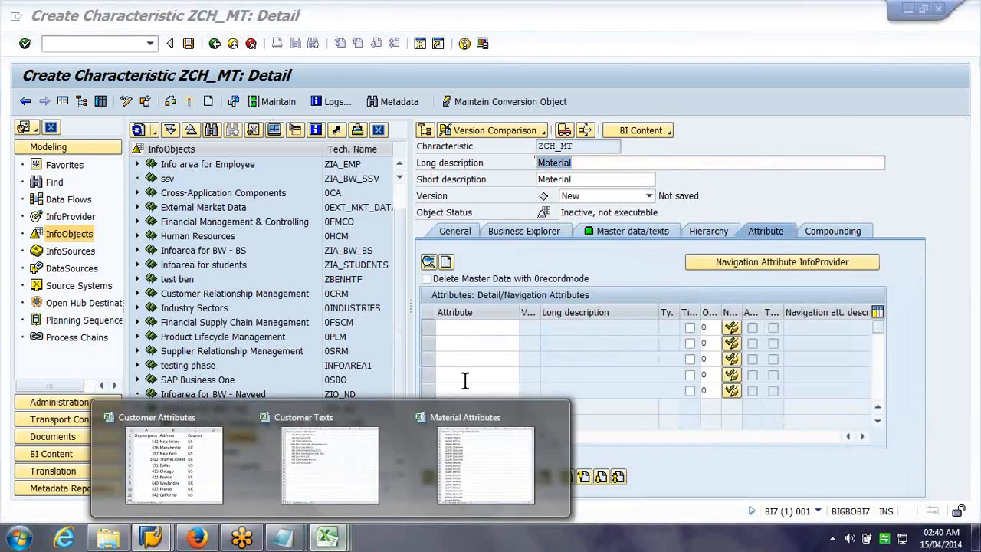
left_click(485, 460)
left_click(477, 277)
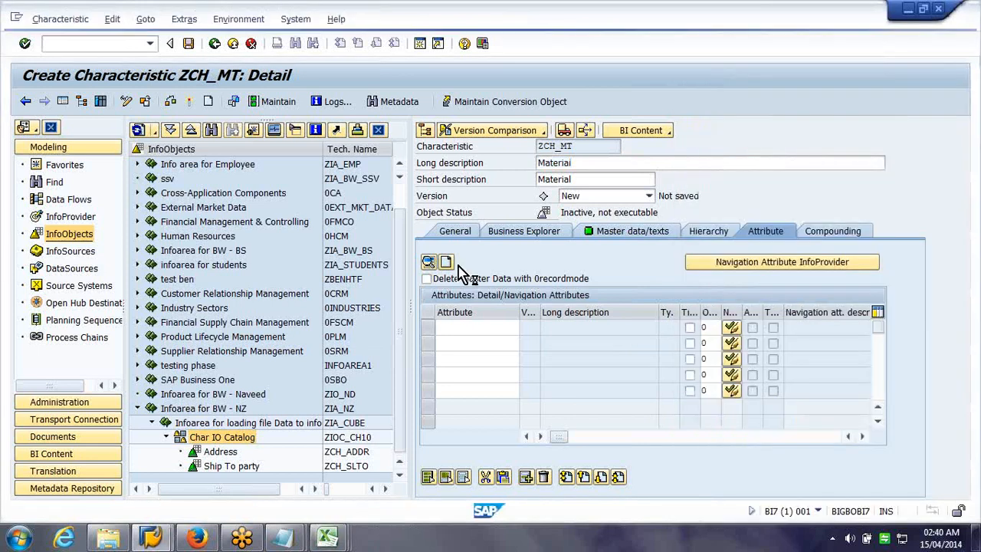
Create attribute ZCH_CODE described 'Tokyo 6 digit Material code' with data type CHAR
left_click(447, 262)
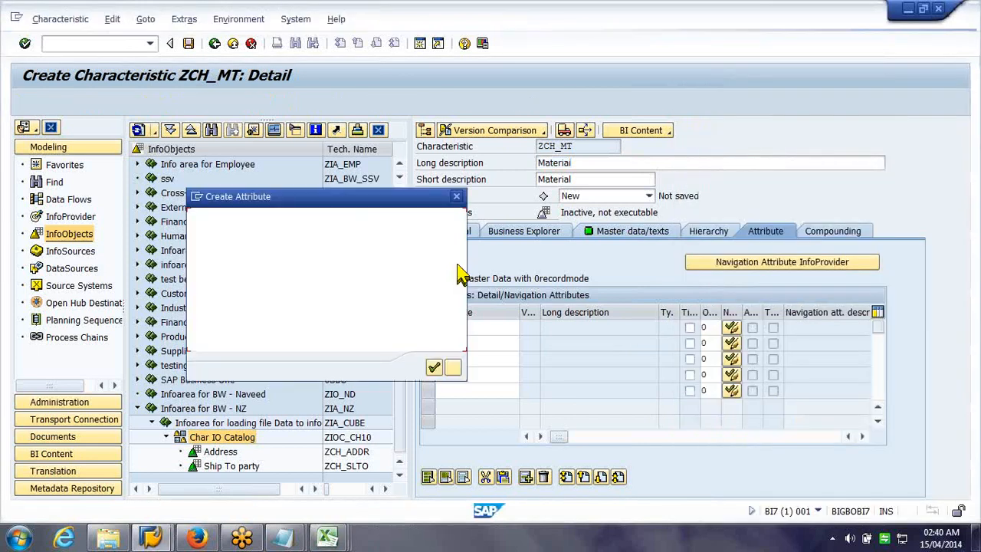
type("zch_code")
key("Return")
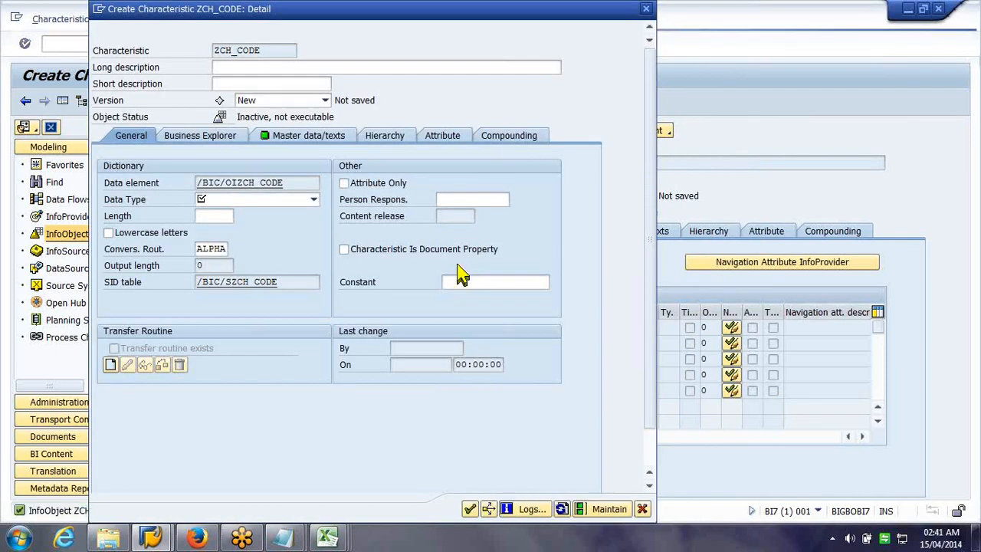
left_click(301, 68)
type("Tokyo. S")
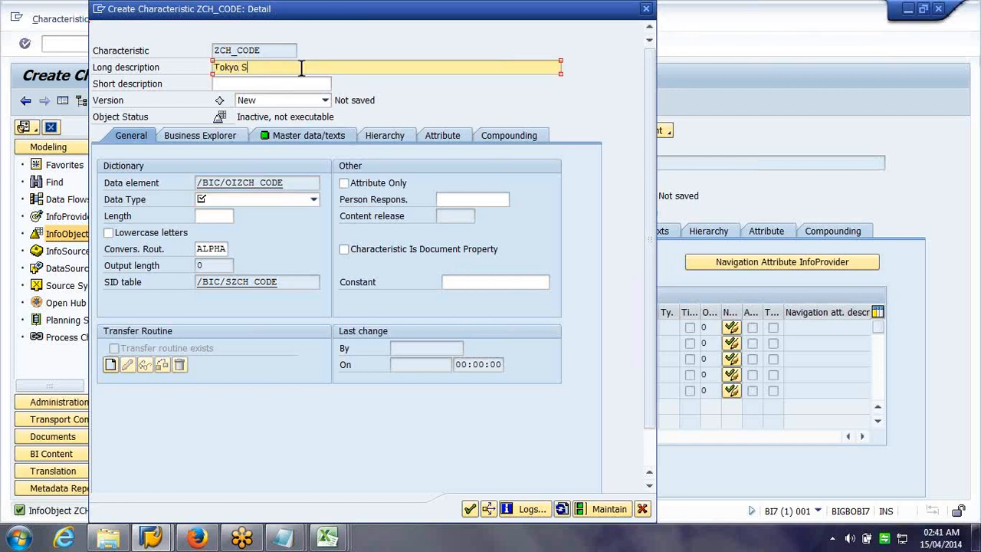
key("BackSpace")
type("6 digit Material code")
left_click(315, 200)
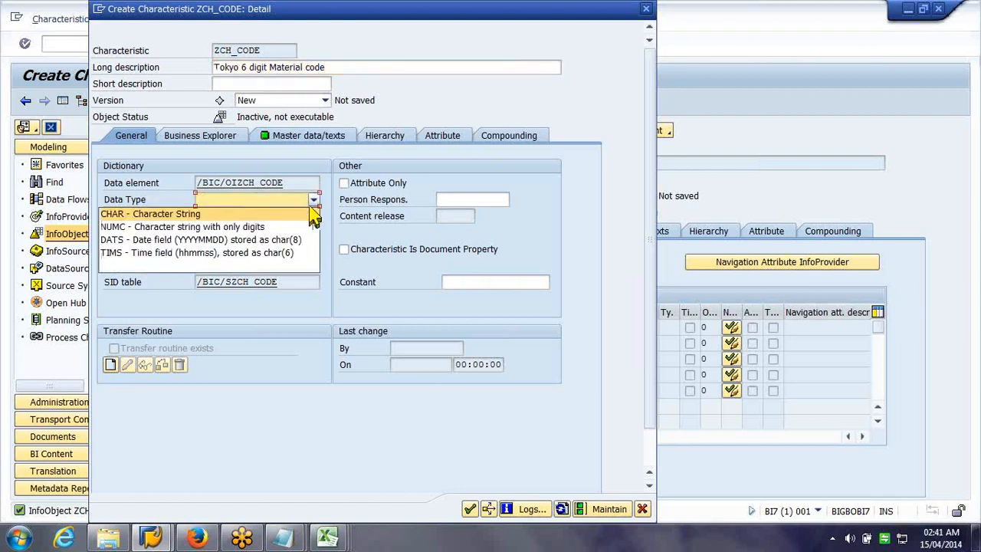
left_click(290, 216)
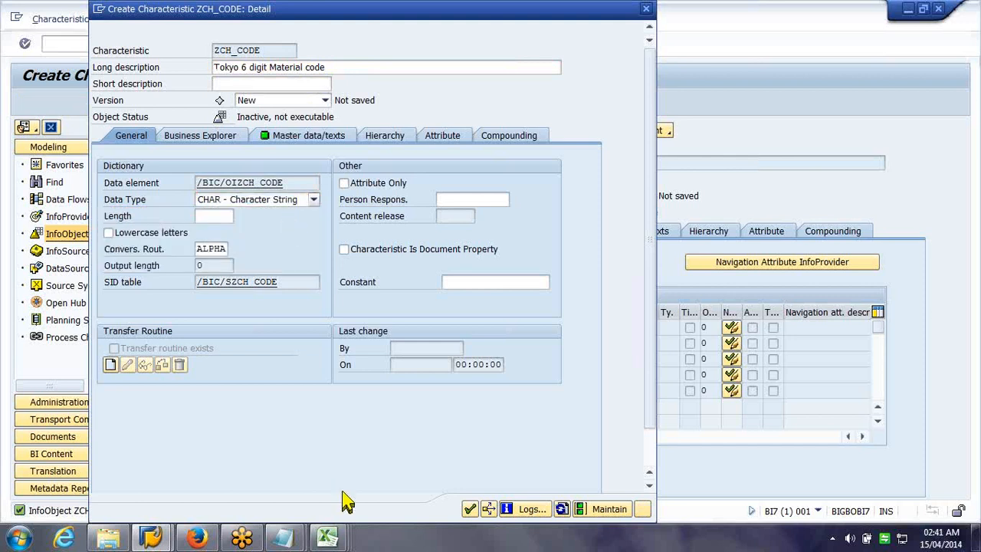
Check the material codes in column B of the Material Attributes workbook
left_click(328, 539)
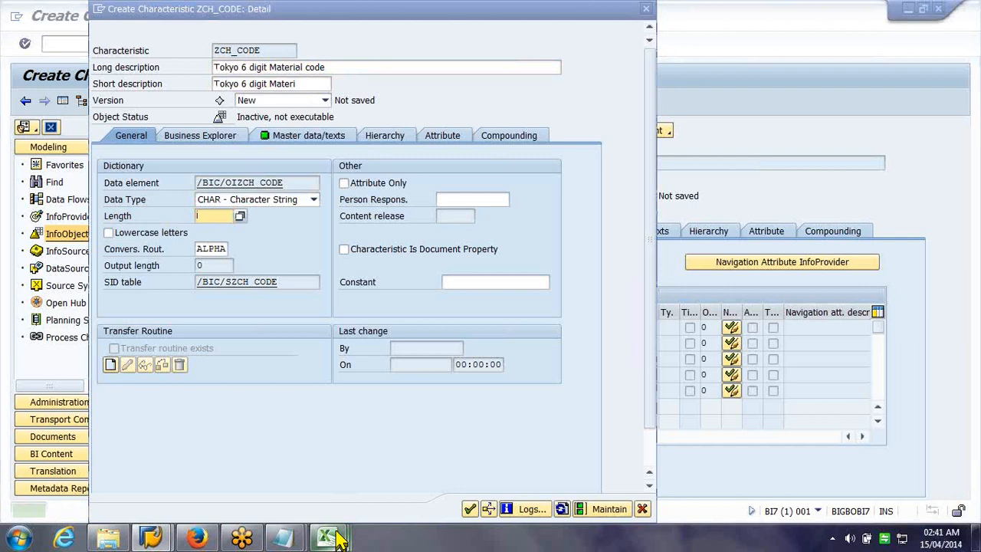
left_click(330, 539)
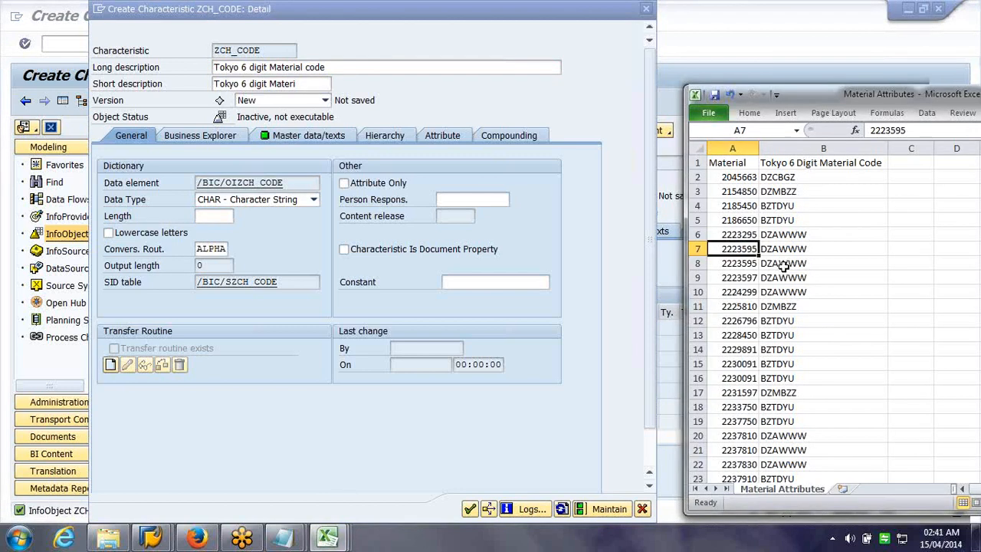
left_click(819, 145)
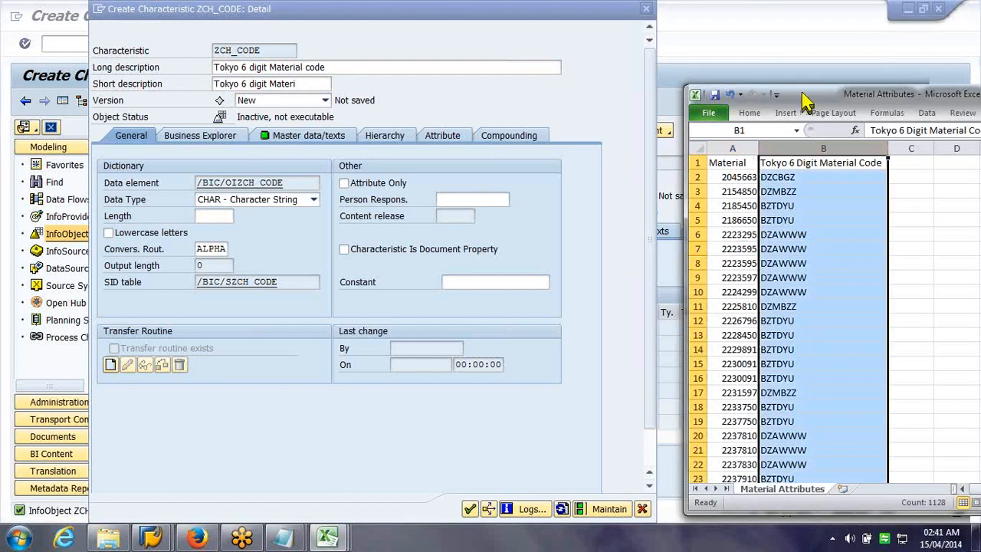
left_click_drag(802, 92, 764, 96)
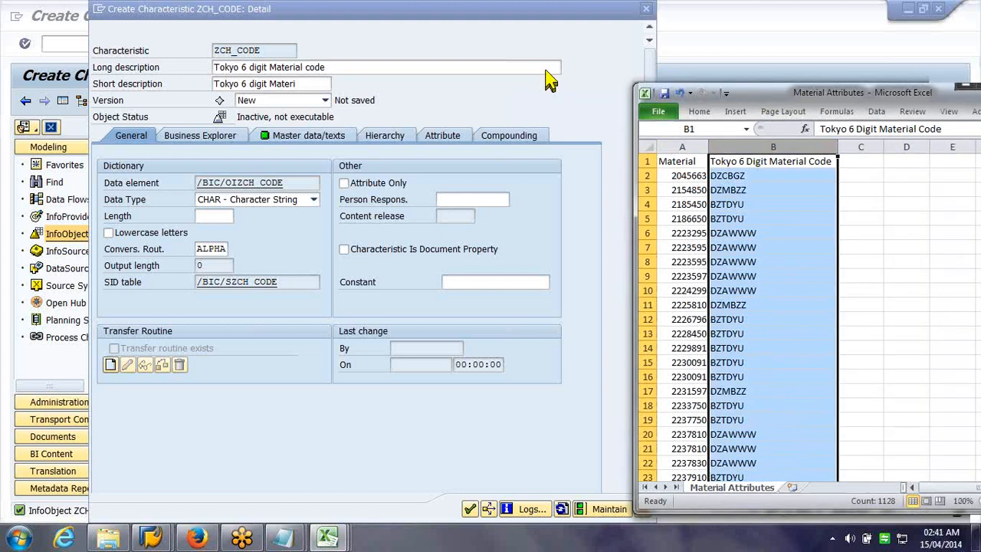
left_click_drag(838, 94, 545, 70)
left_click_drag(786, 143, 778, 436)
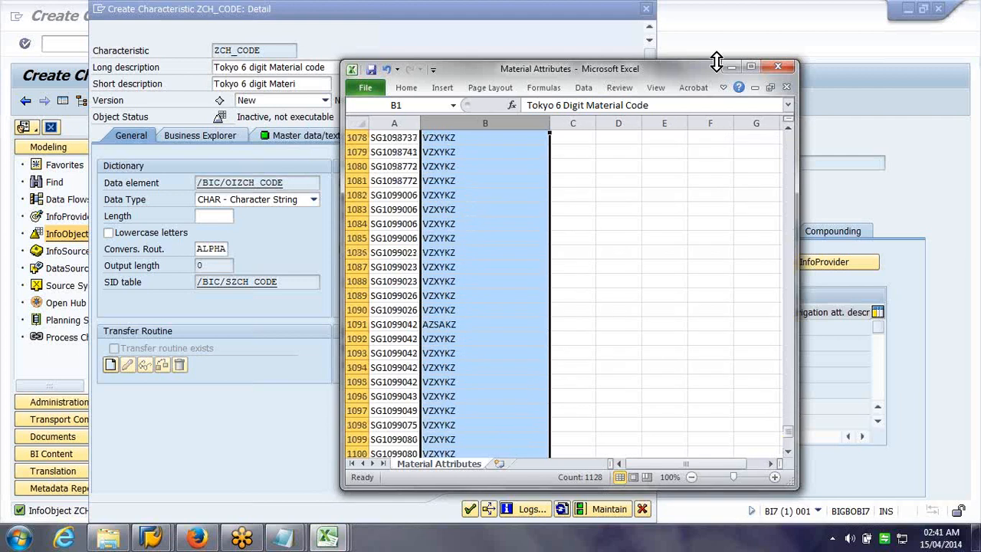
left_click(731, 67)
Set ZCH_CODE's length to 6 and accept the new attribute
left_click(224, 215)
type("6")
left_click(471, 509)
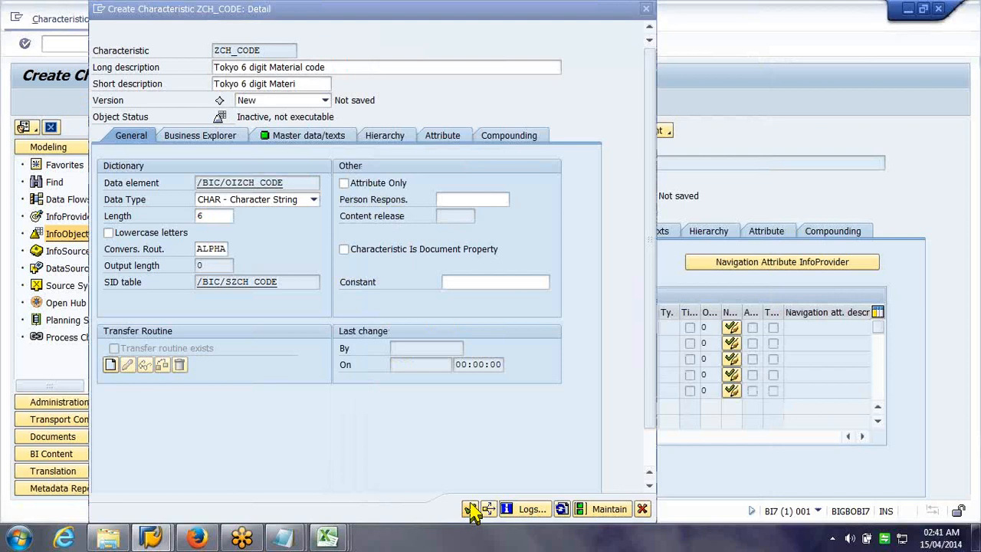
left_click(471, 510)
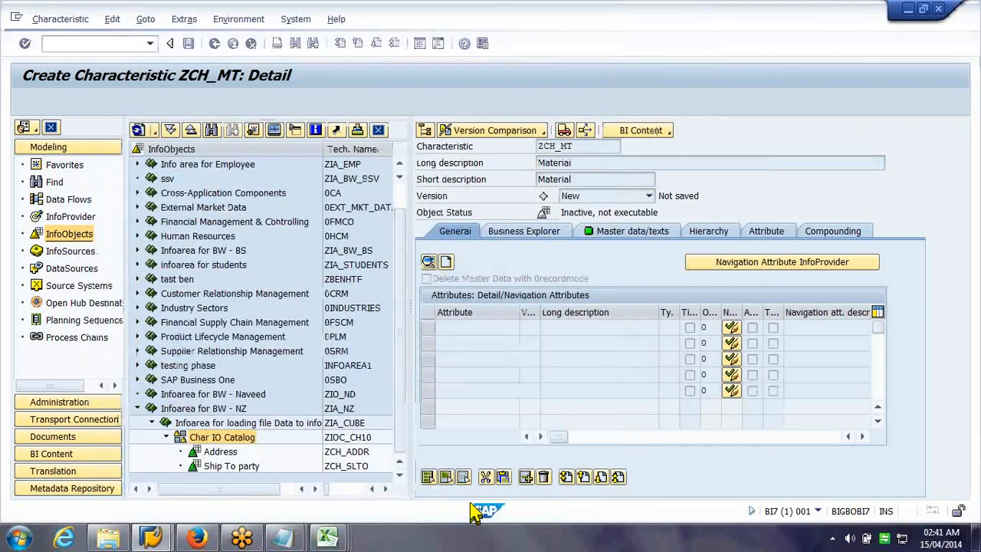
Close Material Texts, Material Attributes, Customer Texts and Customer Attributes workbooks, discarding changes
left_click(625, 229)
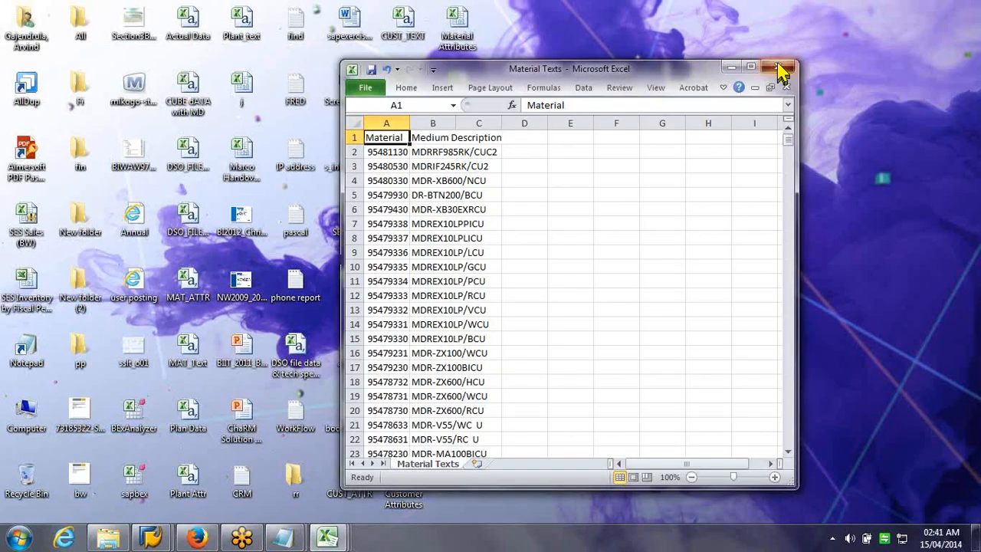
left_click(779, 68)
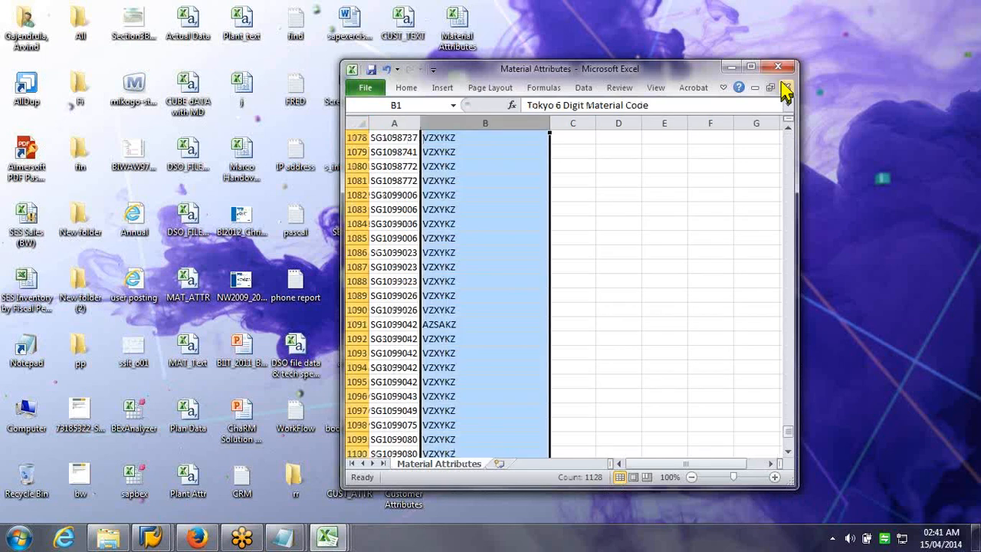
left_click(785, 86)
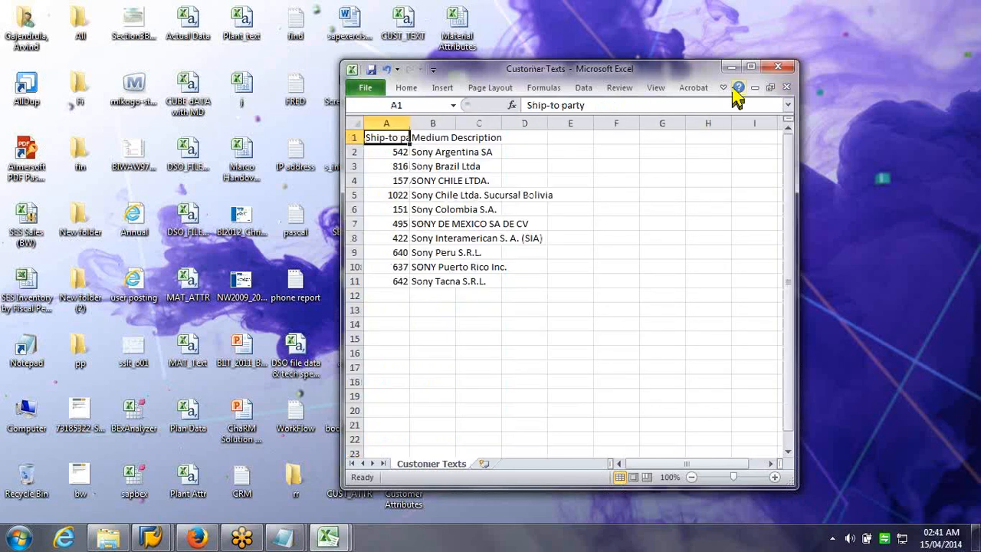
left_click(786, 87)
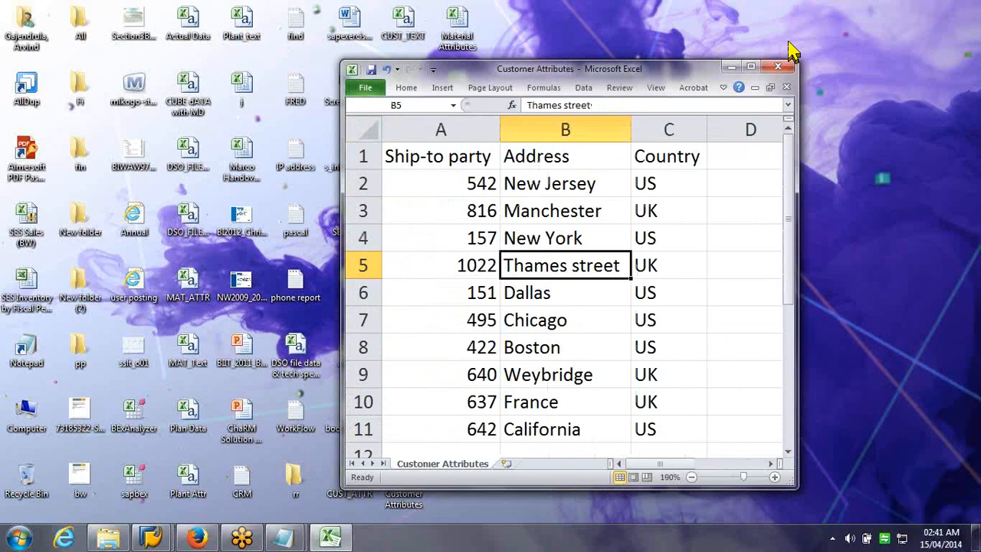
left_click(778, 67)
left_click(494, 297)
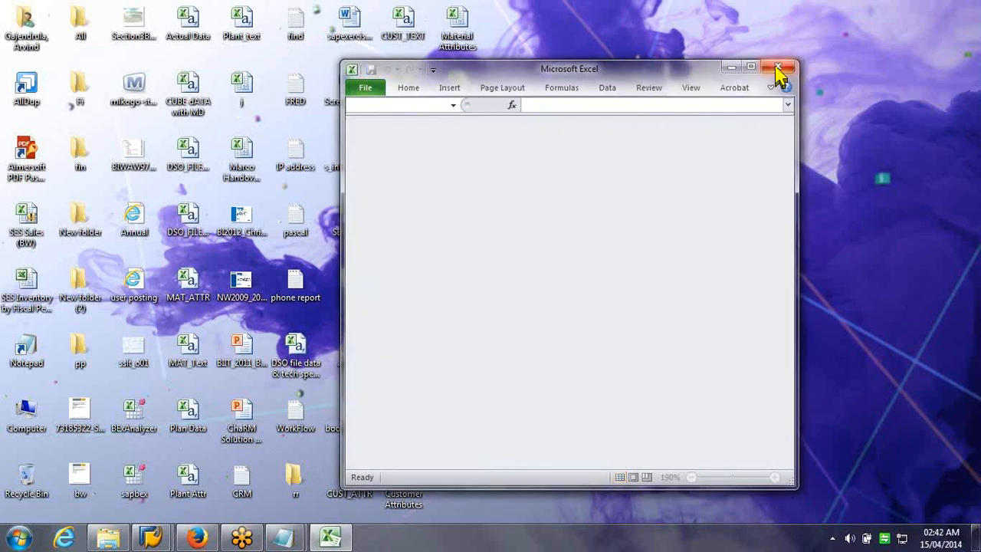
left_click(777, 67)
mouse_move(172, 538)
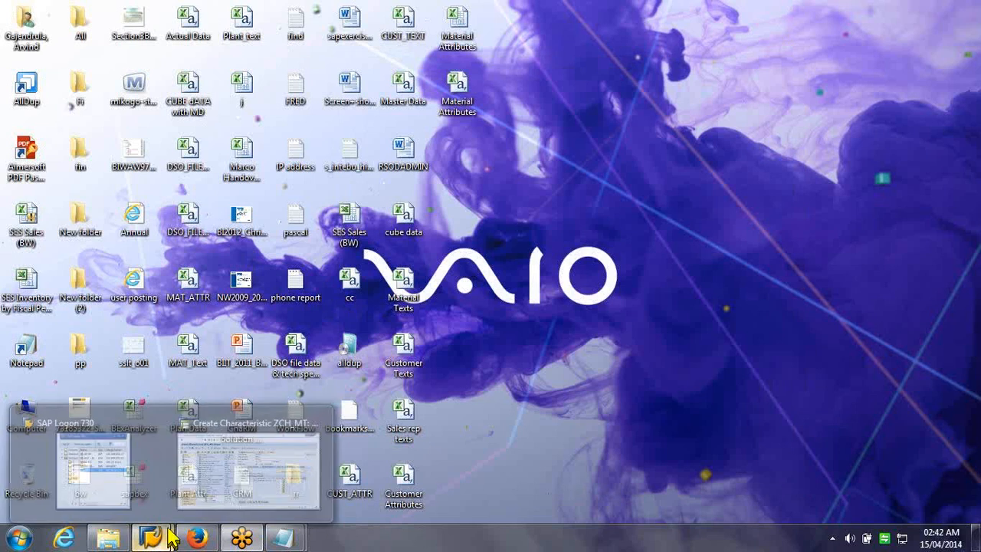
Make ZCH_MT's texts not language dependent and activate the Material characteristic
mouse_move(229, 479)
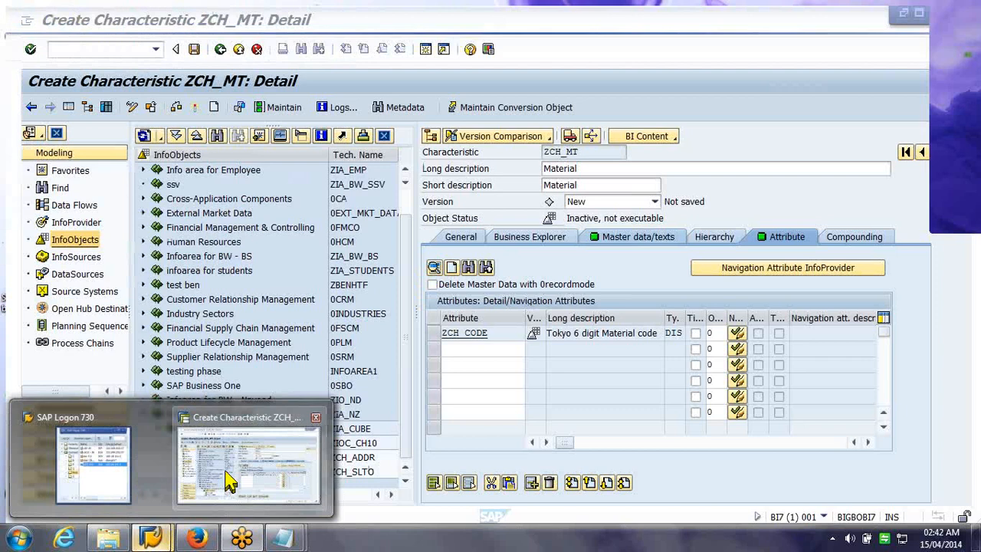
left_click(228, 479)
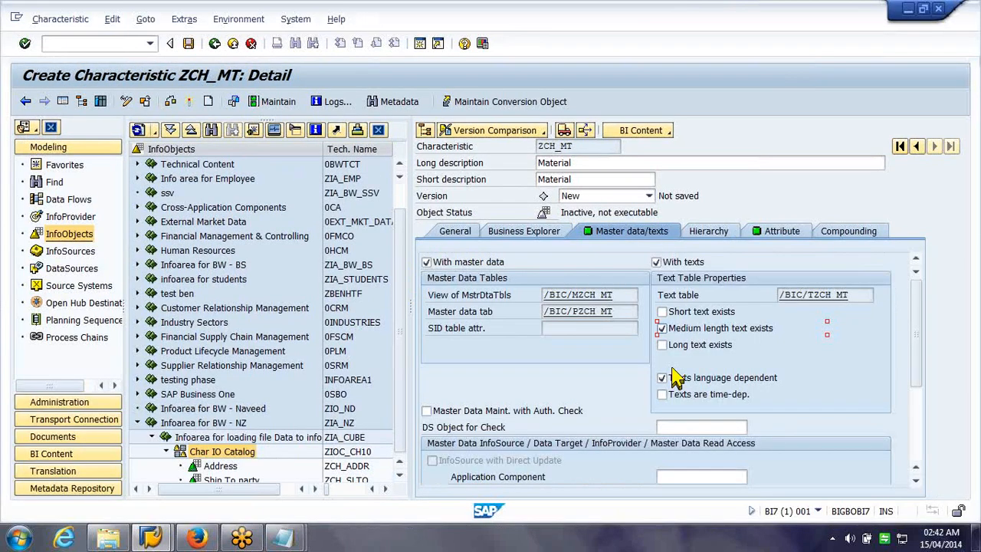
left_click(670, 375)
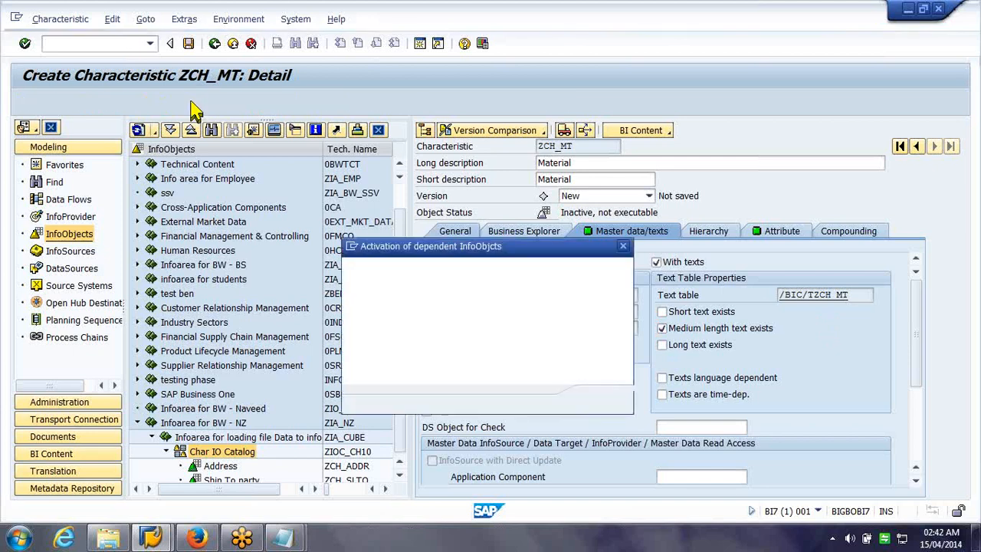
left_click(601, 402)
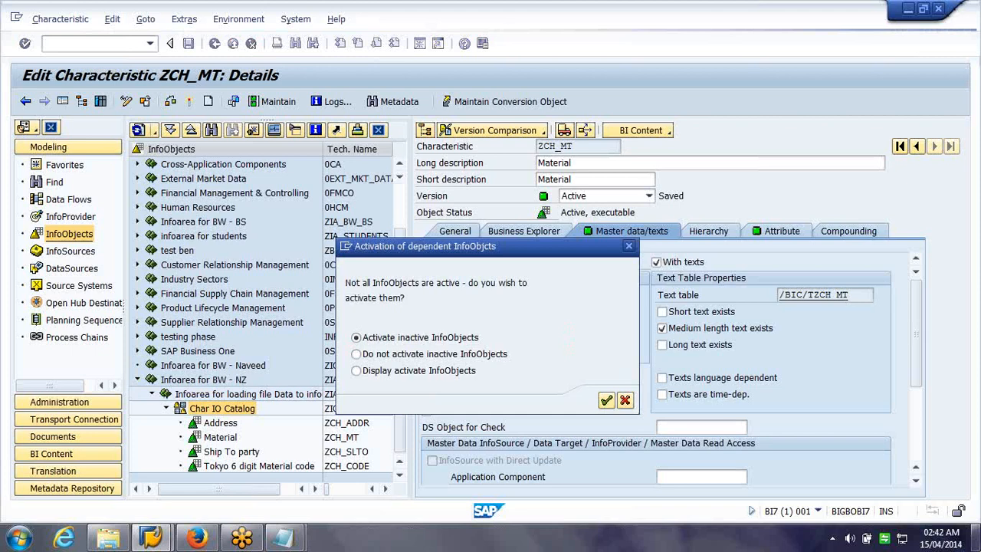
Cancel the prompt to activate dependent InfoObjects for ZCH_MT
left_click(975, 538)
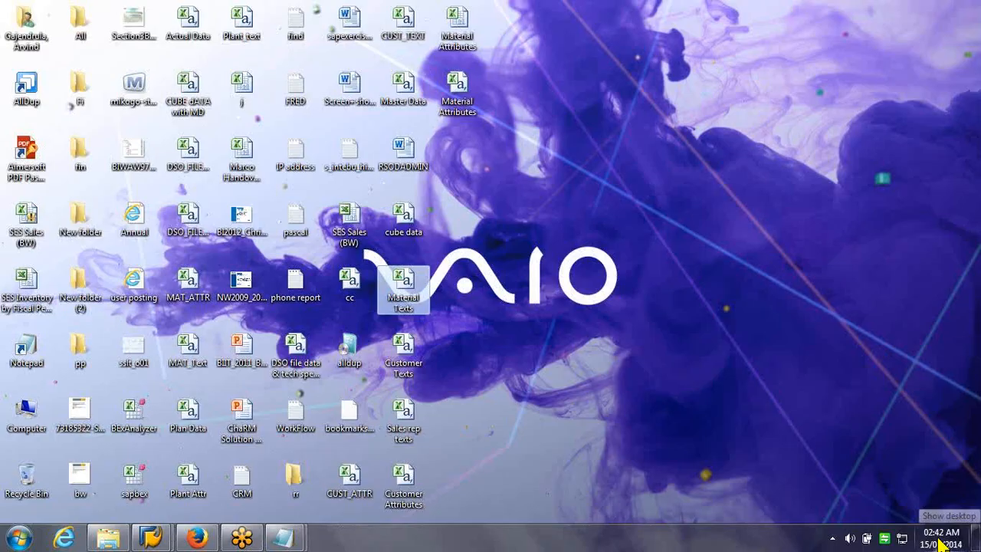
left_click(976, 539)
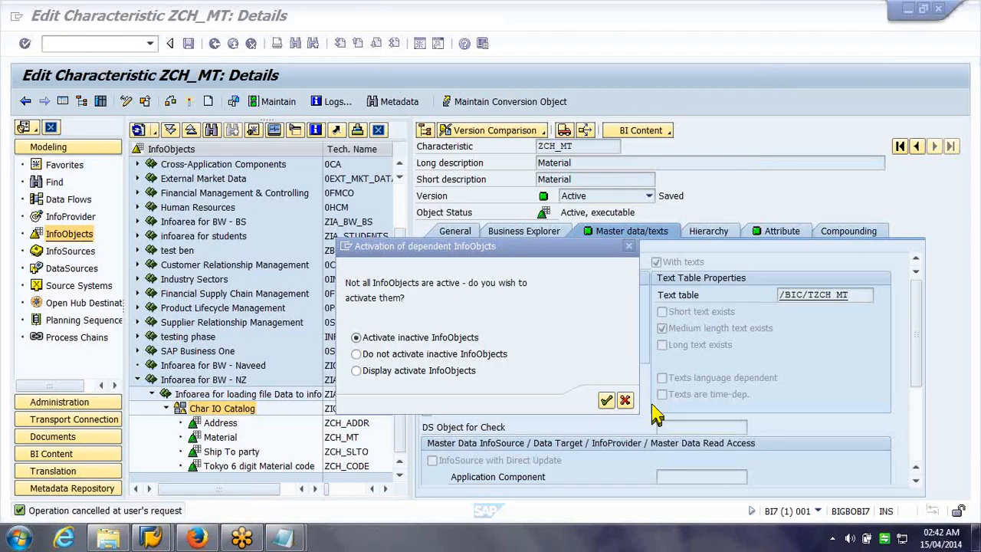
left_click(624, 400)
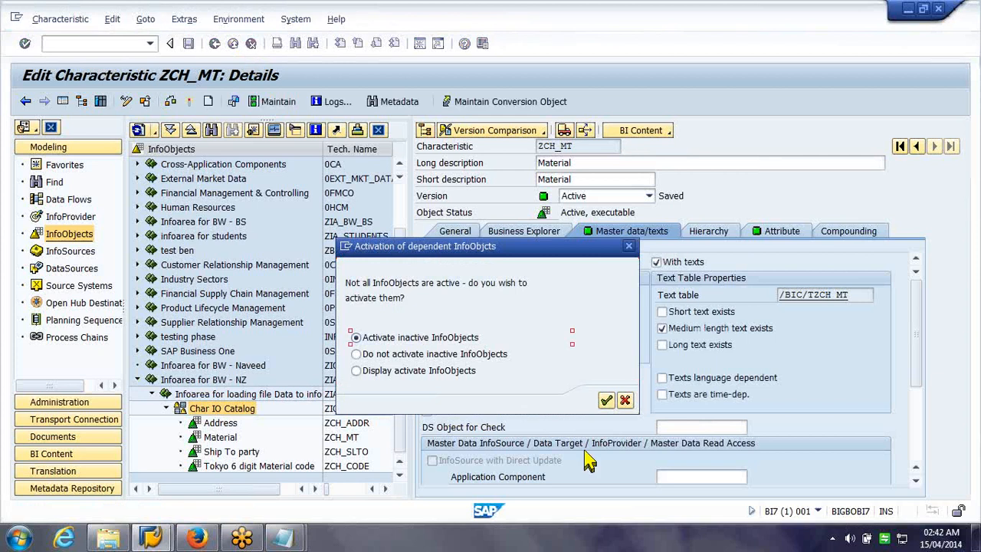
left_click(627, 399)
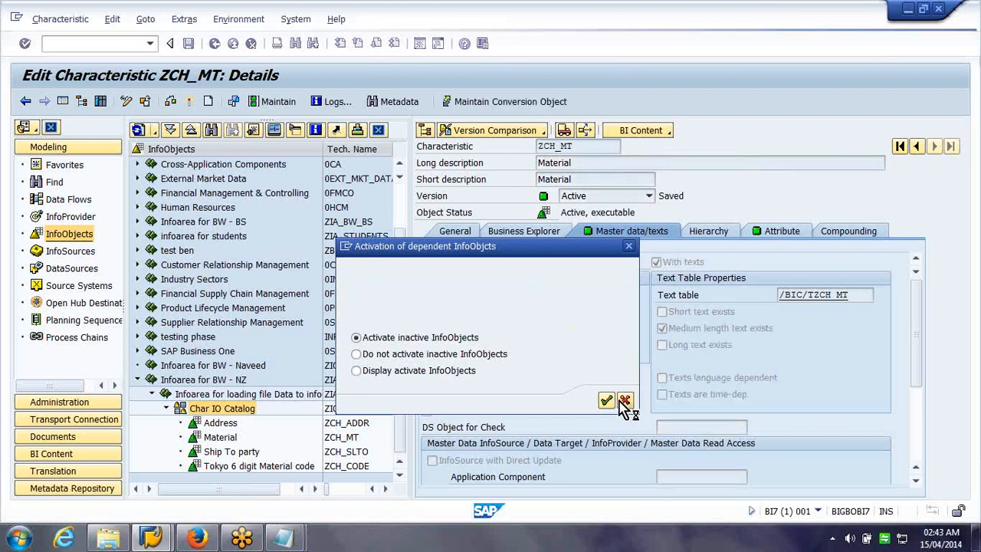
Rerun RSA1 from the transaction history and expand the Char IO Catalog
left_click(150, 44)
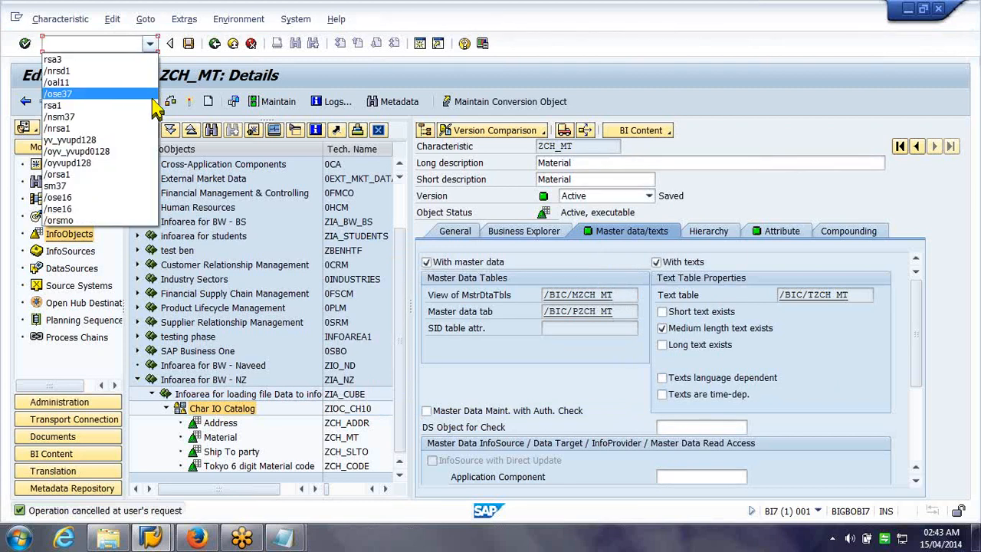
left_click(147, 172)
key("Return")
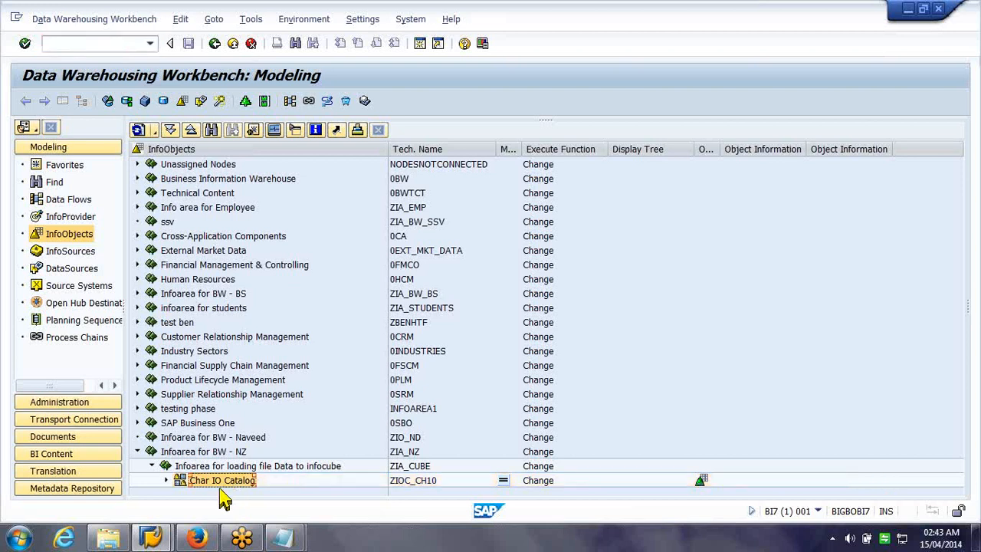
left_click(166, 480)
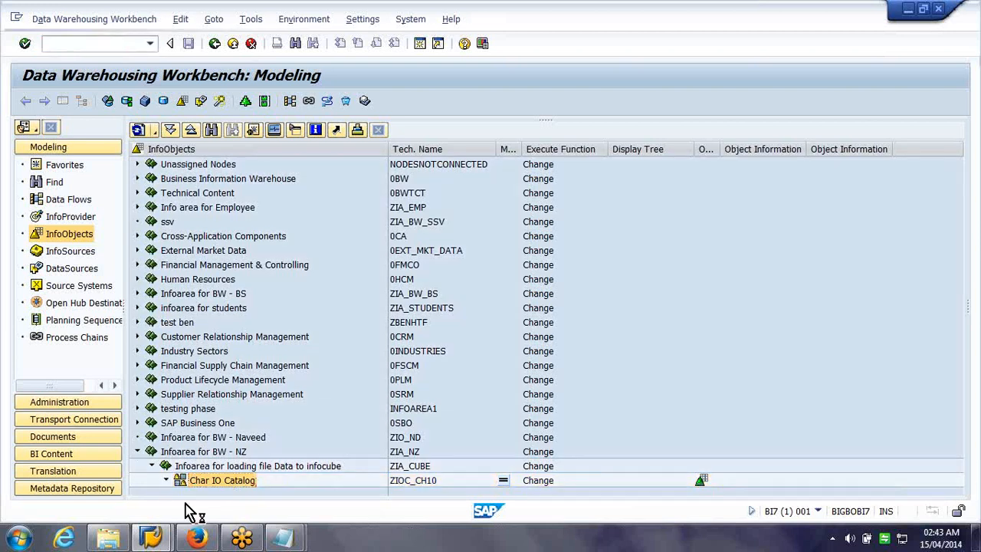
Open the File Upload source system's DataSources and collapse the BW - BS component
left_click(84, 286)
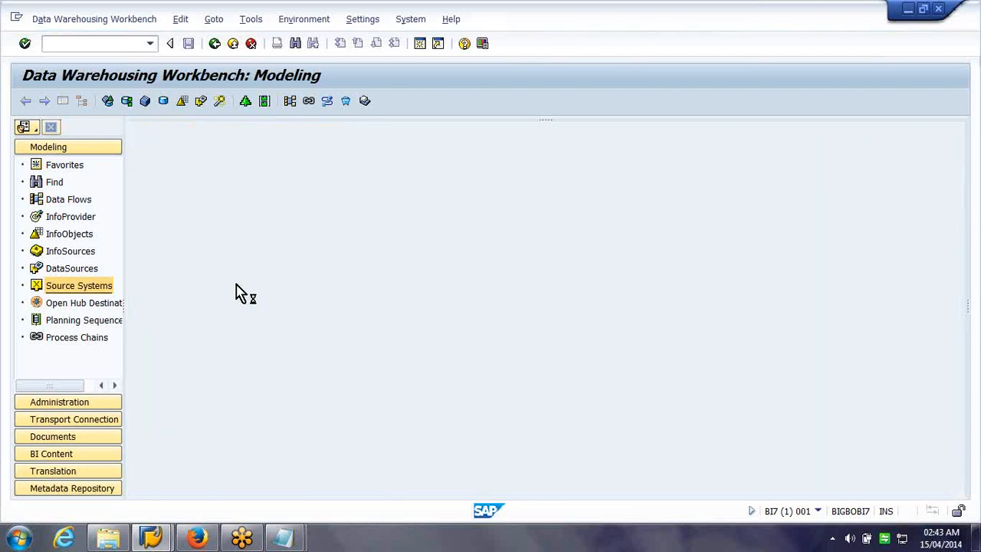
left_click(136, 251)
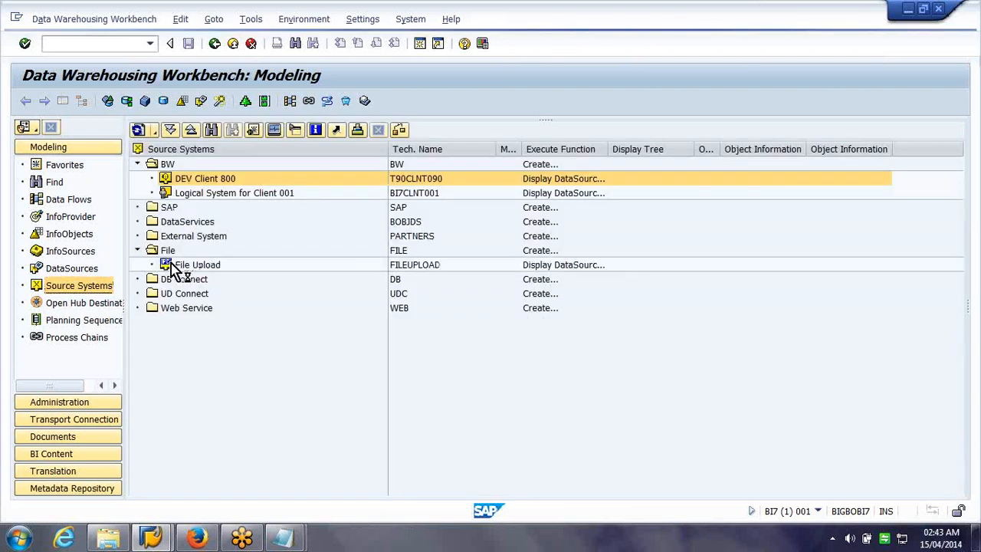
left_click(204, 267)
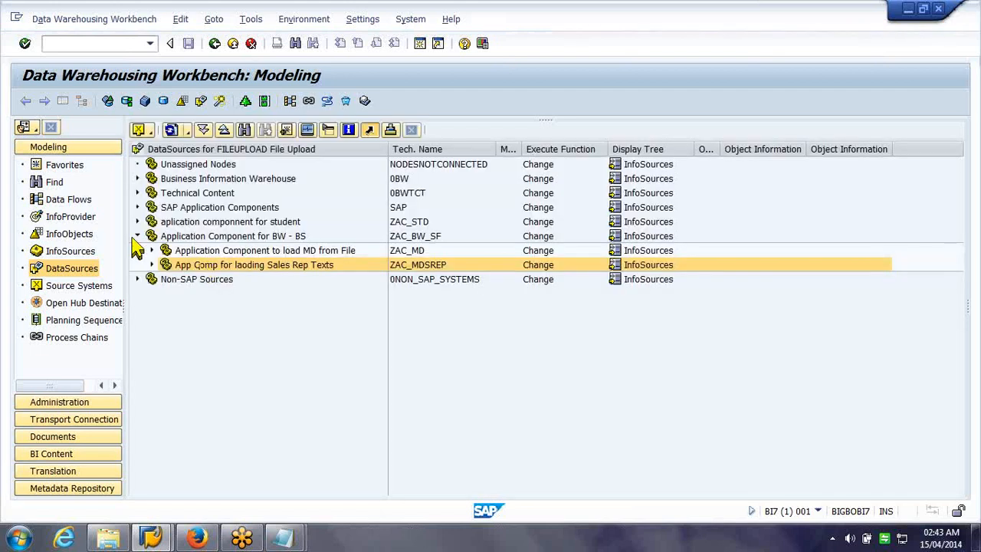
left_click(137, 236)
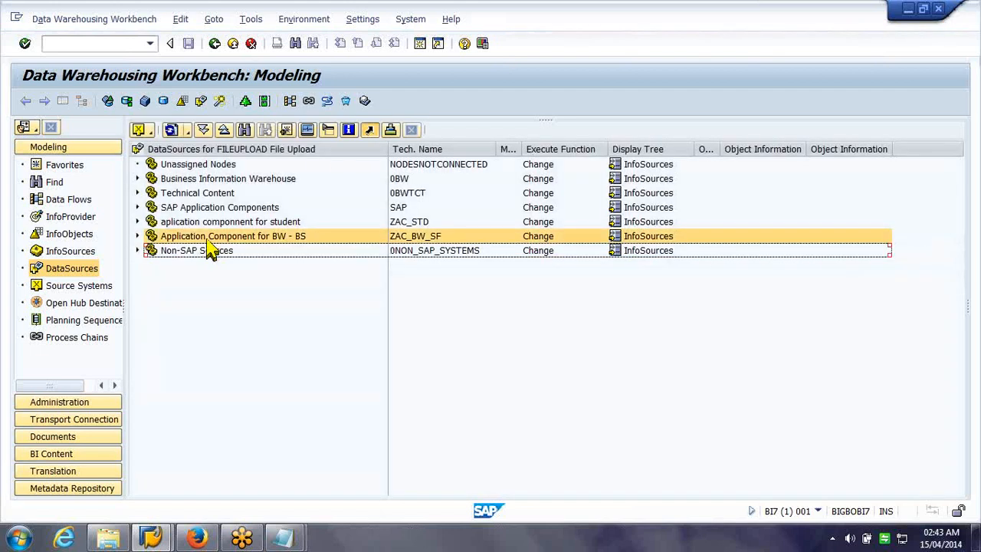
Create application component zac_NZ, 'Application Component for BW - NZ', under the DataSources root
right_click(327, 161)
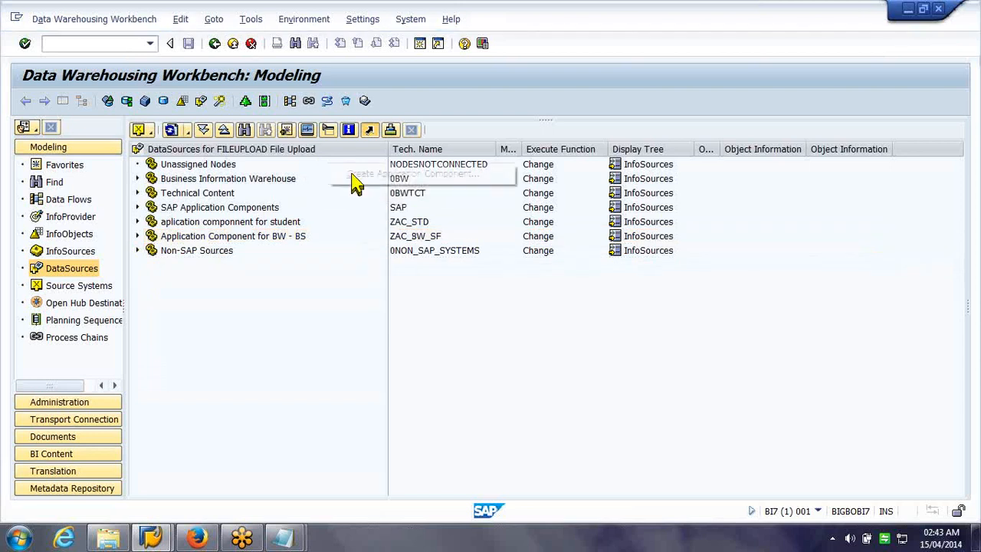
left_click(354, 182)
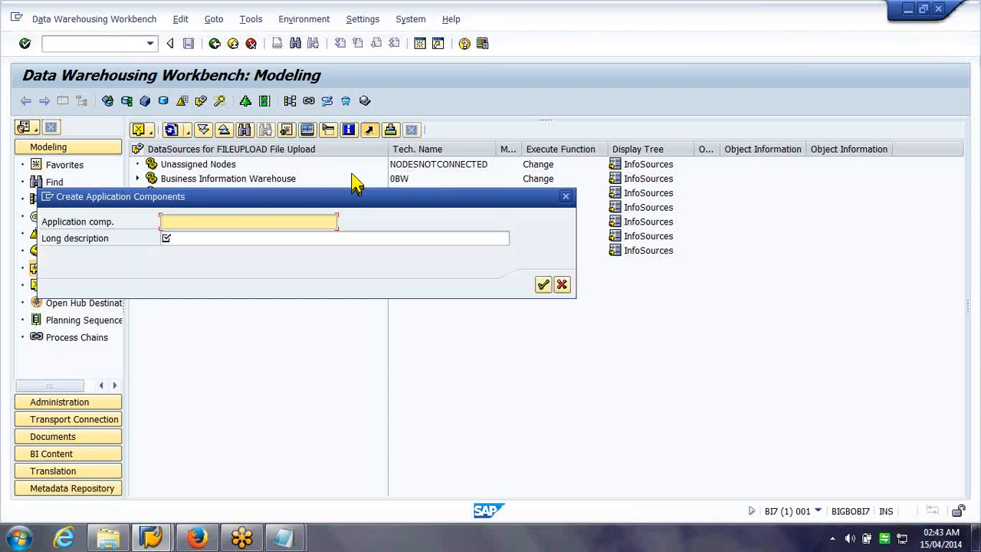
type("zac_s")
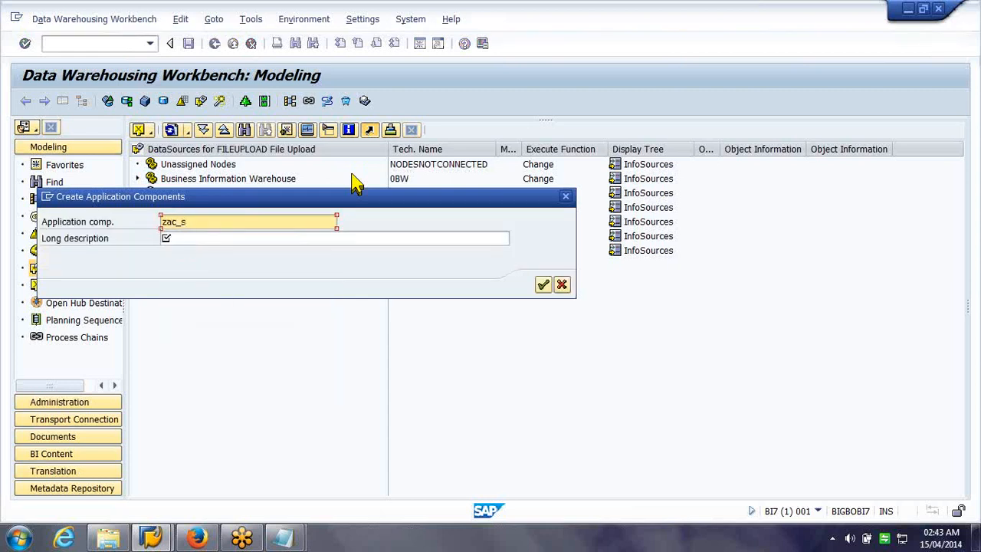
key("BackSpace")
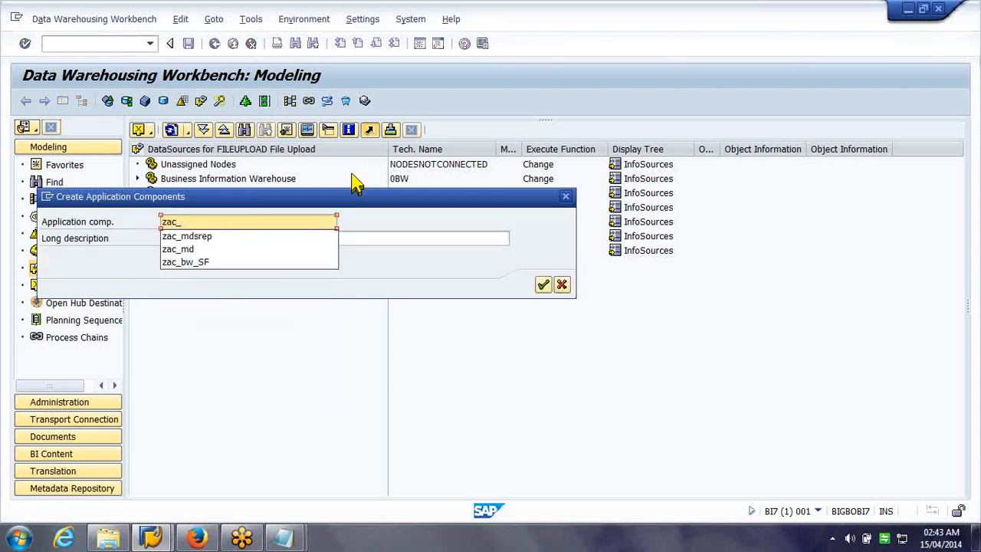
type("NZ")
key("Tab")
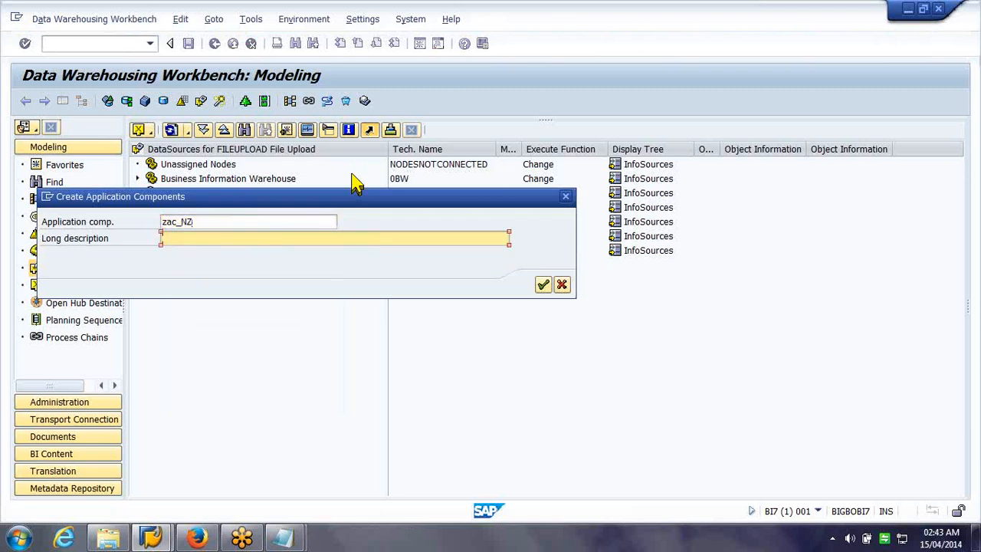
type("Application Component for BW - NZ")
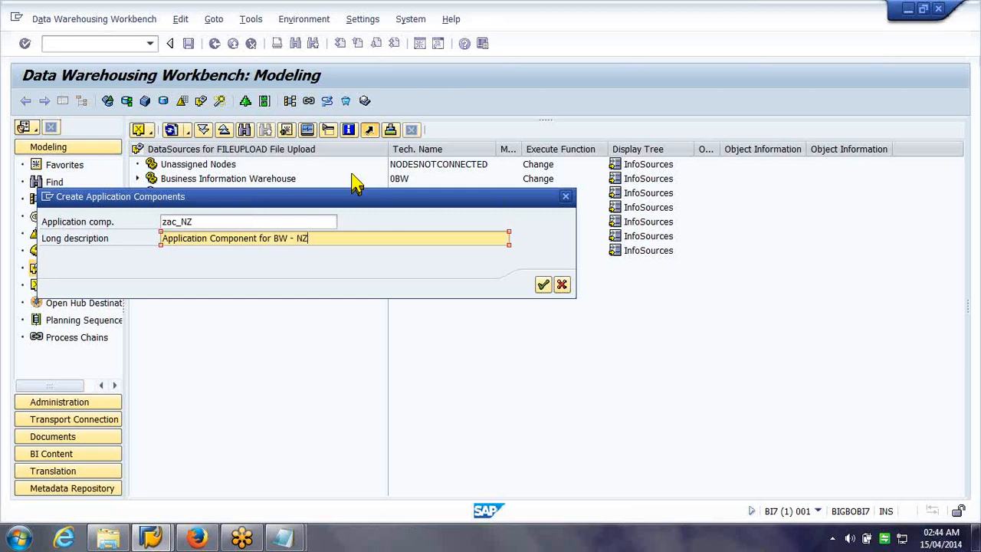
key("Return")
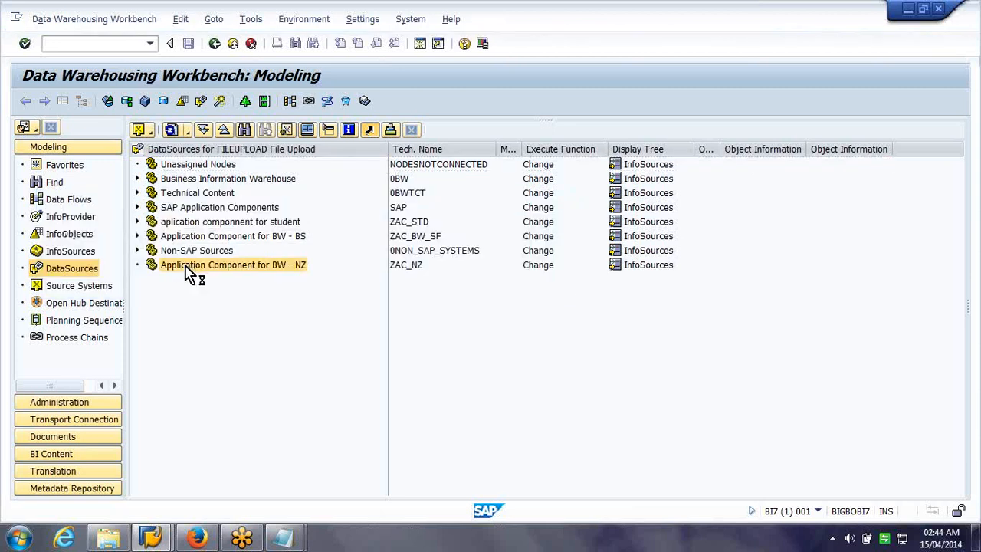
Begin creating a DataSource under the BW - NZ component, then cancel it
right_click(185, 274)
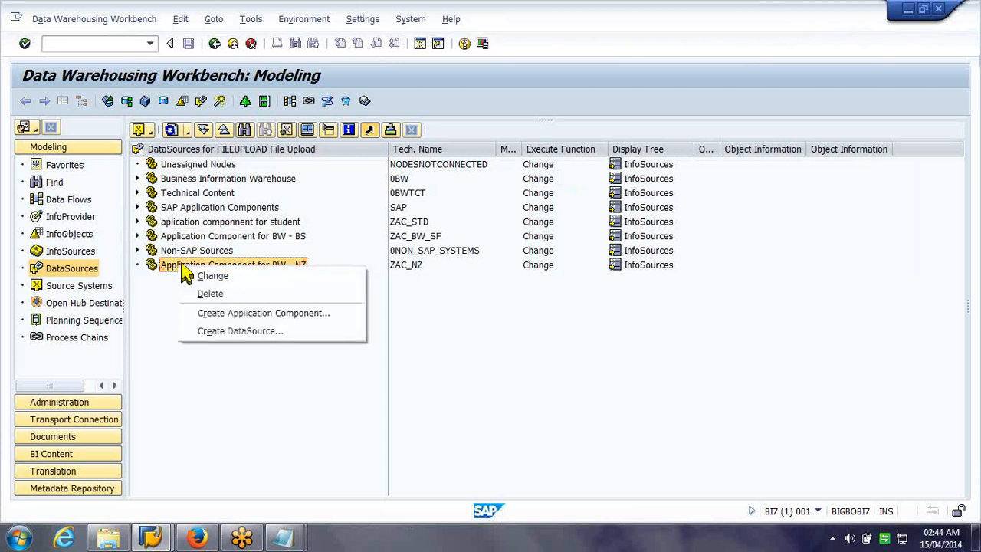
left_click(240, 331)
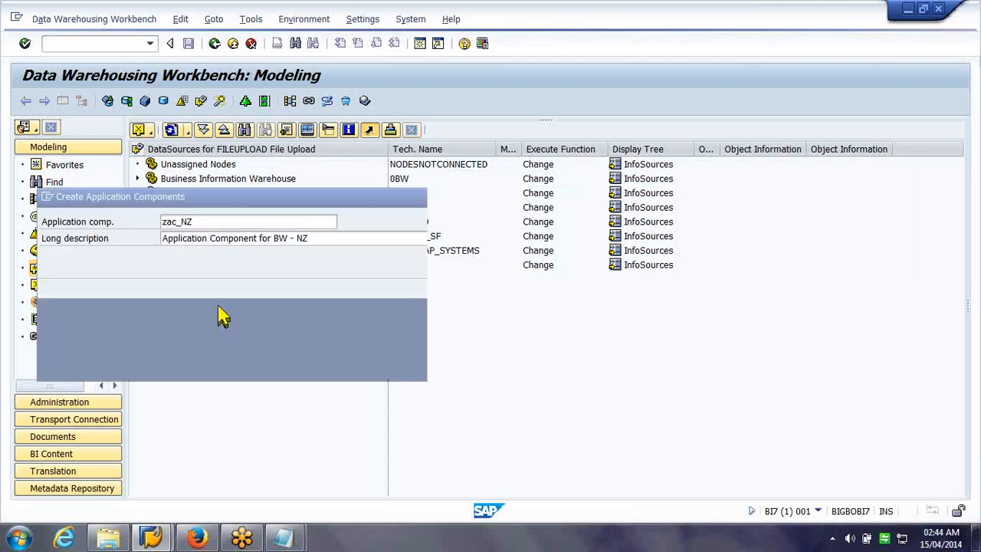
left_click_drag(288, 213, 533, 236)
left_click(658, 395)
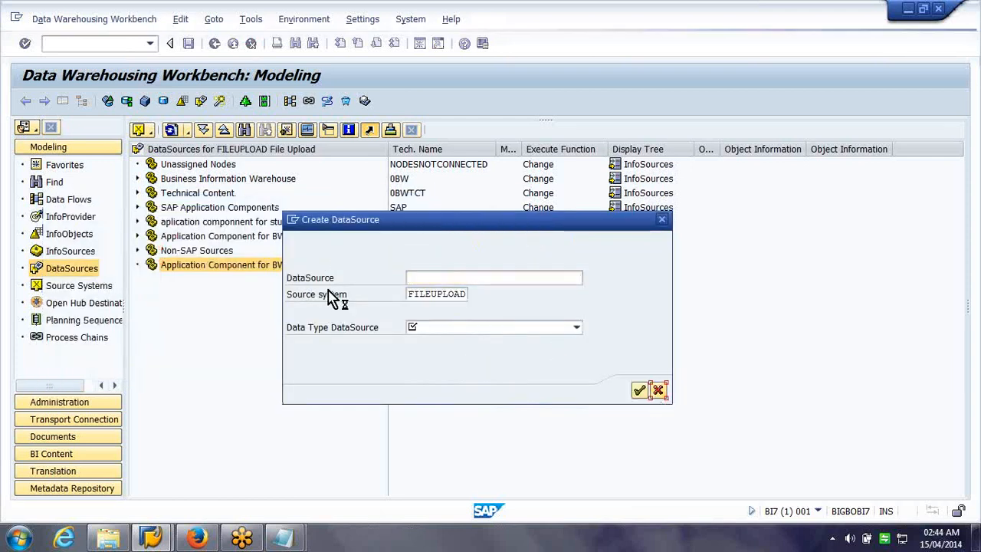
Create sub-component ZAC_MD5 described as 'App Comp for loading MD for Cube' under ZAC_NZ
right_click(257, 264)
left_click(291, 313)
type("zac_")
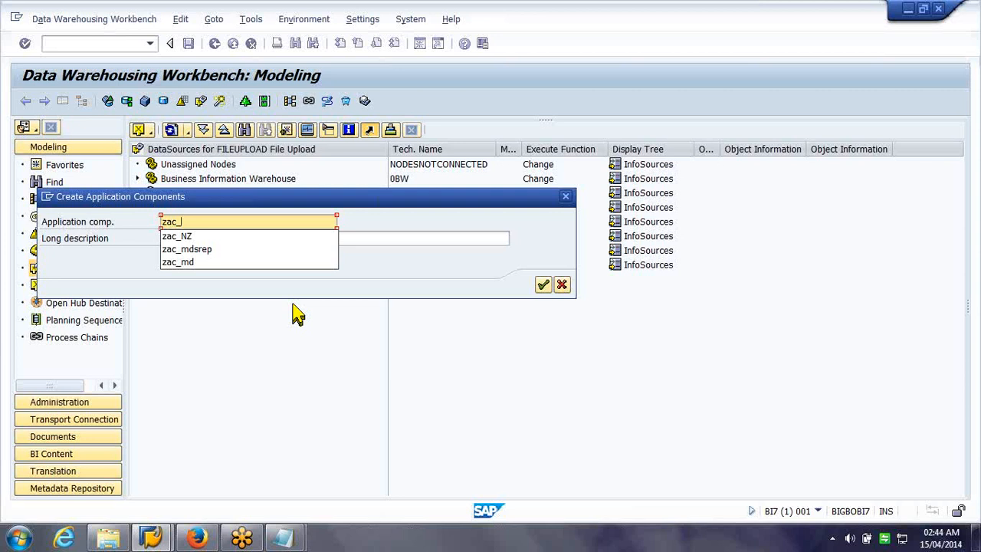
type("md")
key("Tab")
type("App Com")
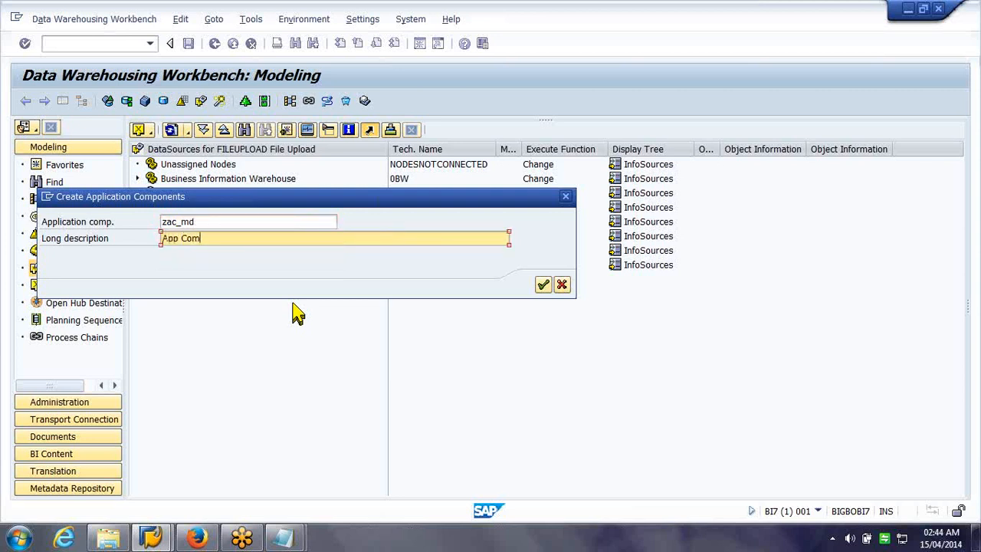
type("p for loading MD for Cube")
key("Return")
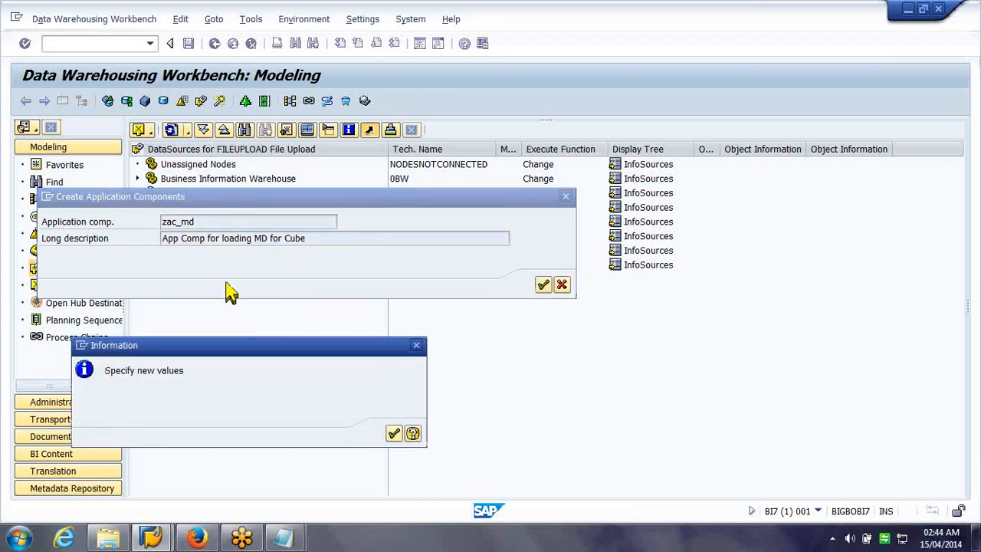
key("Return")
left_click(228, 221)
type("5")
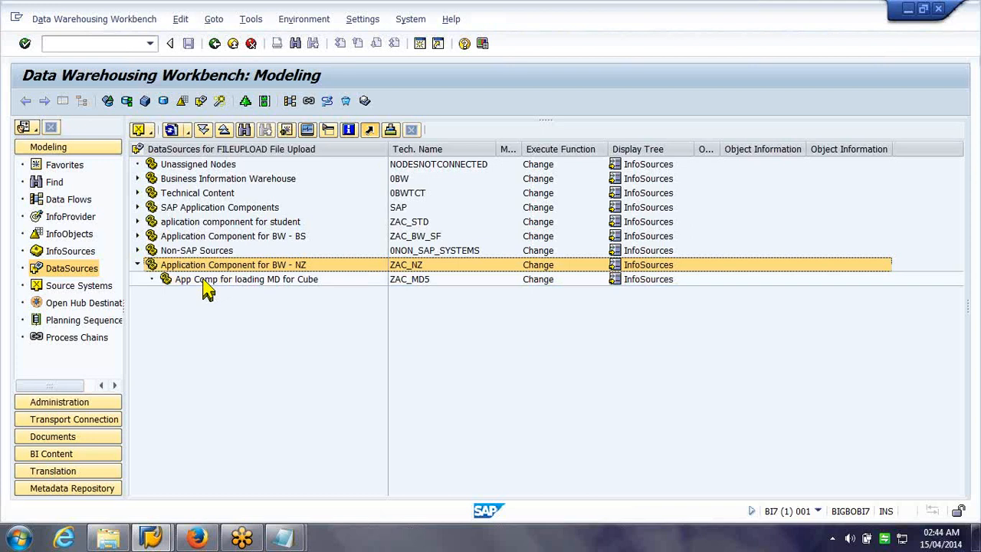
Create Master Data Attributes DataSource zch_slto in the new component, then leave it without saving
left_click(204, 281)
right_click(205, 287)
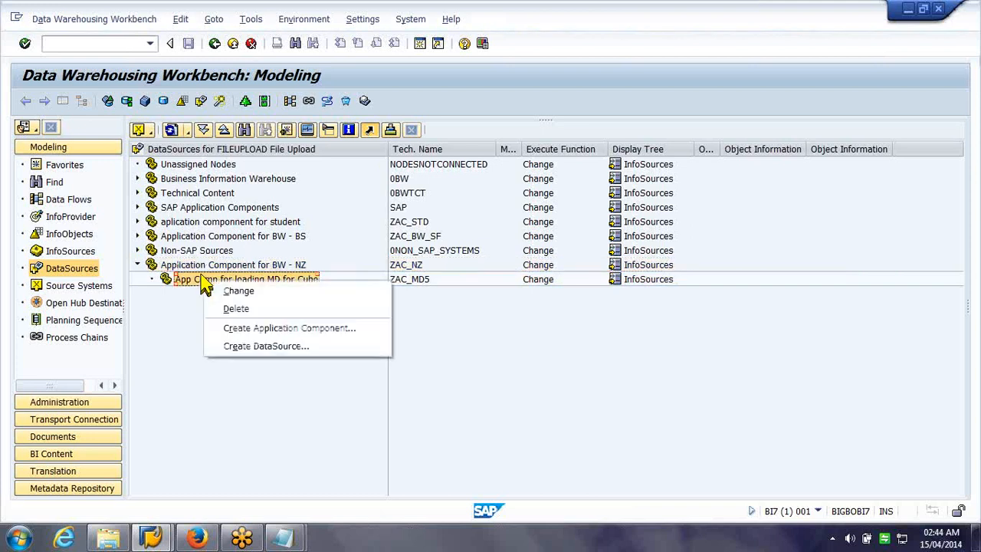
left_click(245, 346)
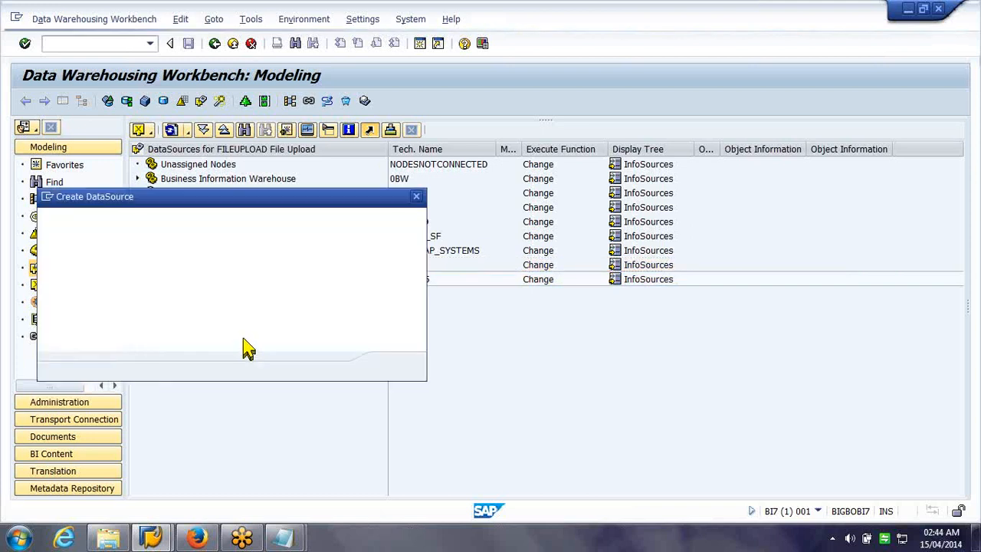
type("zch")
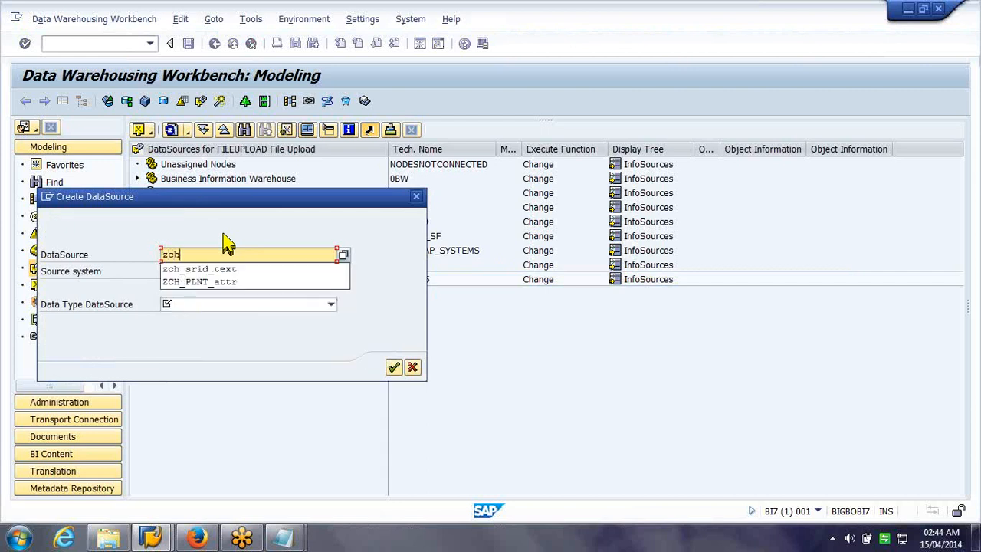
type("_slto")
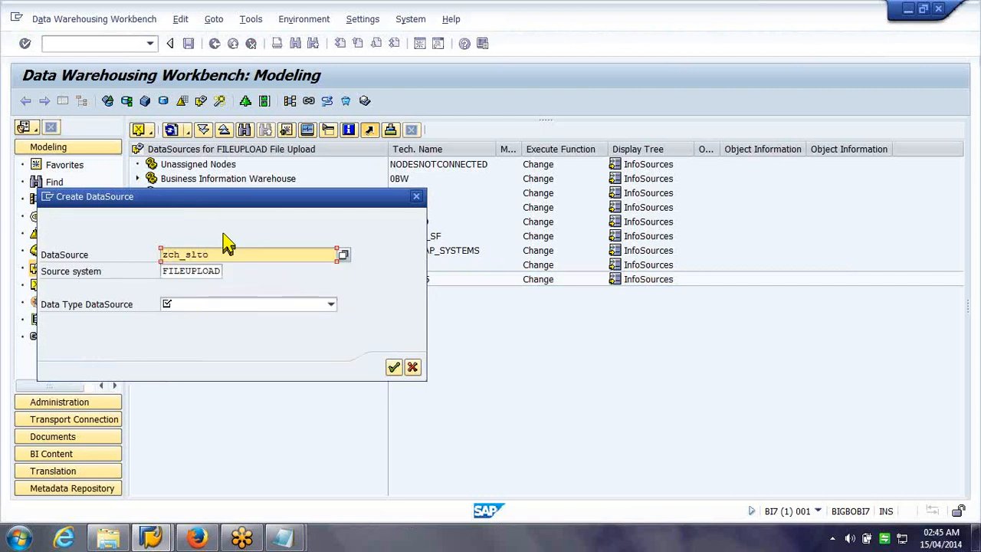
key("Tab")
key("Tab")
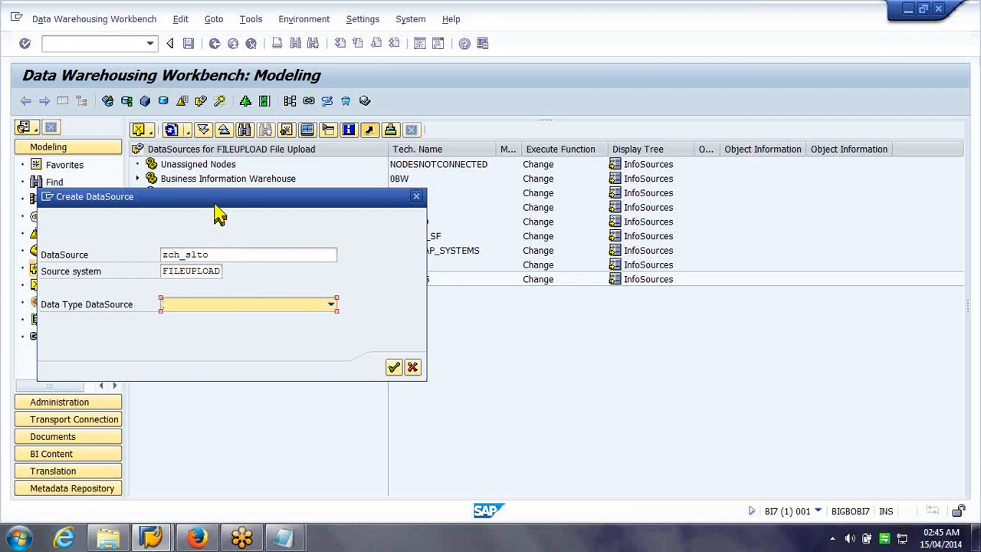
left_click(331, 305)
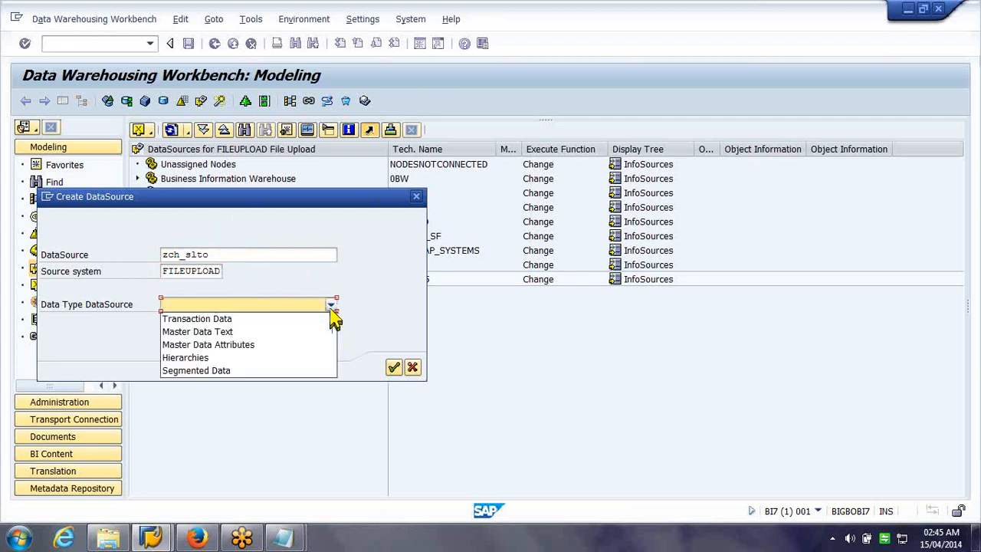
left_click(311, 345)
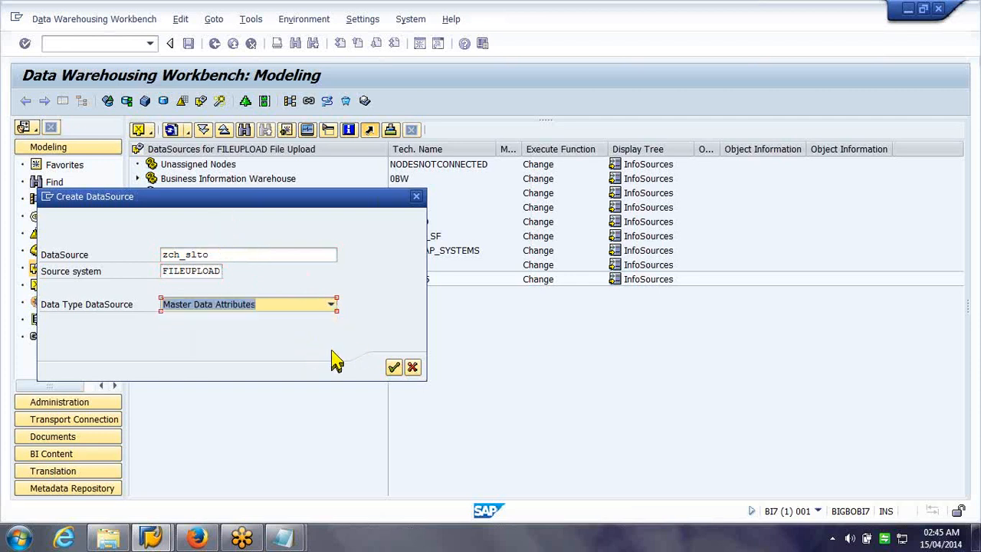
left_click(393, 367)
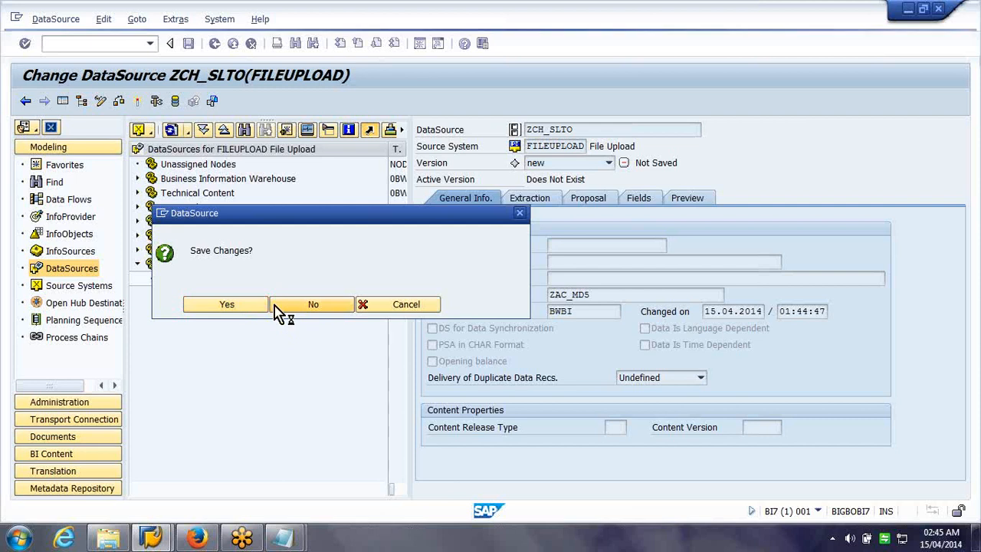
left_click(218, 300)
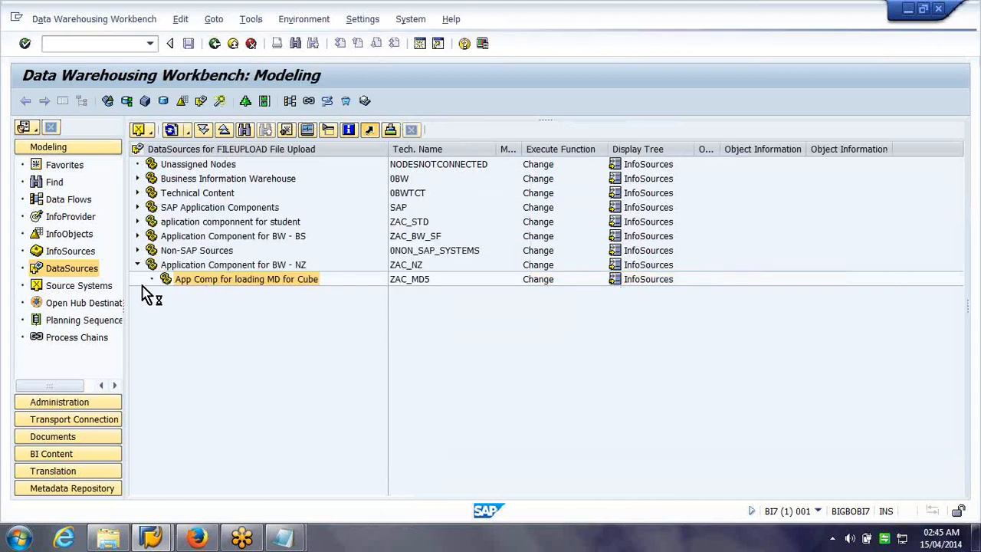
Create DataSource zch_slto_attr with data type Master Data Attributes
left_click(293, 351)
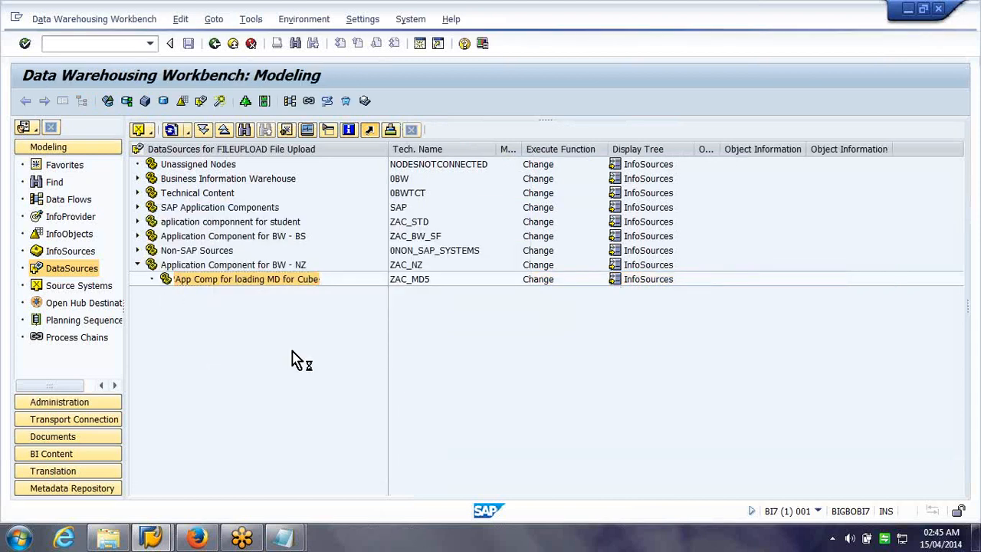
type("zch_slto_attr")
key("Tab")
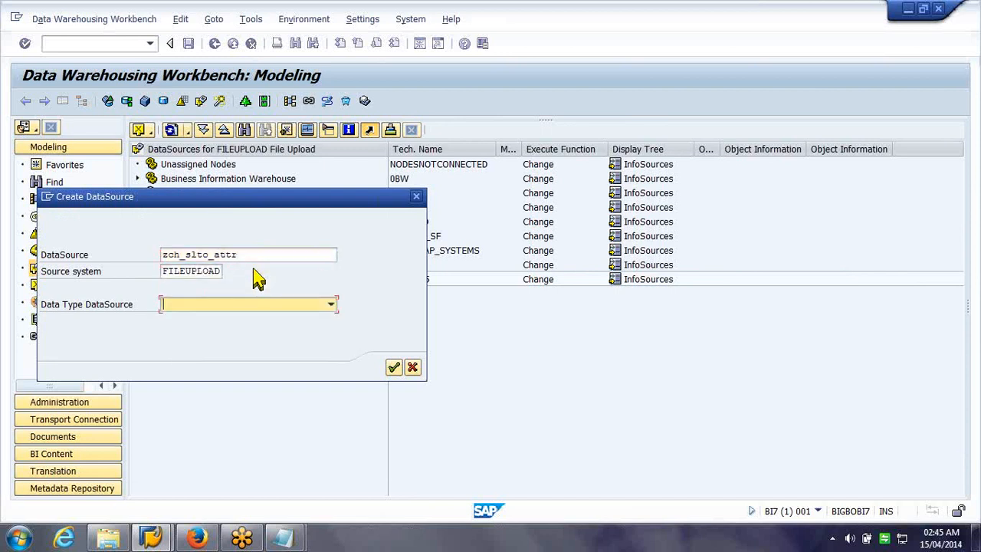
left_click(331, 305)
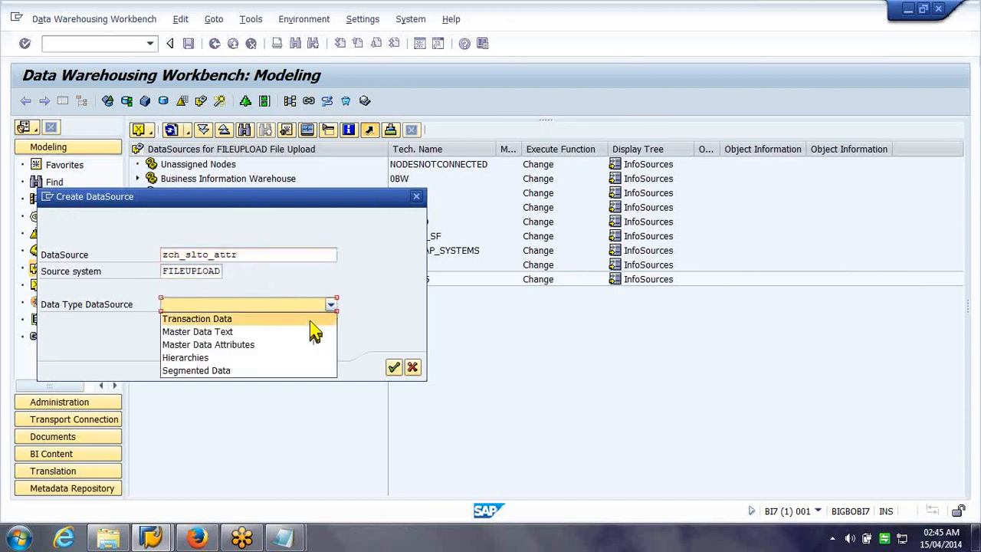
left_click(297, 345)
left_click(393, 368)
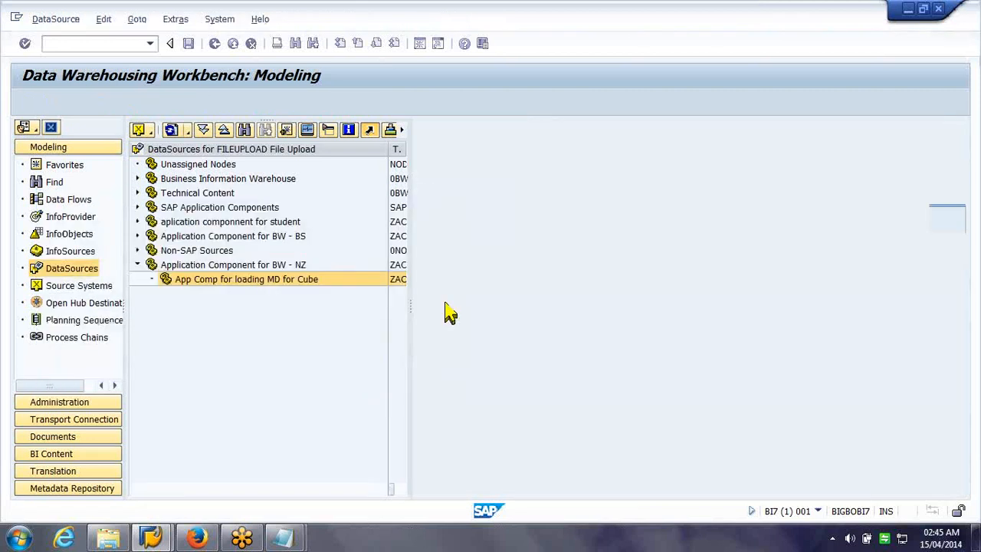
Set the short, medium and long descriptions to 'DS for Ship to attr'
type("DS fo")
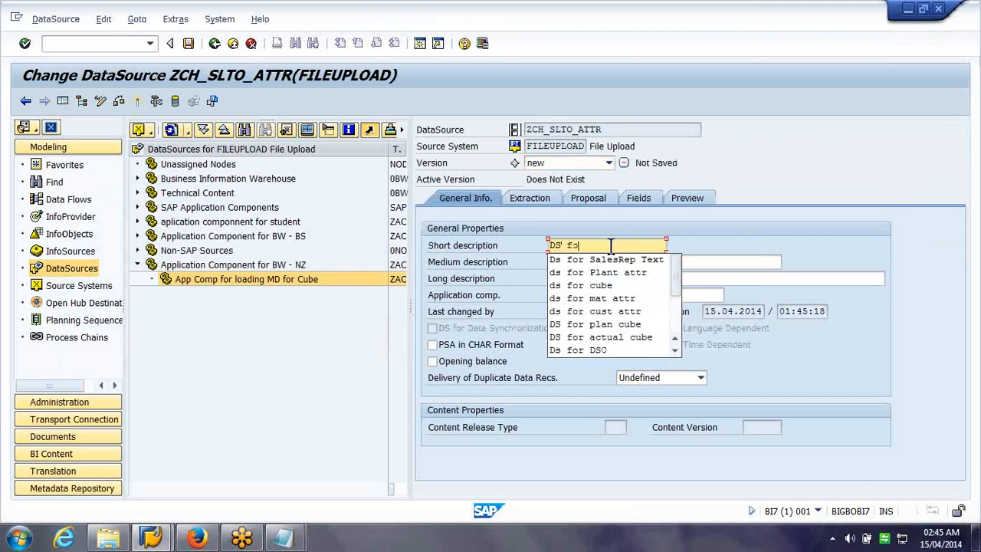
type("r Shi")
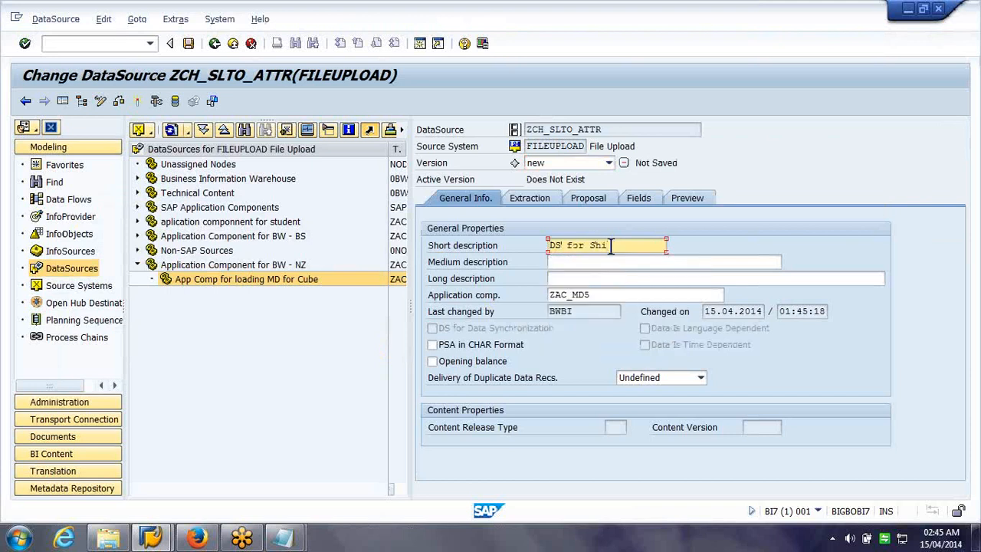
type("p to")
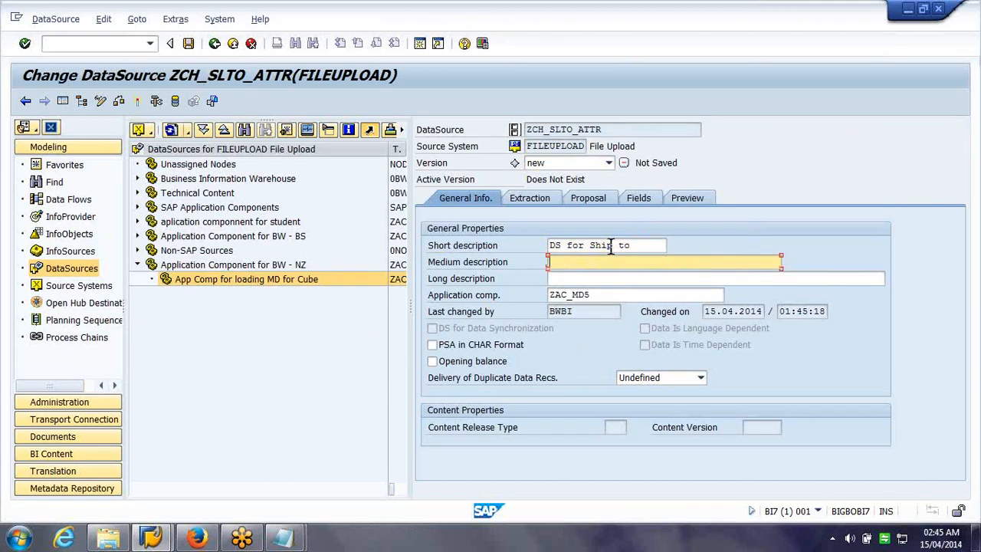
type(" attr")
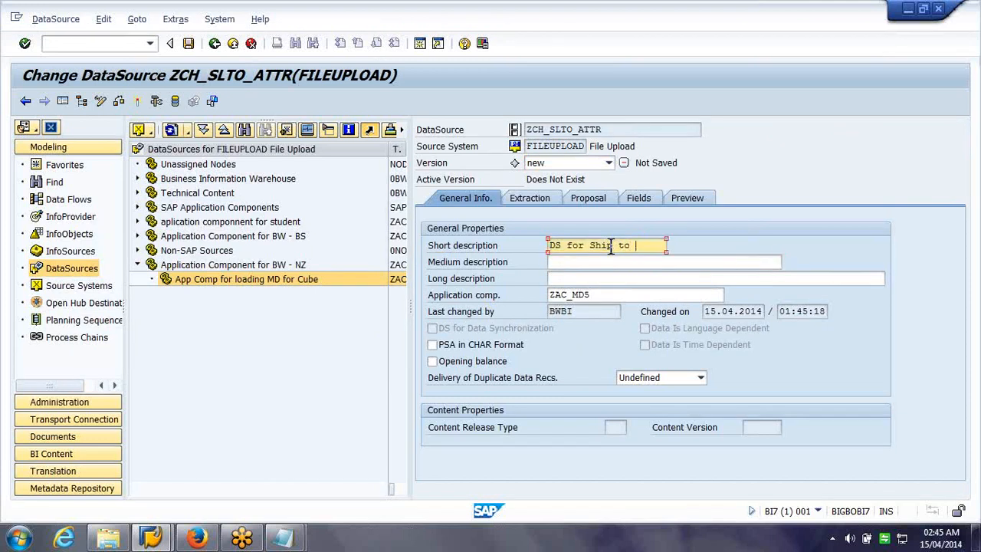
key("ctrl+a")
key("ctrl+c")
key("Tab")
key("ctrl+v")
key("Tab")
key("ctrl+v")
left_click(520, 211)
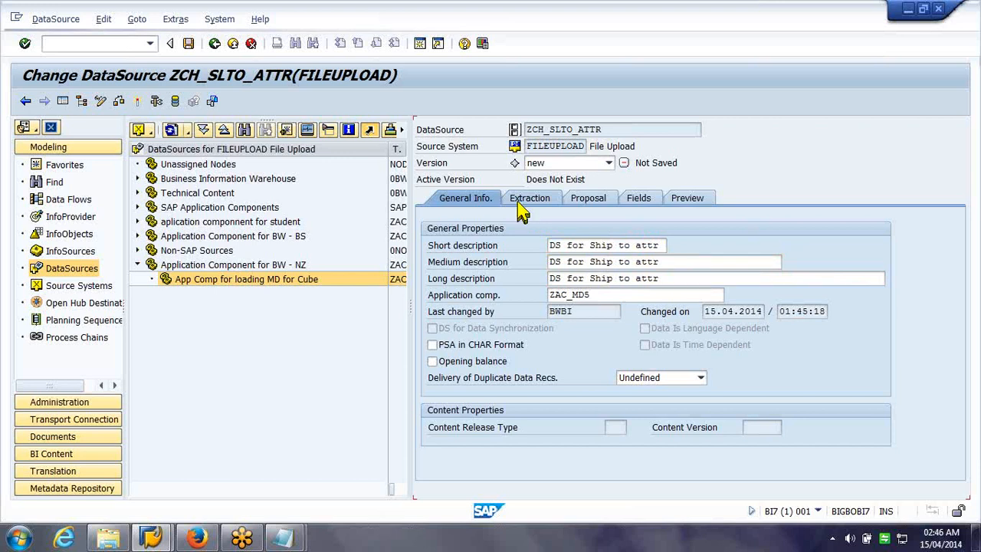
Set the extraction adapter to Load Text-Type File from Application Server
left_click(520, 203)
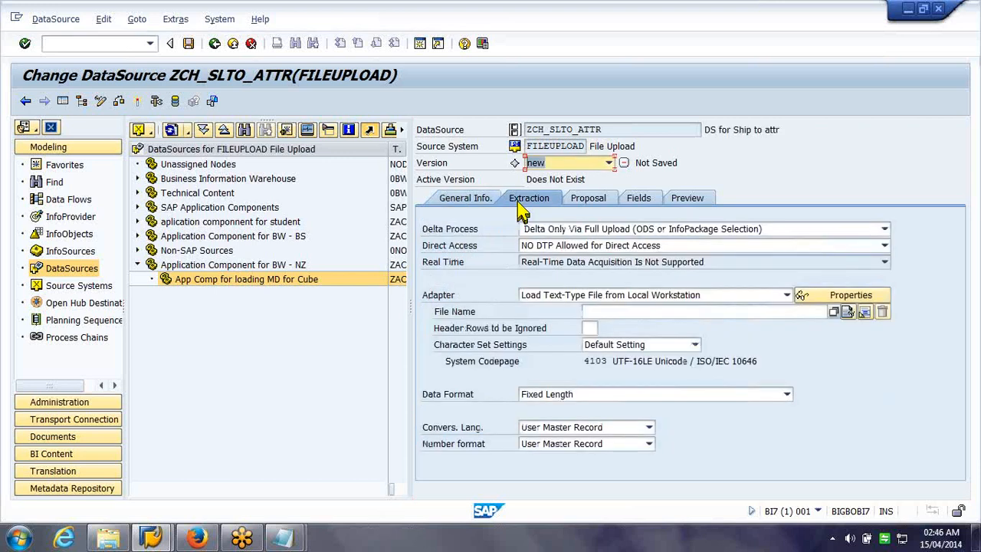
left_click(724, 298)
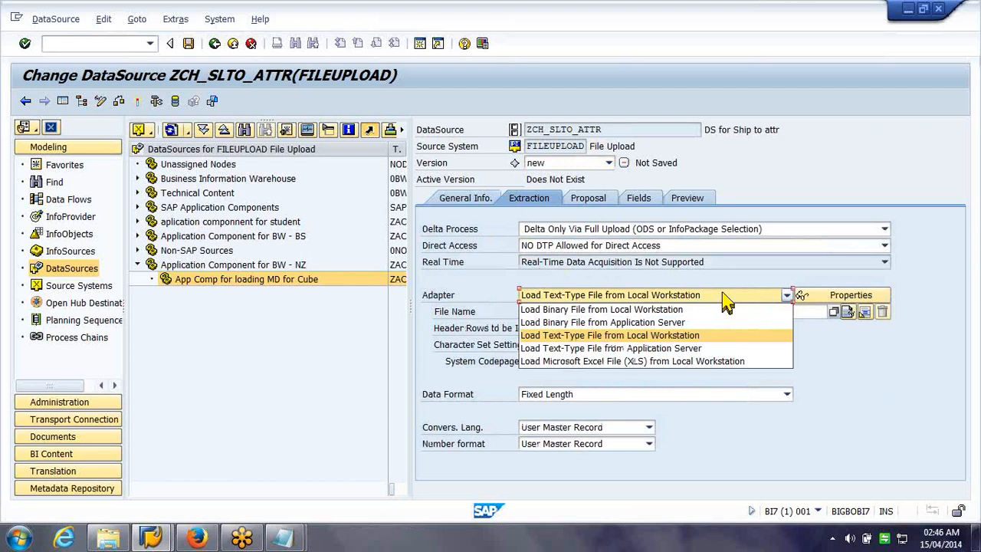
left_click(718, 349)
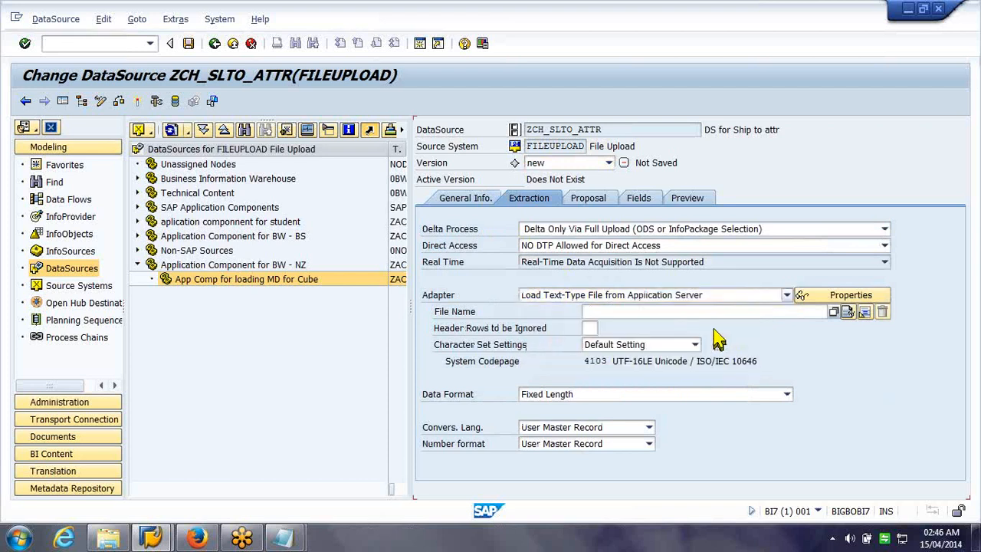
Open transaction SE37 in a new session with /ose37
left_click(137, 44)
type("/ose37")
key("Return")
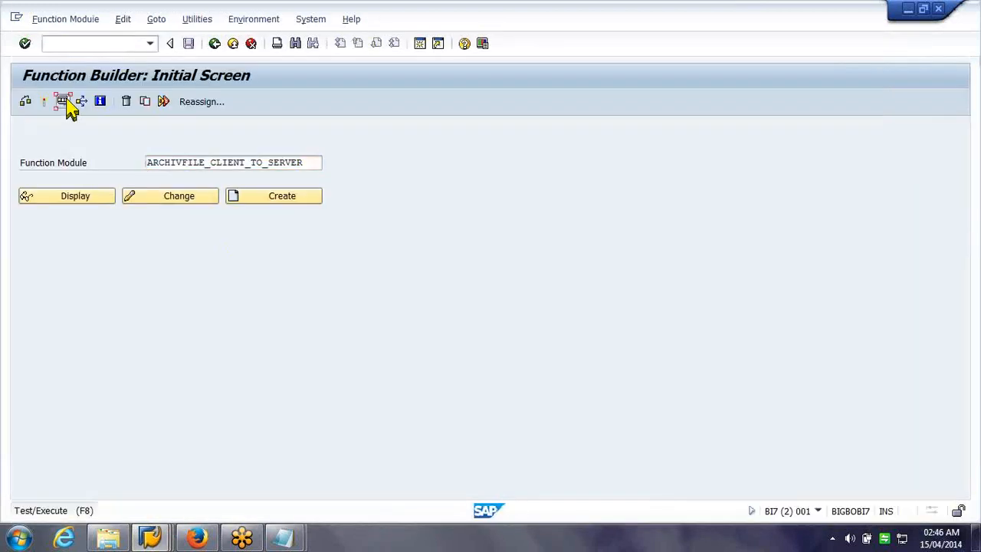
Start a test run of ARCHIVFILE_CLIENT_TO_SERVER and open the Customer Attributes file's properties
left_click(64, 104)
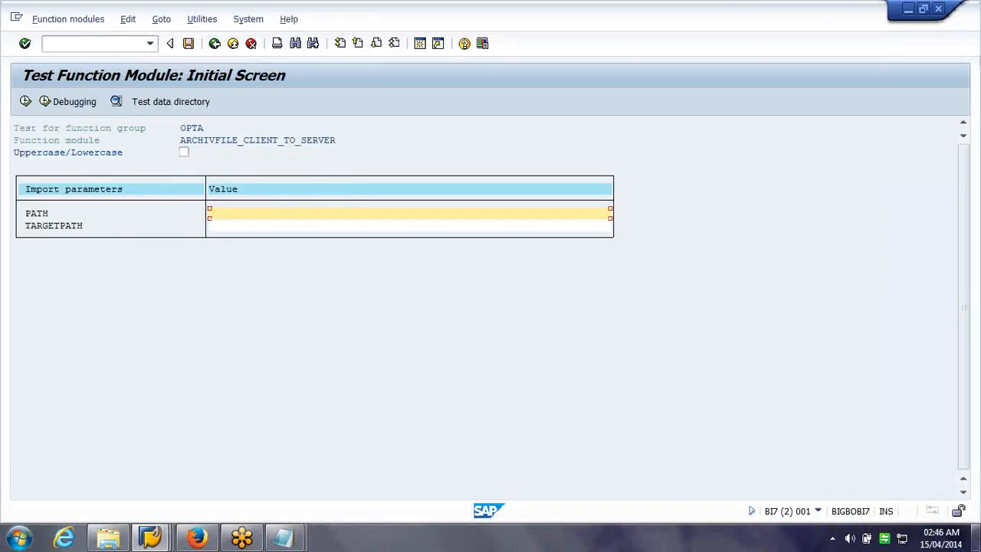
left_click(976, 539)
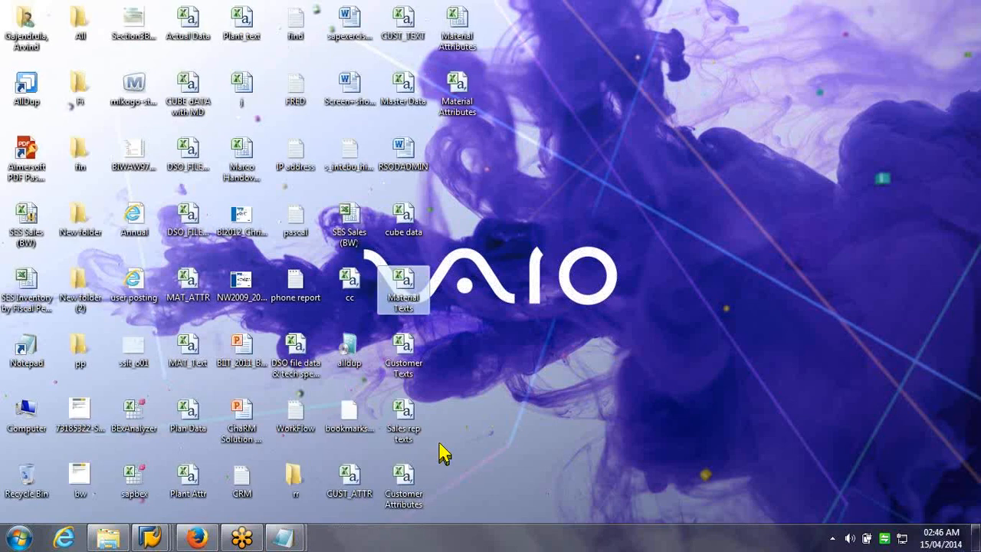
double_click(490, 291)
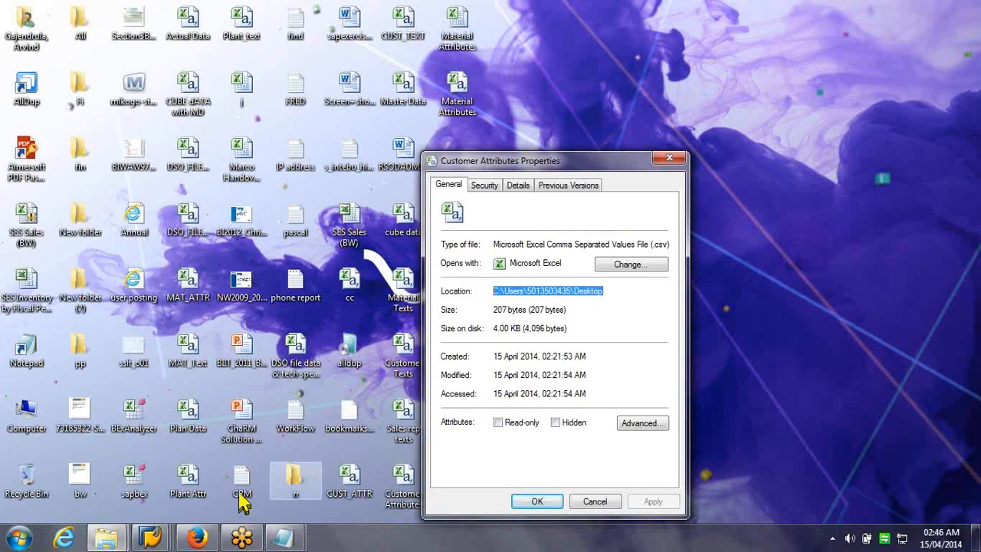
left_click(160, 539)
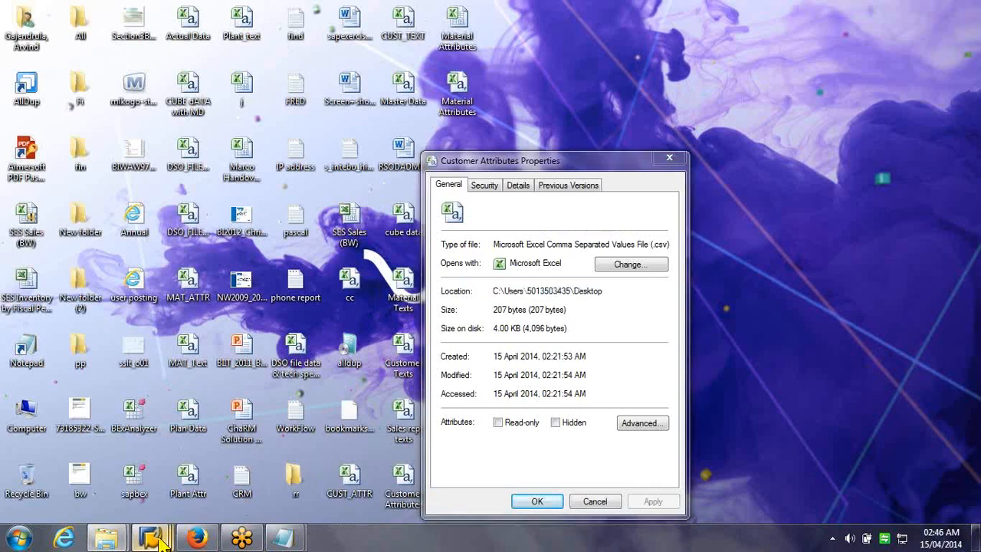
left_click(379, 484)
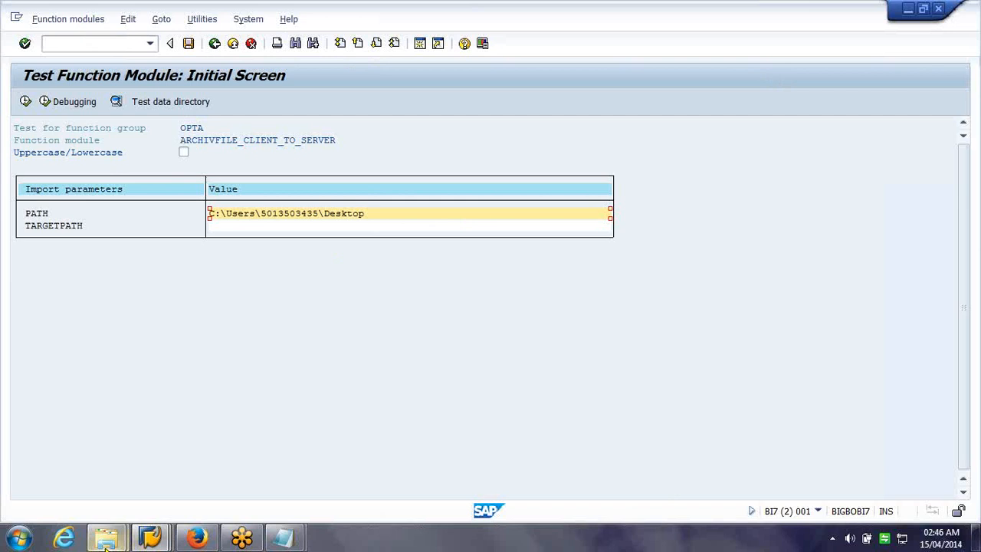
left_click(105, 540)
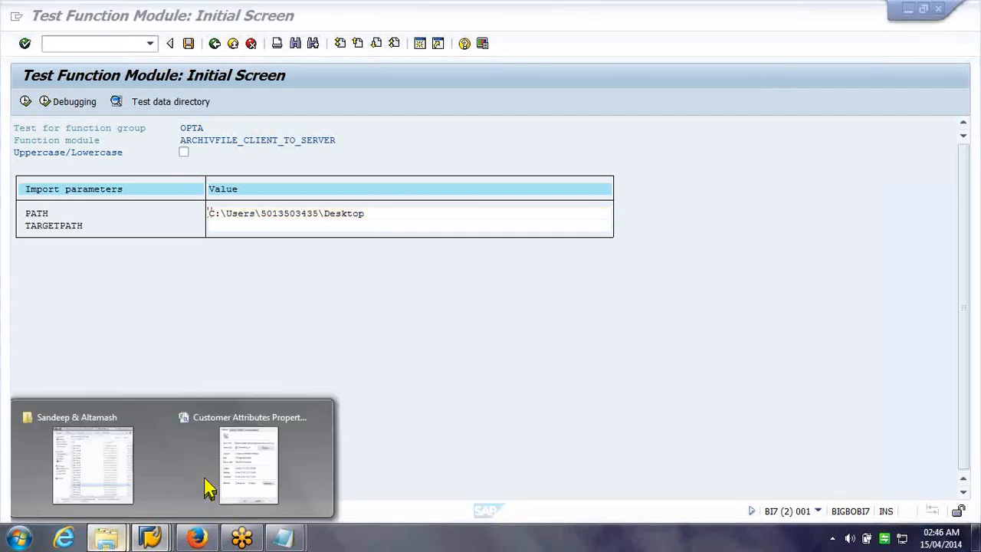
left_click(208, 486)
Copy the name 'Customer Attributes' and append '\Customer Attributes.csv' to PATH
left_click(496, 213)
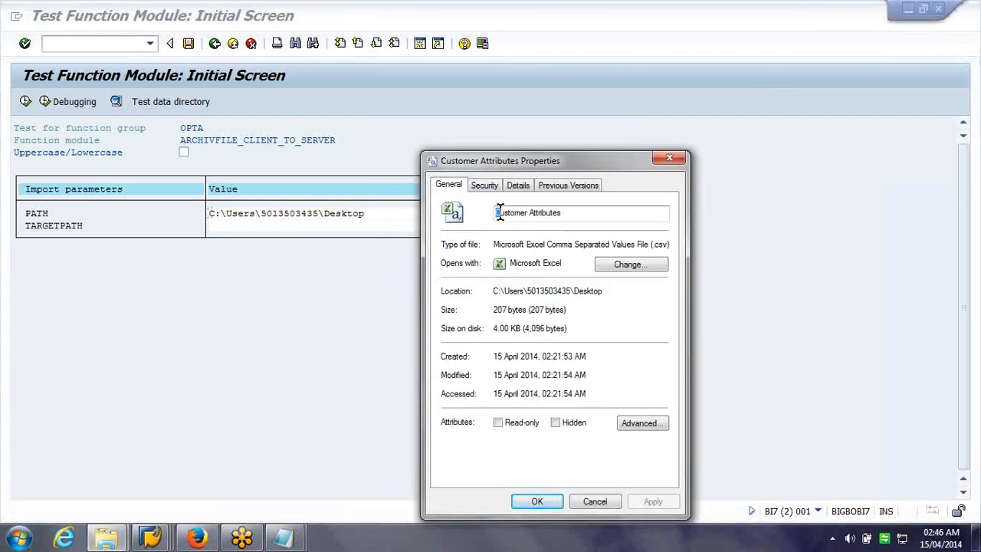
left_click(575, 213)
left_click_drag(574, 213, 419, 217)
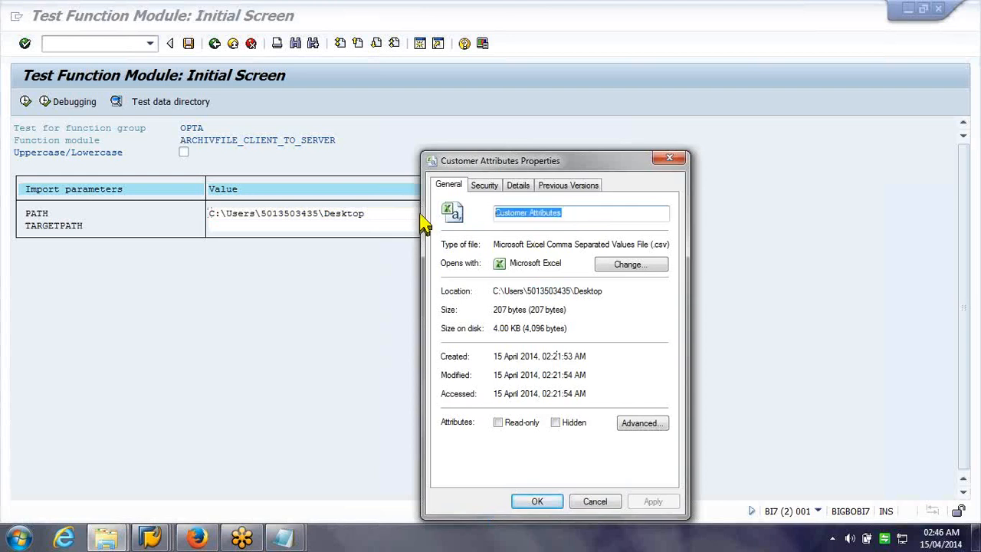
left_click(379, 216)
left_click(380, 215)
type("\\")
key("ctrl+v")
type(".csv")
key("Tab")
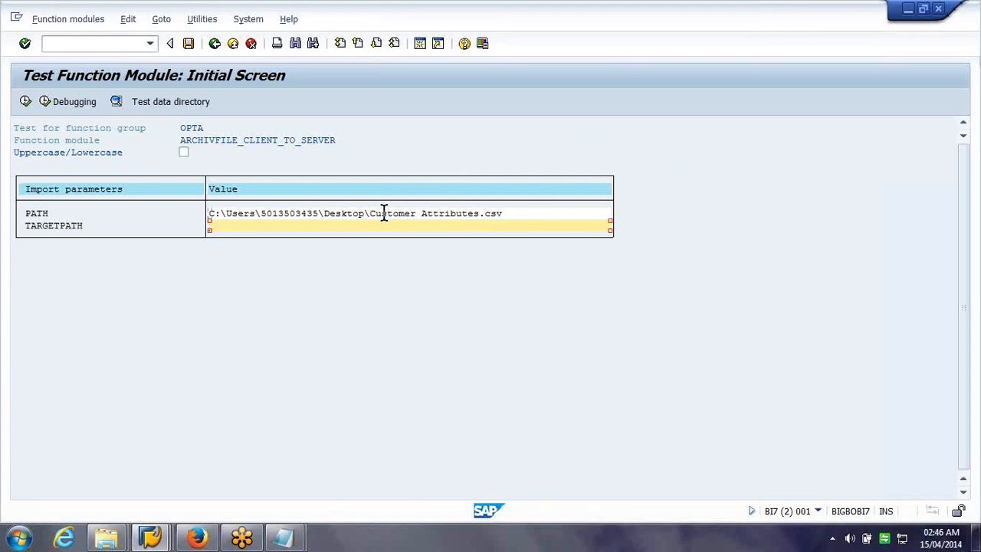
left_click(125, 538)
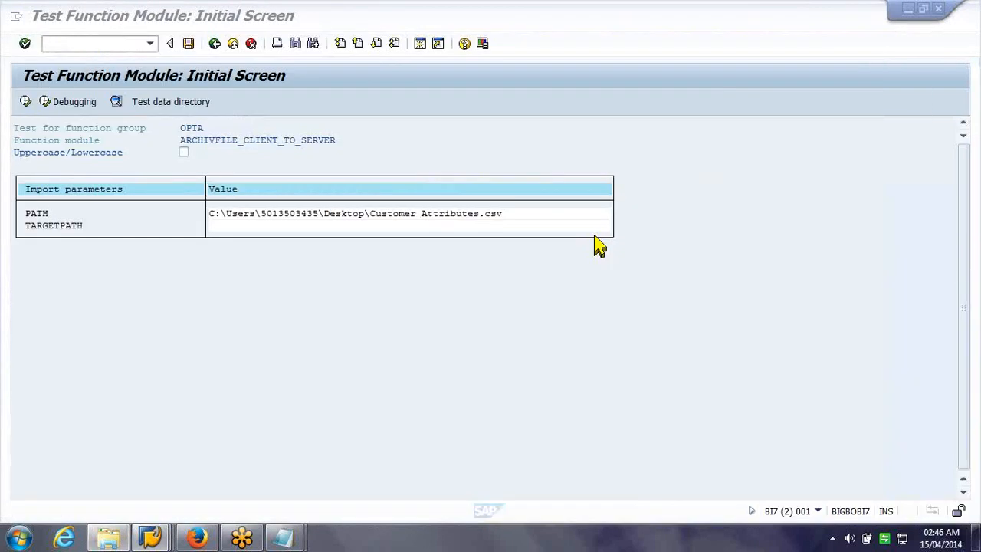
Enter ship_to_NZ.csv as TARGETPATH and execute the function module
left_click(411, 227)
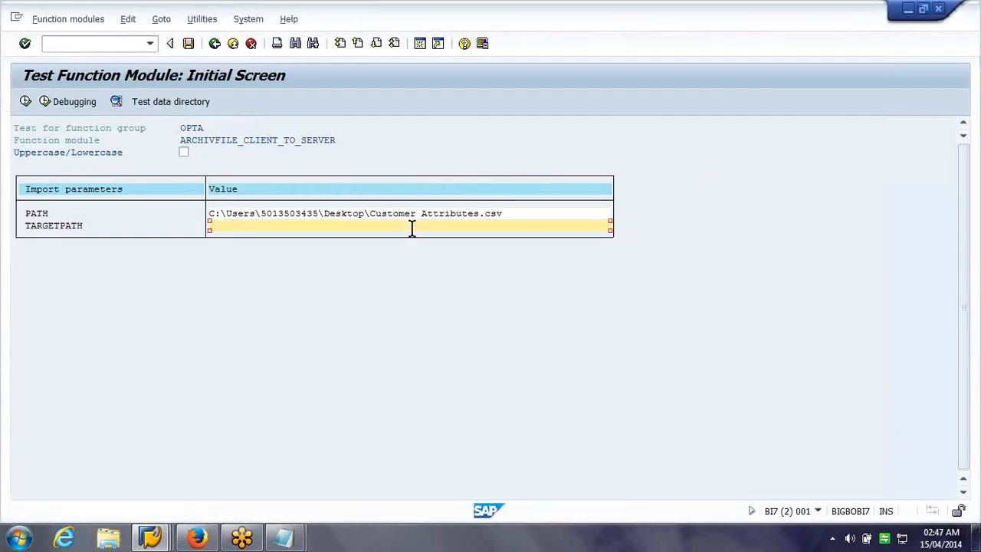
type("ship_to_NZ.csv")
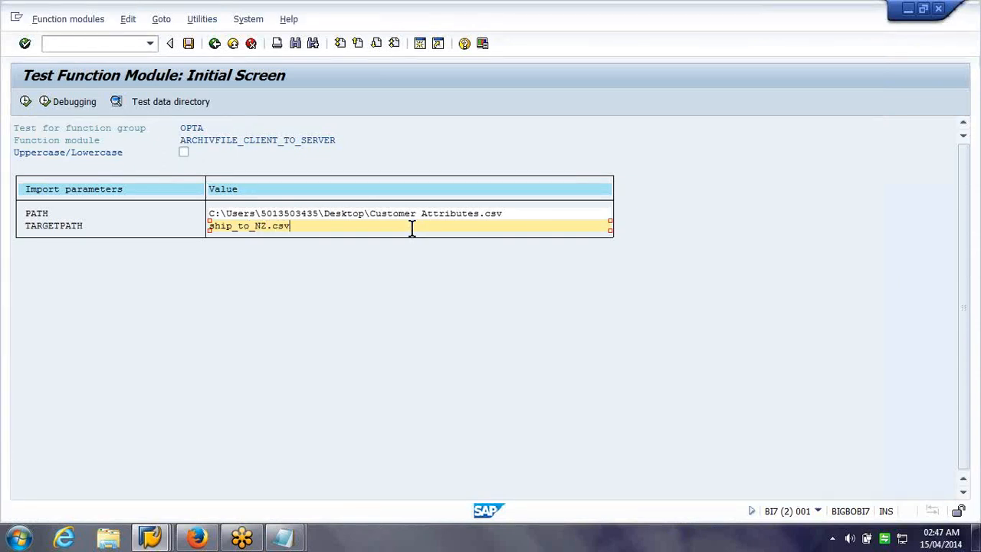
key("F8")
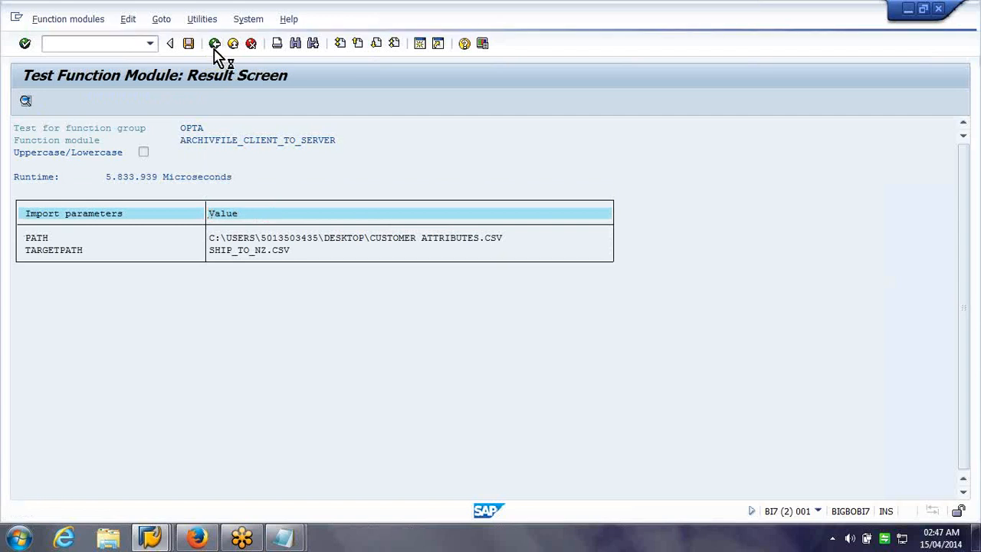
Copy the Customer Texts file name from the desktop and return to the test screen
left_click(975, 544)
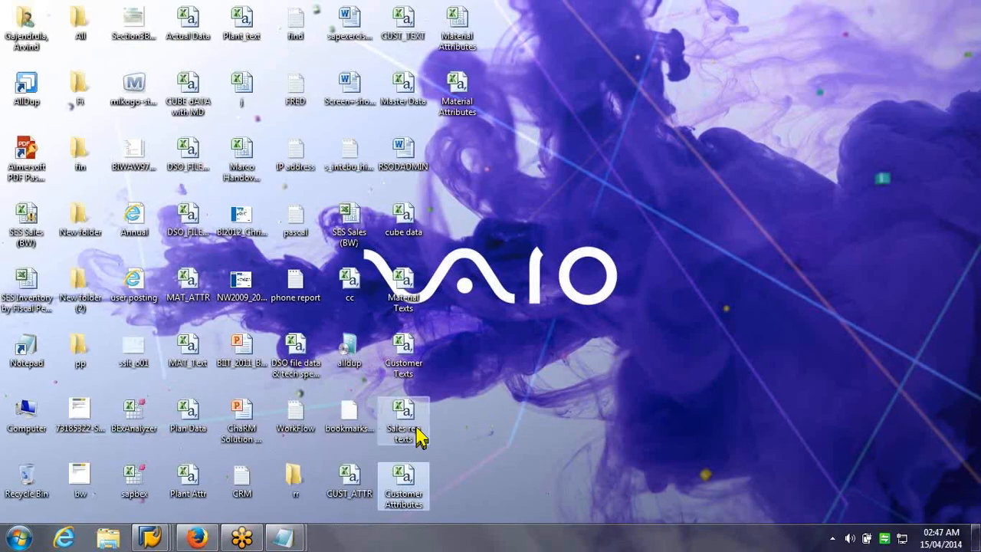
left_click(406, 380)
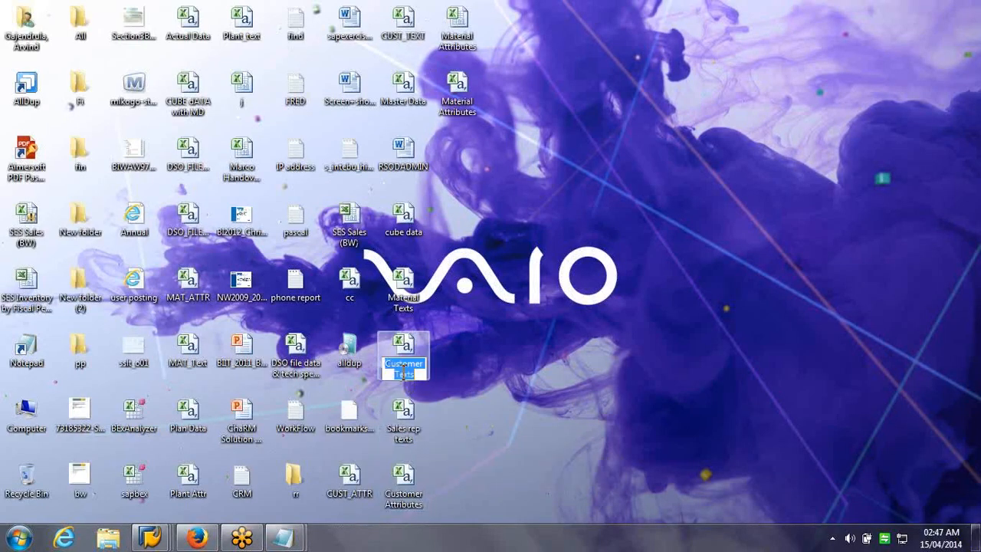
key("alt+Tab")
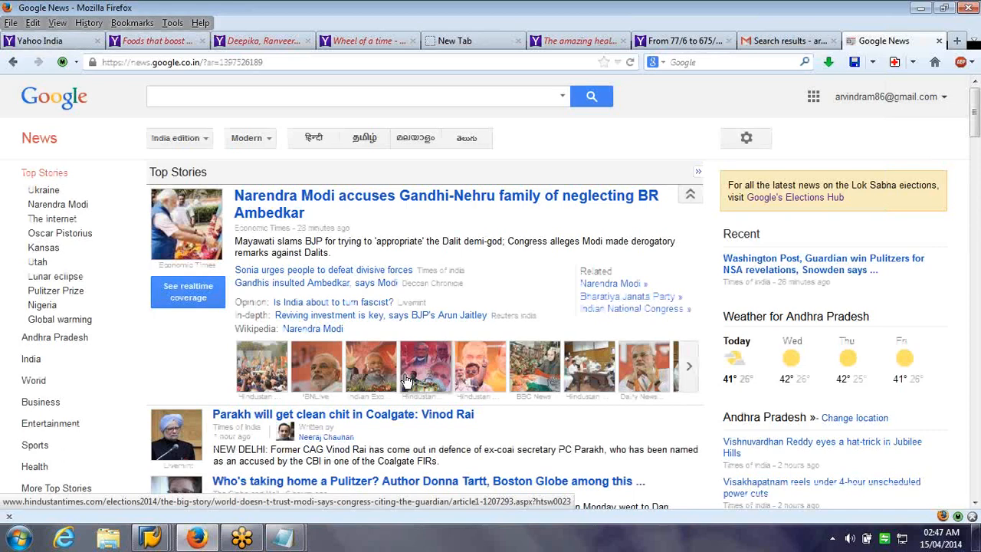
left_click(922, 8)
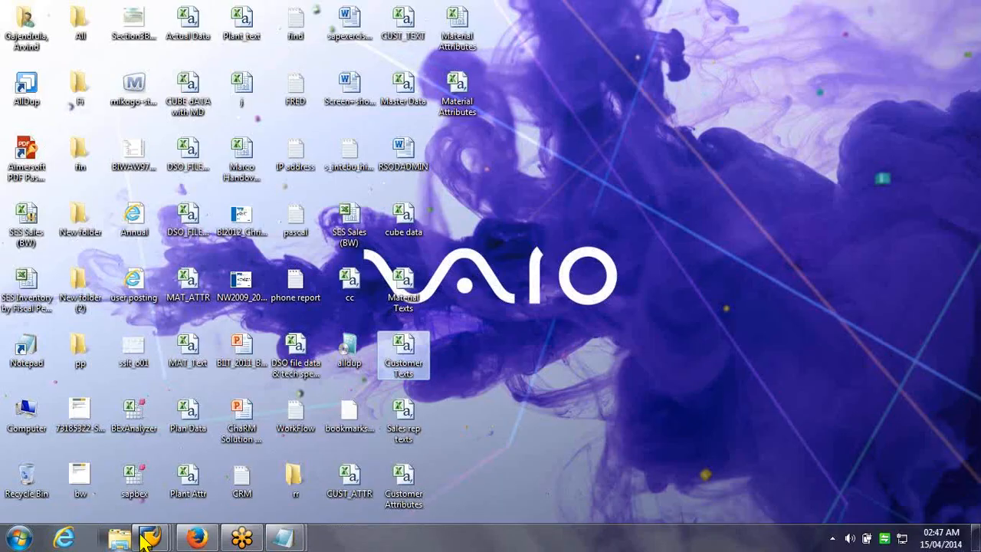
mouse_move(150, 539)
left_click(367, 477)
Set PATH to Customer Texts and TARGETPATH to Customer Texts_NZ.CSV, execute, then go back
left_click_drag(370, 213, 479, 218)
type("Customer Texts")
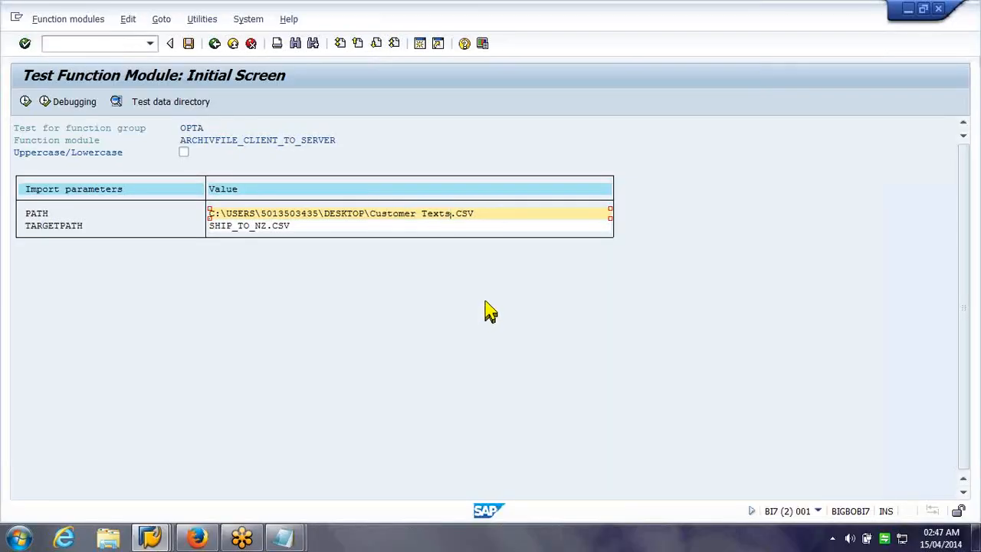
left_click(260, 226)
left_click_drag(259, 226, 204, 230)
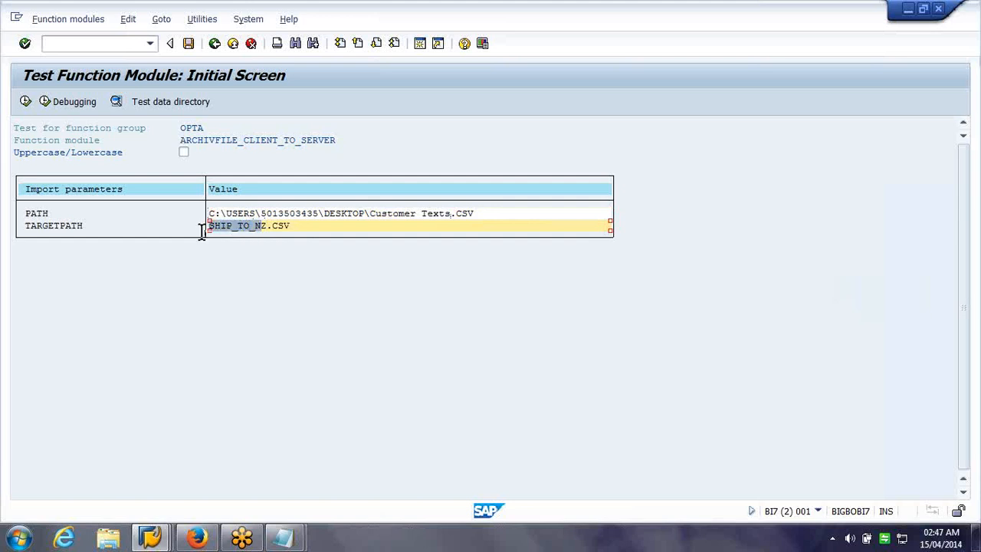
type("Customer Texts")
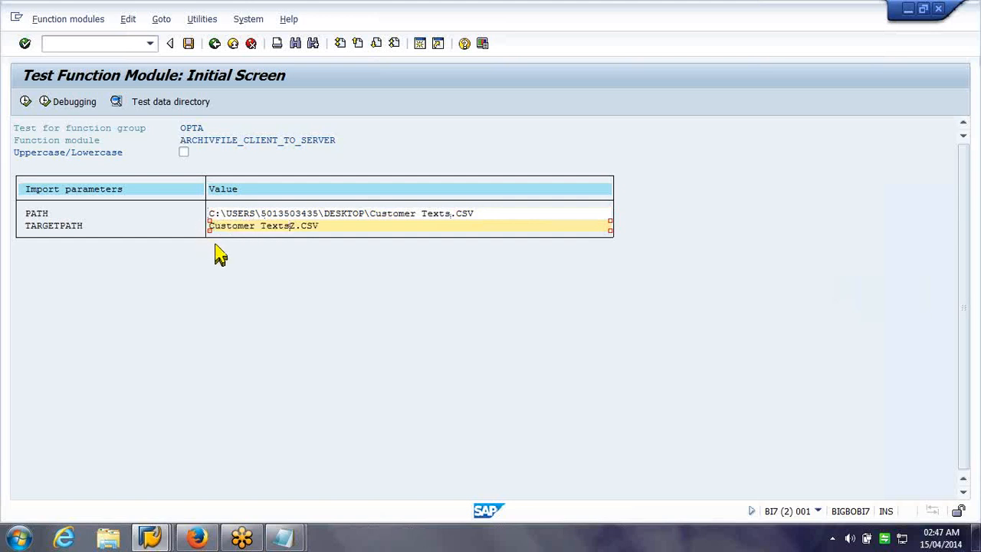
type("_NZ")
key("F8")
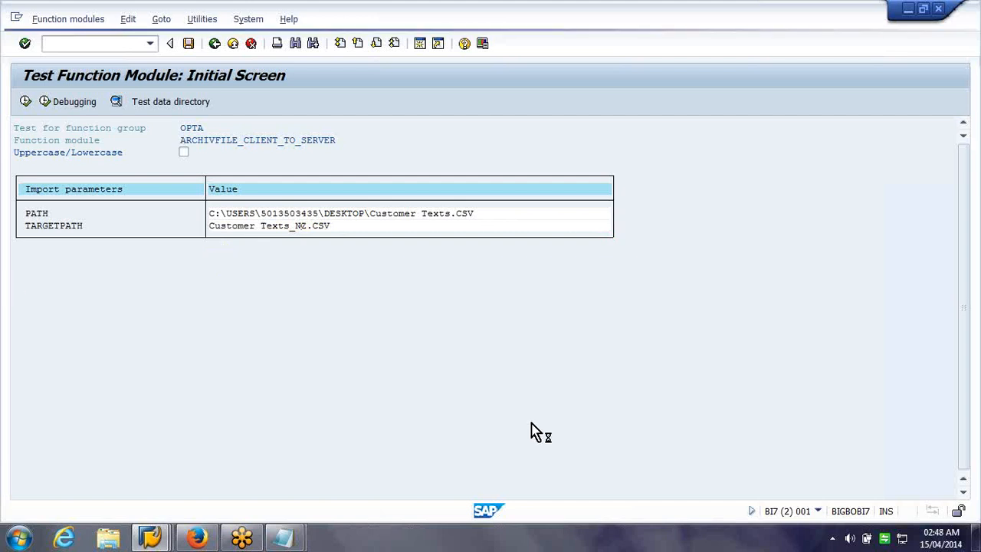
left_click(215, 45)
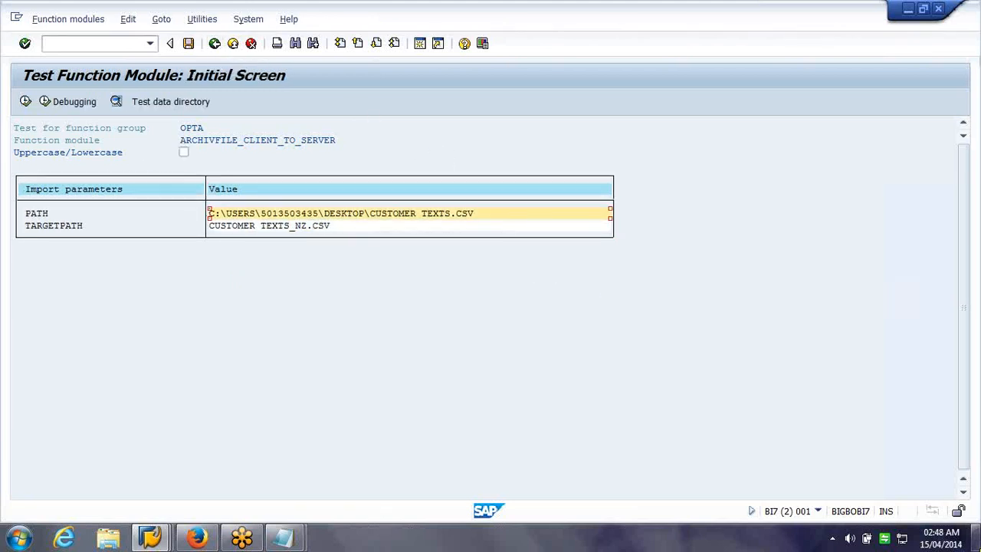
Paste Material Attributes into PATH and TARGETPATH and execute the upload
left_click(976, 540)
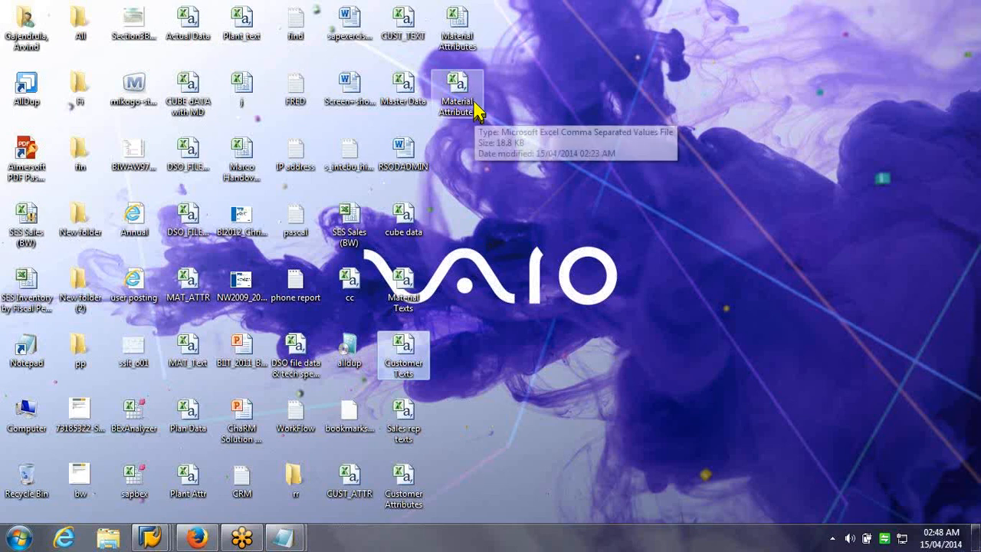
left_click(477, 110)
key("ctrl+c")
key("F2")
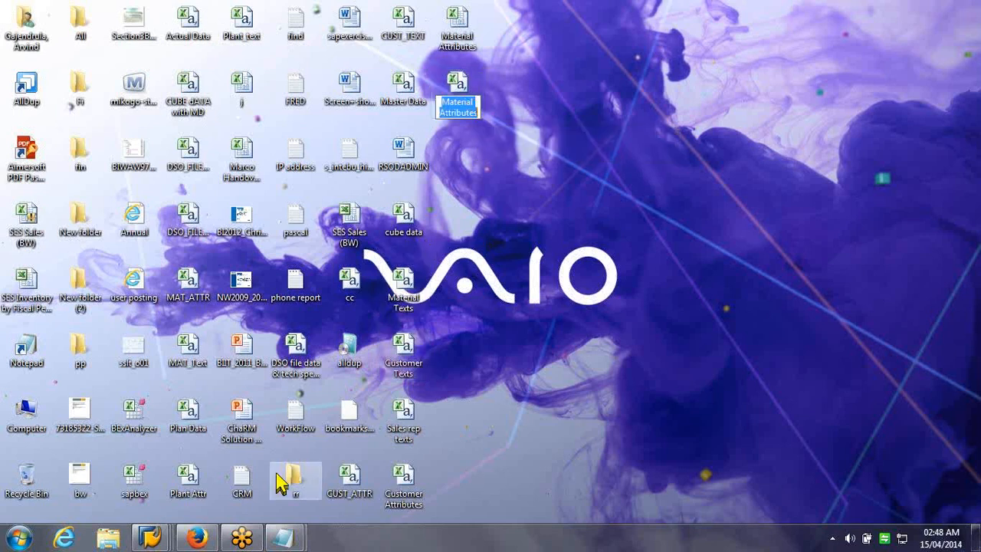
left_click(154, 540)
mouse_move(153, 539)
left_click(354, 435)
left_click_drag(368, 214, 449, 220)
key("ctrl+v")
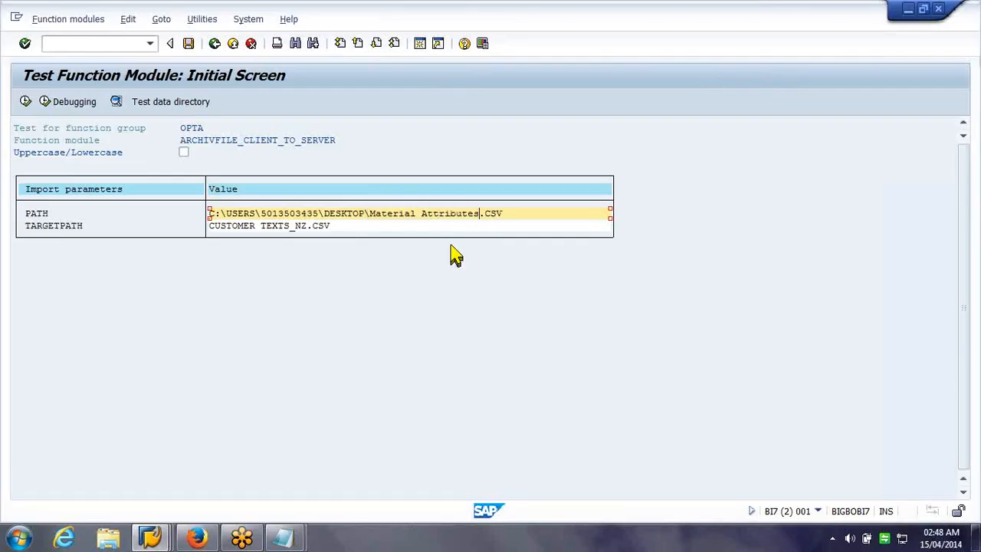
left_click_drag(211, 226, 289, 217)
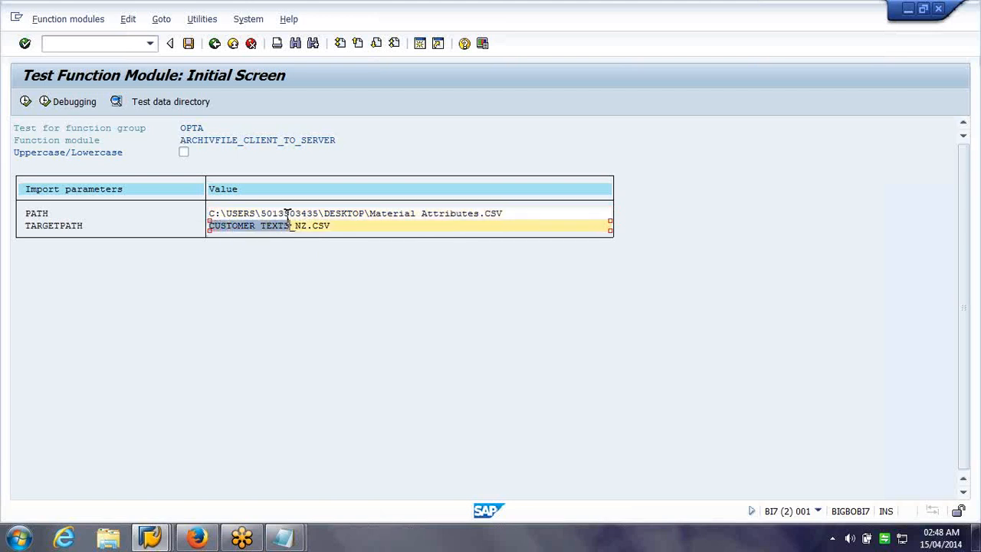
key("ctrl+v")
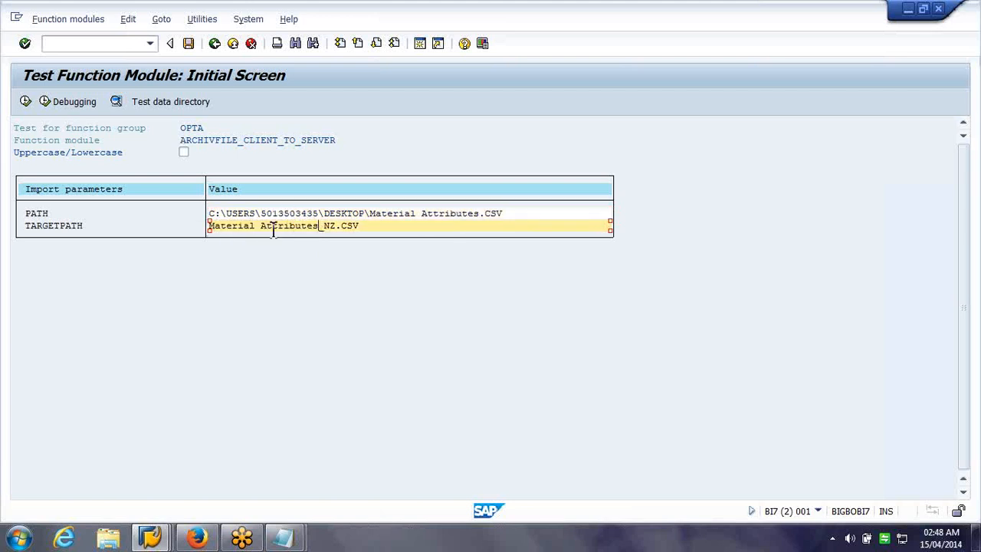
left_click(24, 104)
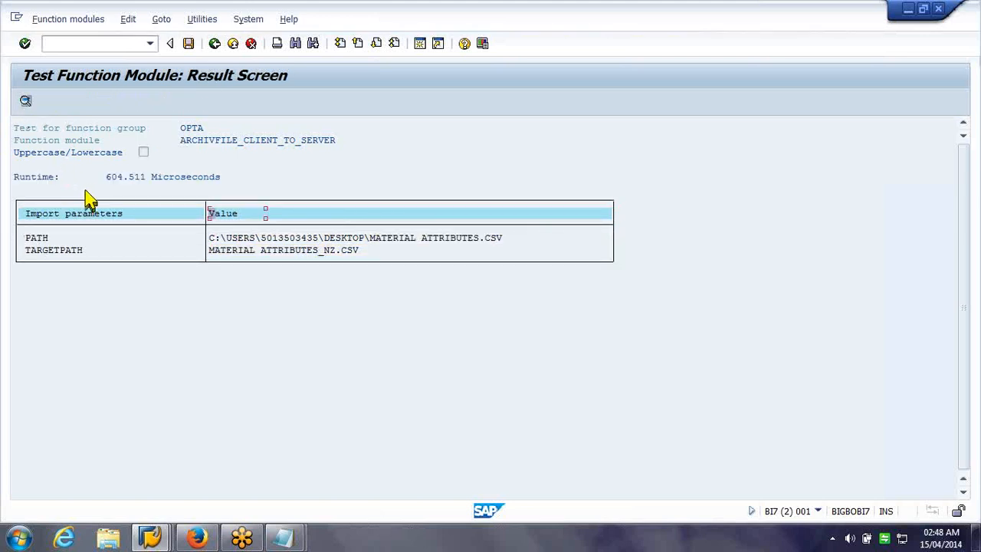
Copy the Material Texts file name from the desktop and return to parameter entry
key("super+d")
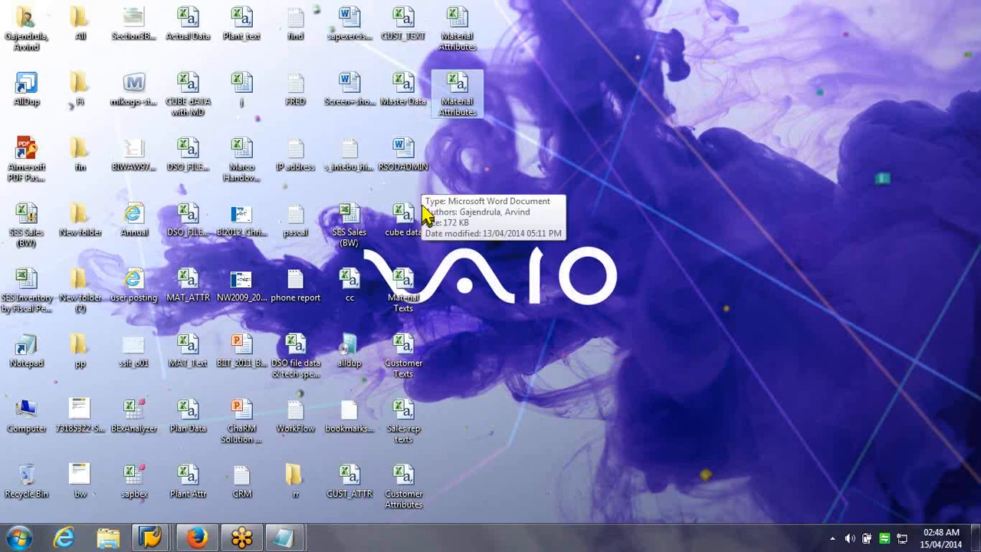
left_click(404, 307)
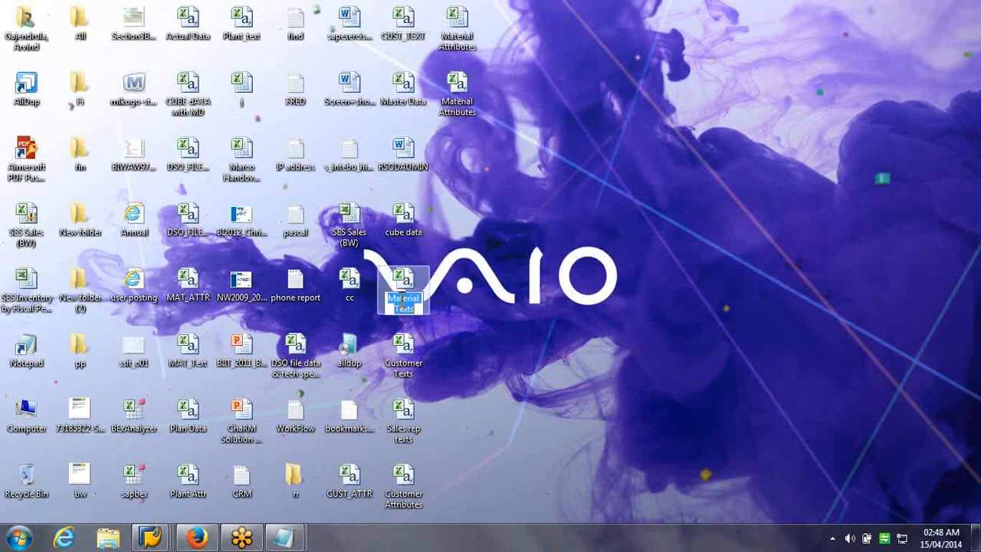
key("F2")
key("ctrl+c")
left_click(496, 284)
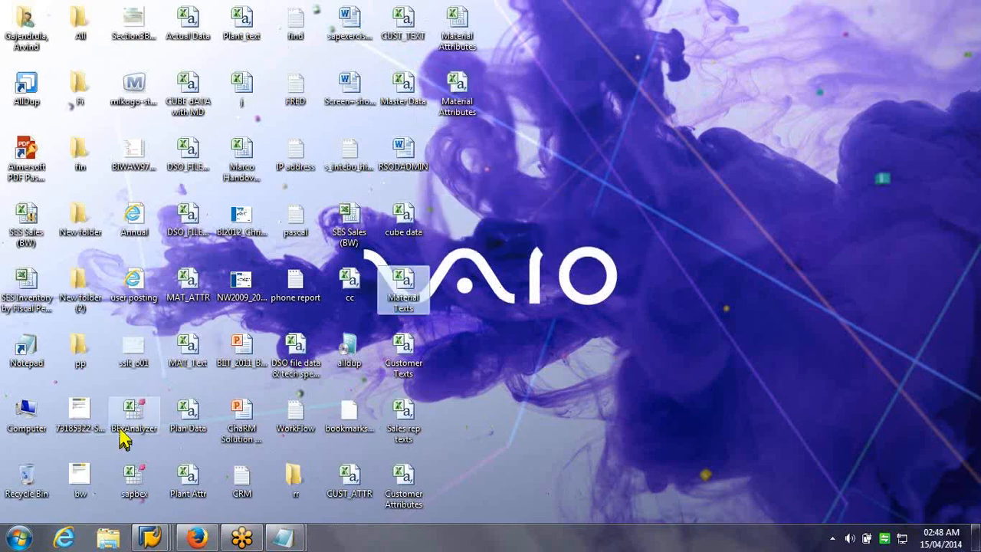
left_click(155, 532)
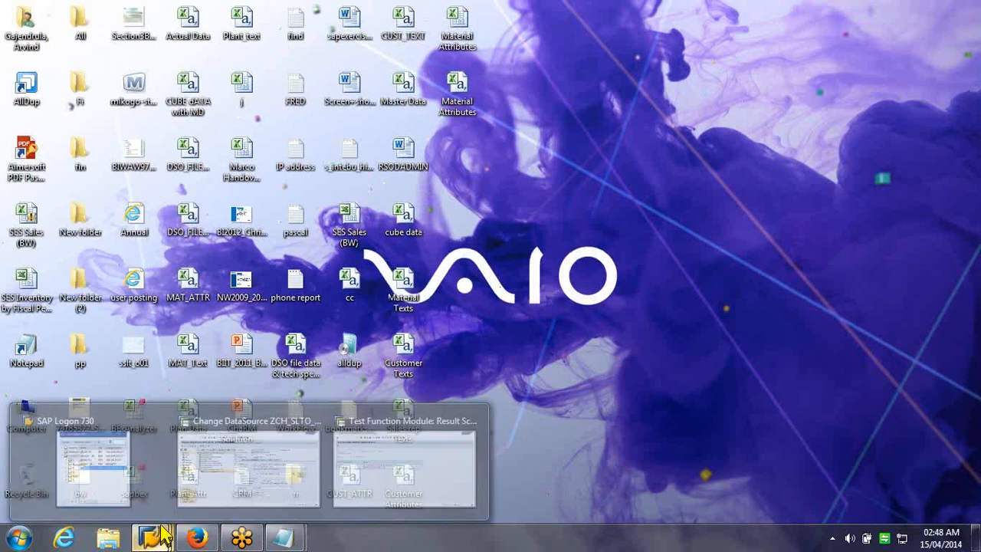
left_click(350, 468)
left_click(215, 44)
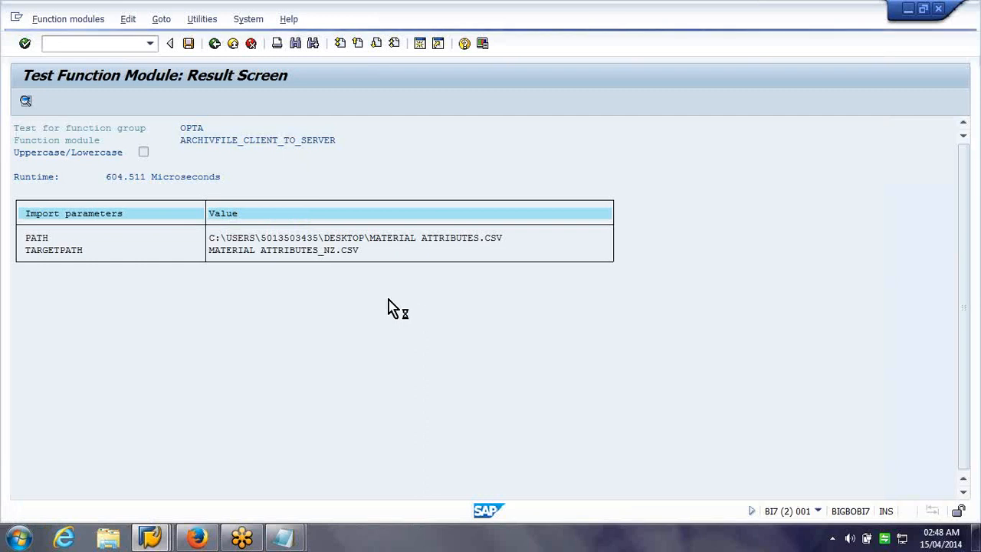
Set TARGETPATH and PATH's file name to Material Texts and execute the upload
left_click_drag(333, 225, 96, 204)
type("Material Texts")
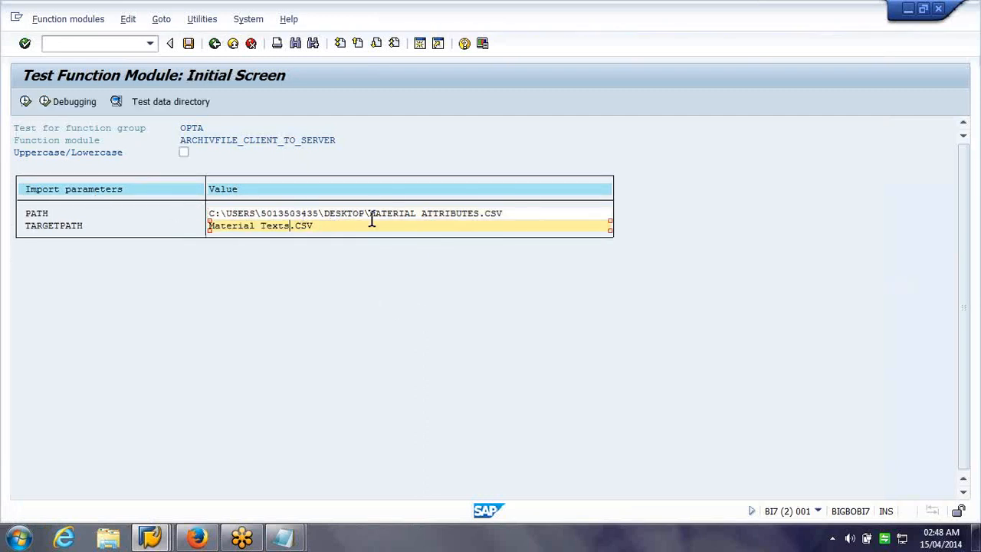
left_click_drag(369, 217, 480, 212)
key("ctrl+v")
key("F8")
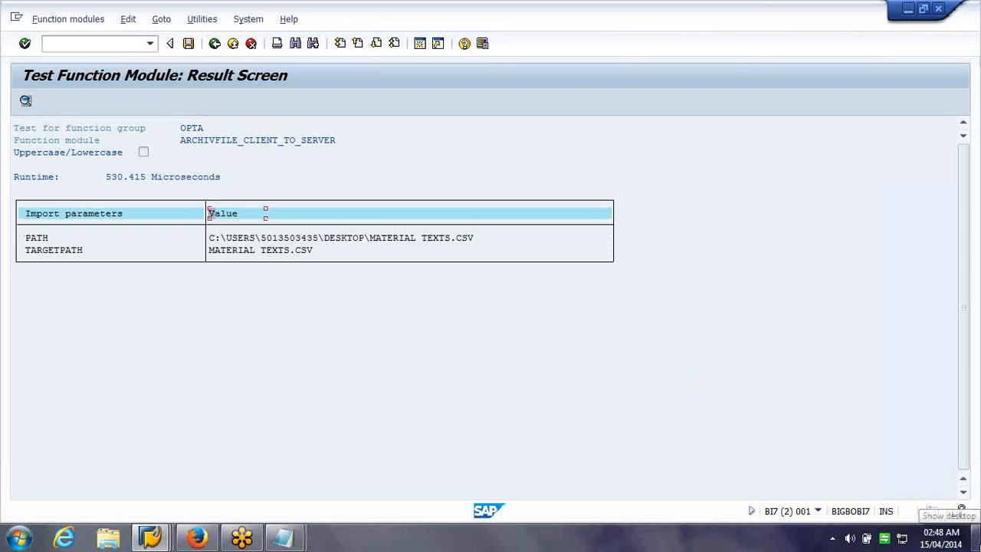
left_click(976, 539)
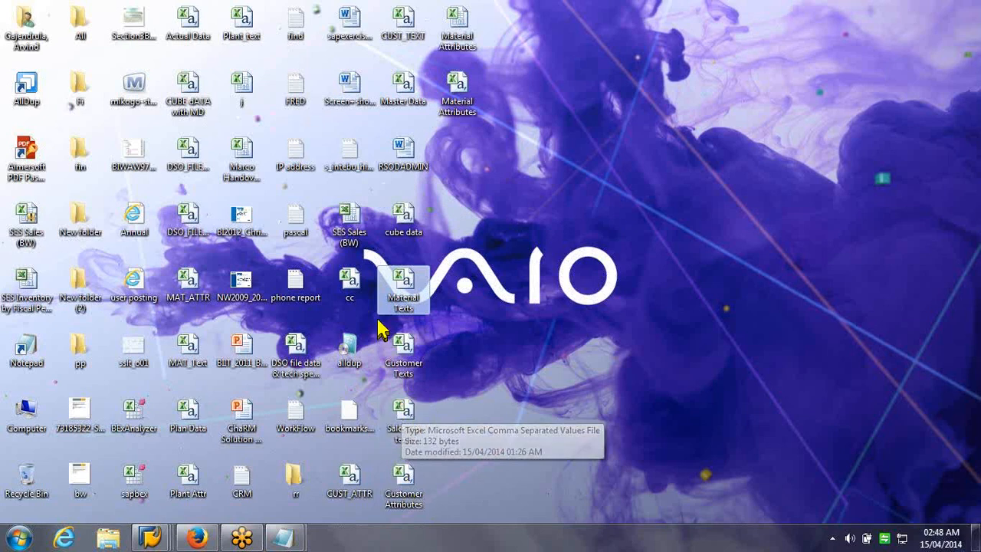
Set TARGETPATH and PATH's file name to cube data and execute the upload
left_click(406, 213)
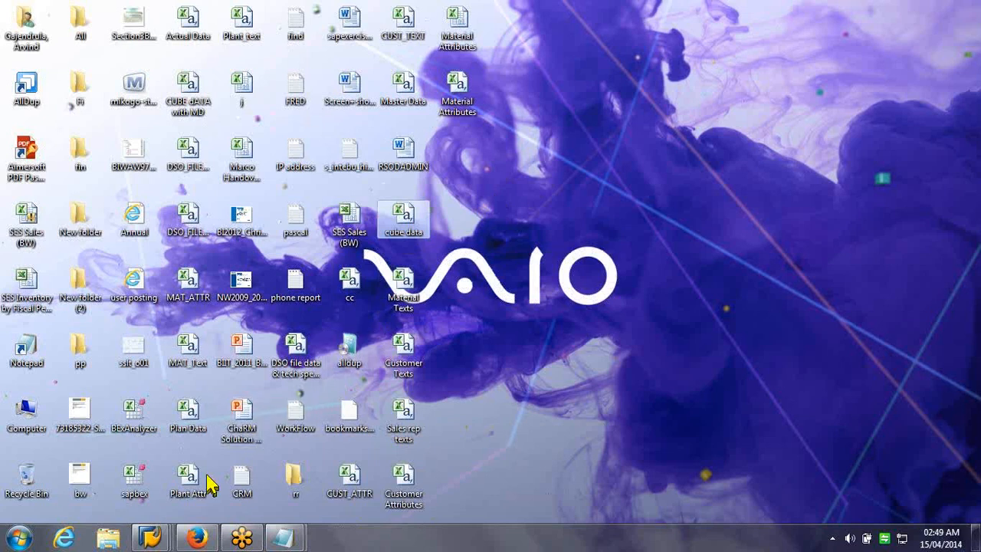
left_click(154, 539)
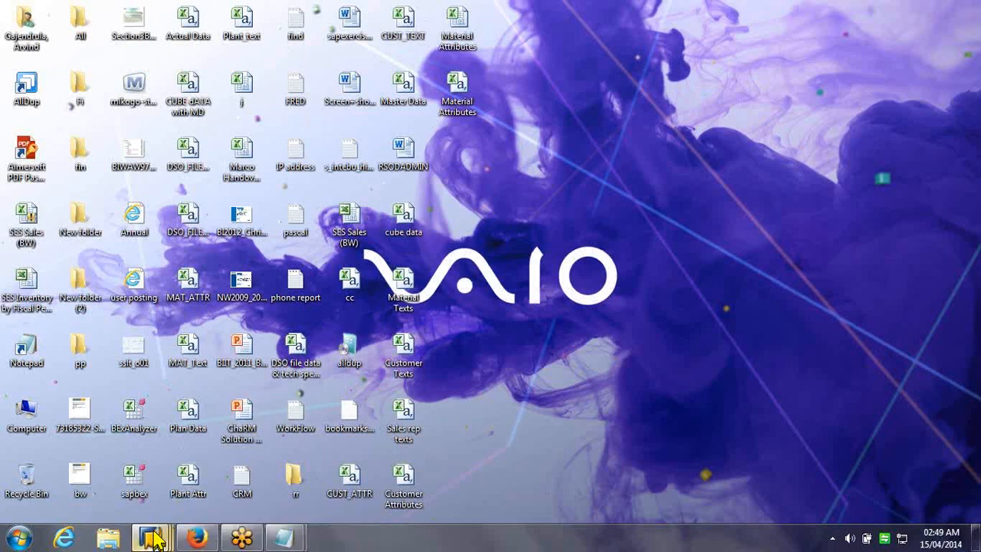
left_click(344, 477)
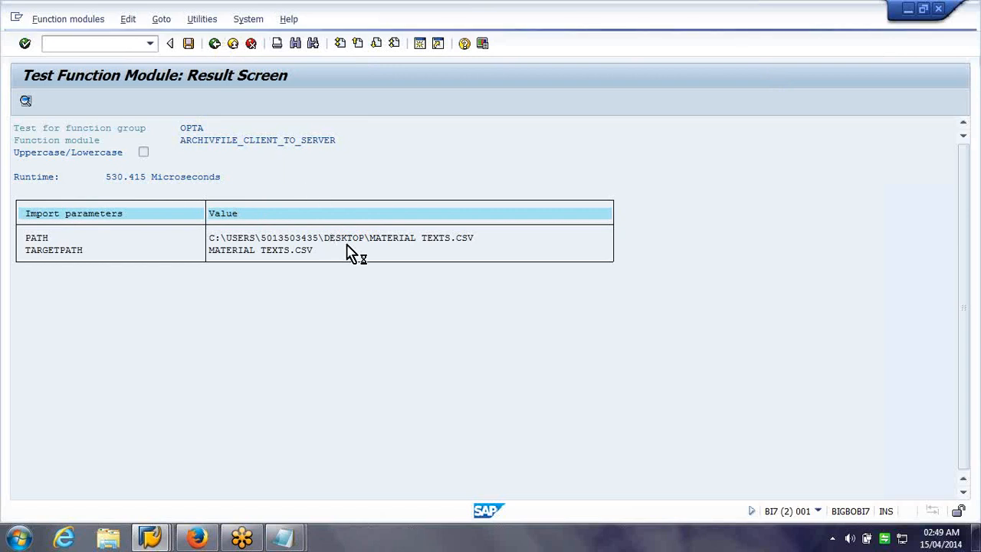
left_click_drag(291, 225, 68, 224)
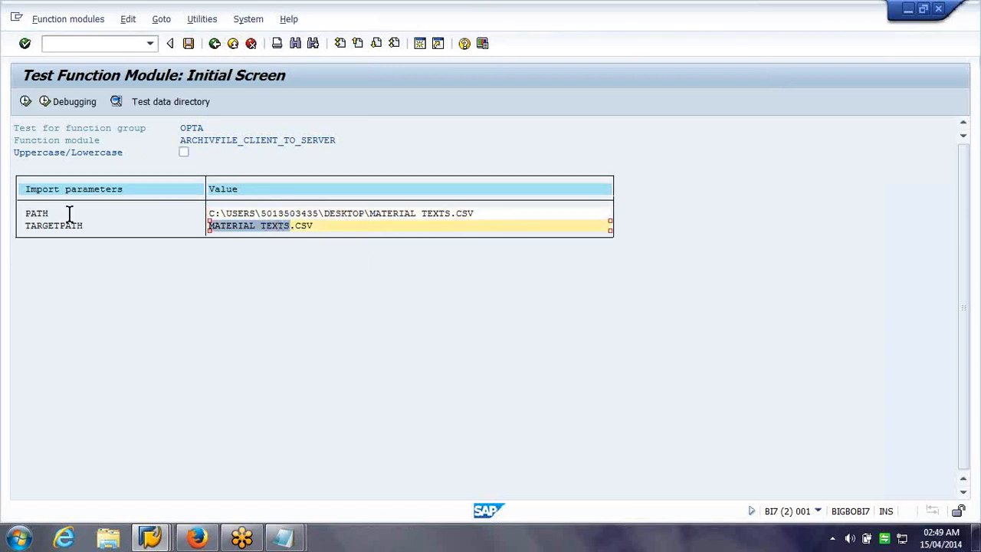
type("cube data")
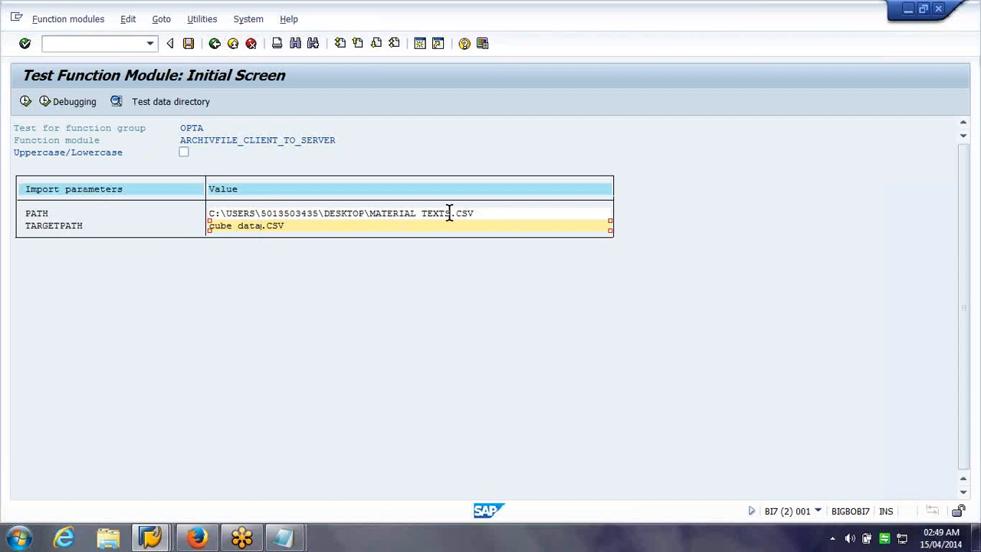
left_click_drag(450, 213, 243, 215)
left_click(342, 218)
left_click_drag(341, 218, 368, 213)
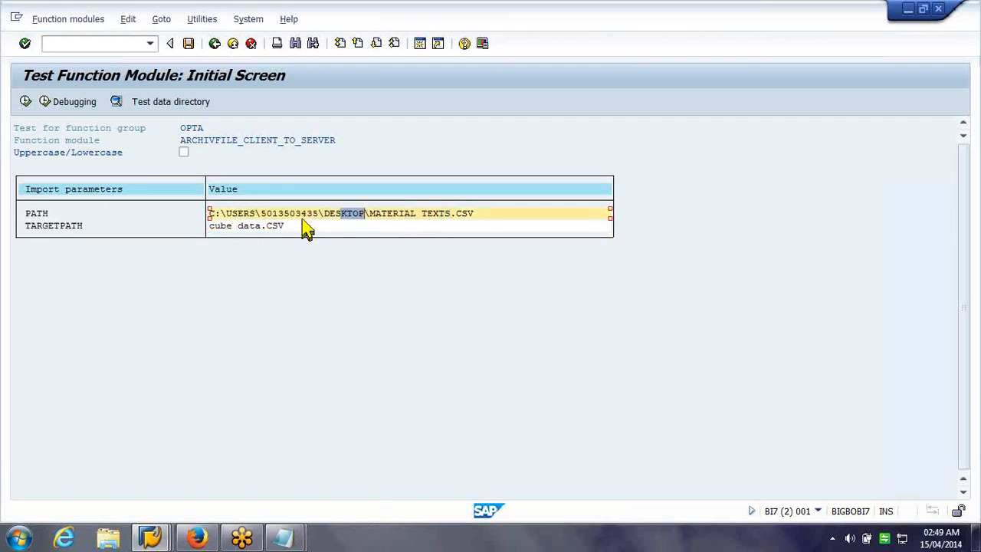
key("Right")
key("shift+Right")
key("shift+Right")
key("shift+Right")
key("shift+Right")
key("shift+Right")
key("shift+Right")
key("shift+Right")
key("shift+Right")
key("shift+Right")
key("shift+Right")
key("shift+Right")
key("shift+Right")
key("shift+Right")
key("shift+Right")
type("cube data")
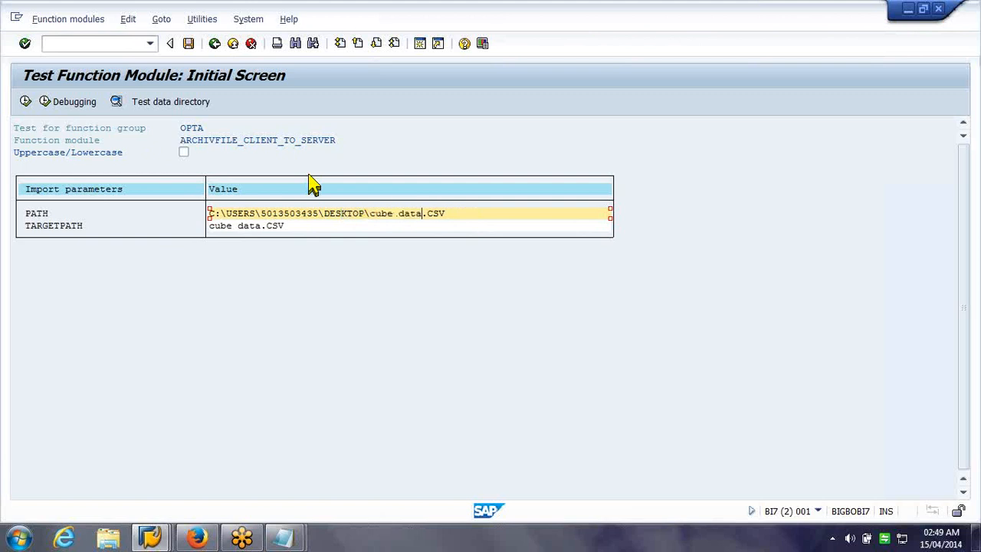
key("F8")
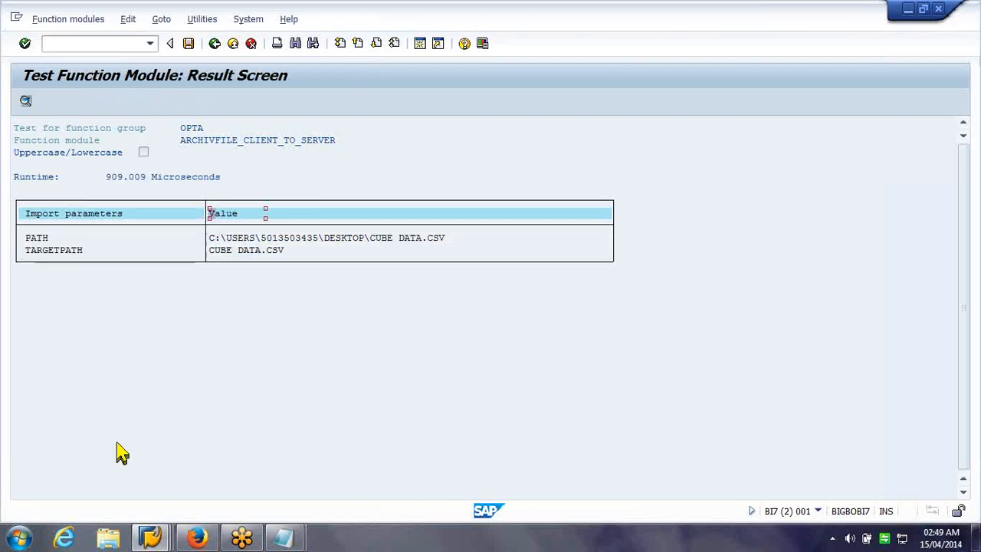
Switch back to the Change DataSource window for ZCH_SLTO_ATTR
left_click(151, 536)
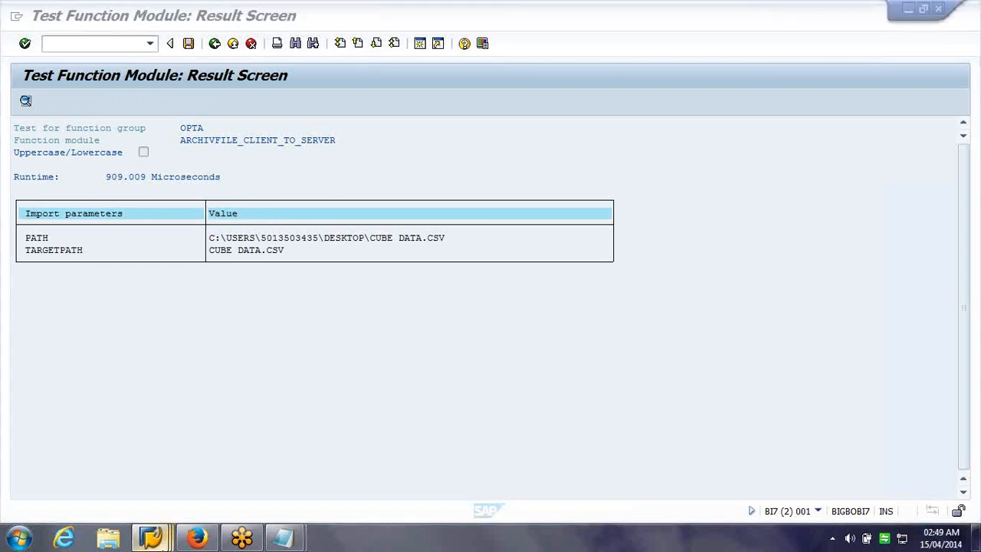
left_click(684, 236)
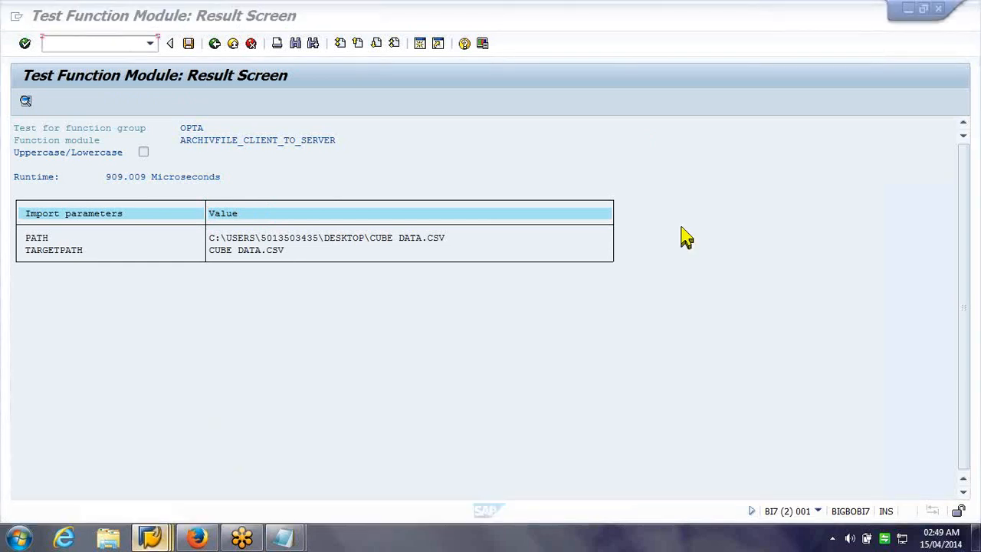
key("alt+Tab")
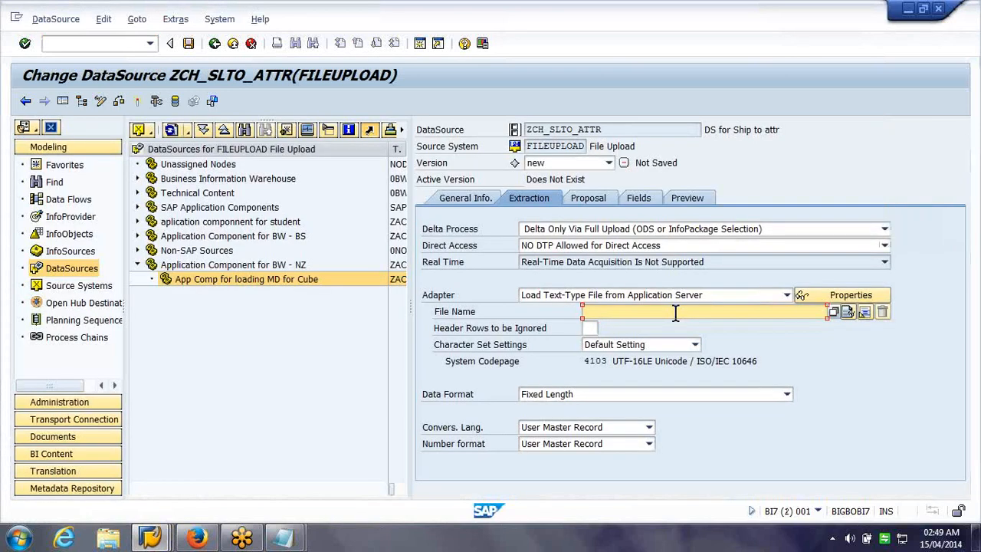
Select SHIP_TO_NZ.CSV from the server work directory and set Data Format to Separated with Separator (CSV)
key("F4")
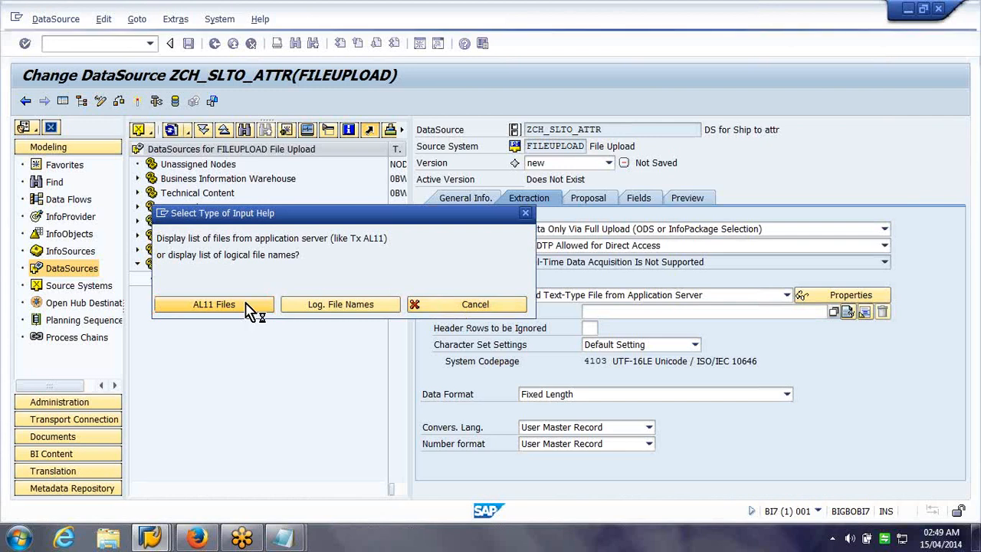
left_click(214, 304)
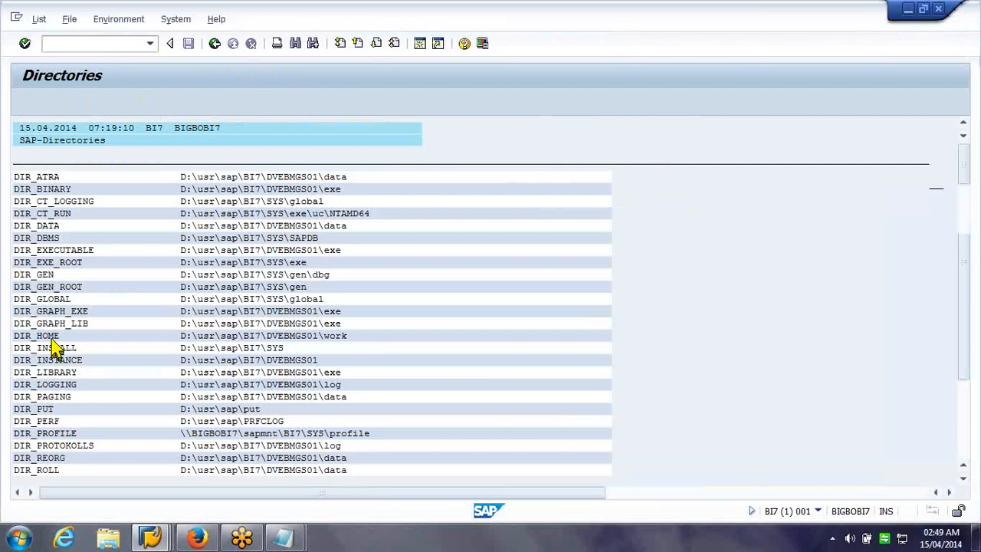
double_click(52, 338)
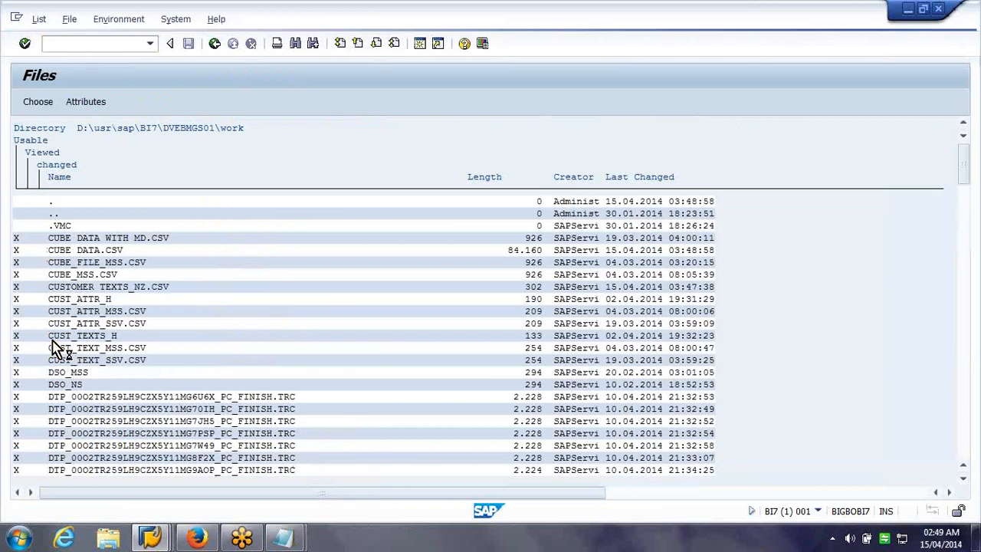
key("ctrl+f")
type("Ship")
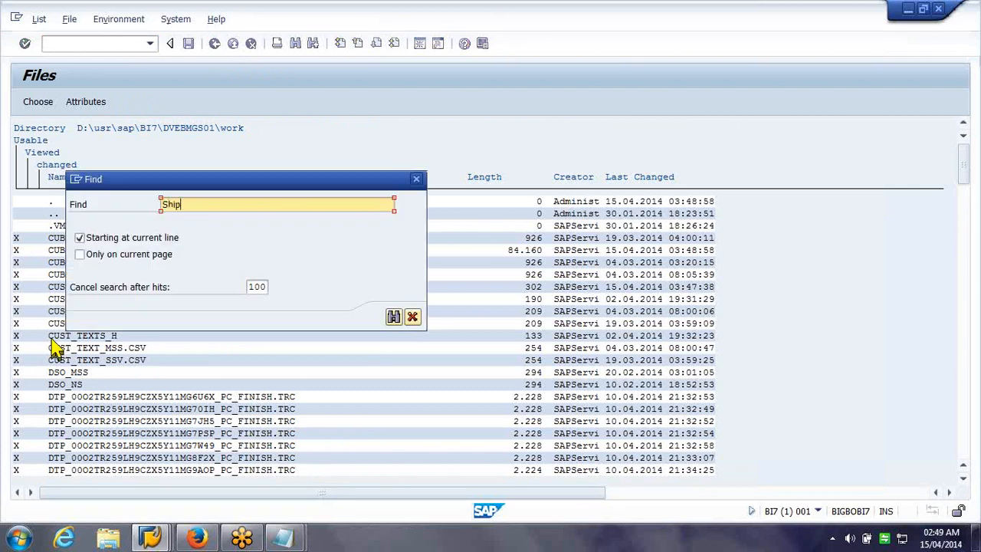
key("Return")
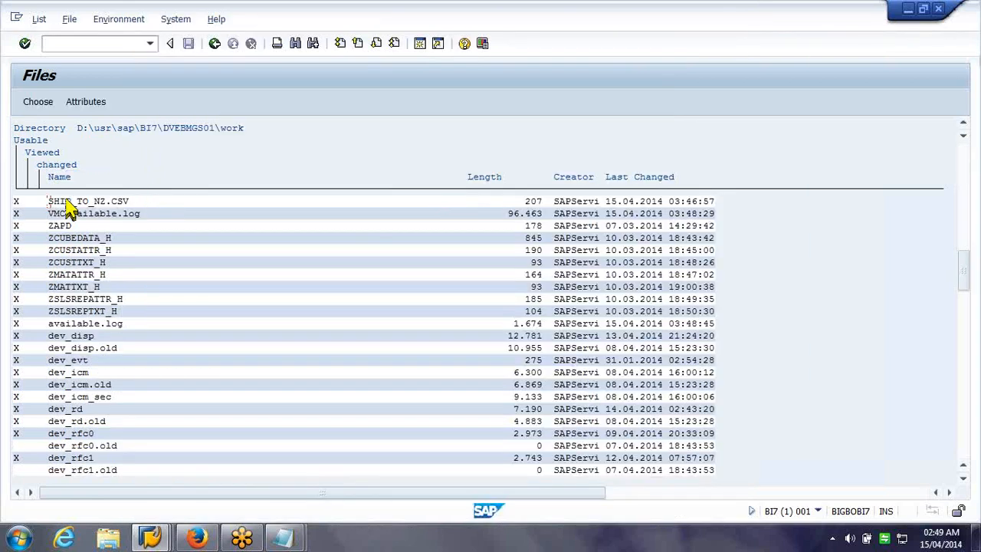
double_click(67, 202)
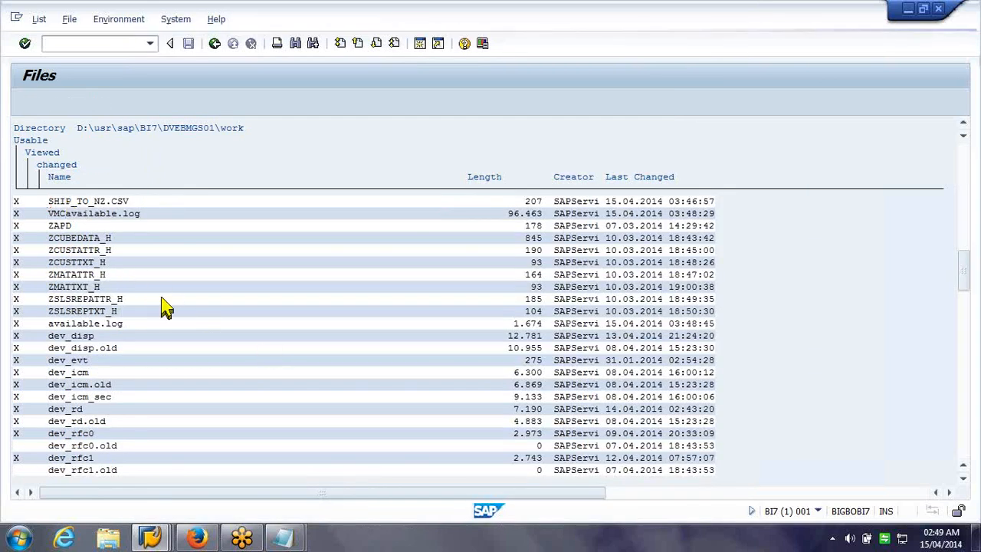
left_click(290, 283)
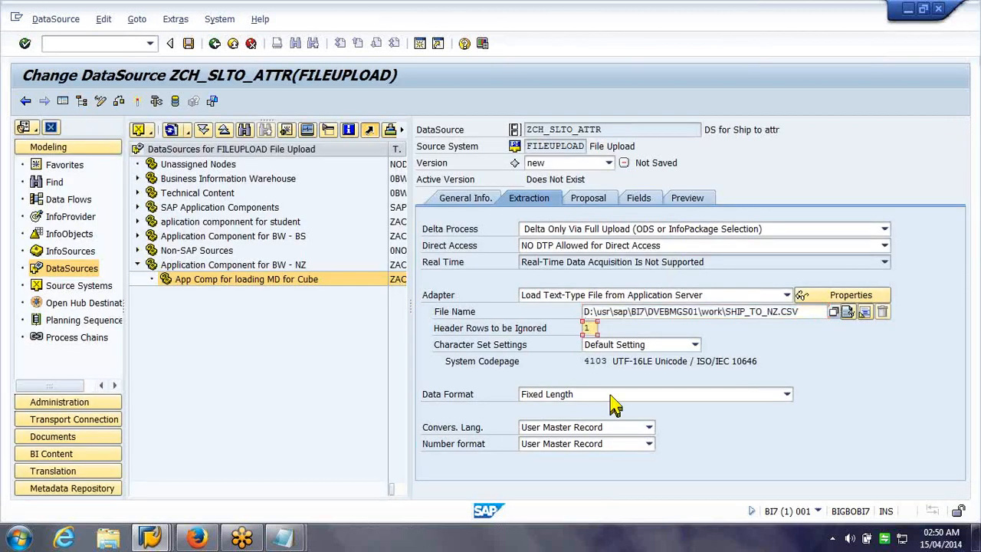
left_click(613, 394)
left_click(594, 426)
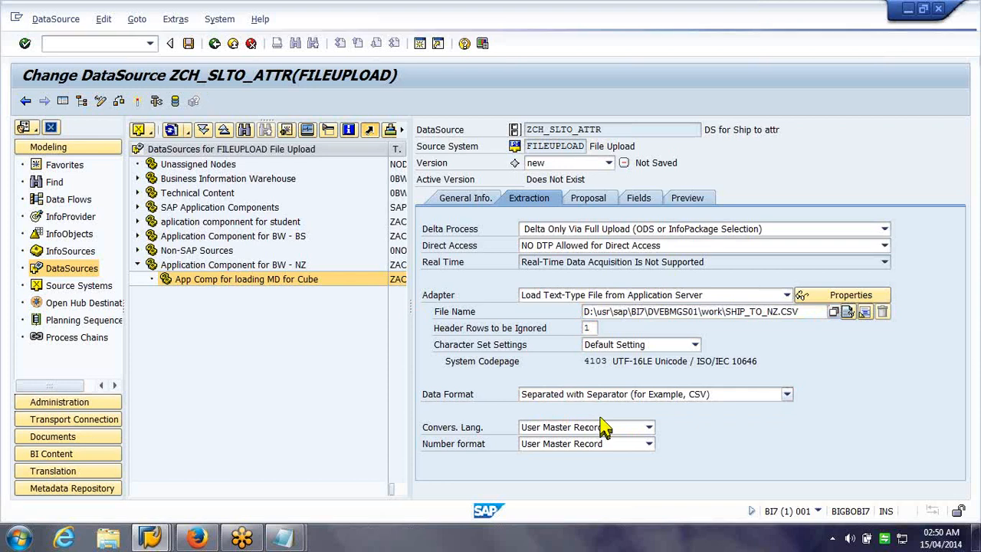
Load example data from SHIP_TO_NZ.CSV to get fields SHIPTOPARTY, ADDRESS and COUNTRY
left_click(603, 412)
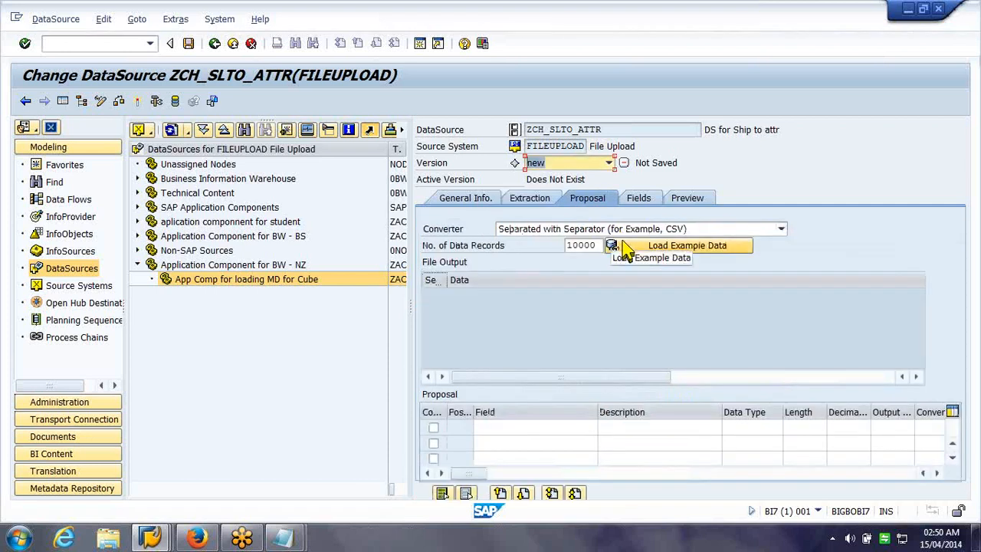
left_click(624, 249)
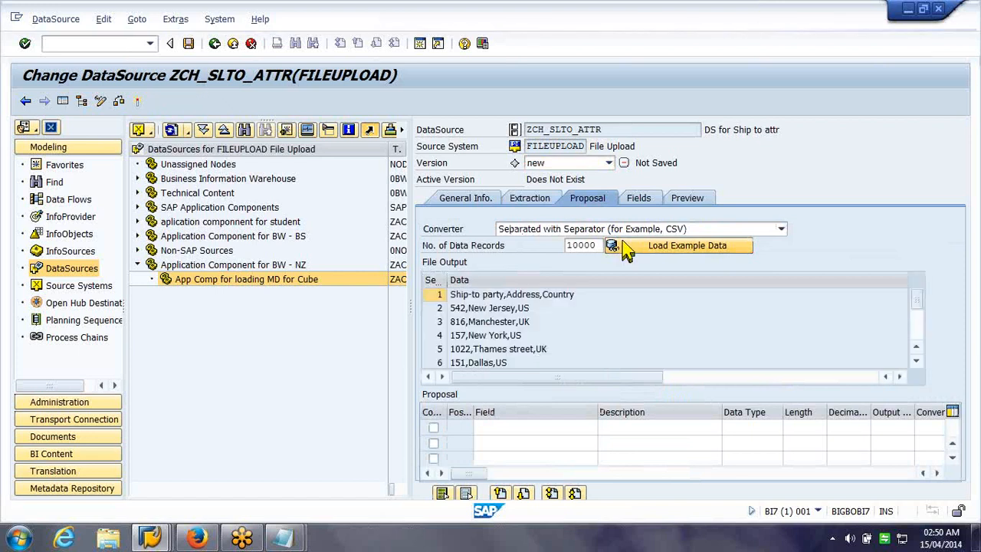
left_click(654, 201)
left_click(670, 262)
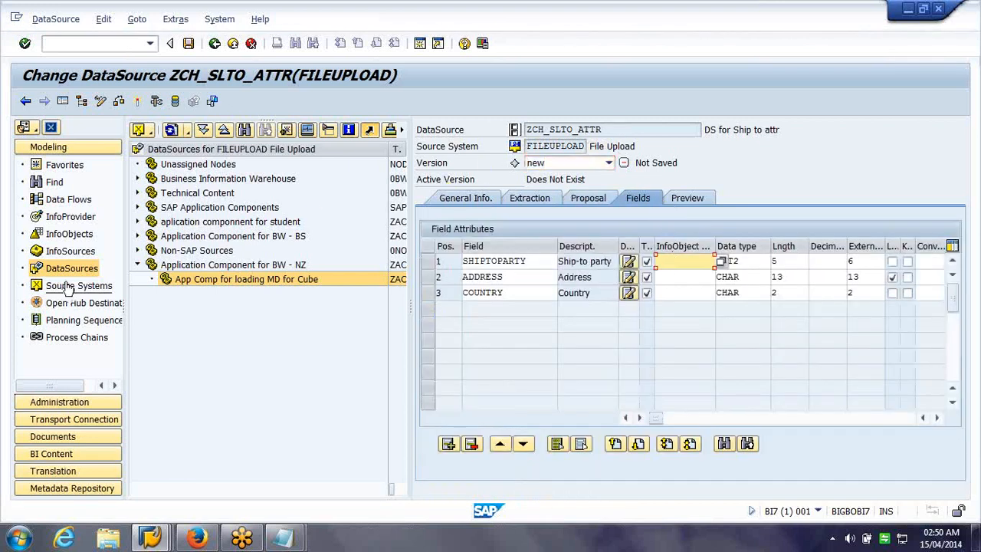
Assign InfoObject ZCH_SLTO to the SHIPTOPARTY field from the InfoObjects tree
left_click(53, 239)
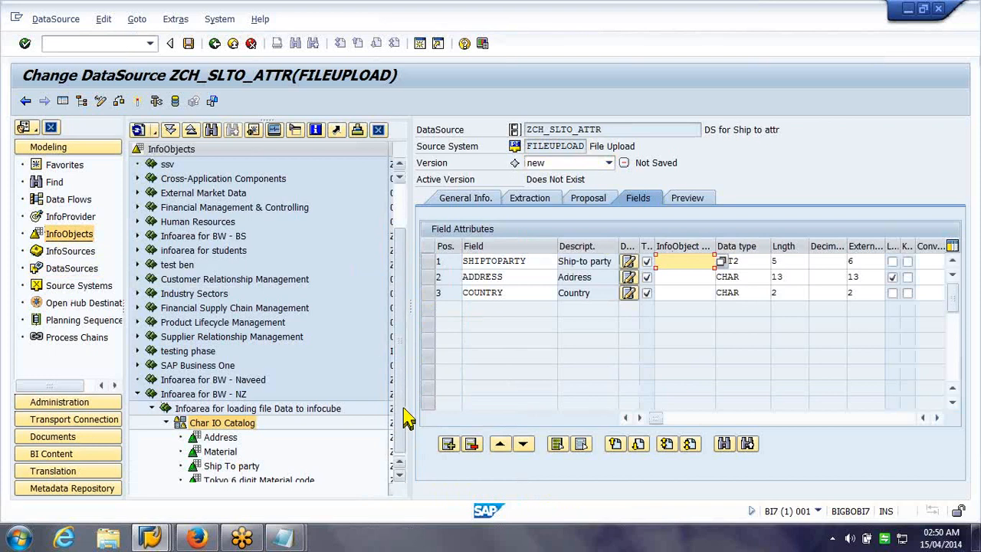
scroll(406, 418, "down", 1)
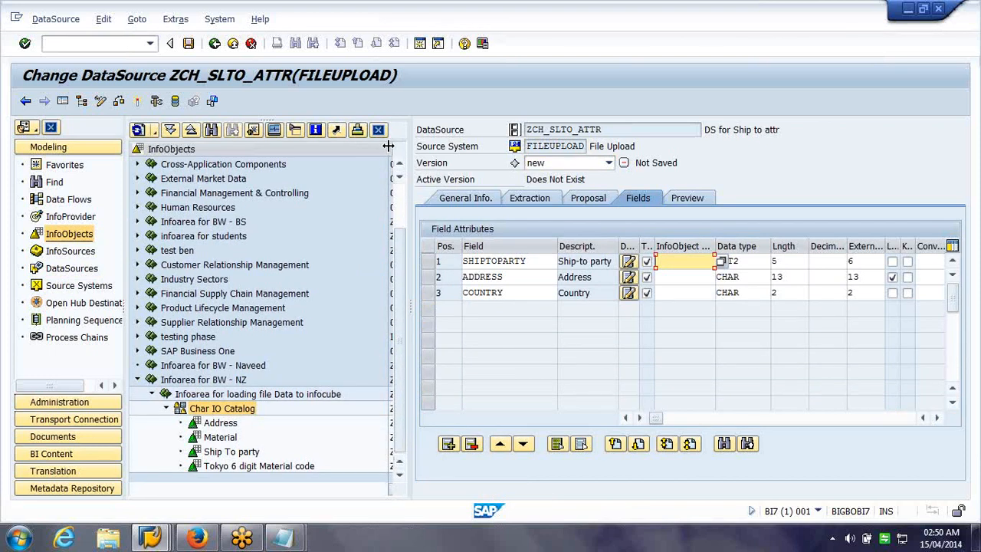
left_click_drag(373, 150, 324, 157)
left_click(348, 452)
key("ctrl+c")
left_click(671, 262)
key("ctrl+v")
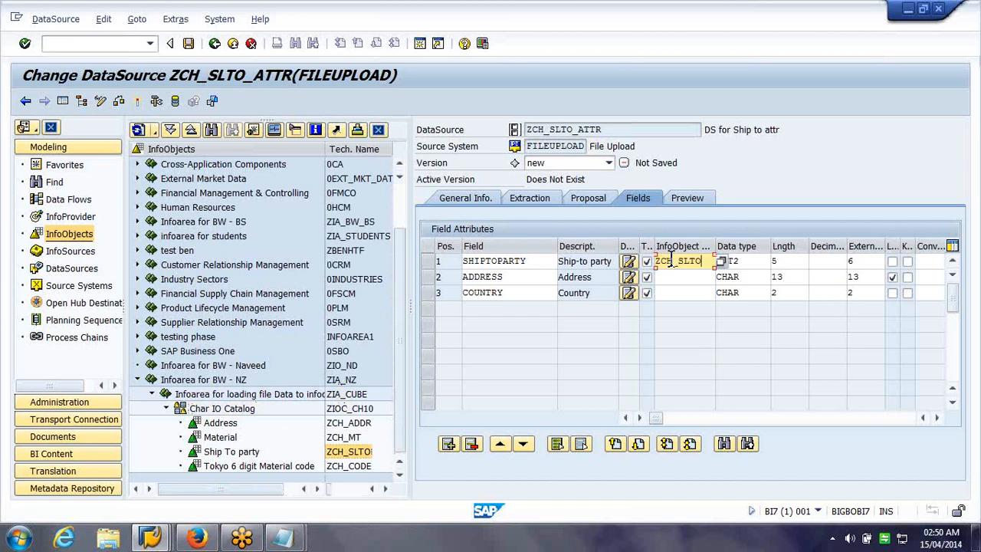
Assign ZCH_ADDR to the ADDRESS field and copy the InfoObject properties into the fields
left_click(355, 426)
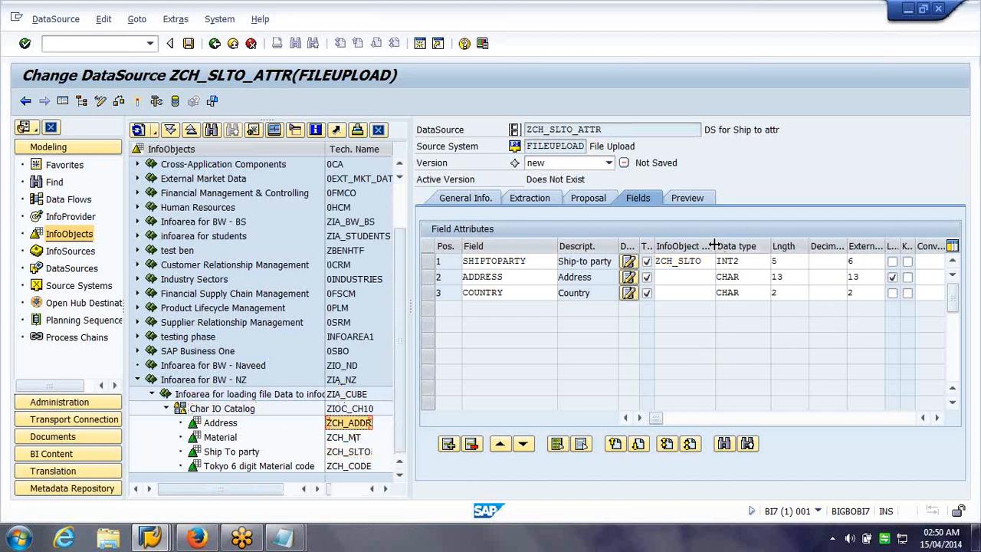
left_click(685, 276)
key("ctrl+v")
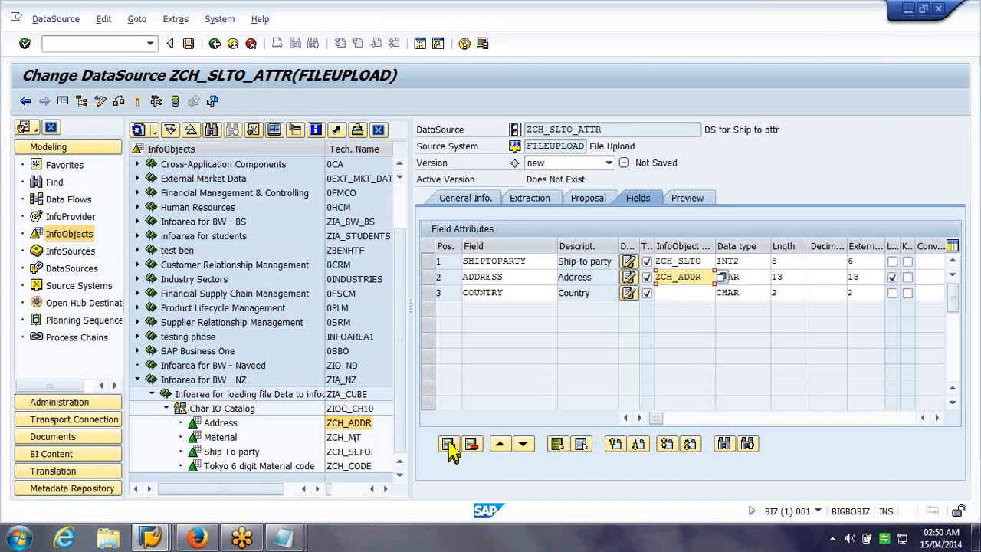
left_click(211, 456)
double_click(213, 455)
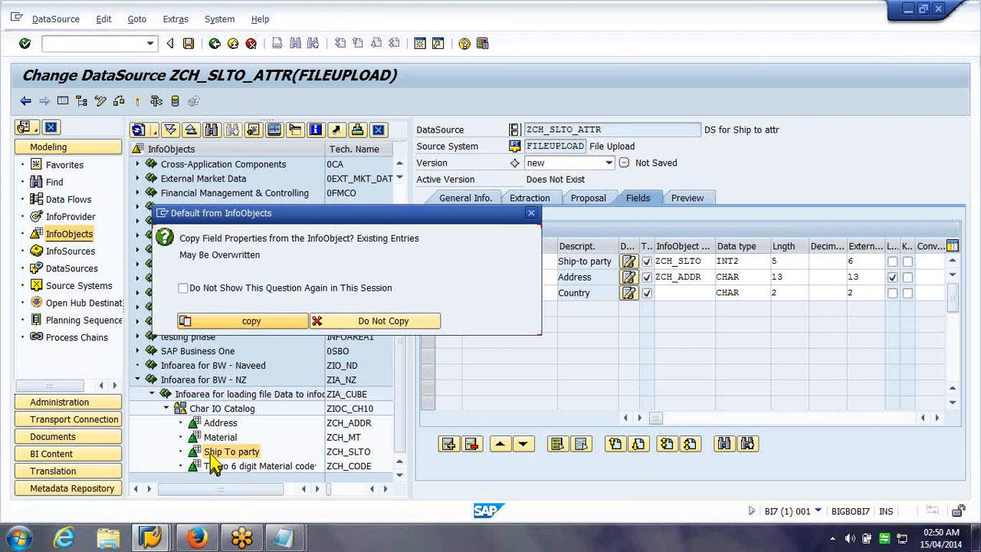
left_click(253, 323)
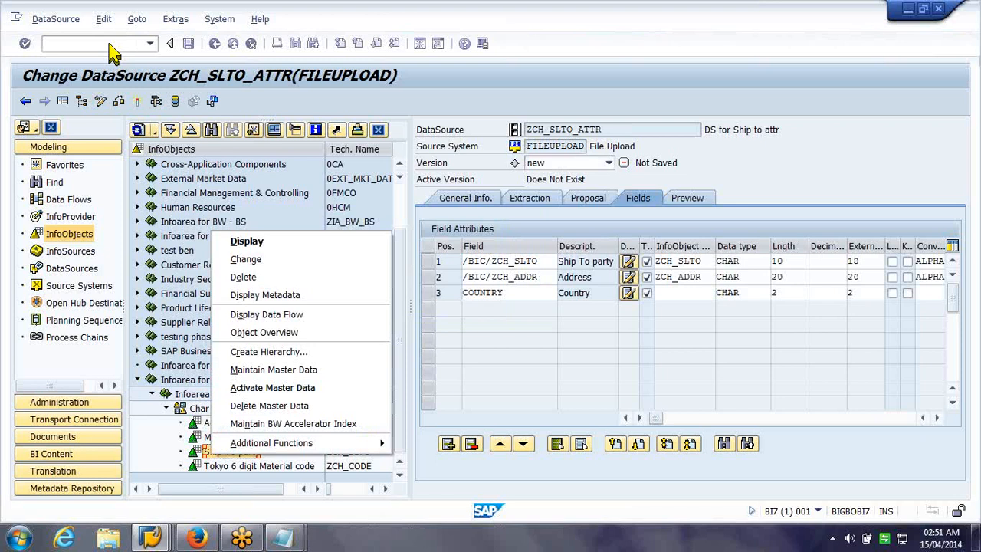
Run transaction RSD1 in a new modeling session
left_click(110, 44)
type("rsd1")
key("Return")
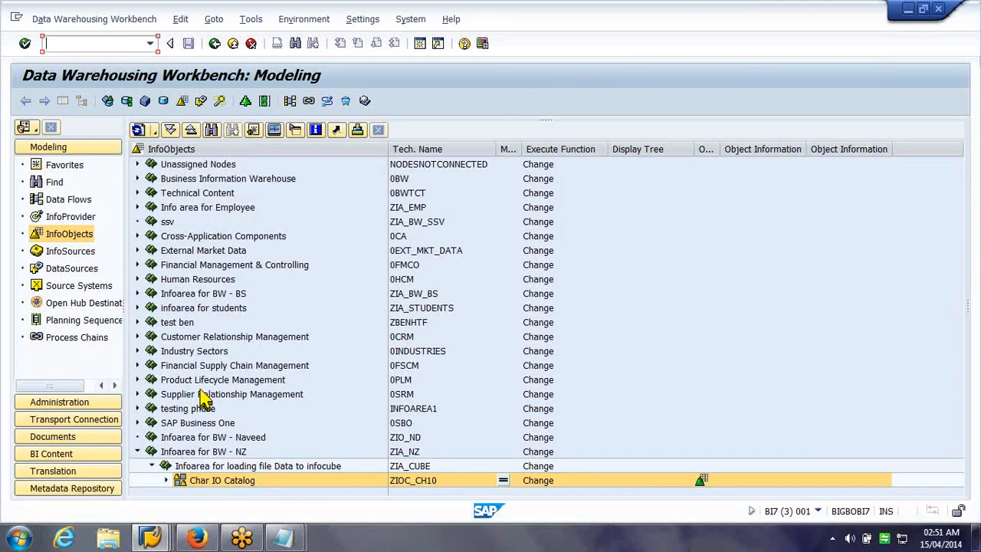
Open Ship To party ZCH_SLTO from the Char IO Catalog and check attributes ZCH_ADDR and ZCH_CTRY
left_click(166, 480)
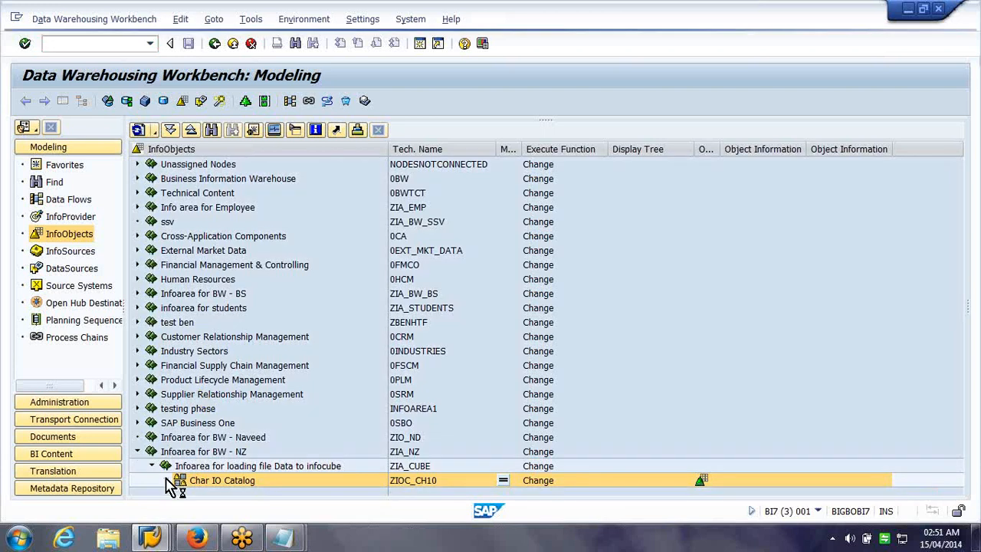
left_click(536, 467)
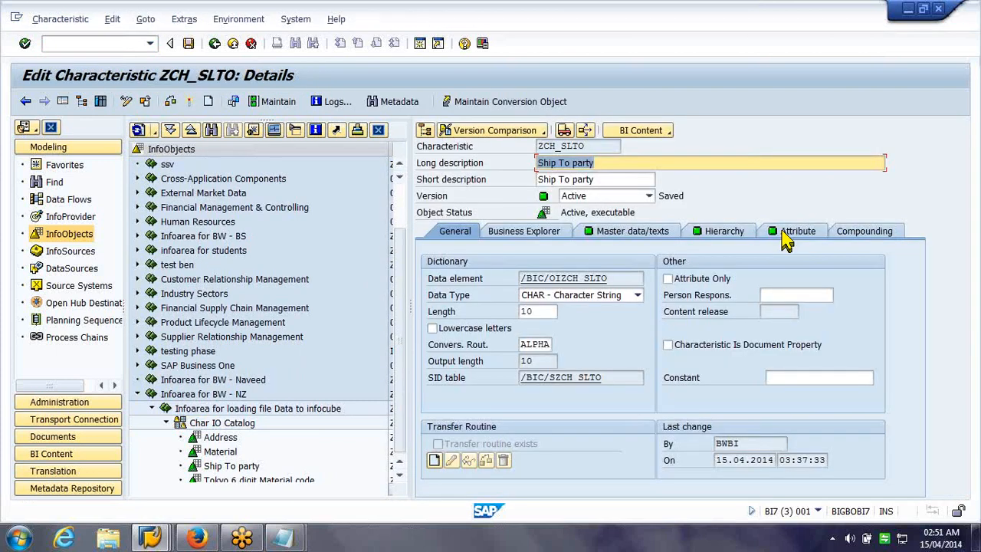
left_click(794, 232)
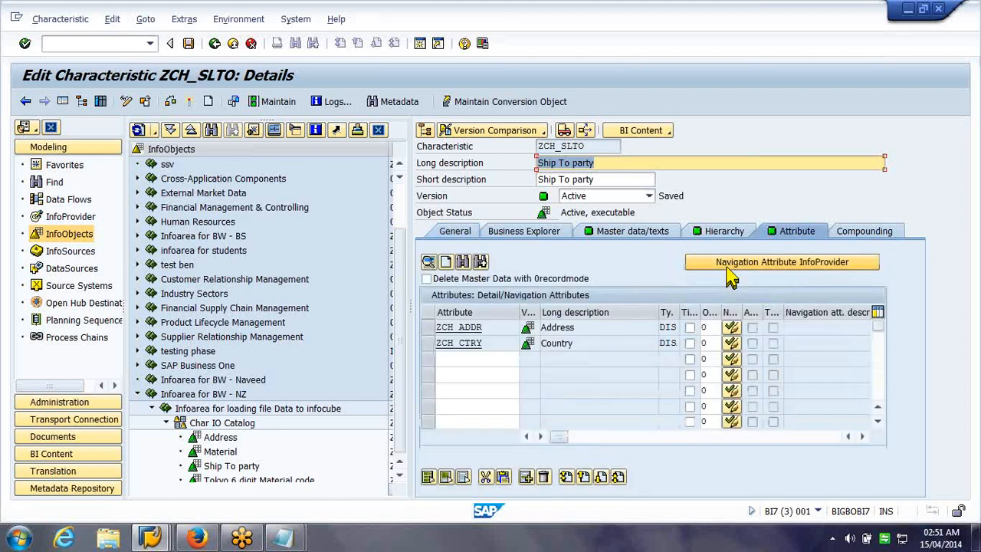
left_click(449, 337)
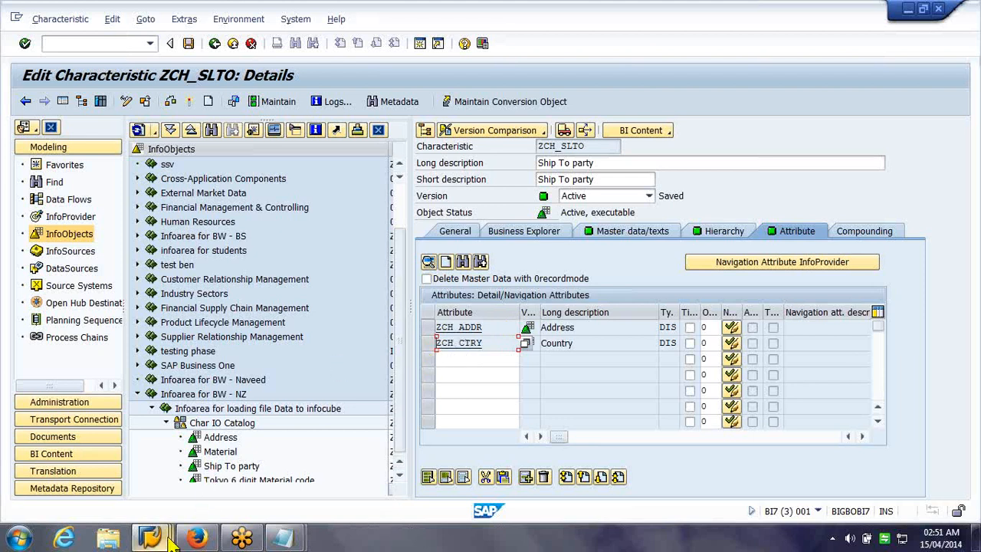
mouse_move(172, 540)
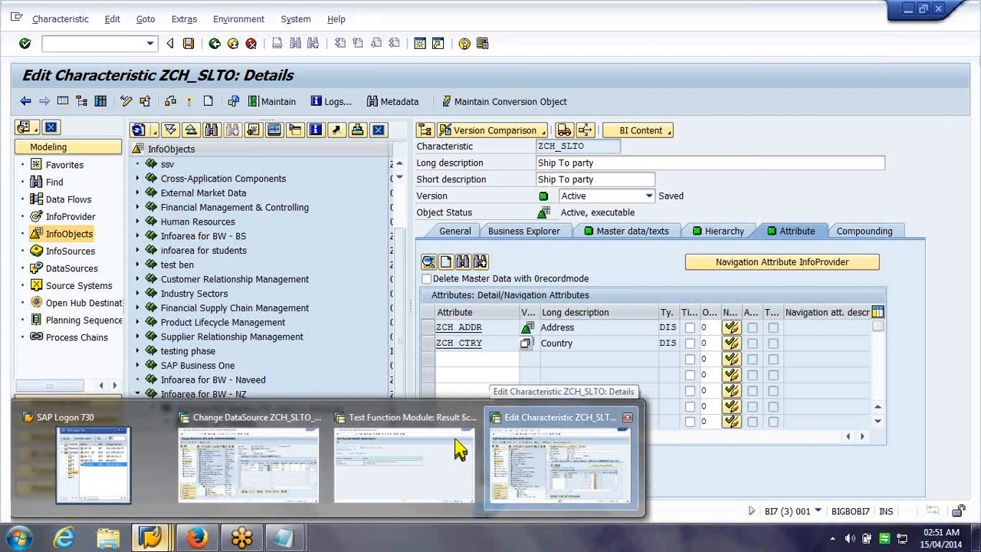
Map COUNTRY to ZCH_CTRY, copy its properties, and activate ZCH_SLTO_ATTR
left_click(233, 444)
key("Return")
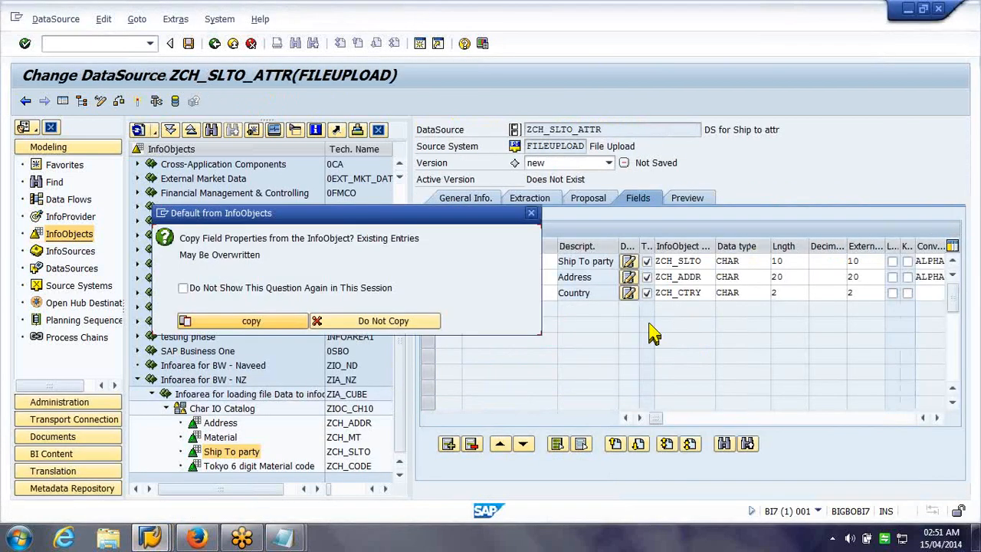
left_click(284, 324)
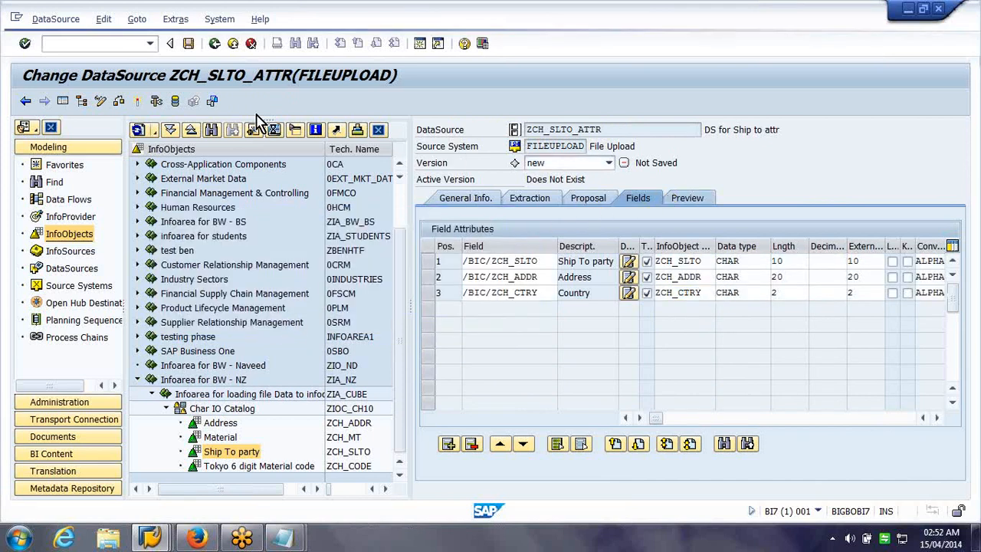
left_click(139, 102)
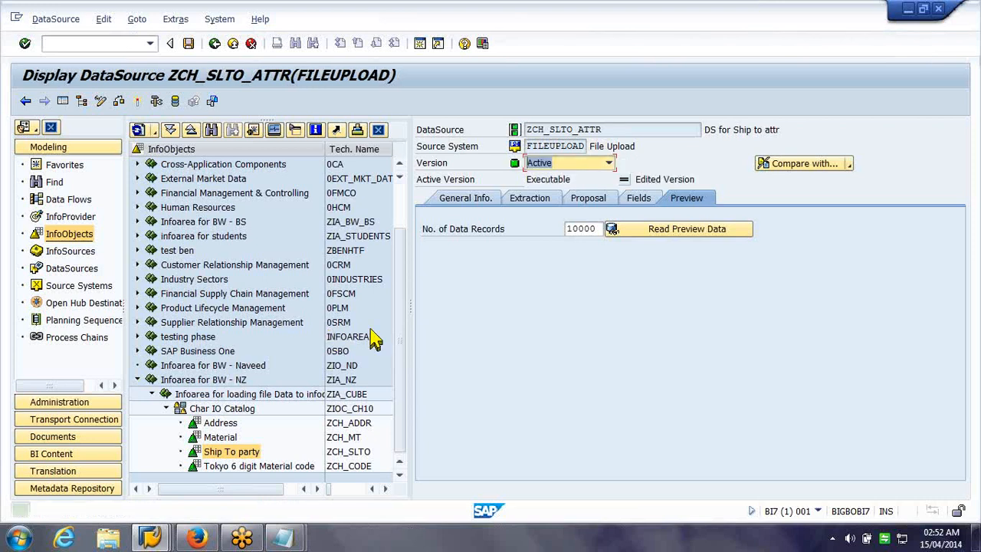
Read the preview data, then open 'DS for Ship to attr' in the DataSources tree
left_click_drag(231, 451, 534, 304)
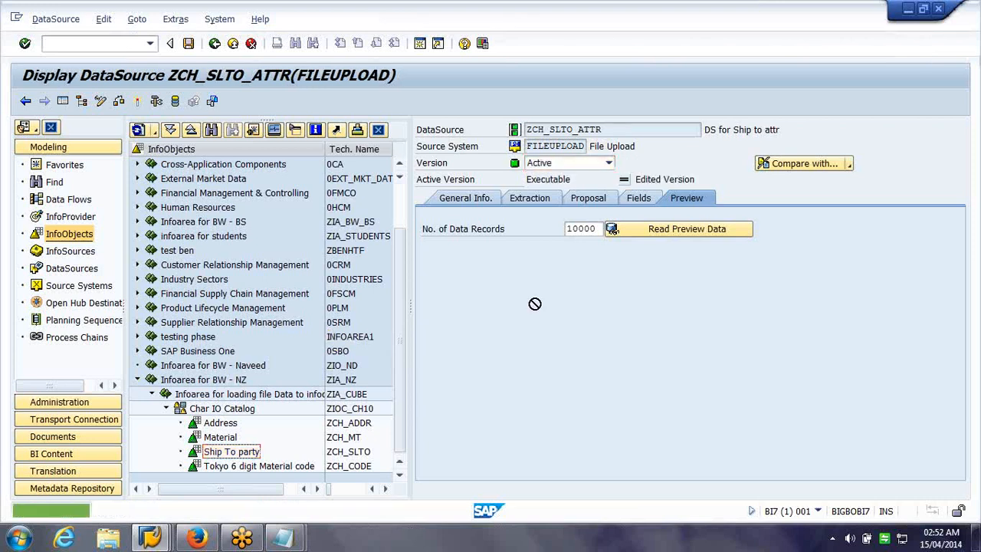
left_click(625, 241)
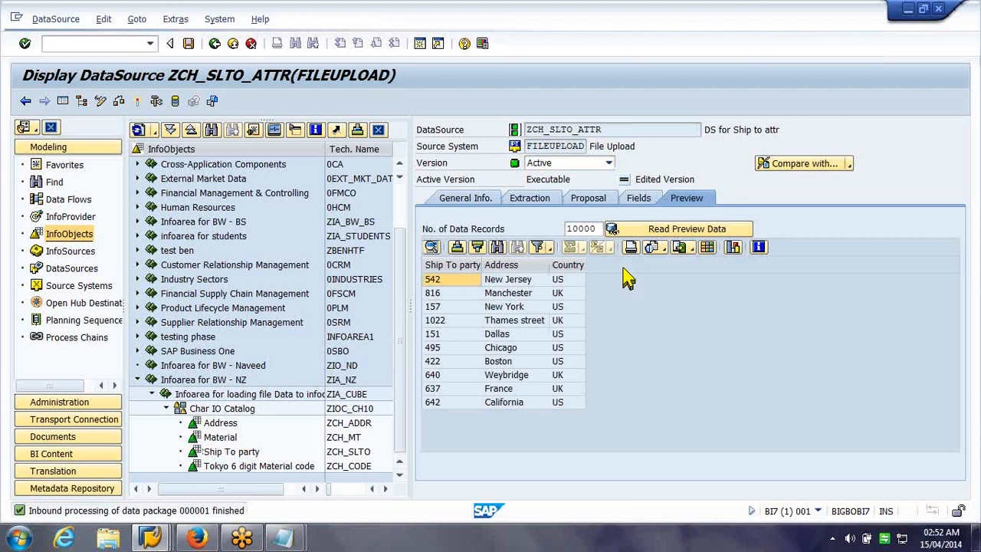
left_click(256, 42)
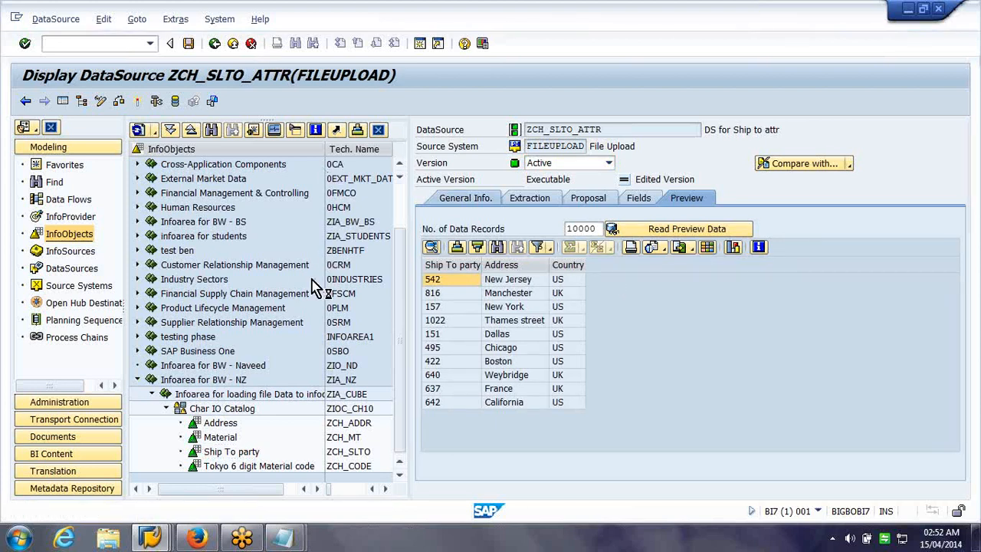
left_click(72, 268)
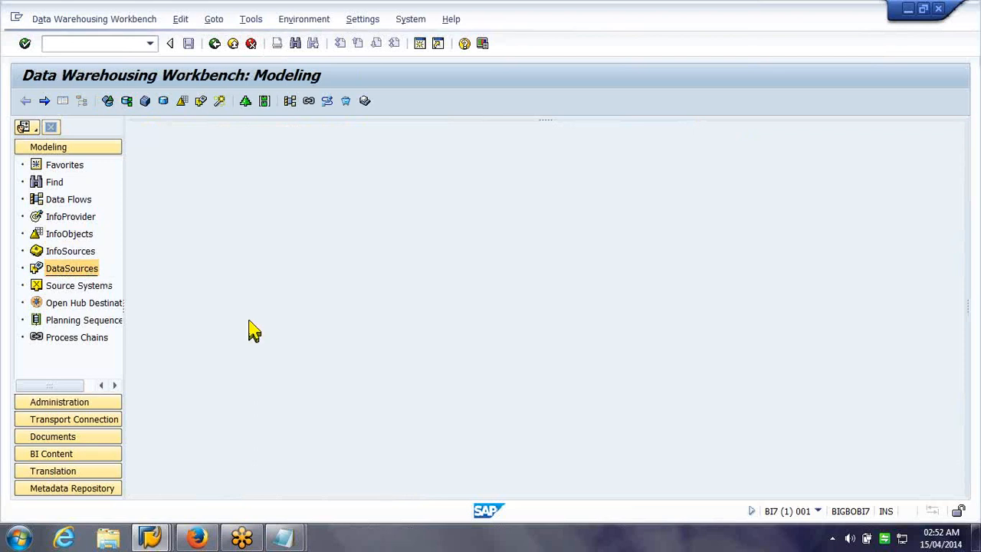
left_click(239, 299)
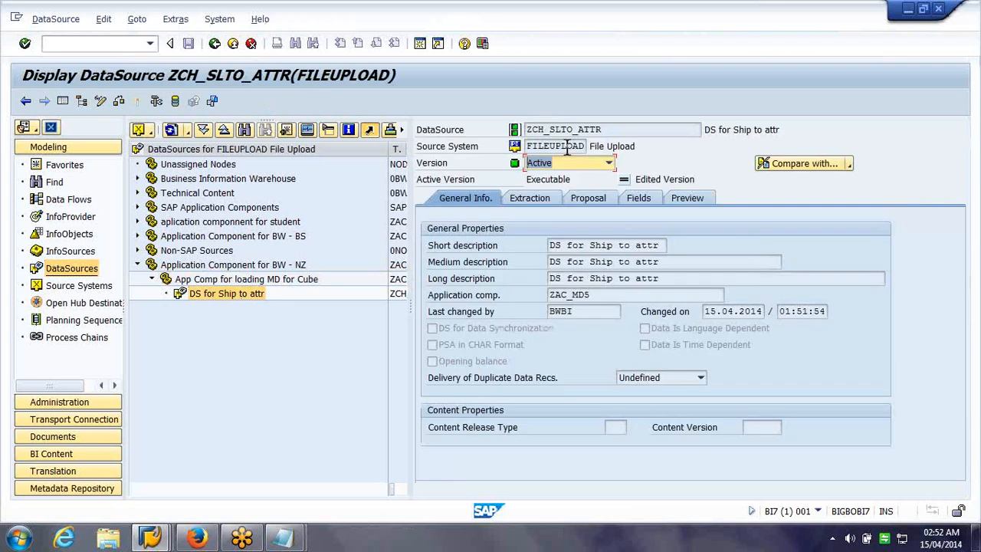
Start Create DataSource under App Comp for loading MD for Cube
left_click(773, 129)
left_click(252, 44)
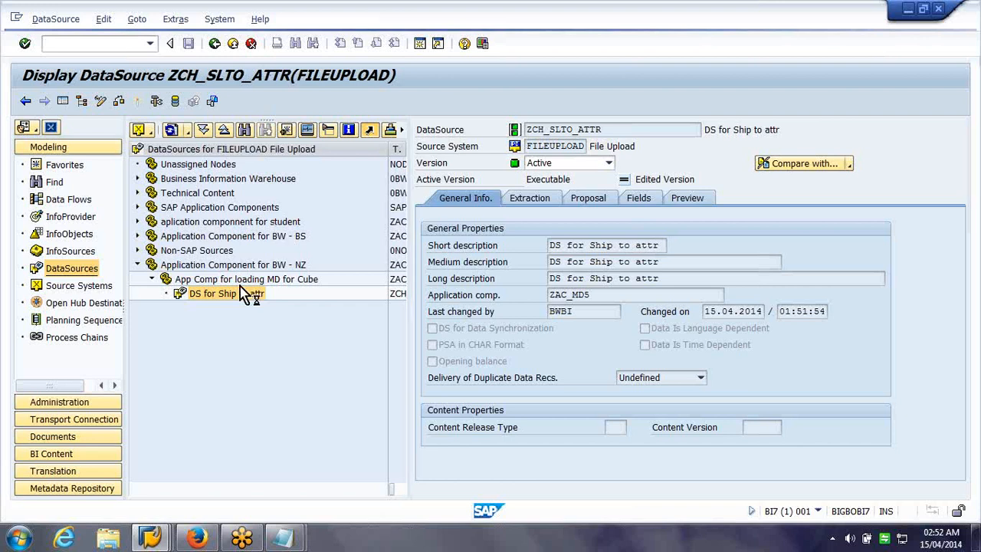
left_click(238, 279)
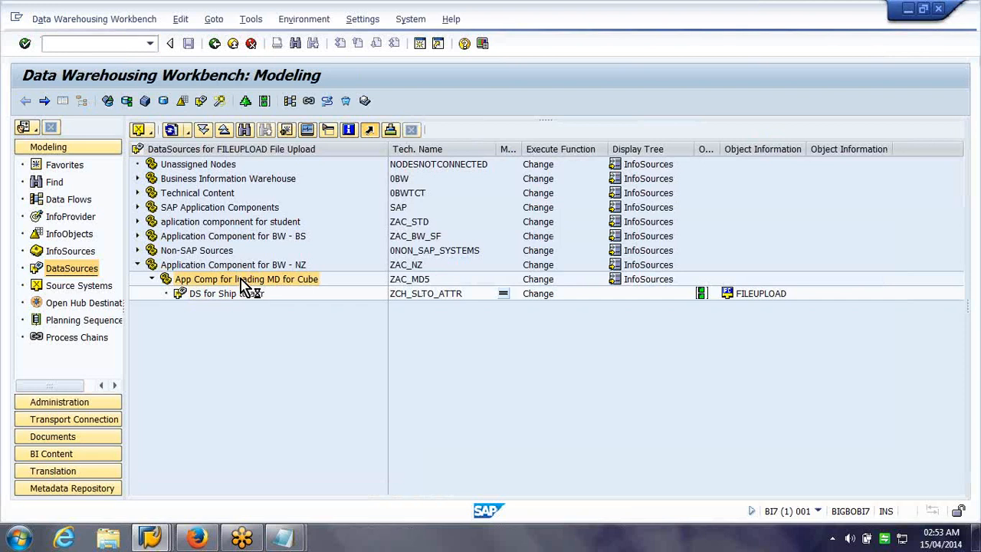
right_click(244, 289)
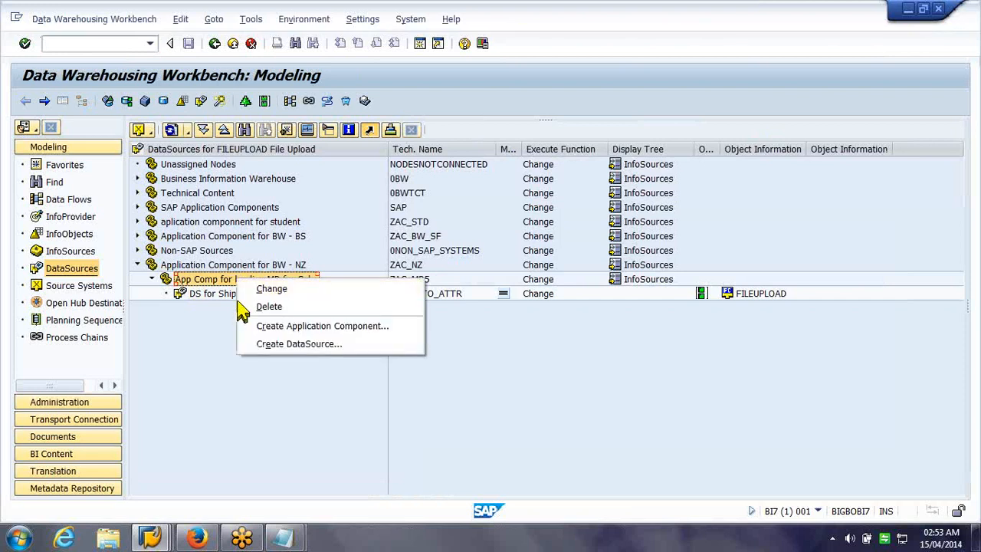
left_click(251, 343)
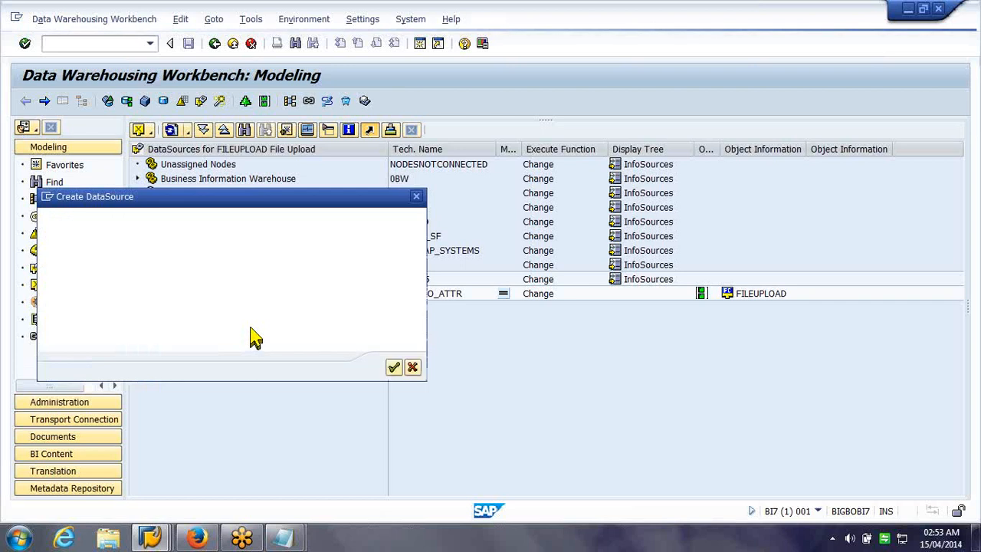
Name it zch_slto_text with source FILEUPLOAD and data type Master Data Text
key("BackSpace")
type("z")
key("Down")
key("Return")
key("BackSpace")
key("BackSpace")
key("BackSpace")
key("BackSpace")
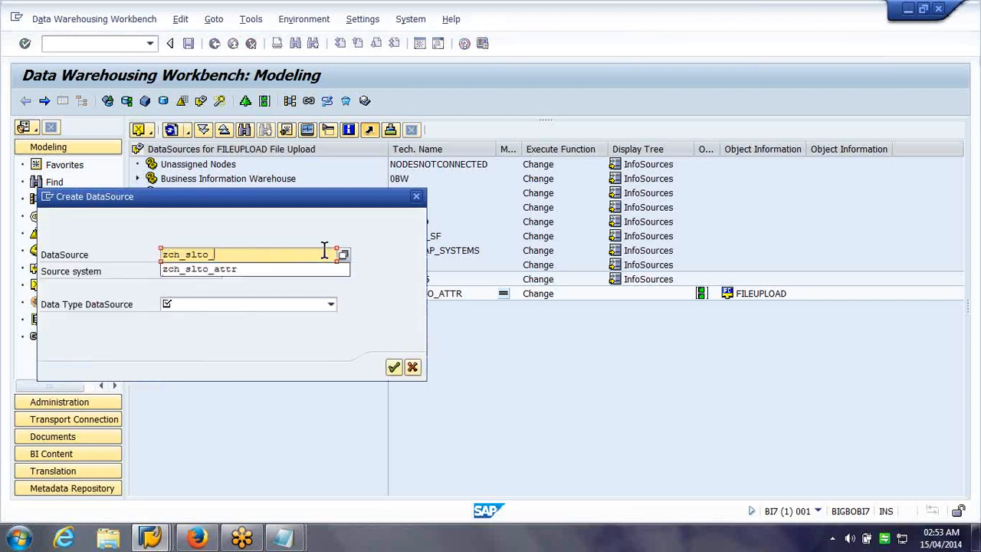
type("text")
key("Tab")
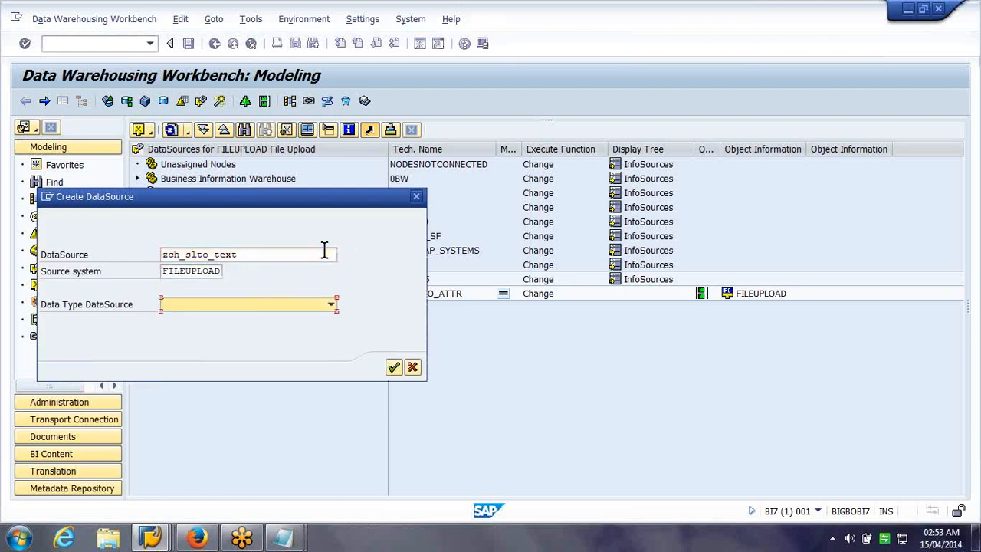
key("Down")
key("shift+Tab")
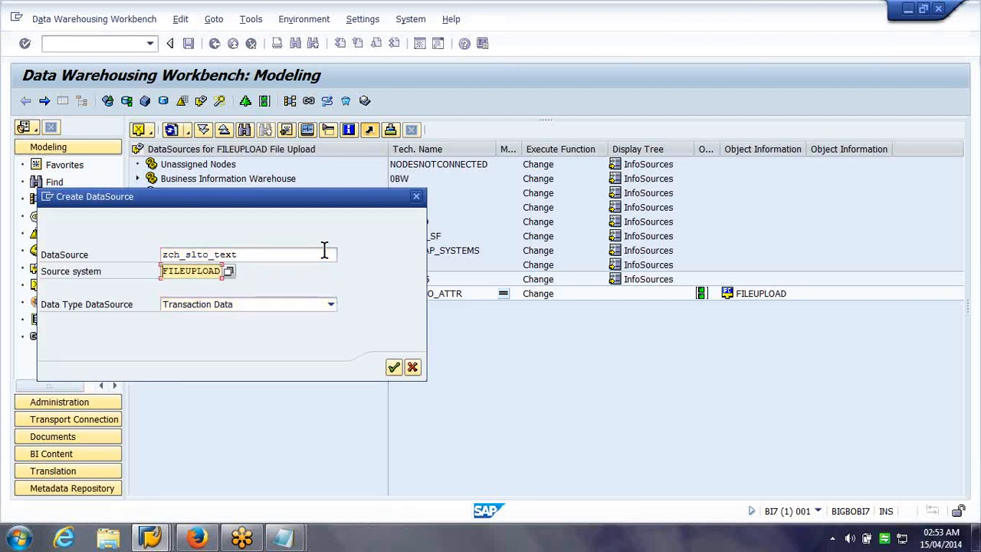
left_click(331, 304)
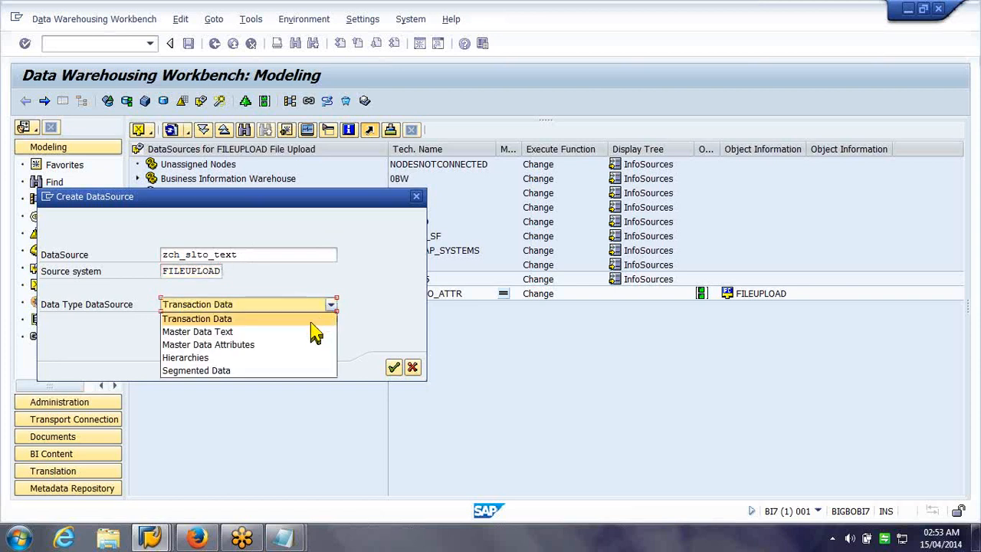
left_click(311, 334)
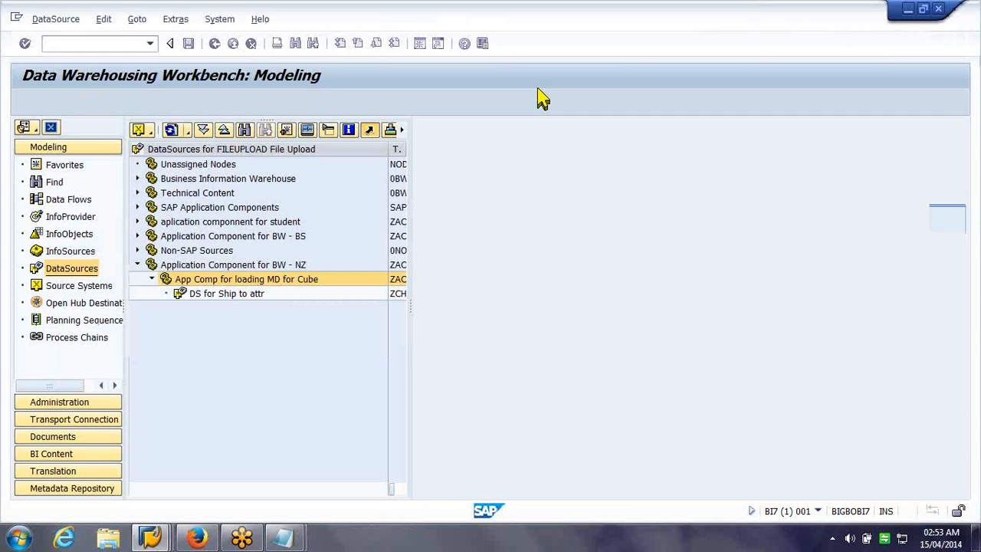
Enter 'DS for Ship to texts' as short, medium and long description
left_click(582, 245)
type("DS for Ship to texts")
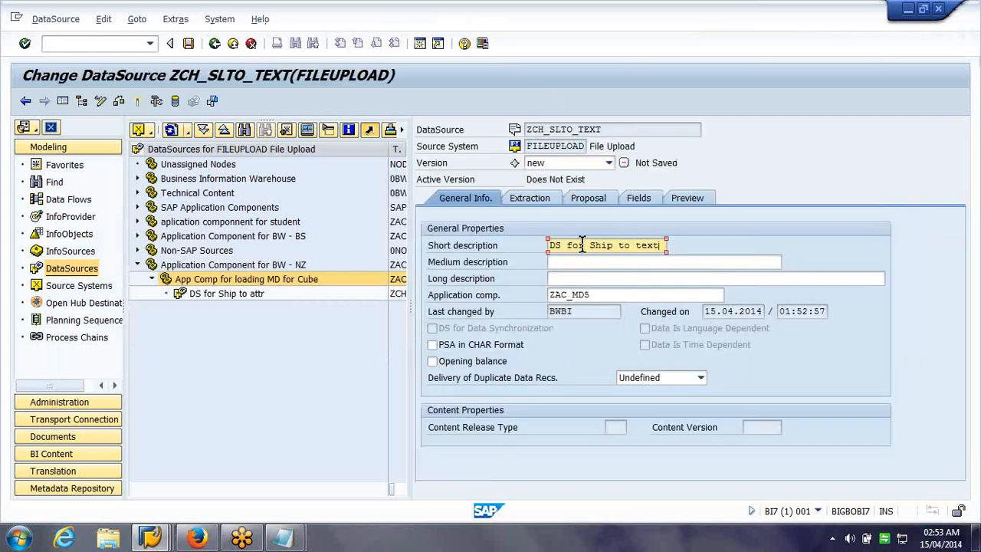
key("ctrl+a")
key("ctrl+c")
key("Tab")
key("ctrl+v")
key("Tab")
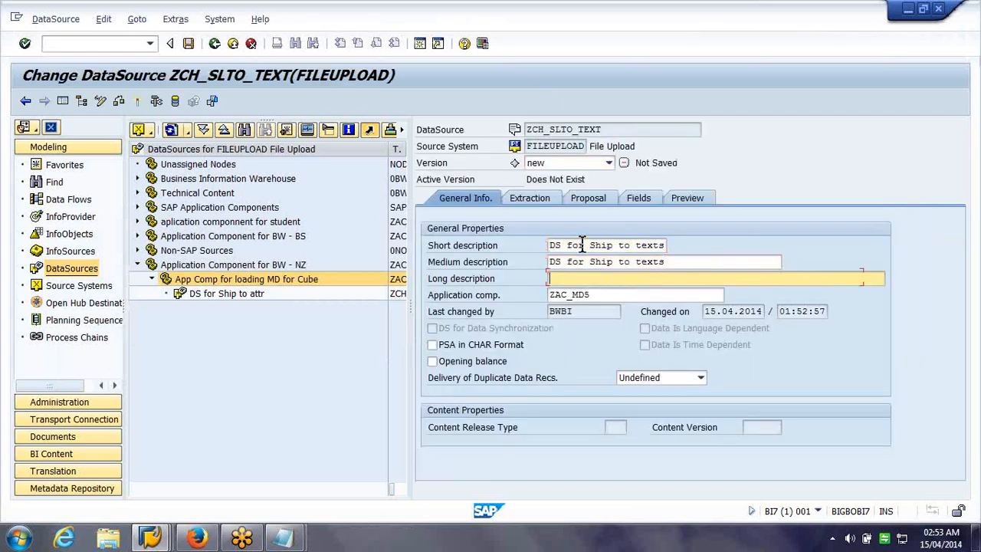
key("ctrl+v")
Set the extraction adapter to Load Text-Type File from Application Server
left_click(547, 199)
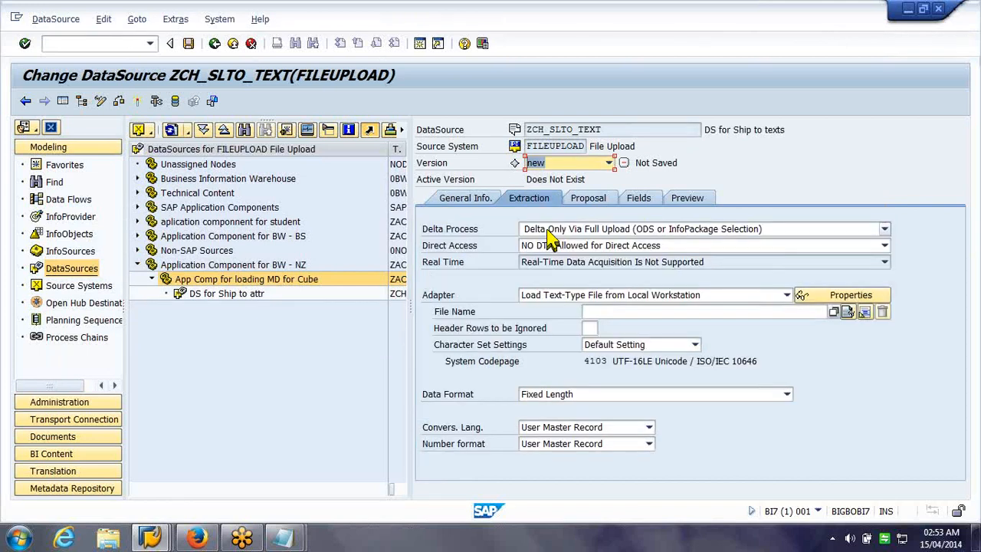
left_click(636, 295)
left_click(644, 348)
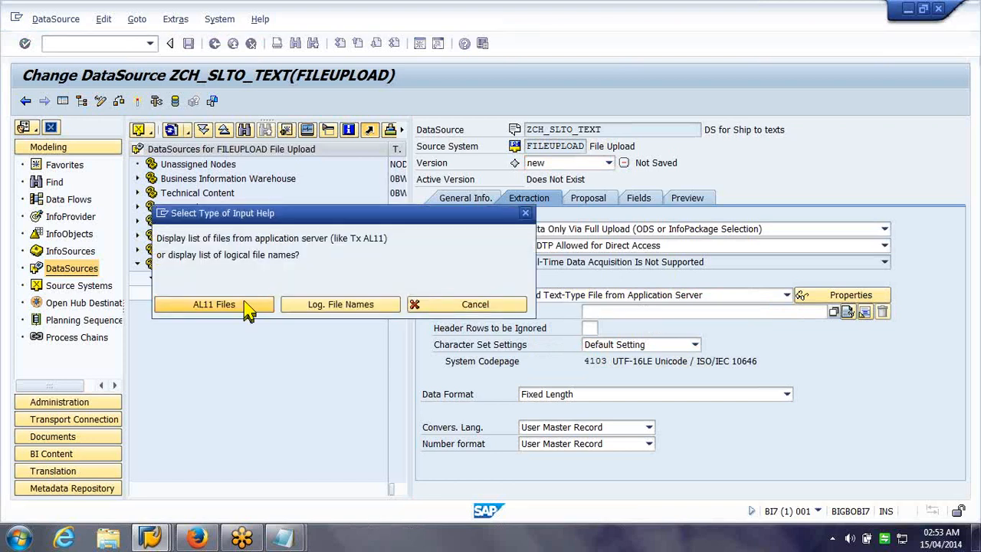
Browse the DIR_HOME server directory and search its file list for 'nz'
left_click(246, 304)
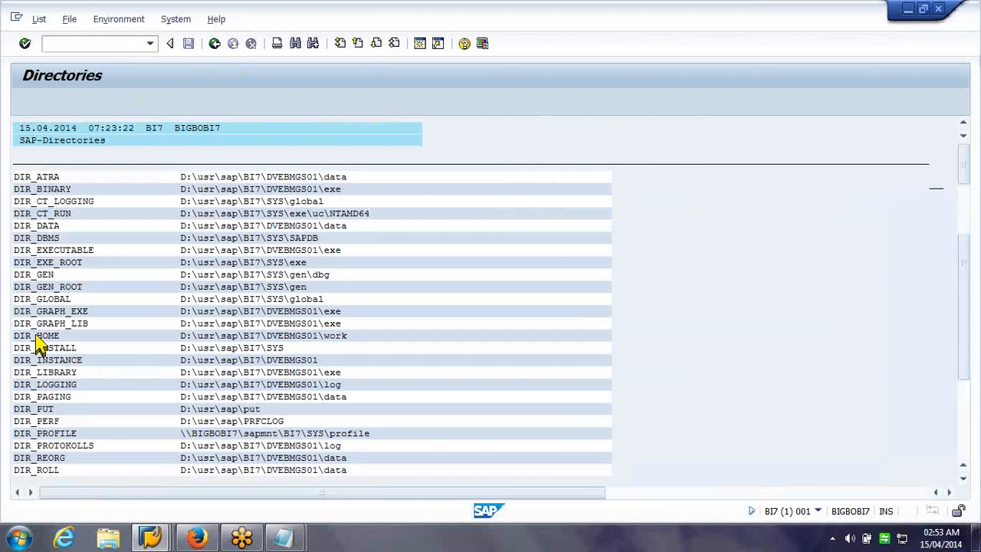
double_click(36, 337)
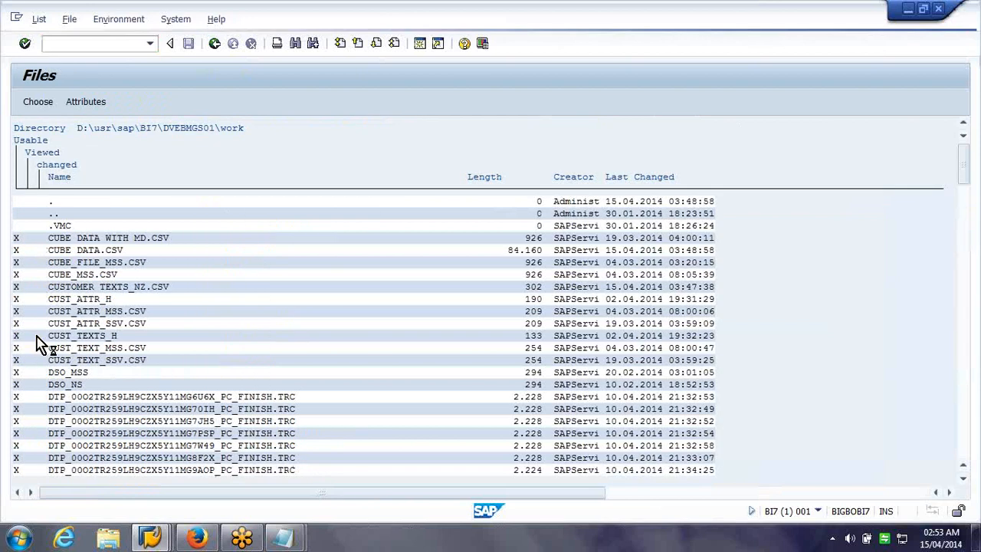
key("ctrl+f")
key("Return")
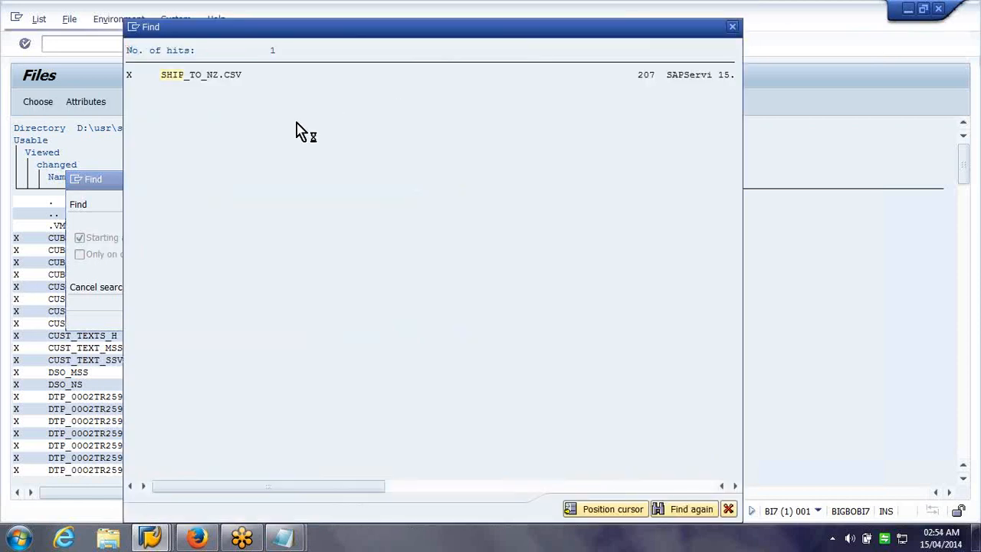
key("Escape")
type("cust n")
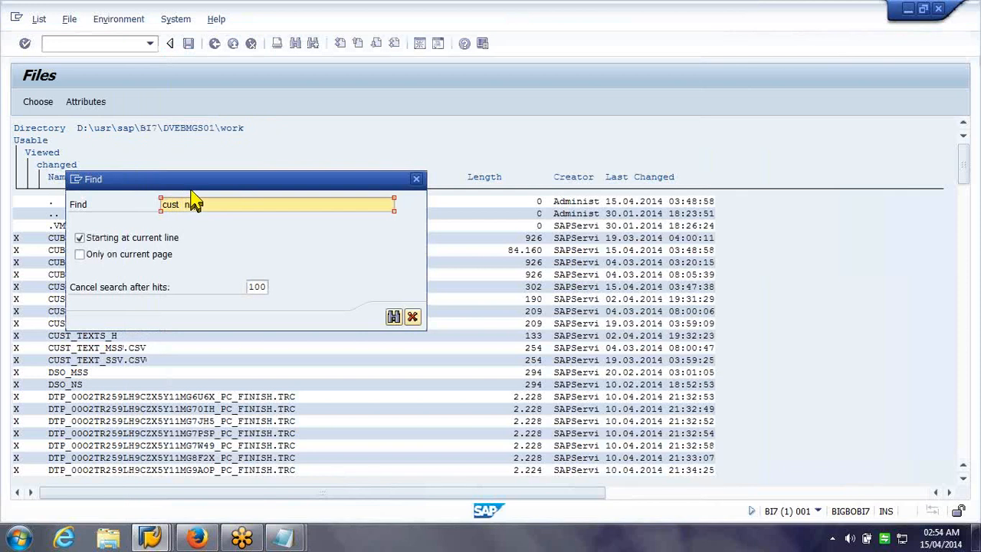
key("Return")
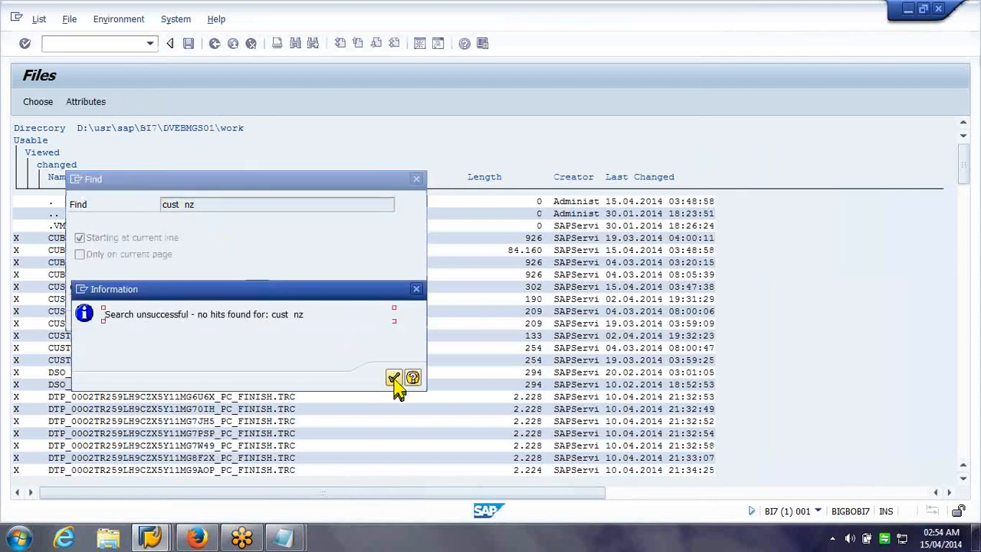
left_click(392, 379)
left_click(186, 207)
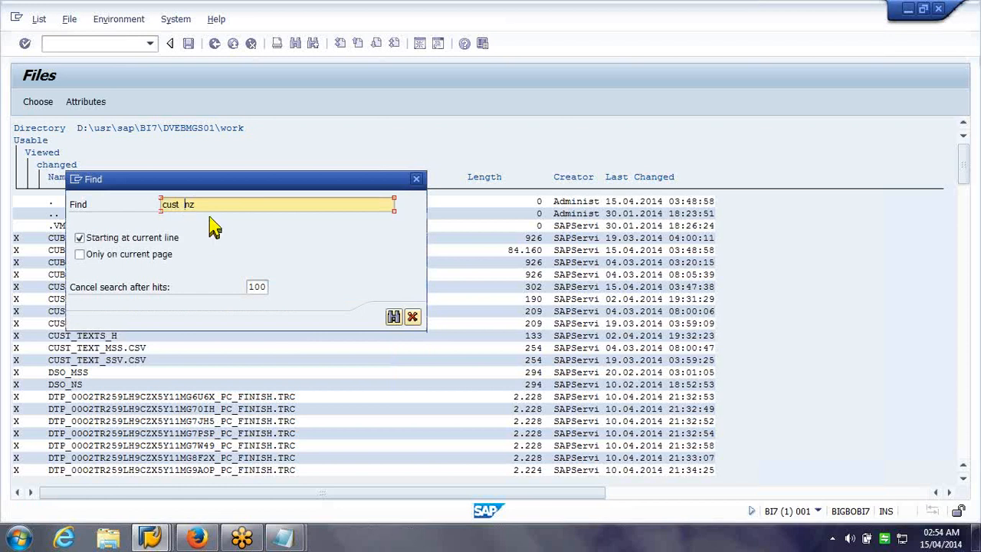
key("BackSpace")
key("BackSpace")
key("BackSpace")
key("BackSpace")
key("BackSpace")
key("BackSpace")
key("Return")
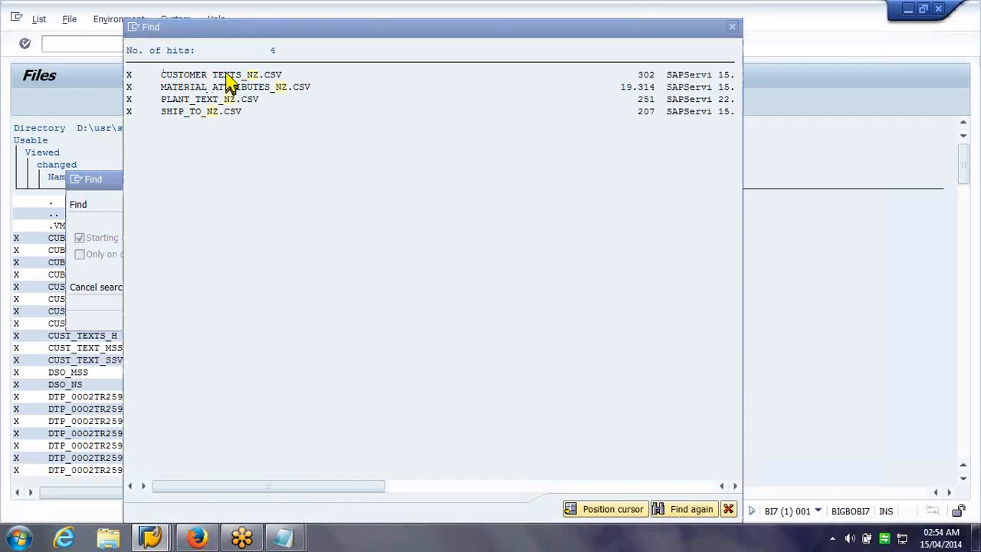
Choose CUSTOMER_TEXTS_NZ.CSV and copy its name into the DataSource
double_click(227, 81)
double_click(112, 288)
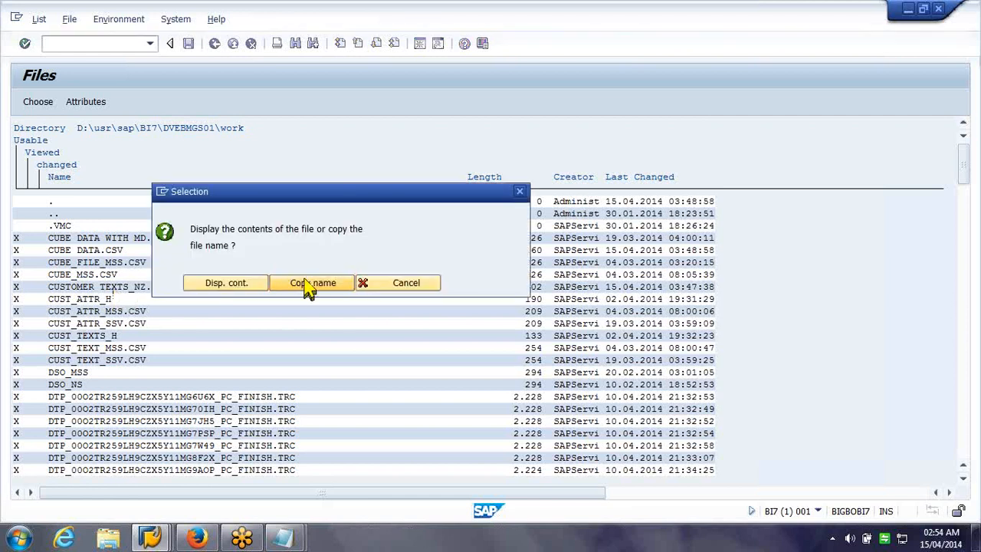
left_click(311, 284)
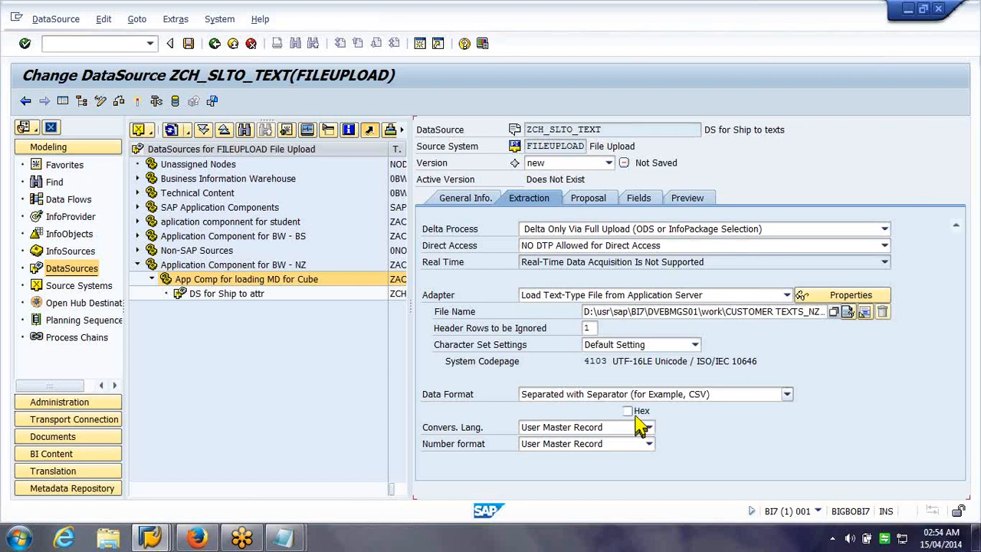
Load example data from the file and assign ZCH_SLTO to the first field
left_click(605, 202)
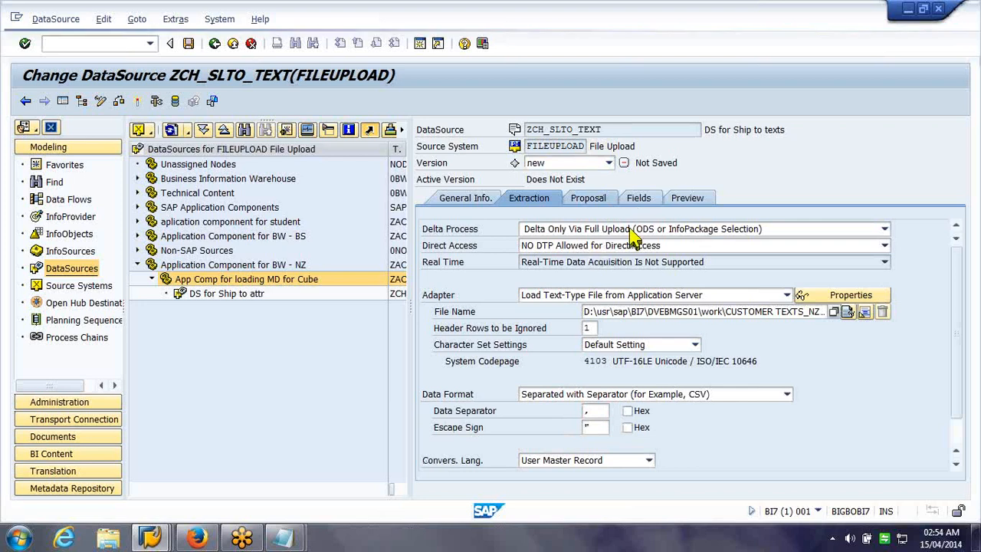
left_click(657, 259)
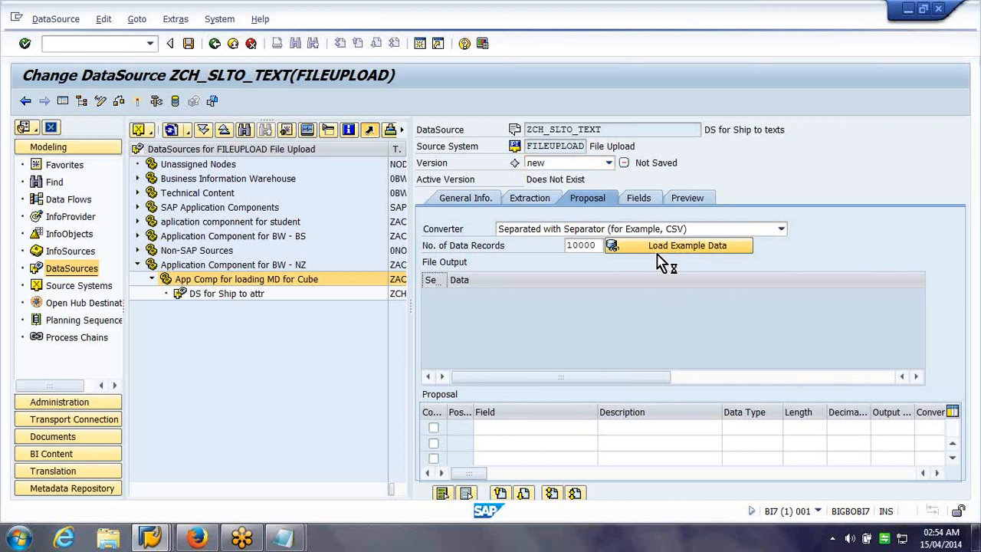
left_click(637, 198)
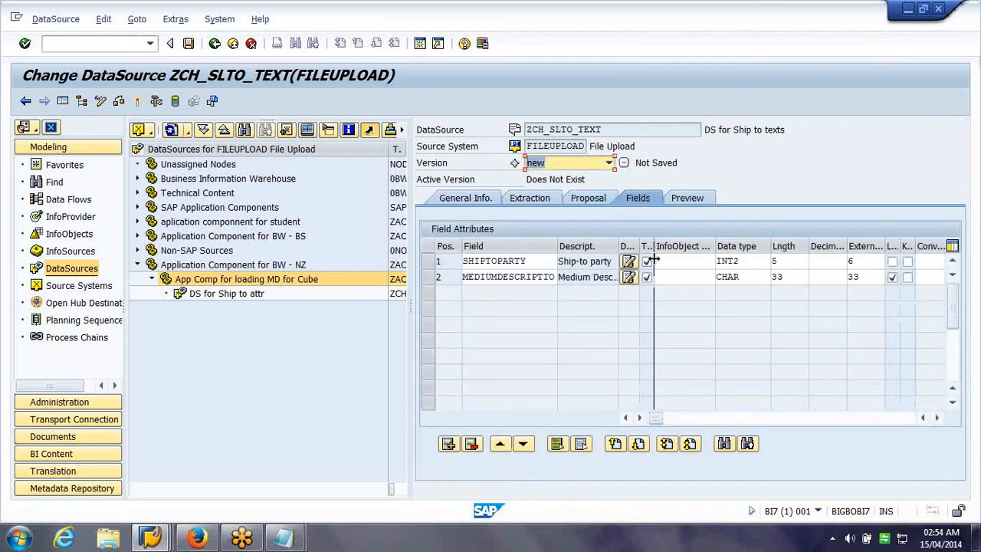
left_click(679, 262)
type("Z")
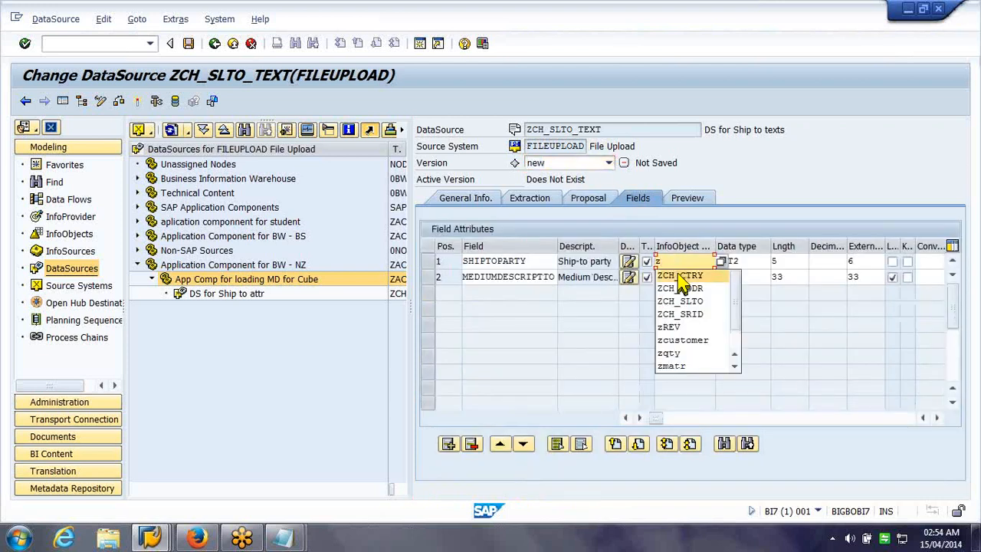
left_click(713, 298)
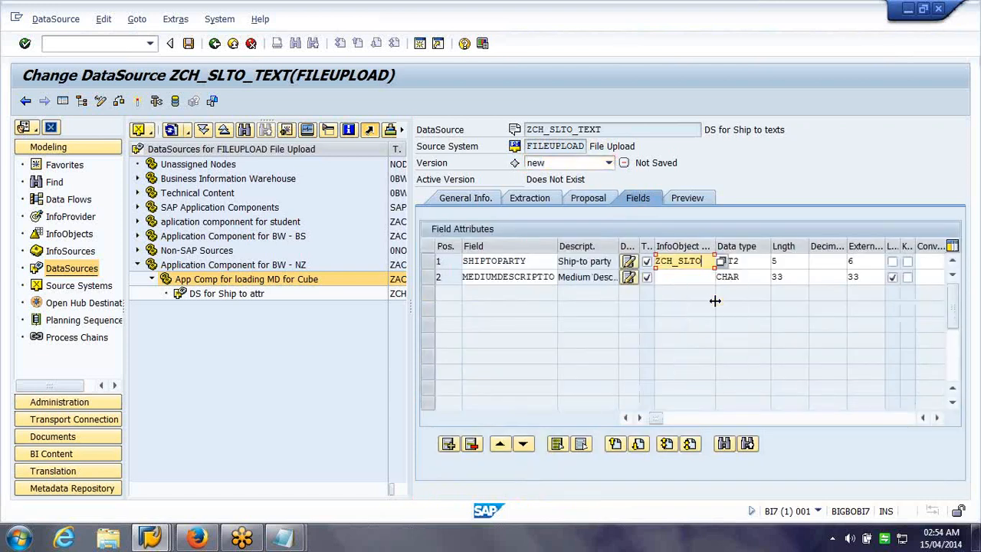
Assign 0TXTMD to the second field and copy the InfoObject properties
left_click(671, 277)
type("0t")
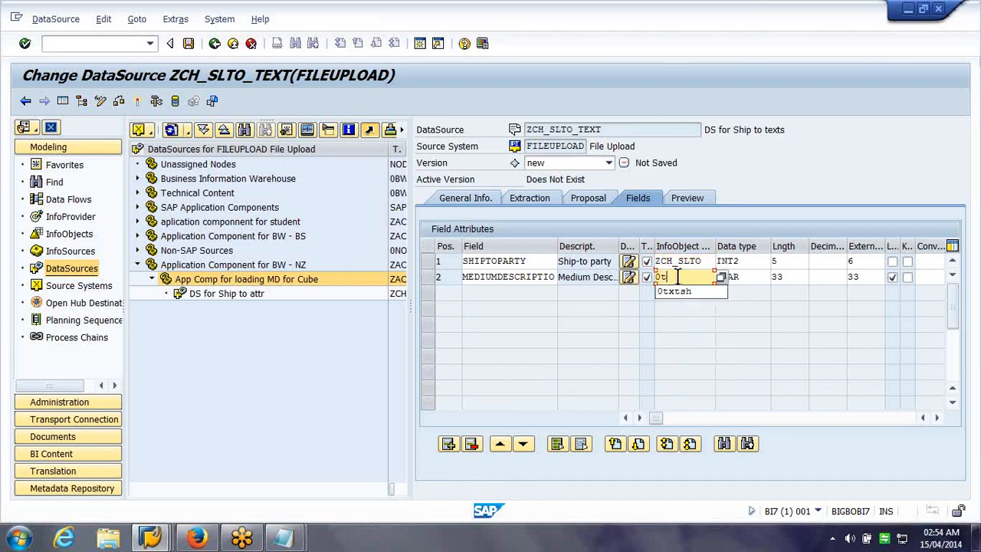
left_click(685, 293)
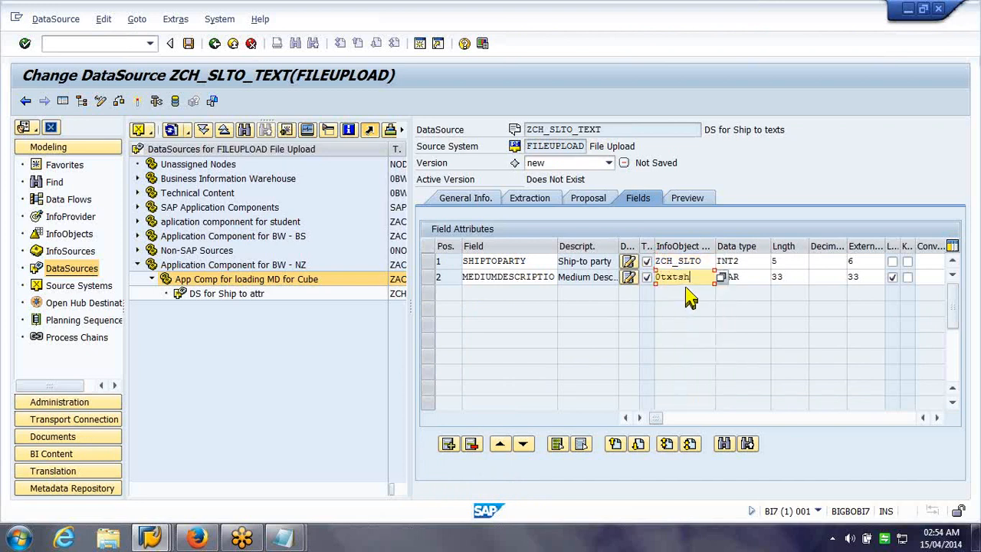
key("BackSpace")
key("BackSpace")
type("md")
key("Return")
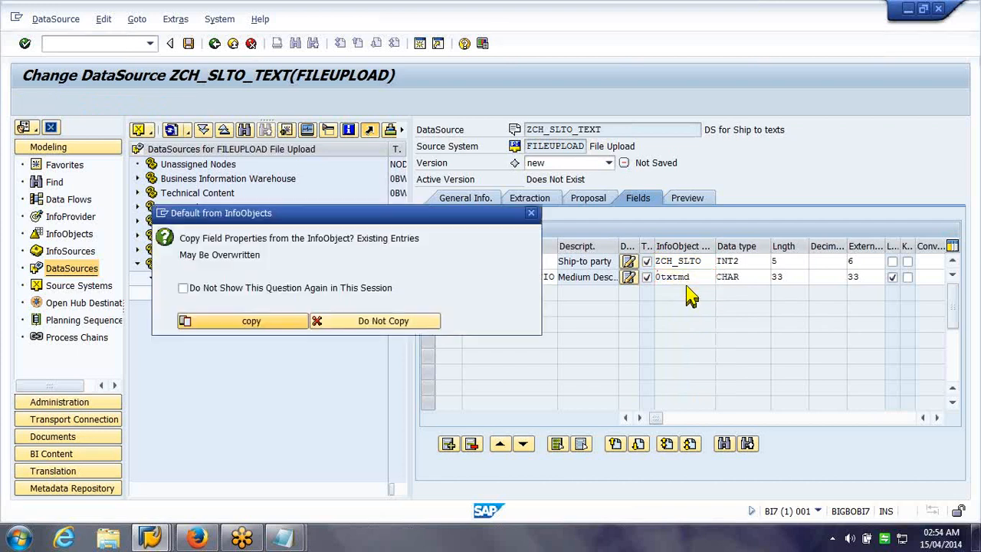
left_click(280, 322)
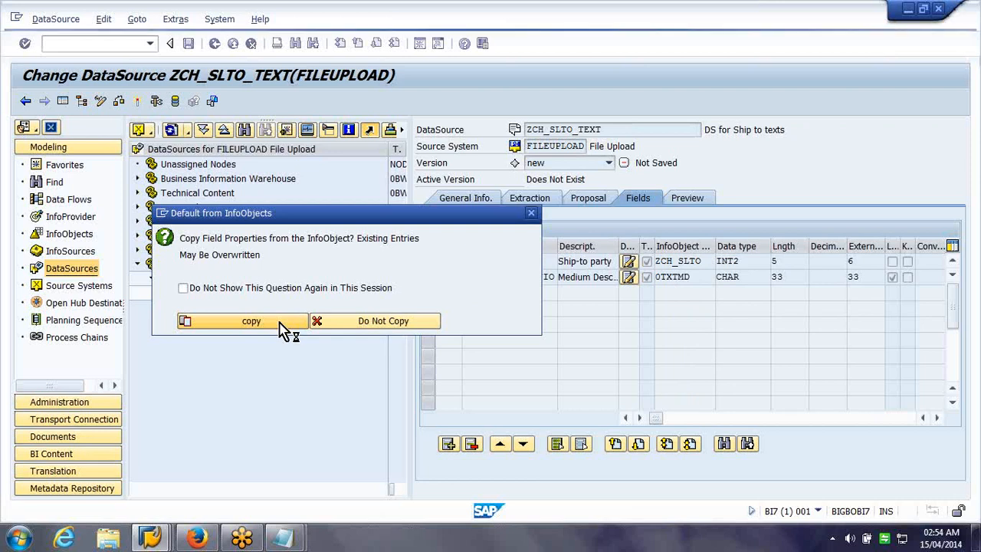
left_click(280, 322)
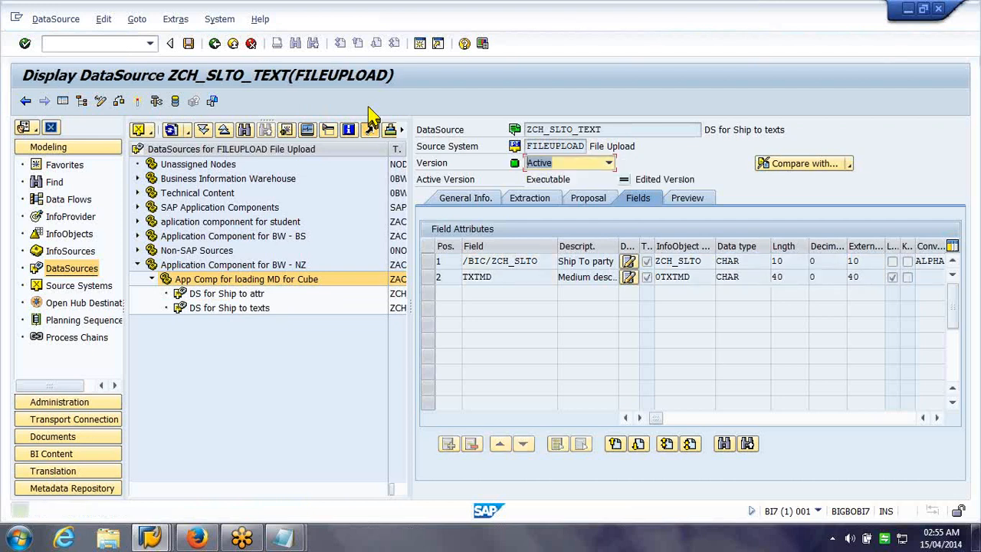
Return to the DataSources tree and open Create DataSource on the application component
left_click(253, 45)
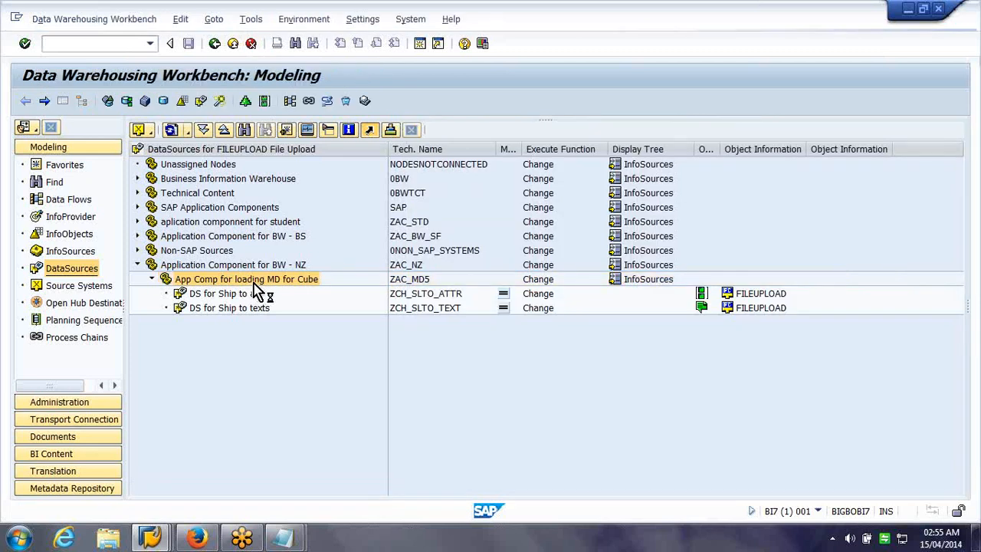
right_click(257, 291)
left_click(302, 349)
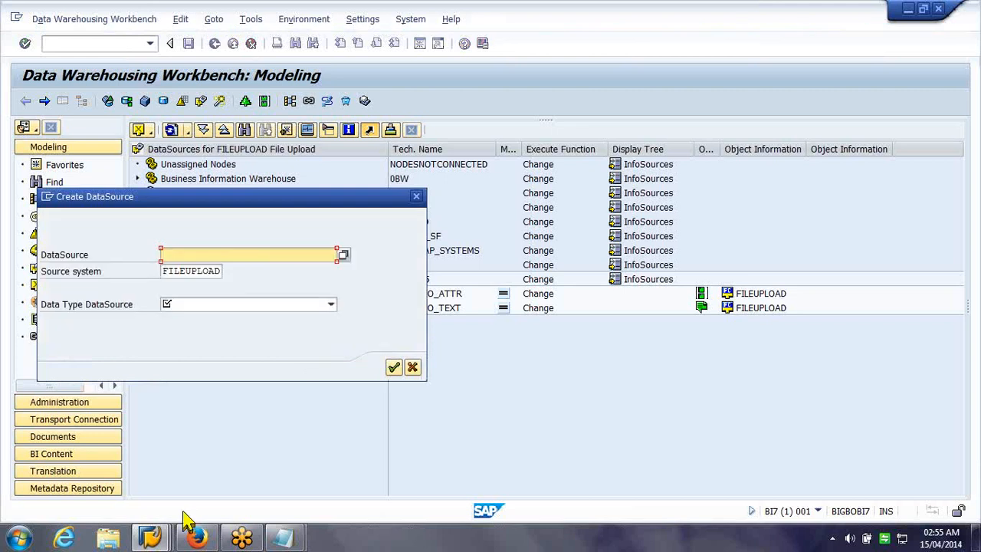
Check the Material characteristic's technical name, then give ZCH_MT_attr the data type Master Data Attributes
left_click(172, 533)
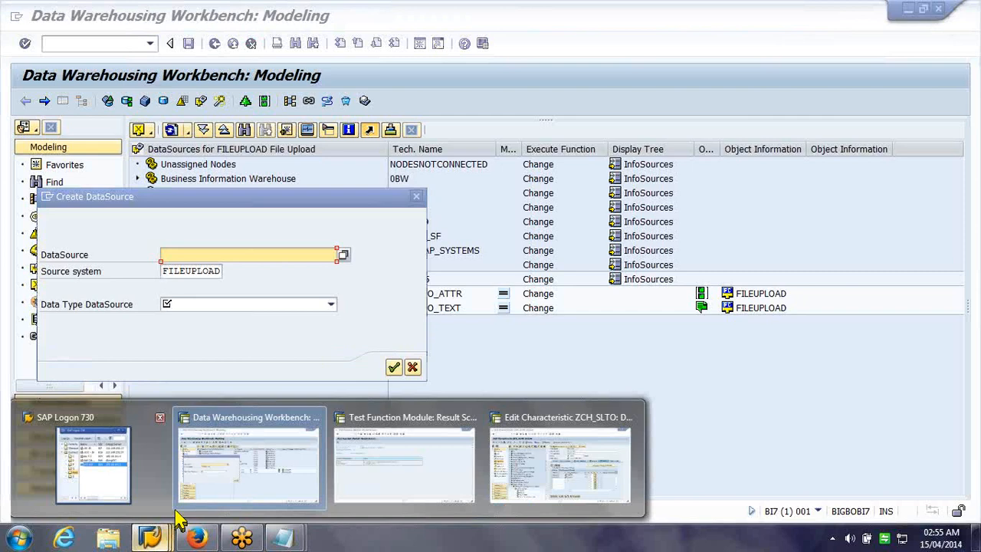
left_click(560, 464)
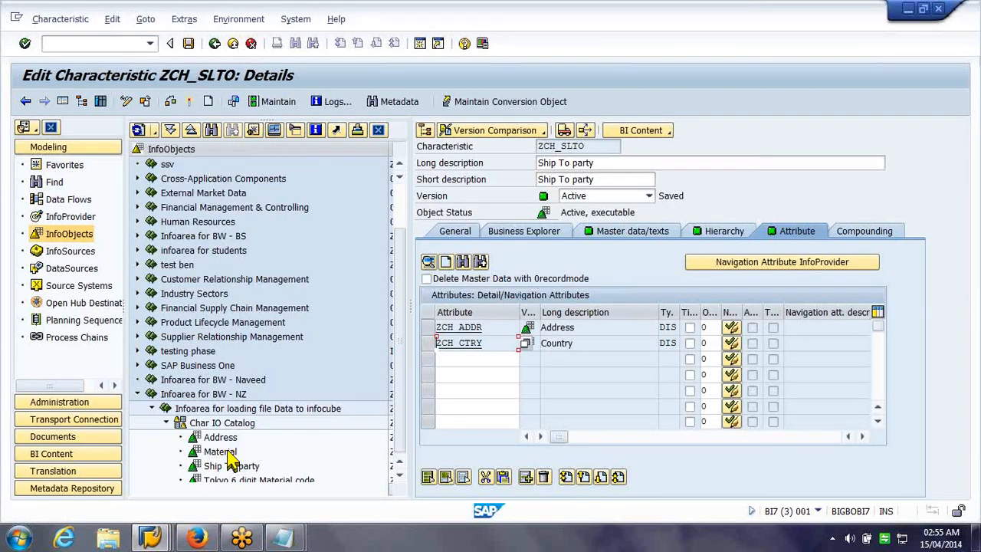
left_click(337, 452)
key("alt+Tab")
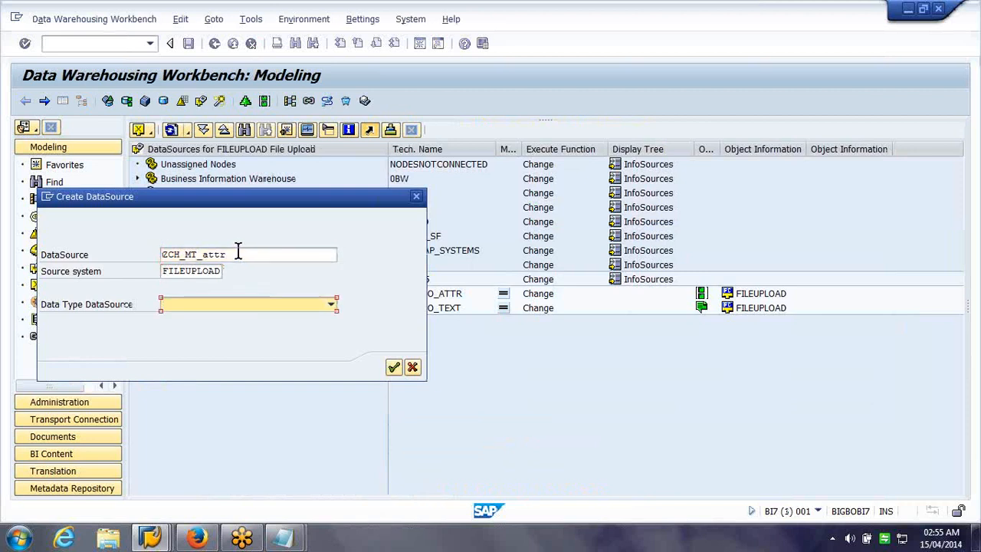
left_click(243, 303)
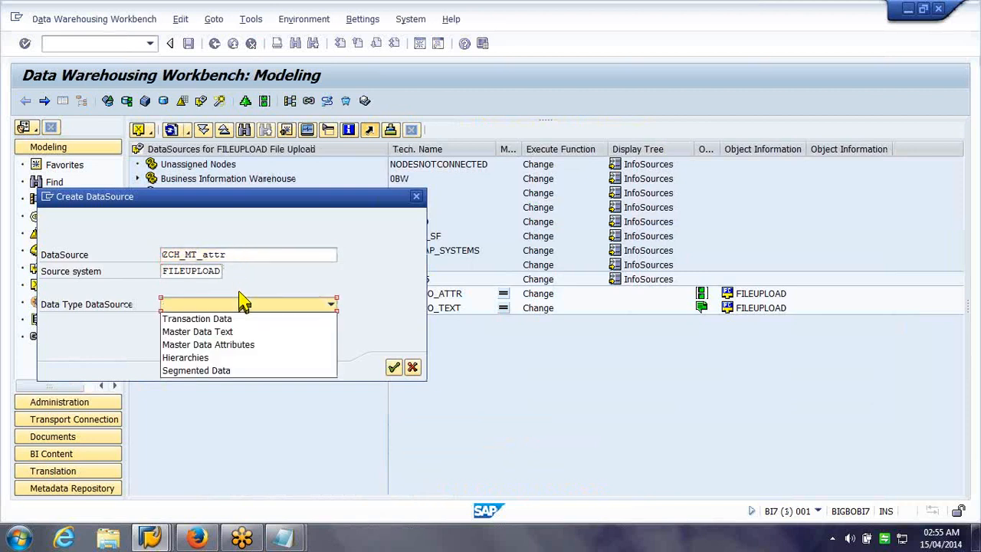
left_click(233, 346)
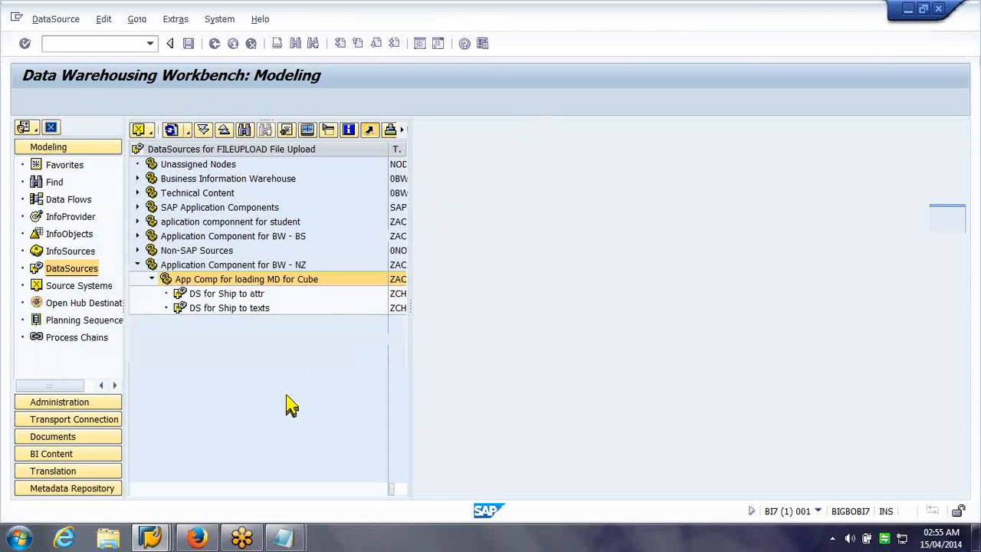
Enter 'ds for mat attr' as the short, medium and long description
left_click(587, 244)
type("ds for mat attr")
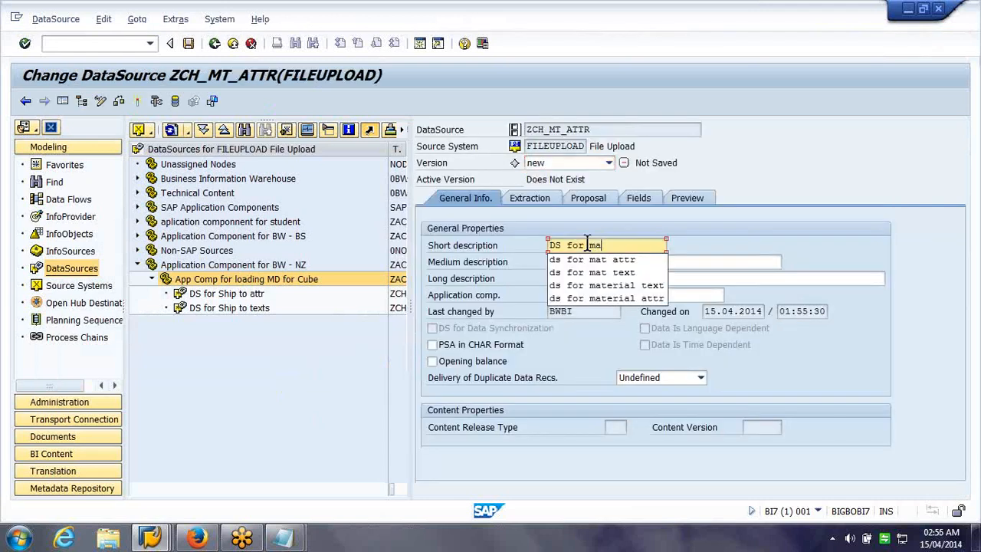
key("ctrl+a")
key("ctrl+c")
key("Tab")
key("ctrl+v")
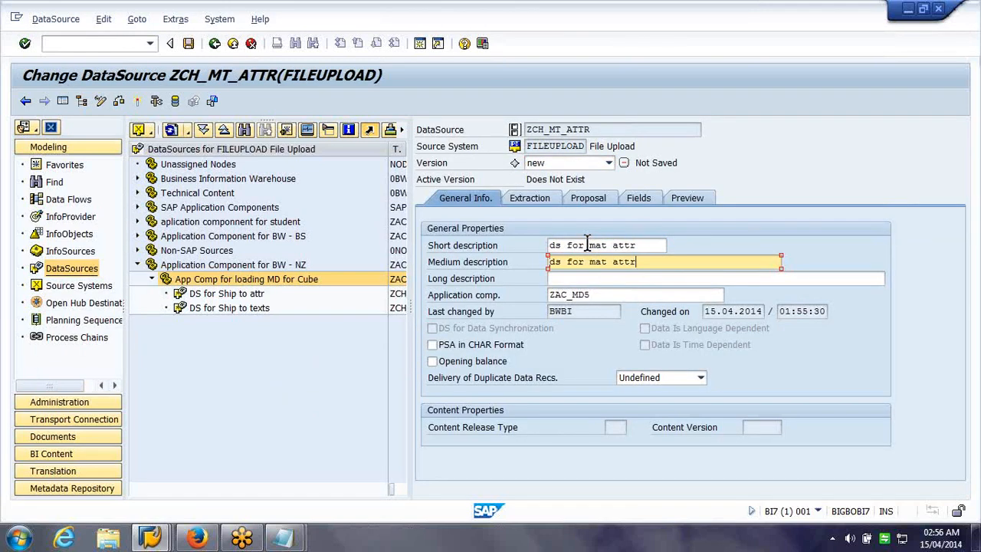
key("Tab")
key("ctrl+v")
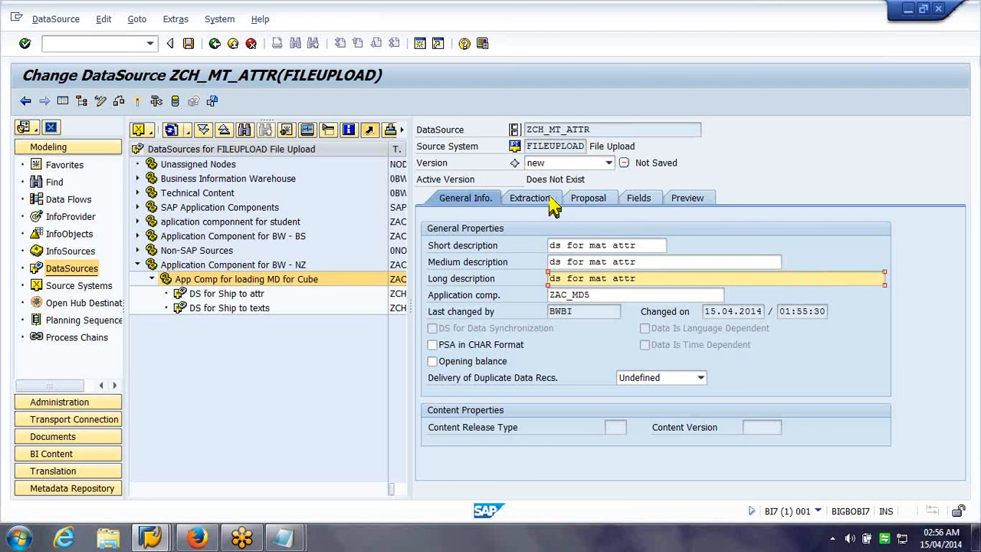
Set the extraction adapter to Load Text-Type File from Application Server
left_click(541, 198)
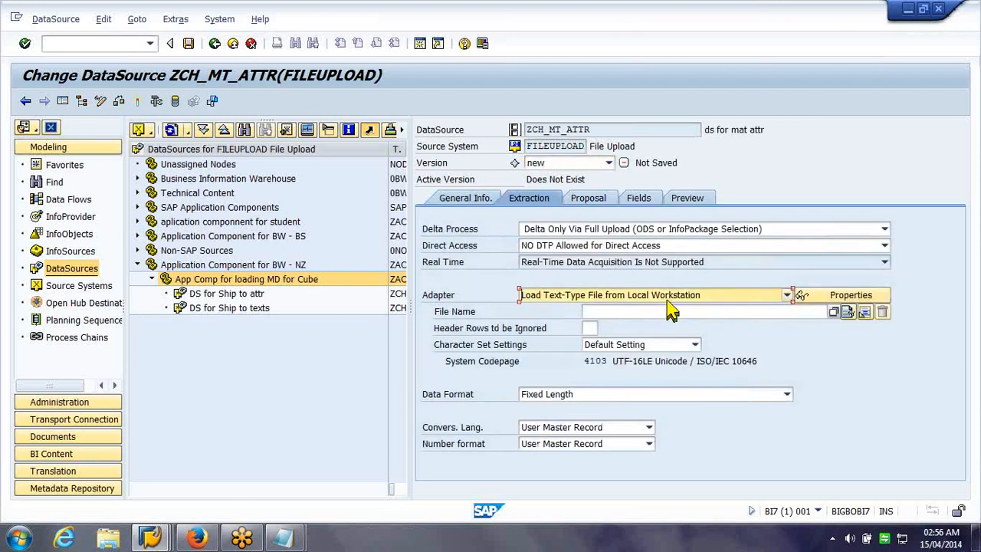
left_click(667, 296)
left_click(644, 351)
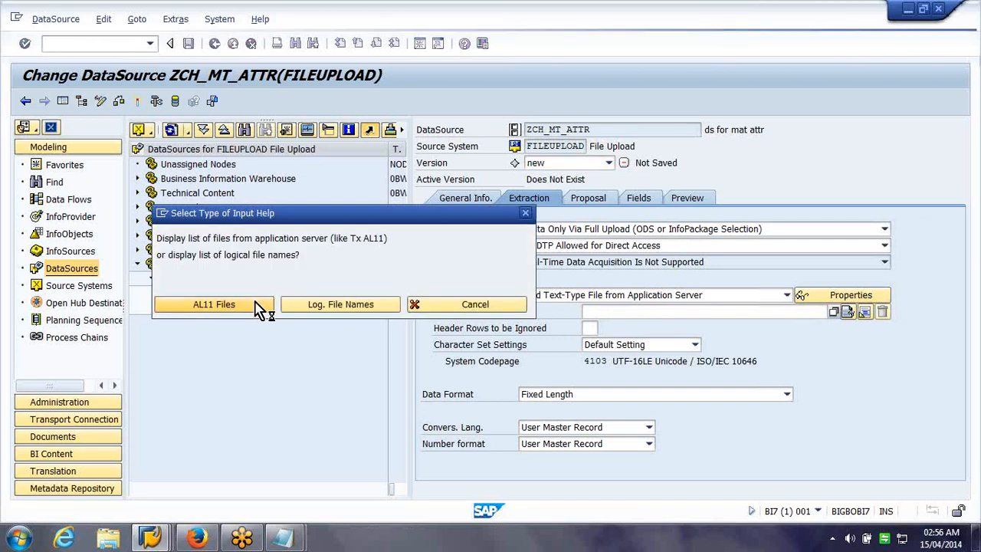
Search DIR_HOME for 'nz' and copy the material attributes CSV name into the DataSource
left_click(214, 305)
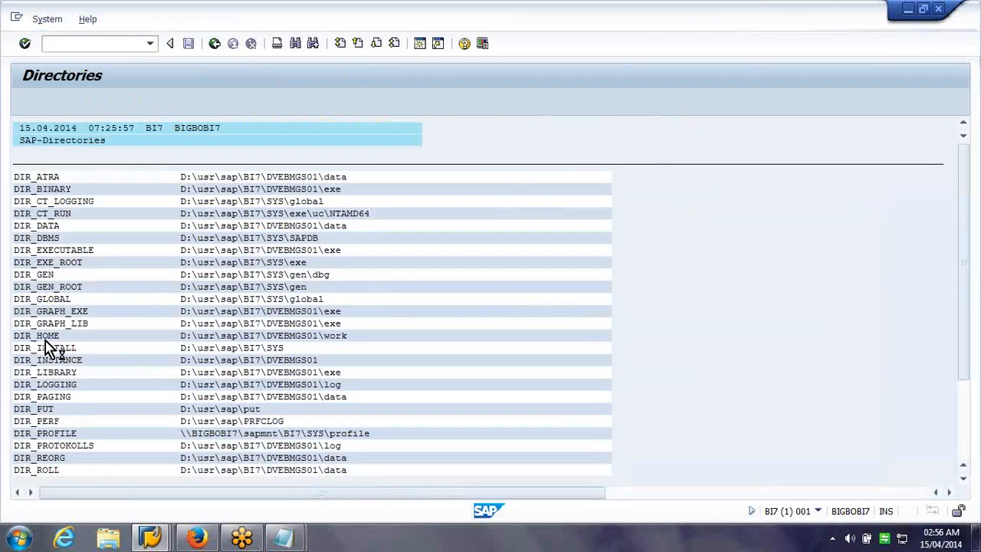
double_click(45, 339)
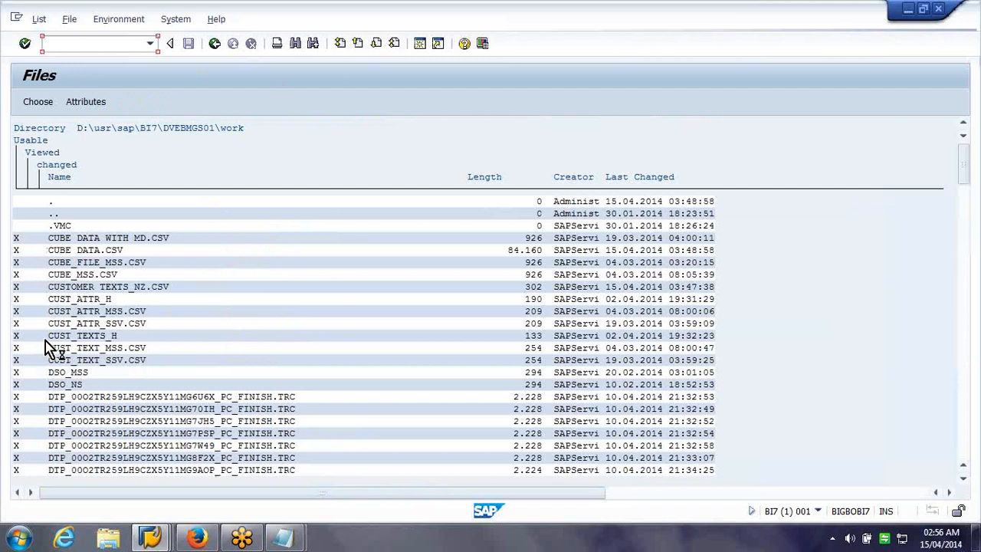
key("ctrl+f")
type("nz")
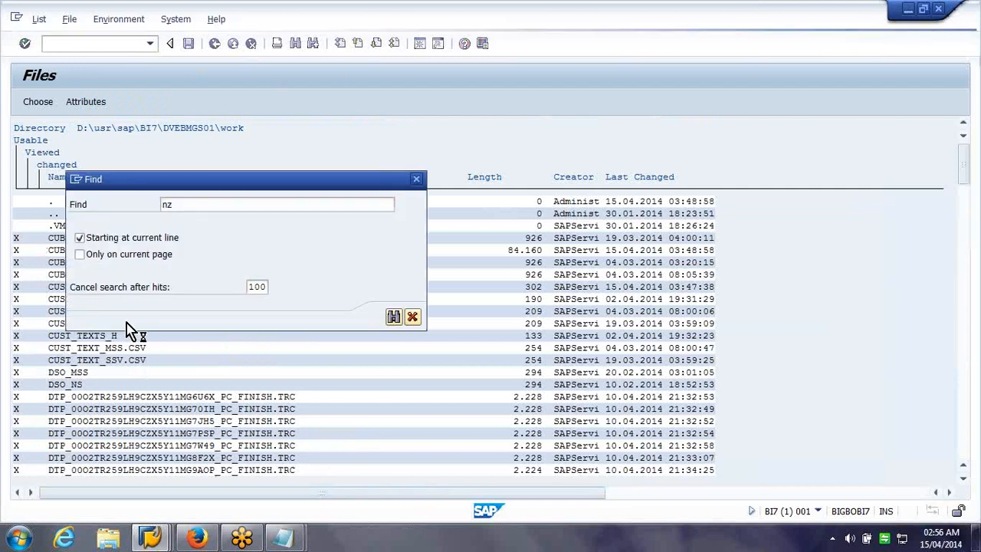
key("Return")
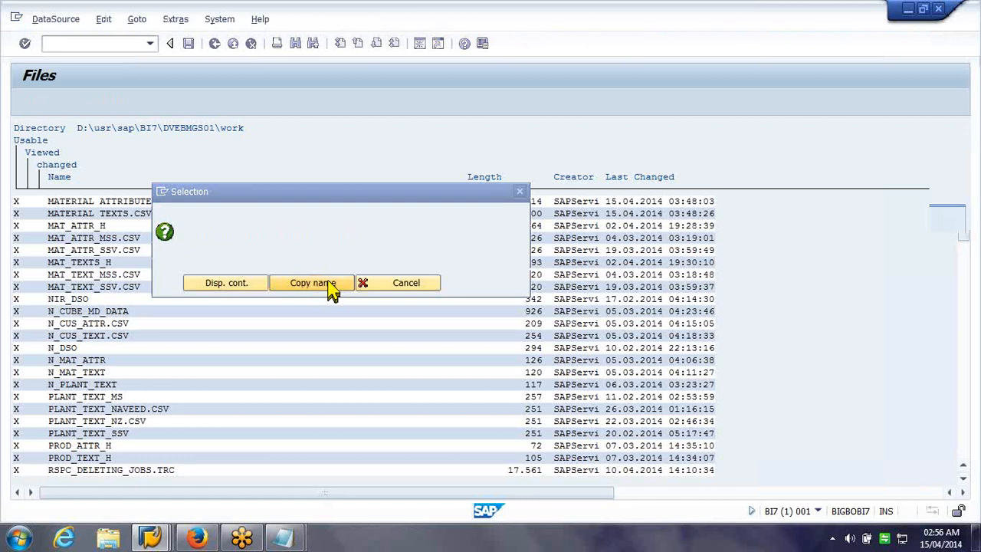
left_click(330, 288)
Use separator-delimited data format, assign the mt InfoObject, and copy field properties from the InfoObjects
left_click(786, 394)
left_click(617, 428)
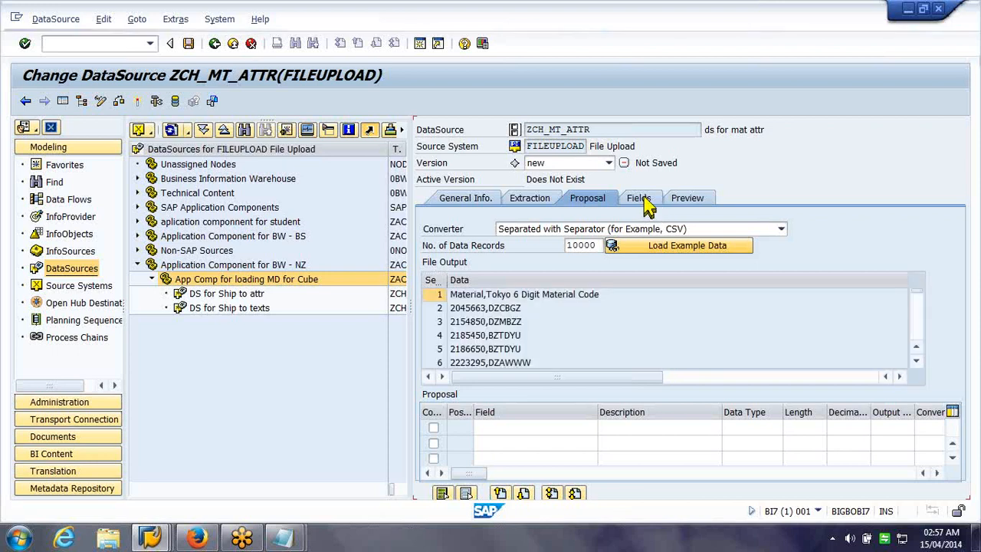
left_click(160, 538)
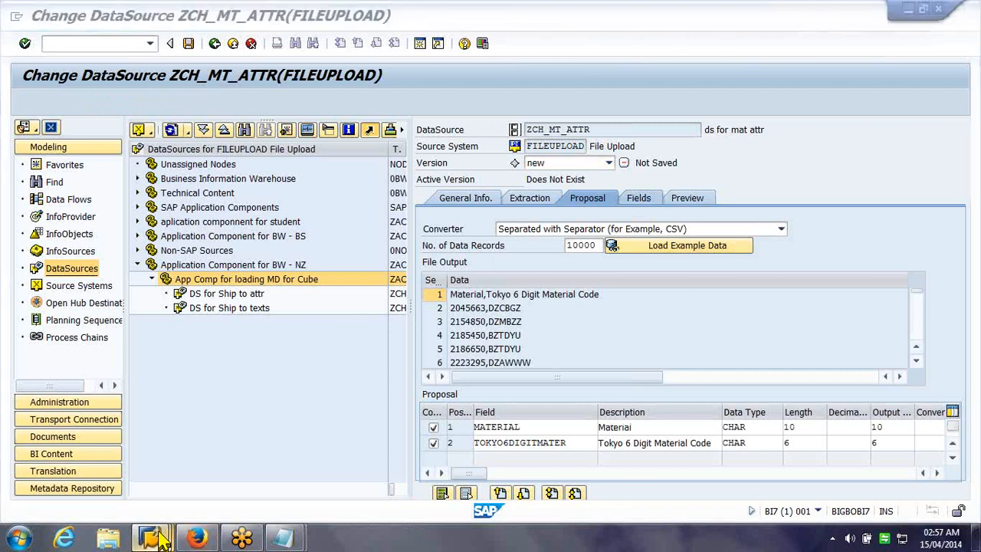
left_click(164, 540)
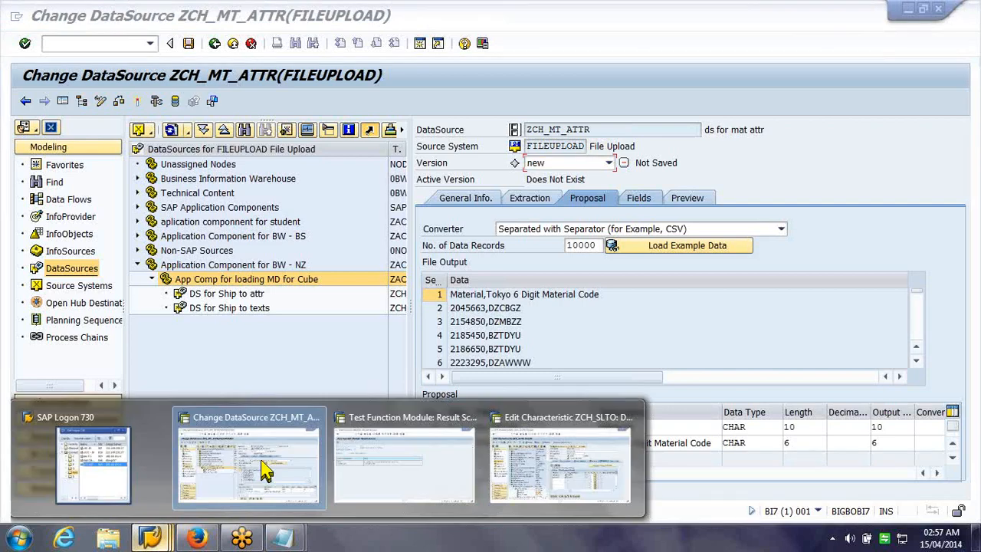
left_click(559, 466)
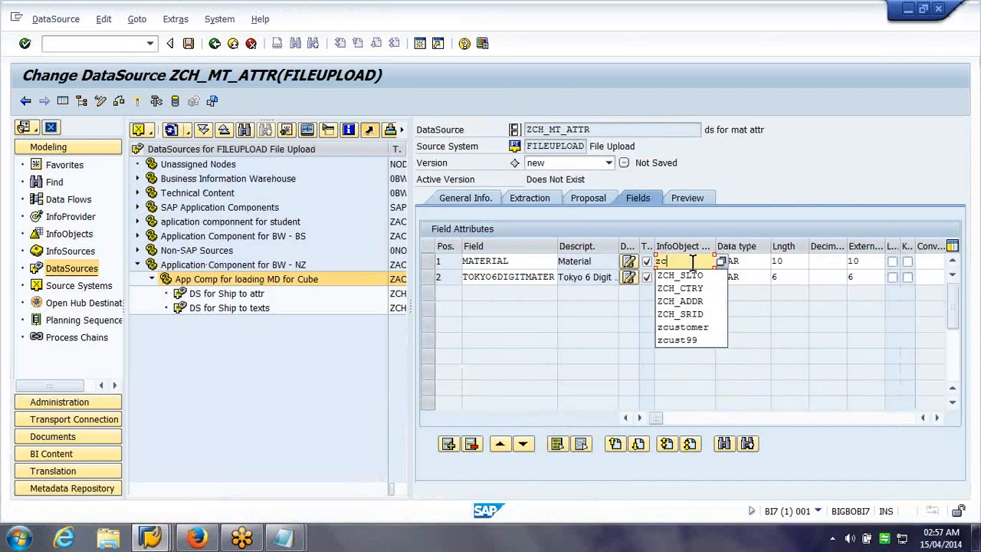
type("mt")
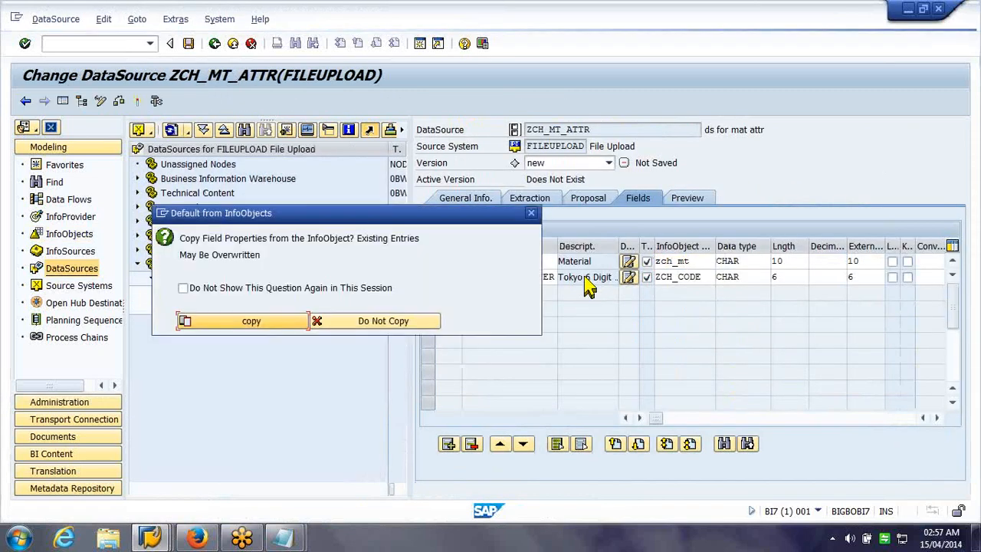
left_click(257, 322)
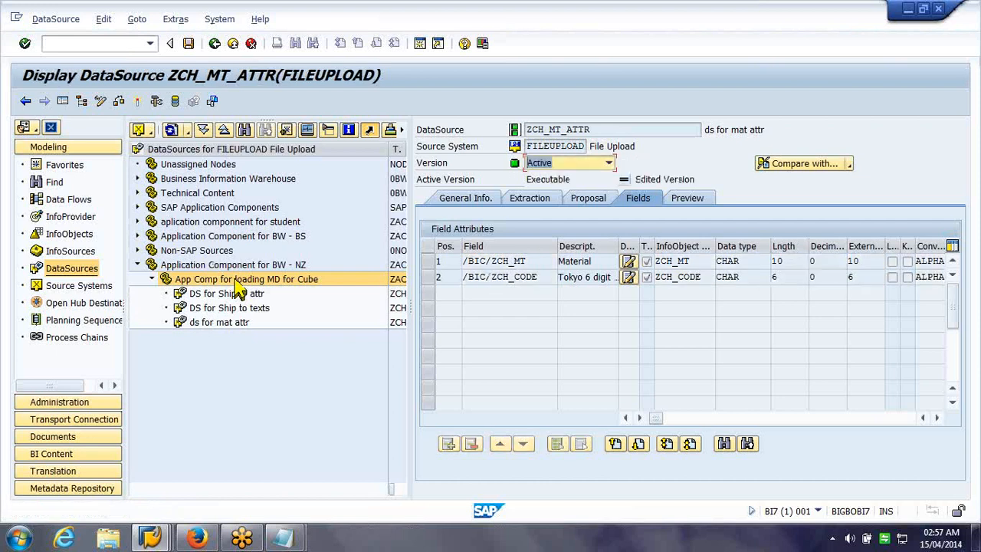
Create DataSource ZCH_MT_text in the application component with data type Master Data Text
right_click(239, 284)
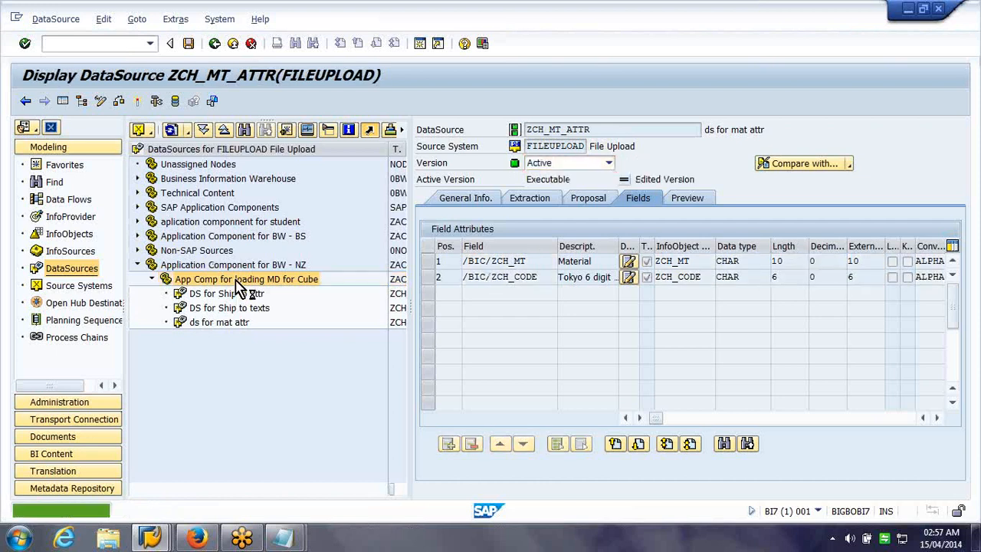
left_click(276, 344)
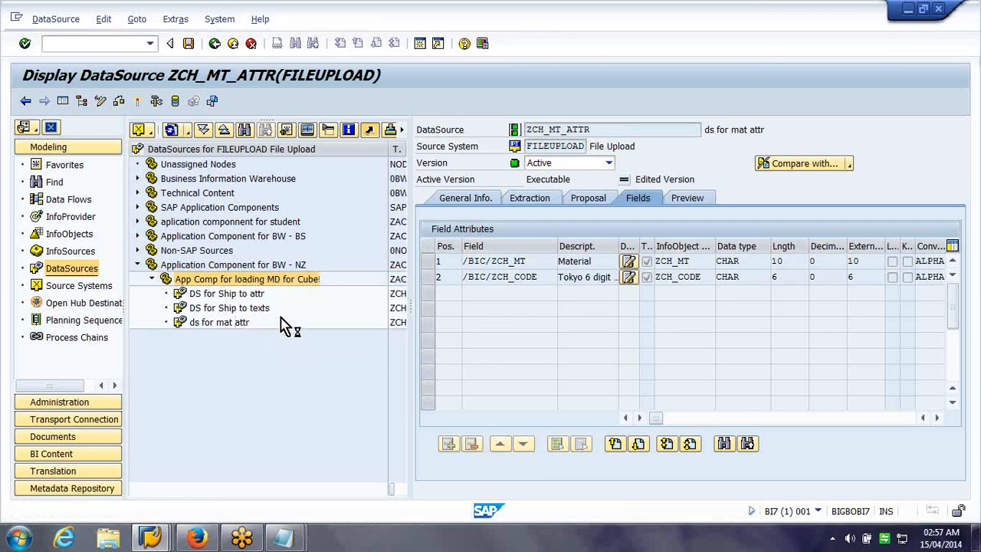
type("ZCH_MT_attr")
key("BackSpace")
key("BackSpace")
key("BackSpace")
key("BackSpace")
type("text")
key("Tab")
key("Tab")
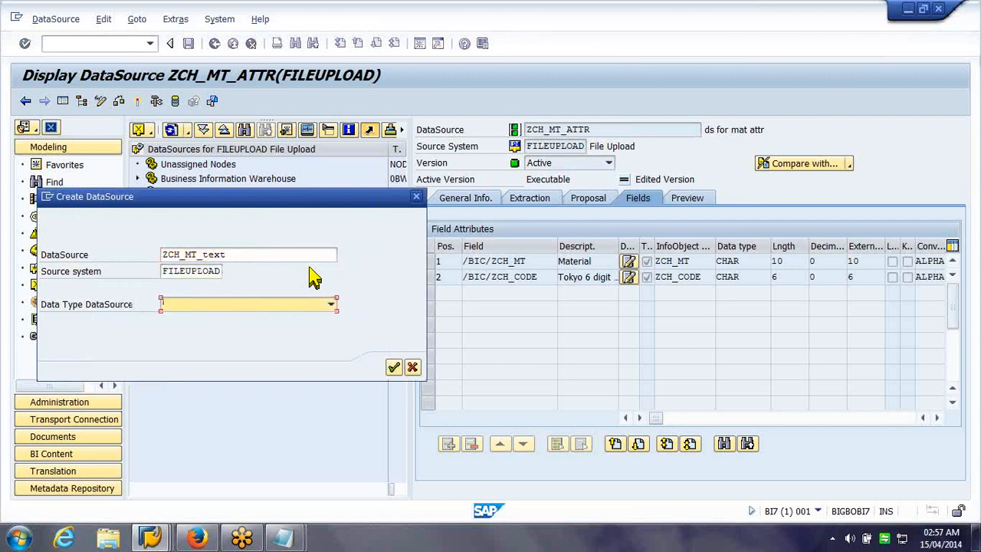
key("F4")
key("Down")
key("Down")
key("Return")
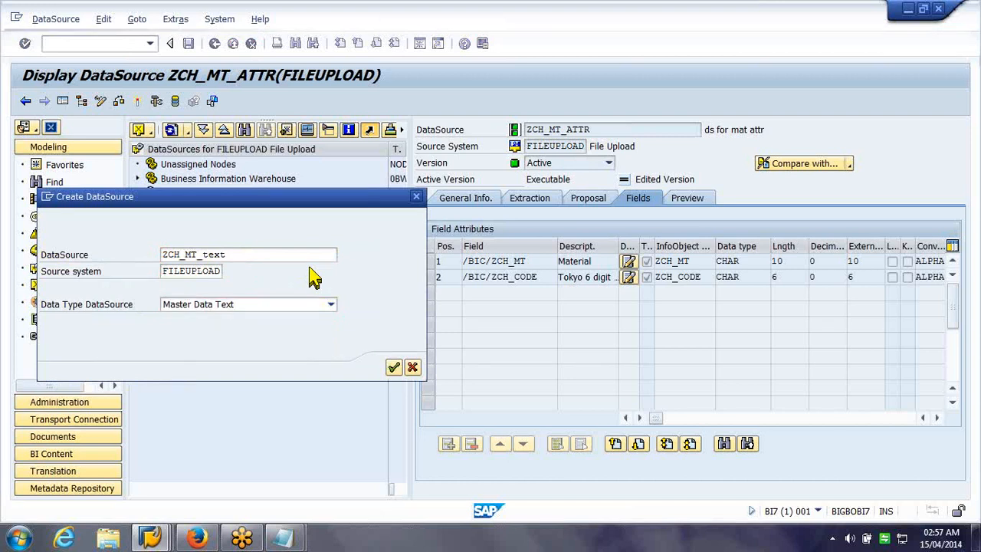
key("Return")
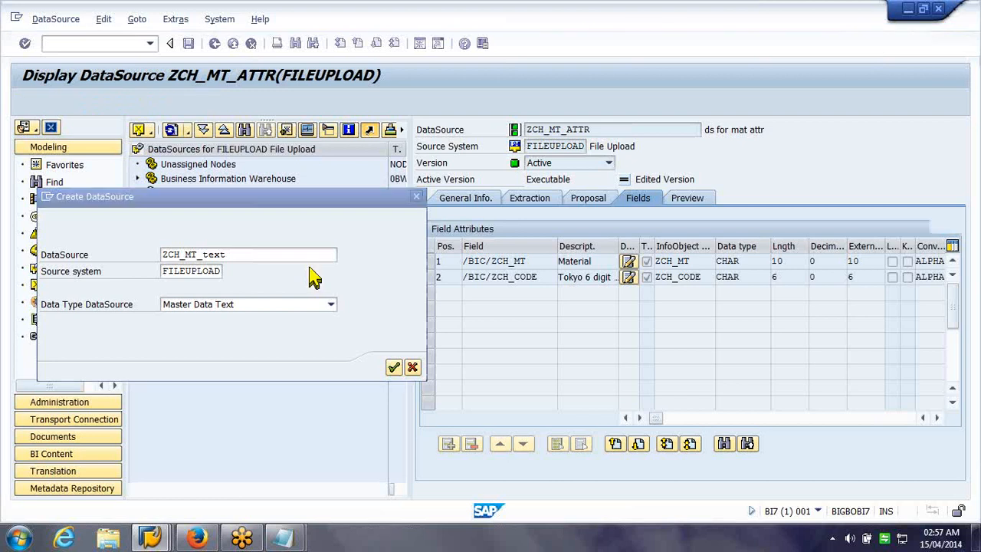
Fill the short, medium and long descriptions with 'ds for mat text'
type("DS for")
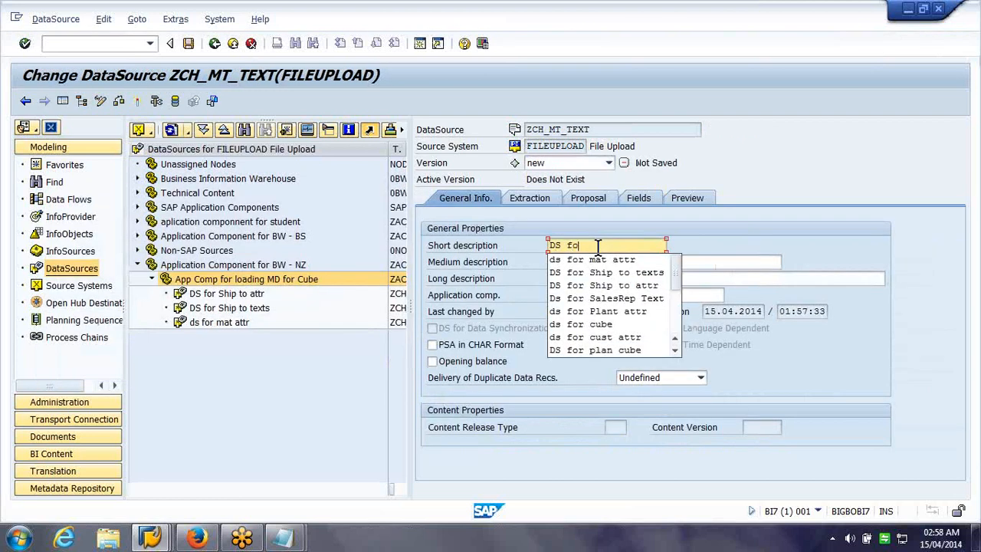
type(" mat")
key("Down")
key("Down")
key("Return")
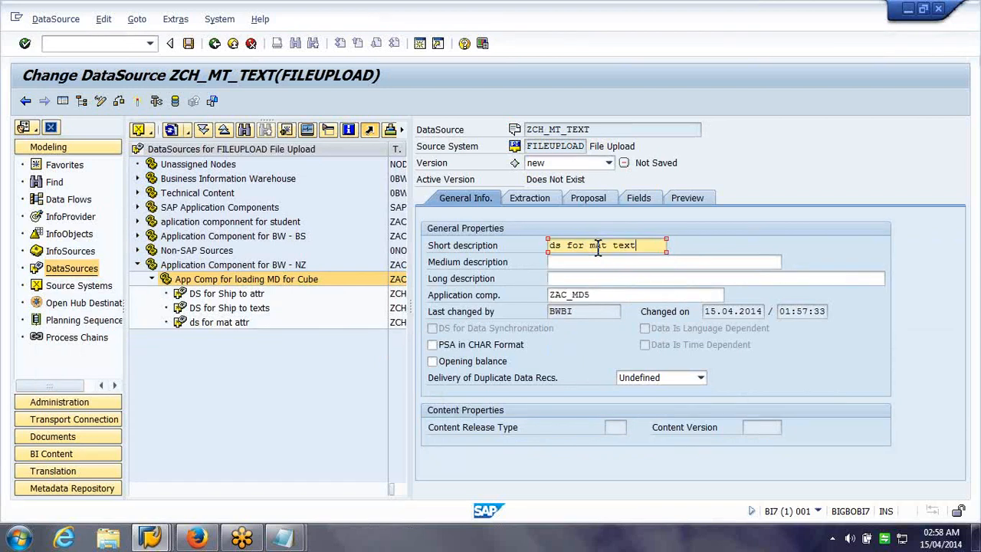
key("Tab")
key("ctrl+v")
key("Tab")
key("ctrl+v")
left_click(528, 199)
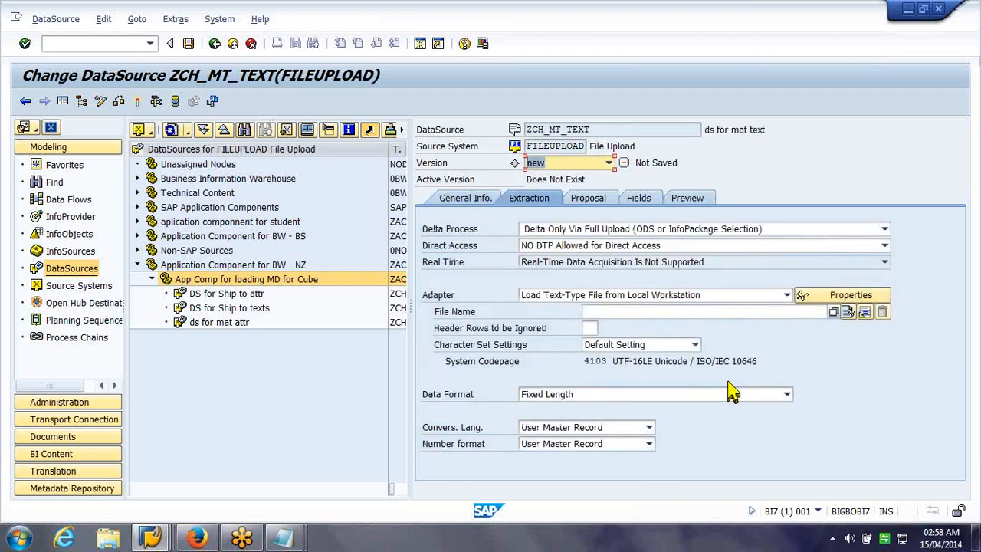
Set the adapter to load from the application server and search DIR_HOME files for 'nz'
left_click(724, 295)
left_click(723, 349)
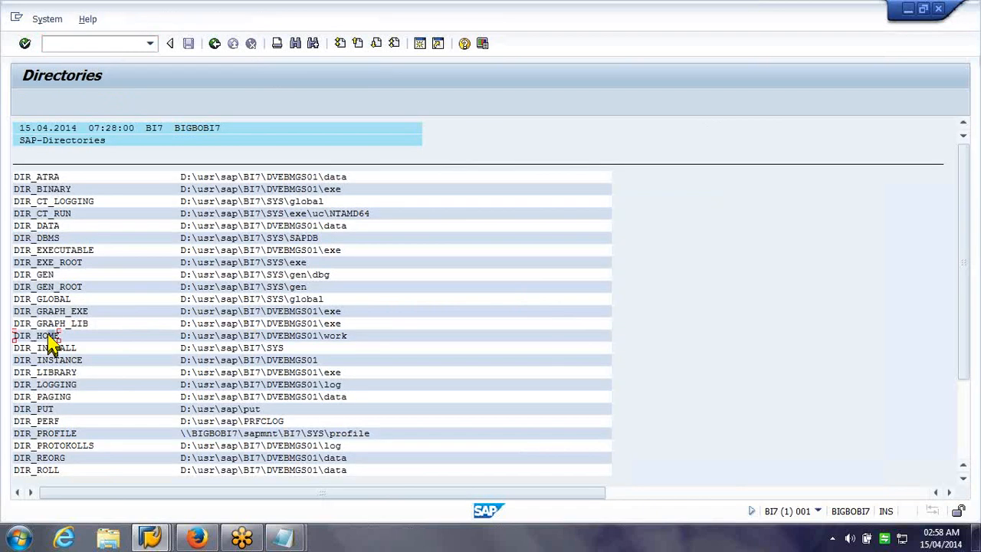
double_click(245, 333)
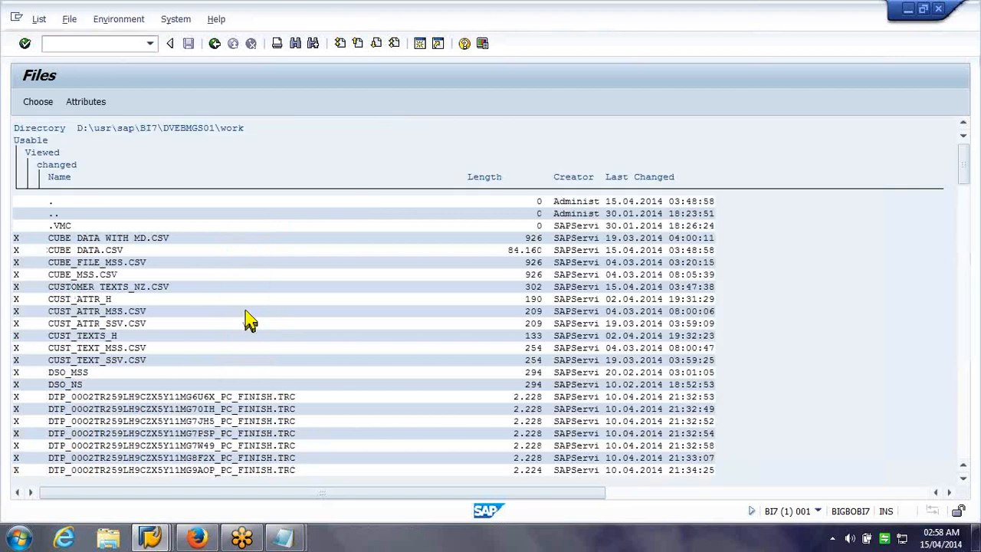
key("ctrl+f")
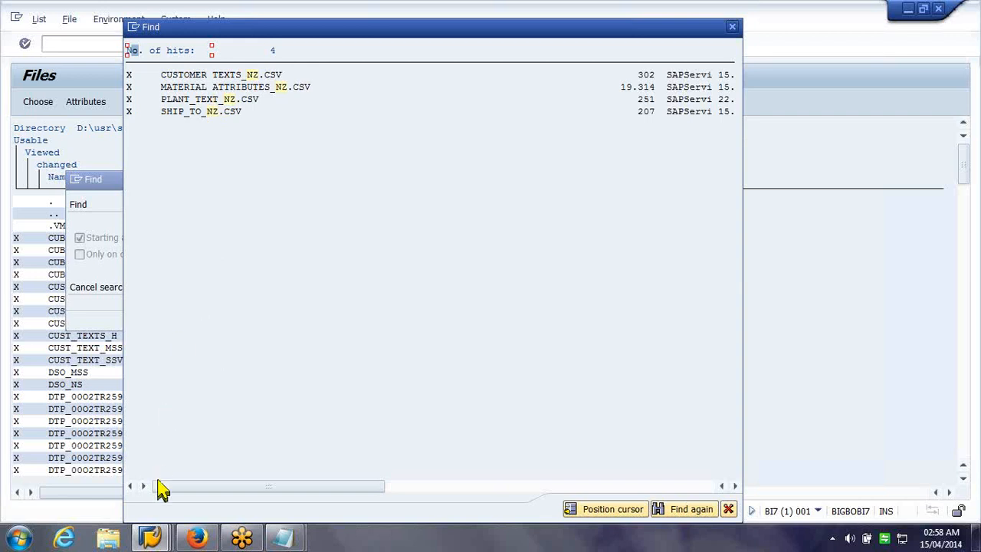
left_click(154, 539)
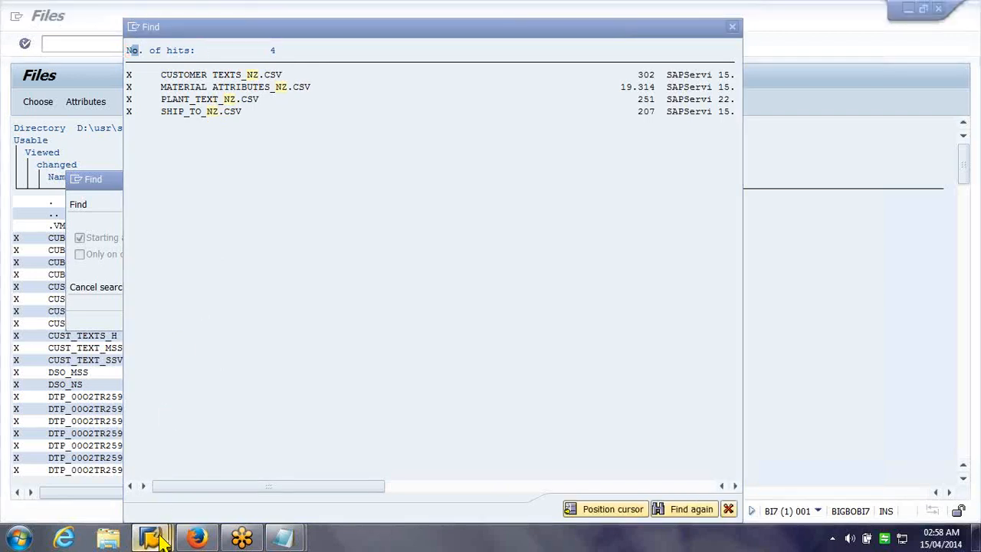
Copy the Material Texts file name from the desktop
mouse_move(157, 539)
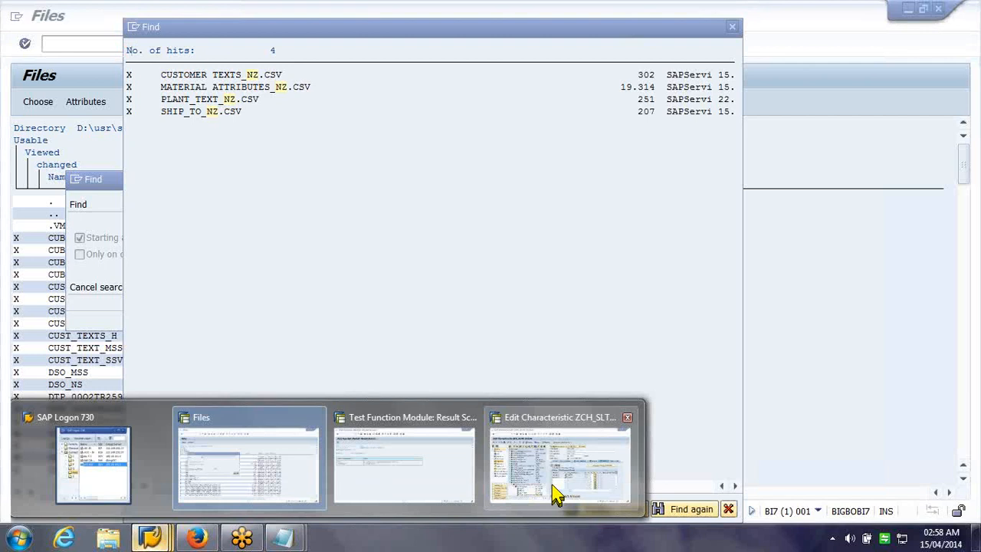
left_click(404, 464)
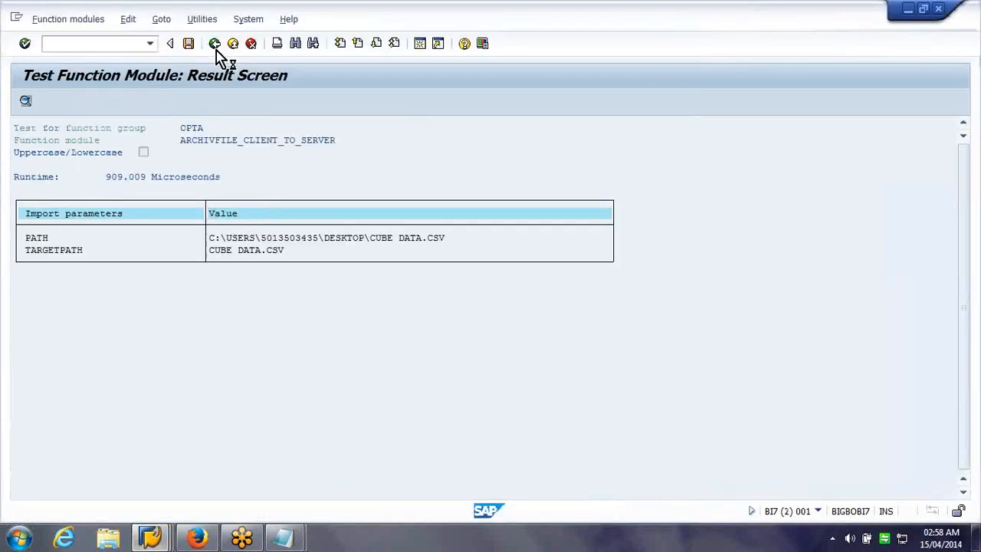
key("alt+Tab")
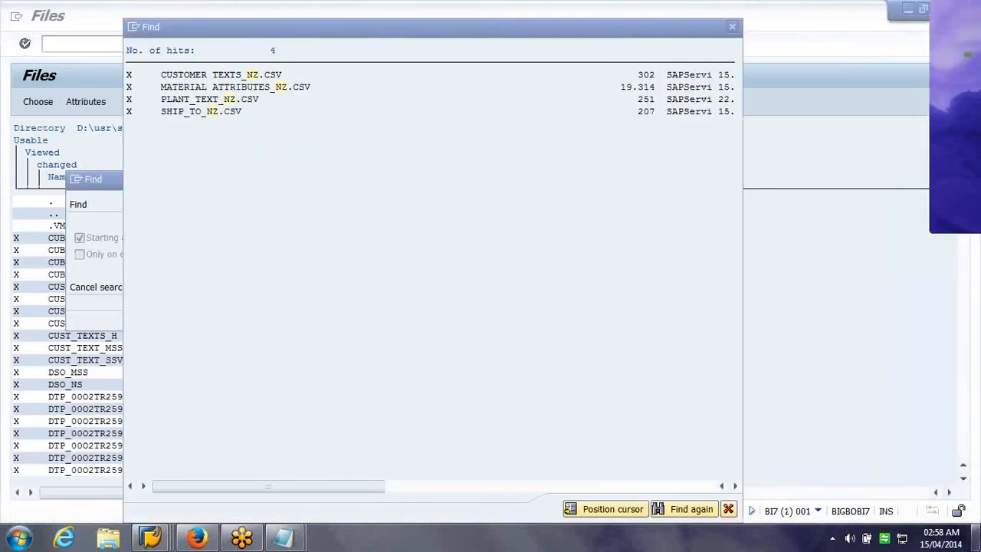
key("super+d")
left_click(404, 302)
key("F2")
left_click(628, 290)
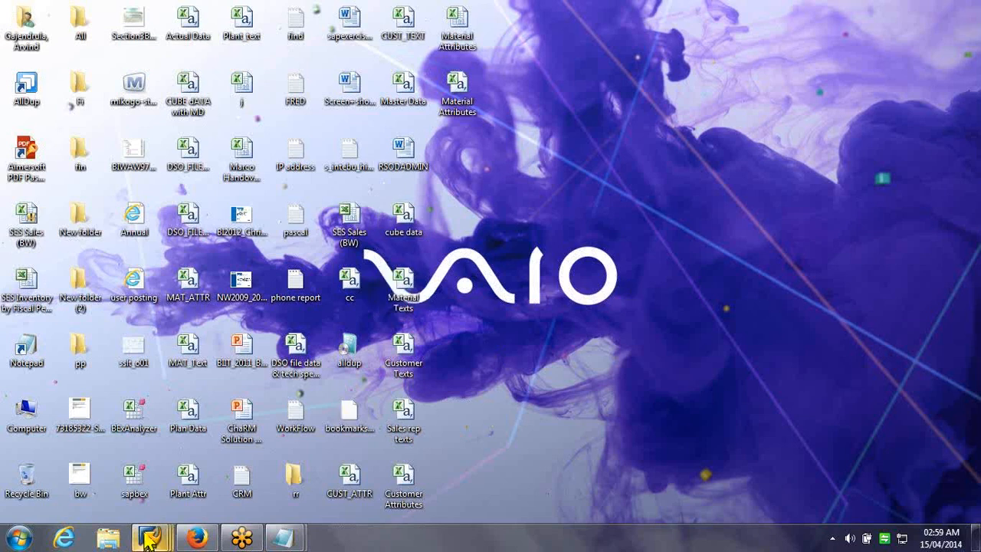
Set PATH to Material Texts and TARGETPATH to Material Texts_NZ, then run the upload
mouse_move(156, 528)
left_click(351, 440)
left_click_drag(369, 213, 424, 215)
key("ctrl+v")
left_click_drag(260, 230, 208, 230)
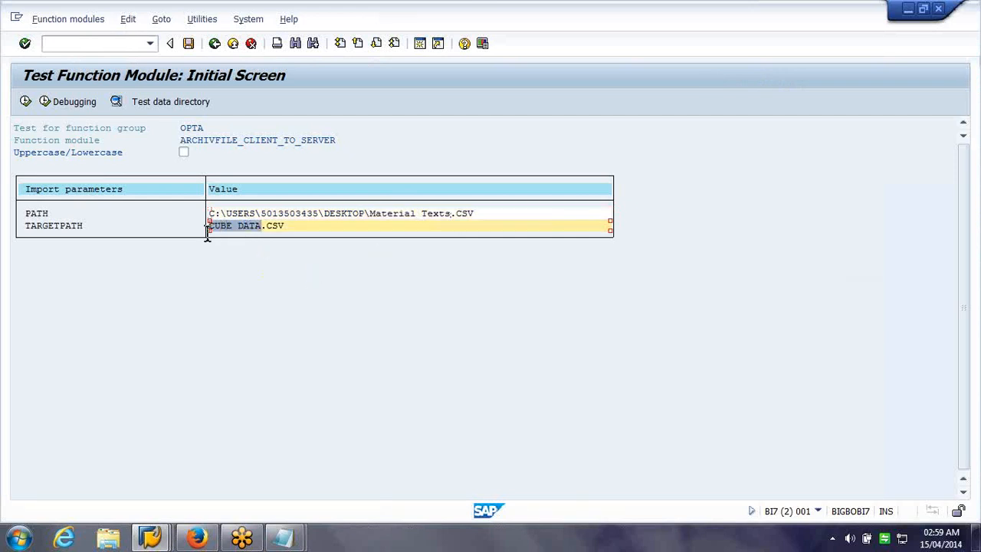
key("ctrl+v")
type("_NZ")
key("Return")
key("F8")
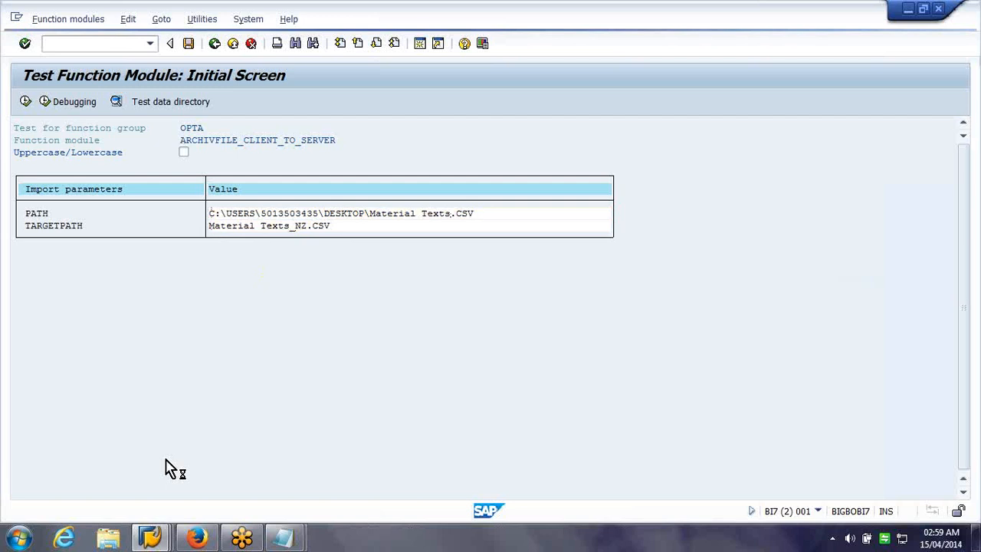
left_click(157, 538)
mouse_move(157, 538)
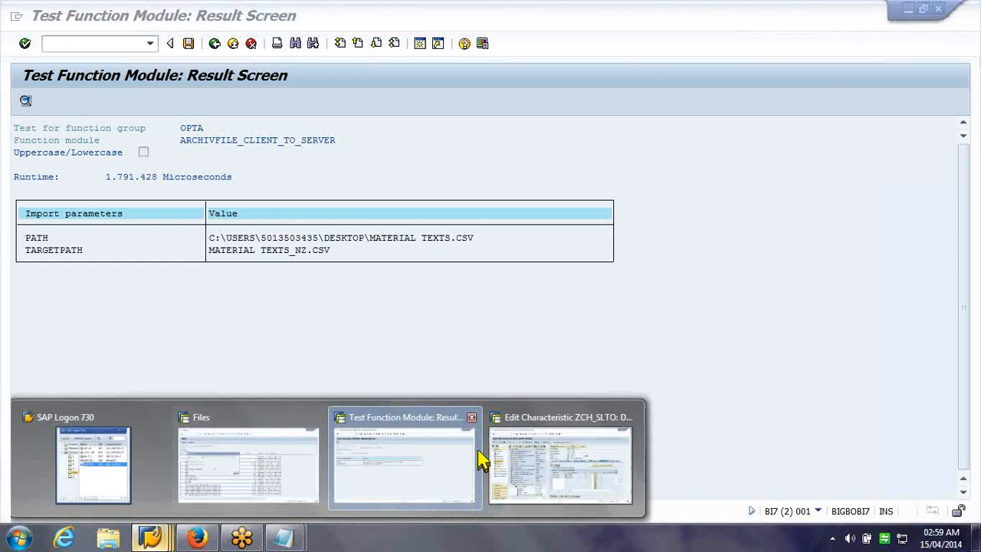
Find MATERIAL TEXTS_NZ.CSV in DIR_HOME via an 'nz' search and copy its full name
mouse_move(260, 475)
left_click(260, 475)
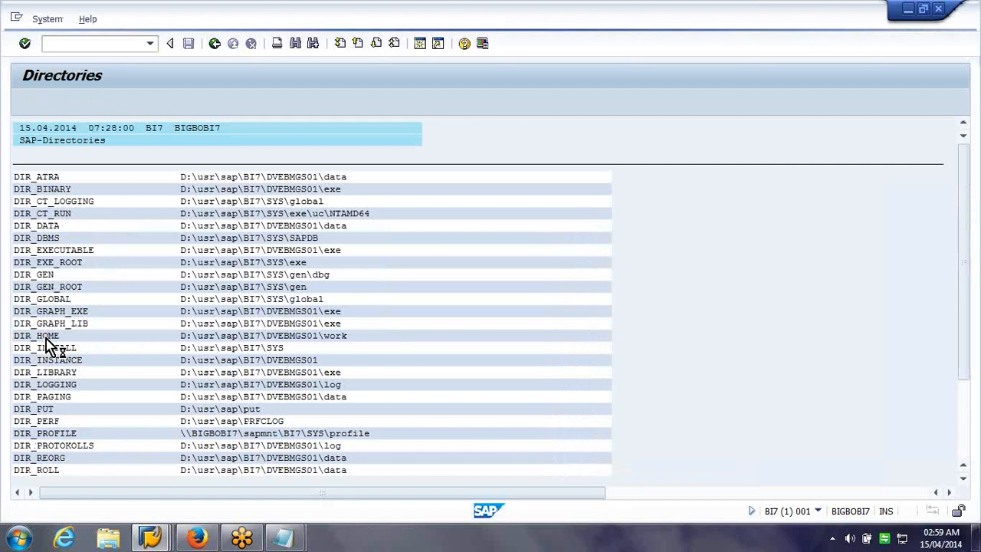
double_click(47, 338)
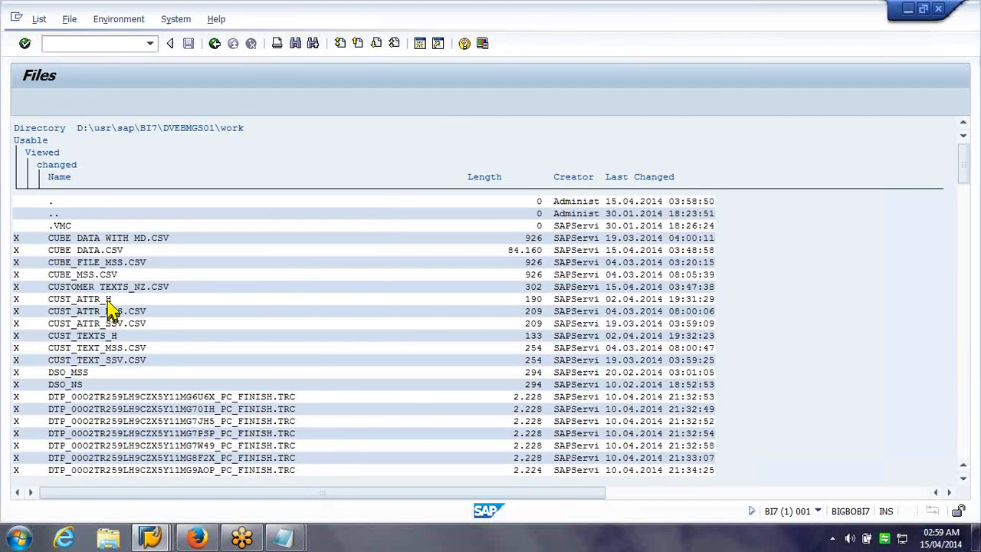
key("ctrl+f")
key("Return")
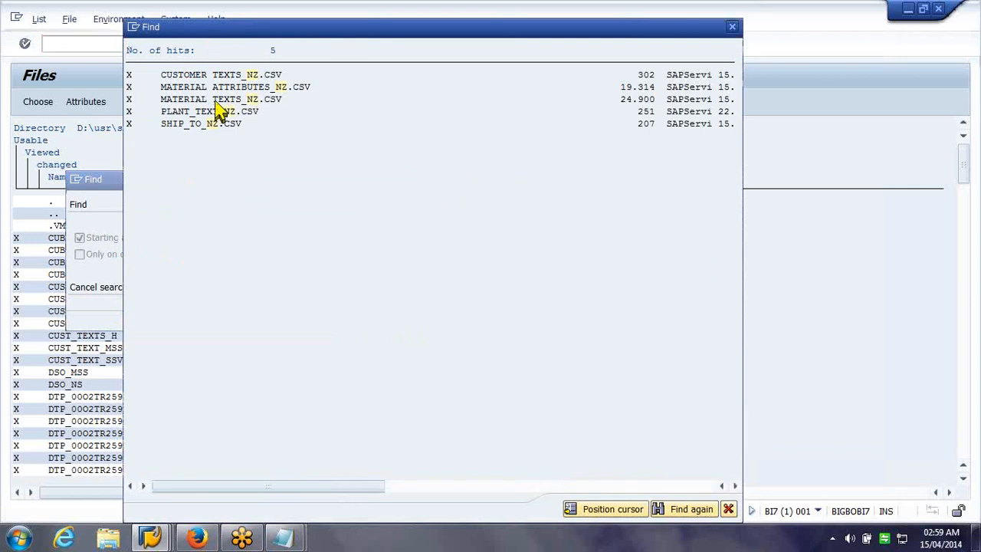
double_click(216, 105)
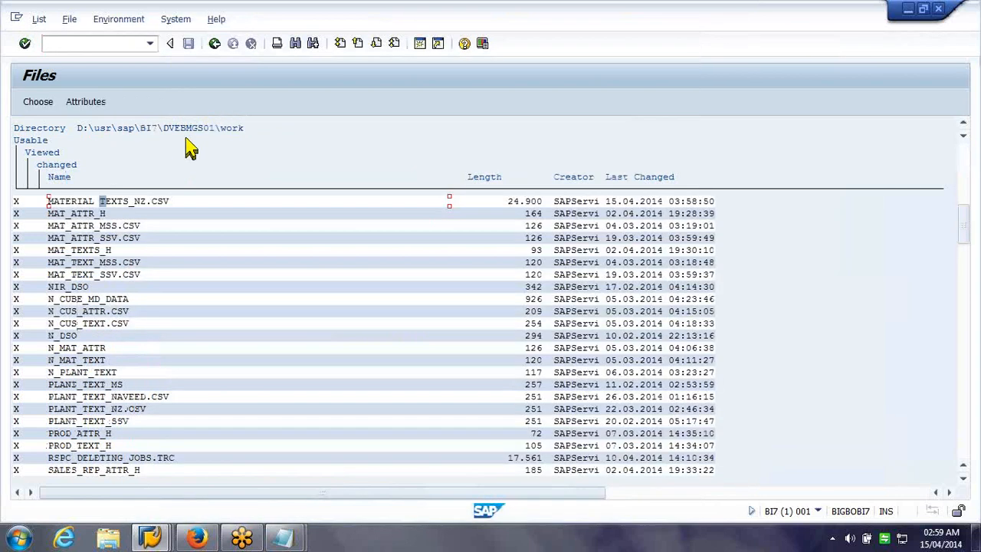
double_click(113, 205)
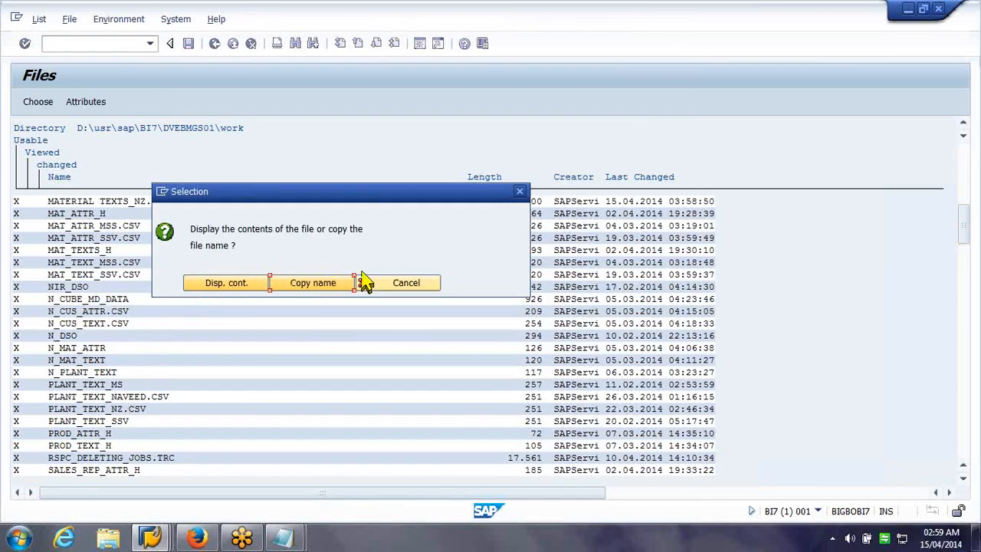
left_click(291, 291)
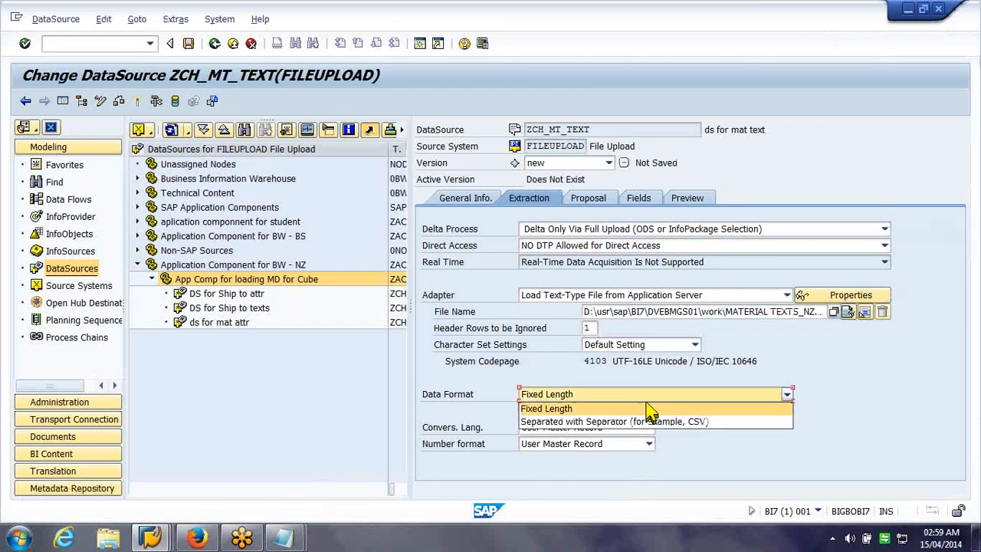
Make the file separator-delimited with 1 header row and request a field proposal
left_click(645, 420)
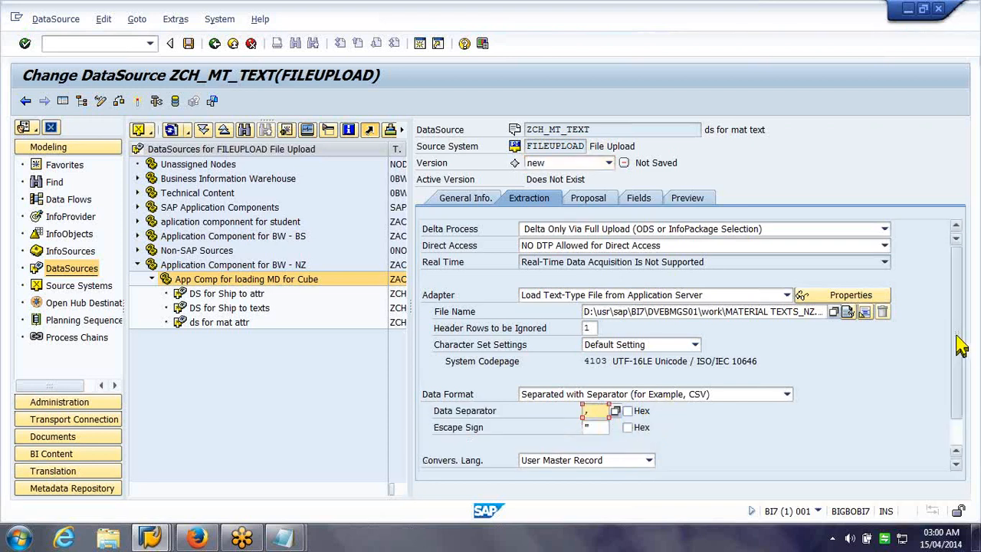
scroll(960, 347, "down", 1)
scroll(957, 377, "up", 1)
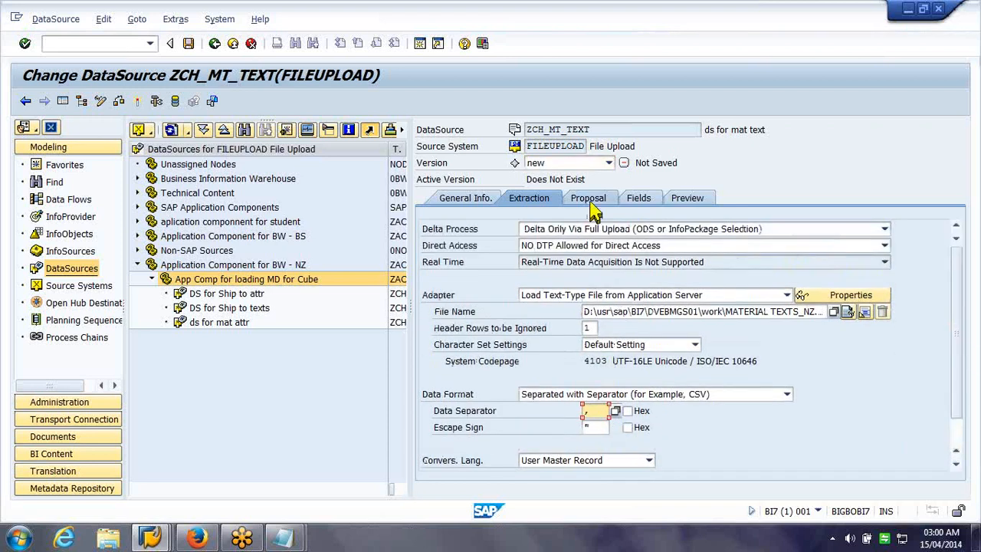
left_click(591, 204)
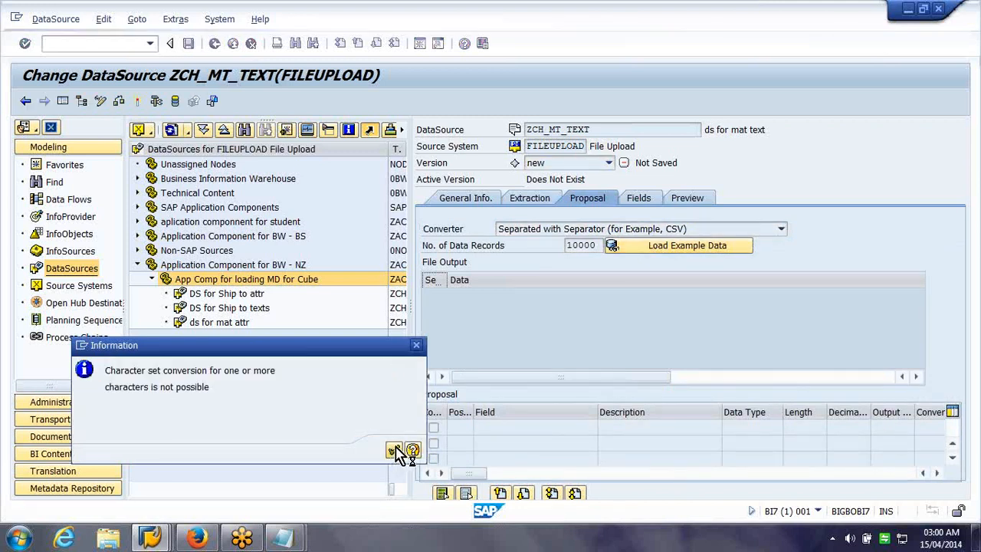
Dismiss the character set message, review the DataSource tabs, and attempt a save that fails with 'No fields were supplied'
left_click(393, 449)
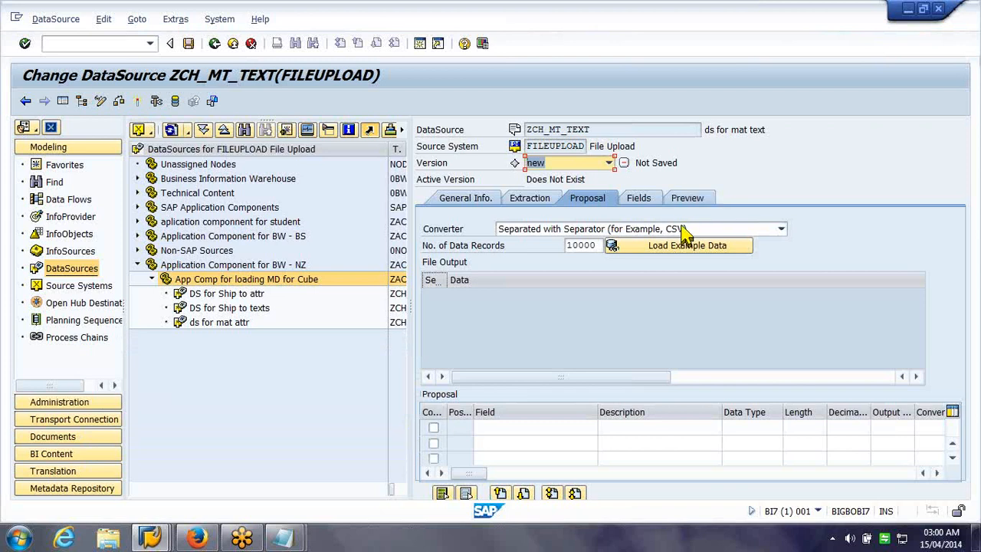
left_click(488, 203)
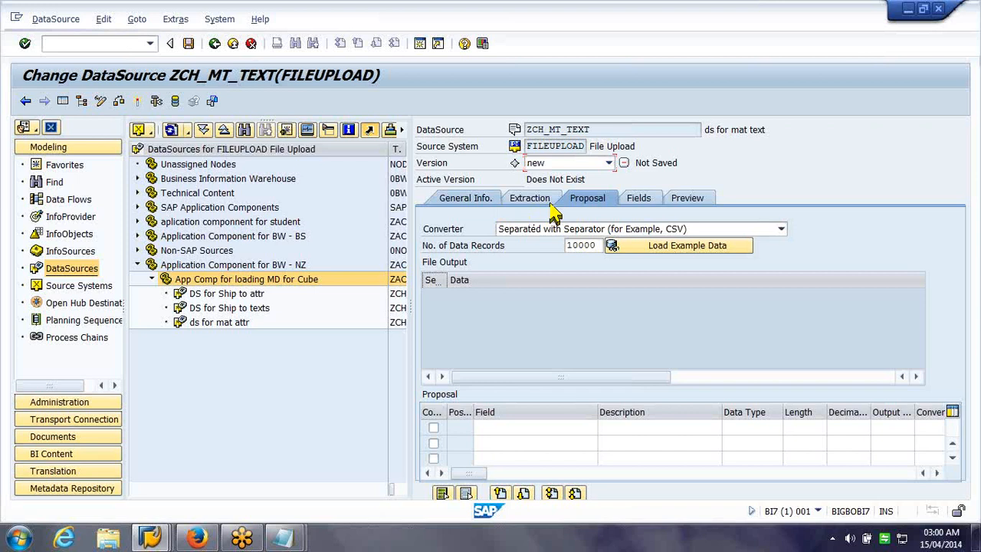
left_click(527, 201)
left_click(588, 202)
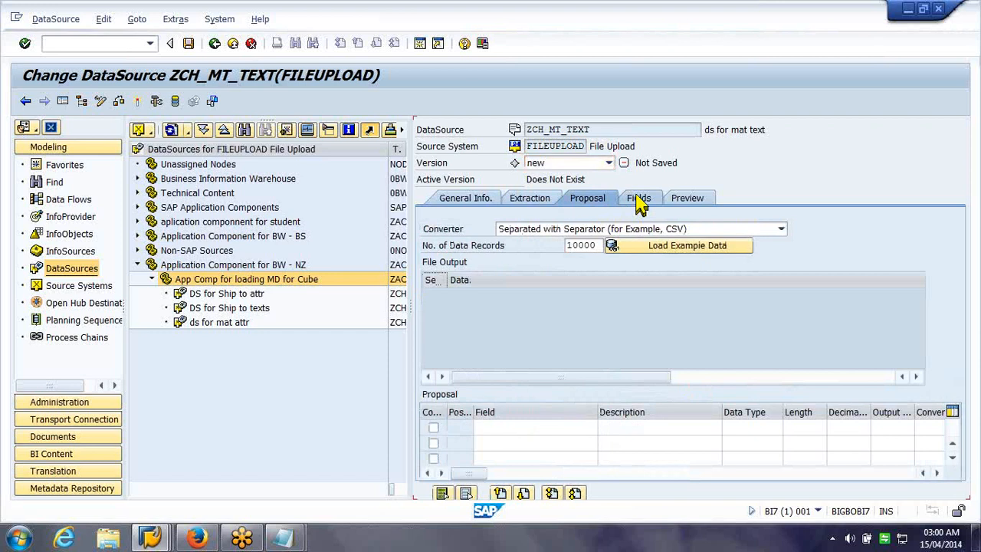
left_click(637, 201)
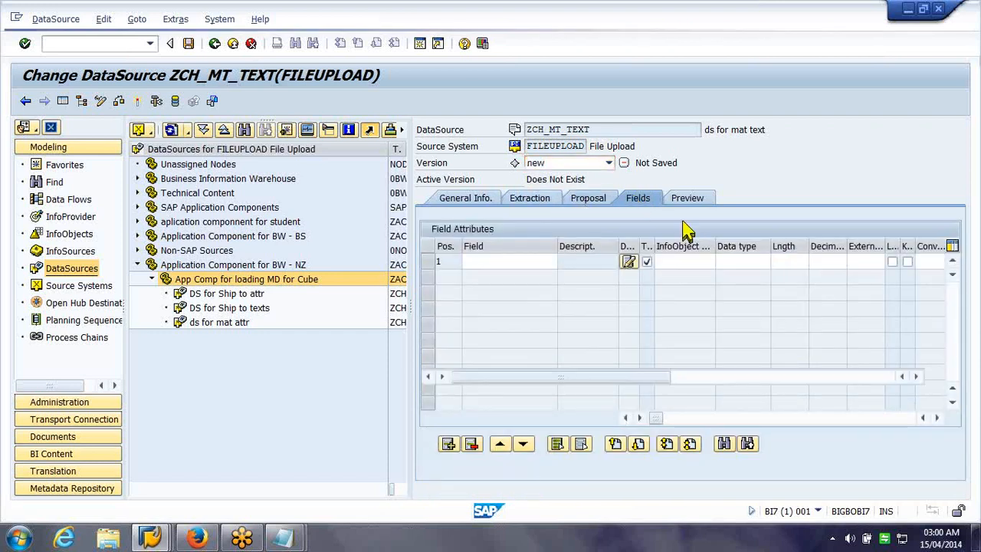
left_click(588, 198)
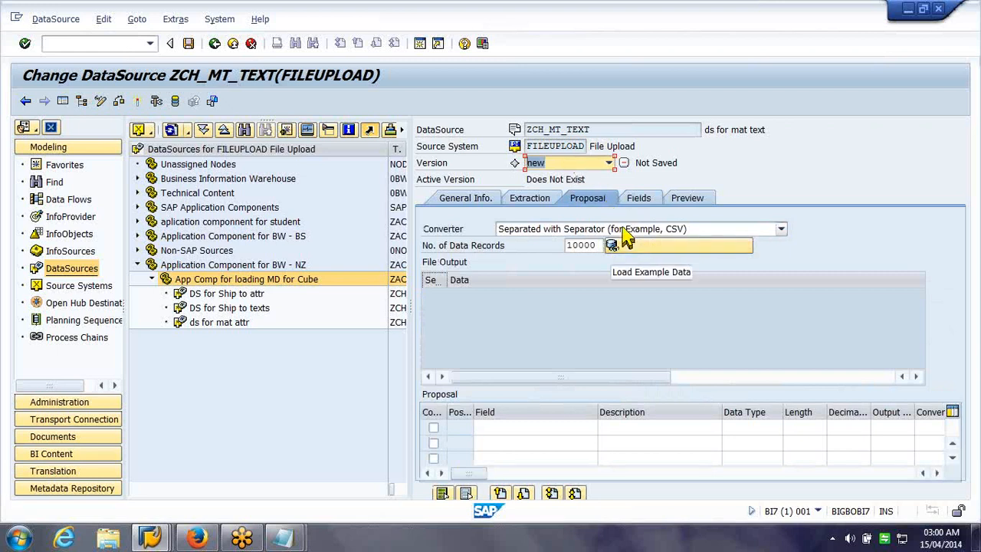
left_click(542, 205)
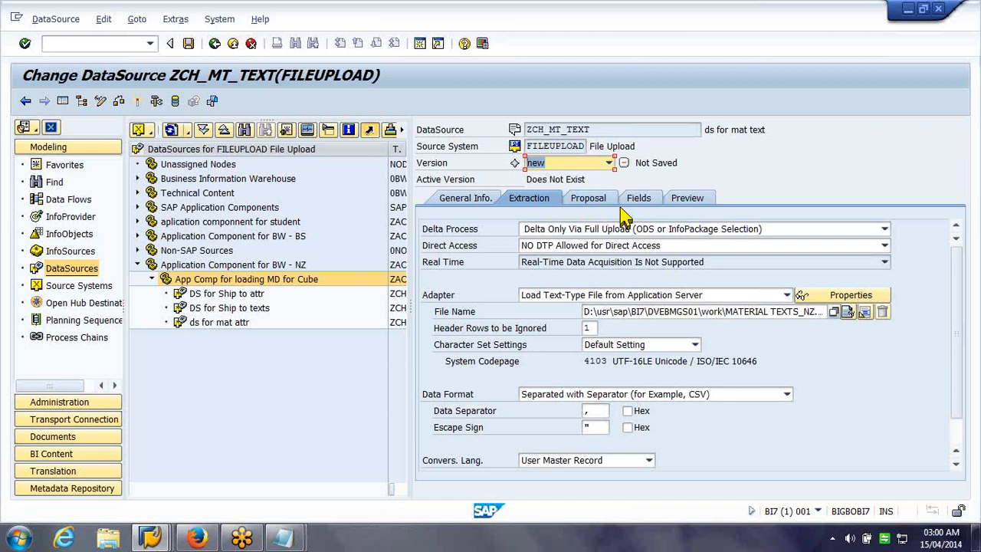
left_click(189, 46)
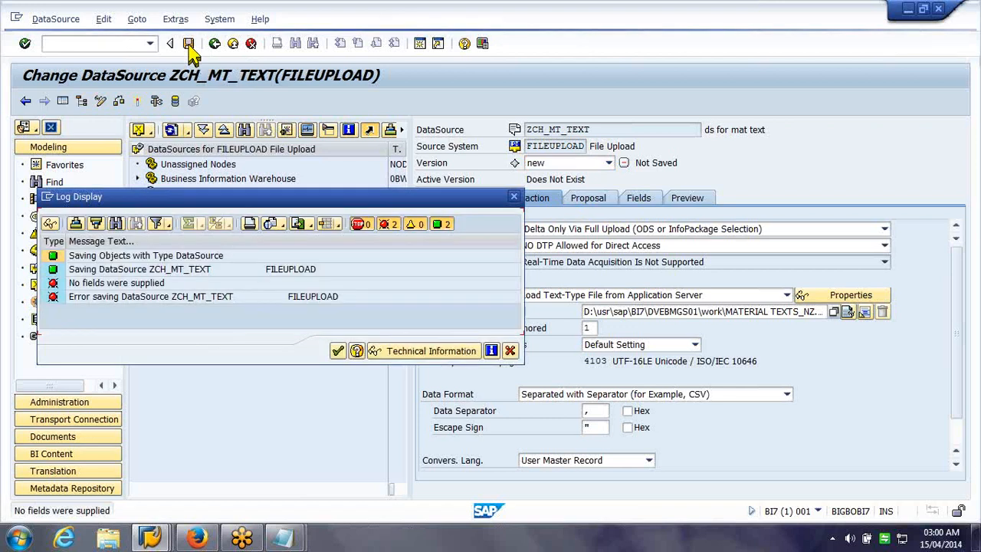
left_click(339, 352)
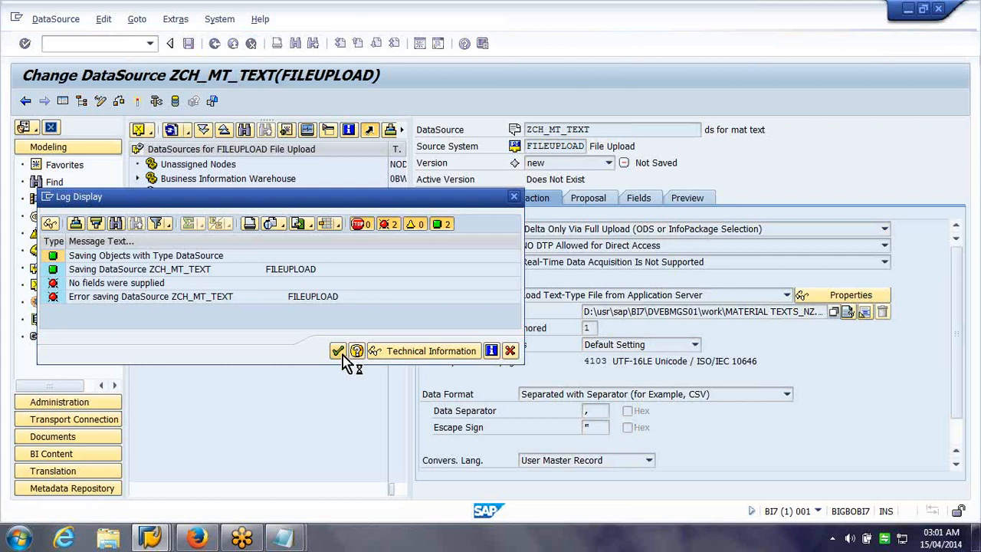